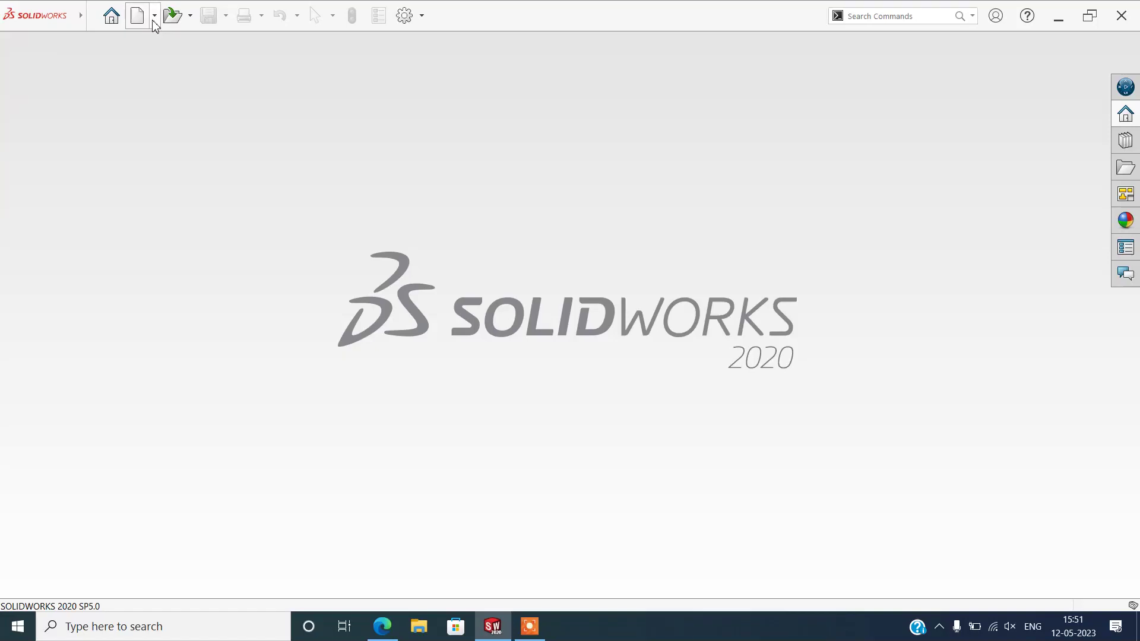
# Create a new assembly and place 1. pLATFORM at the origin as the fixed first component
pyautogui.click(168, 40)
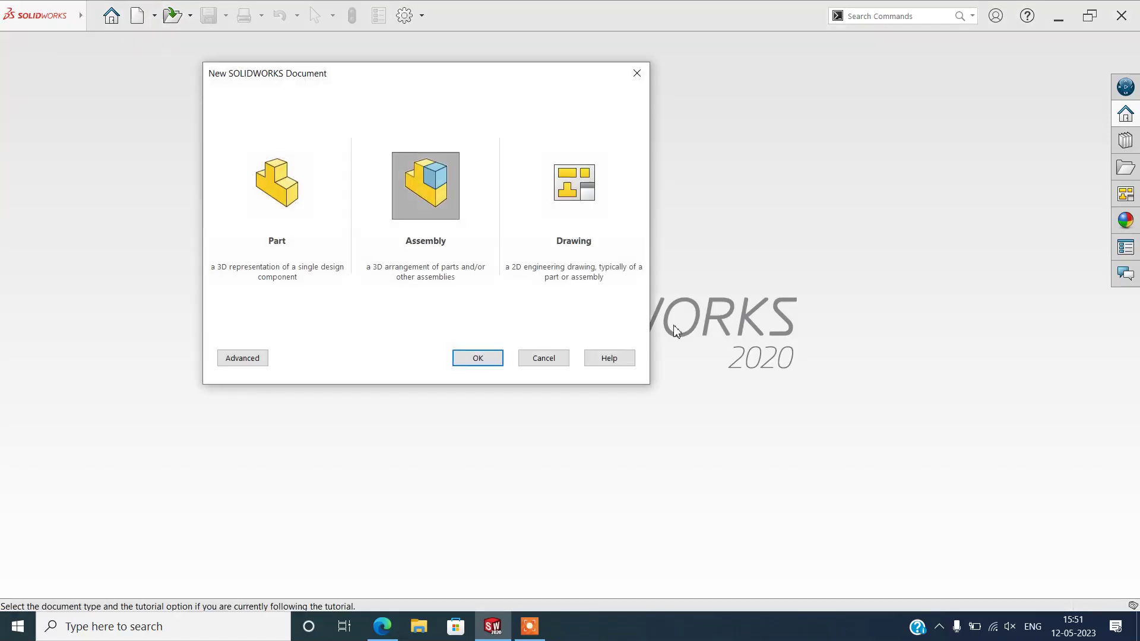
pyautogui.click(467, 358)
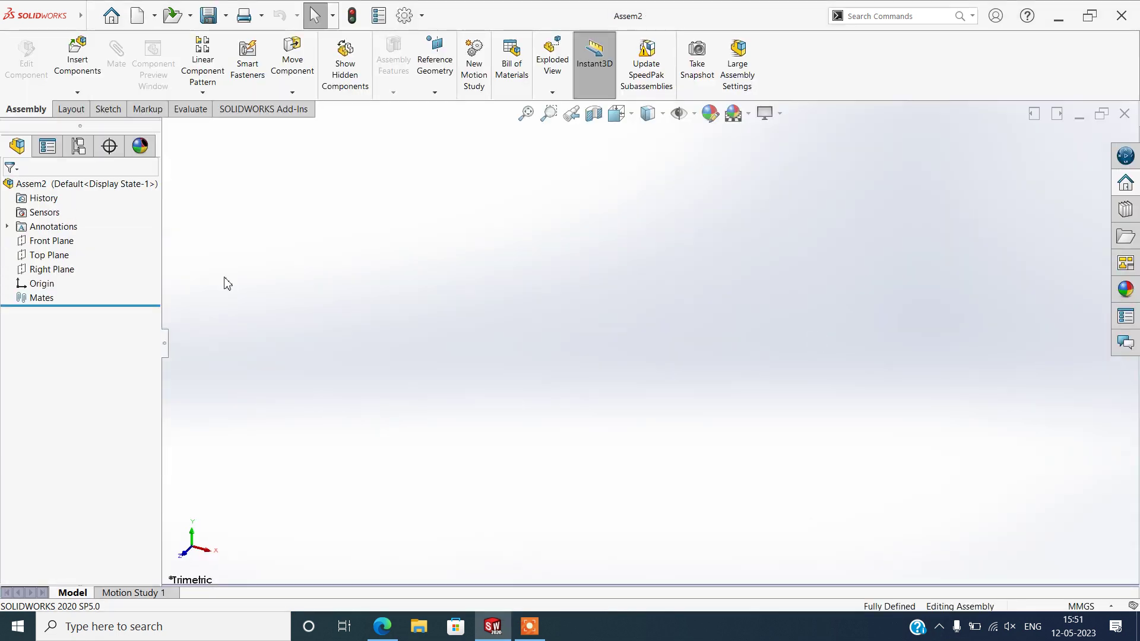
pyautogui.click(79, 453)
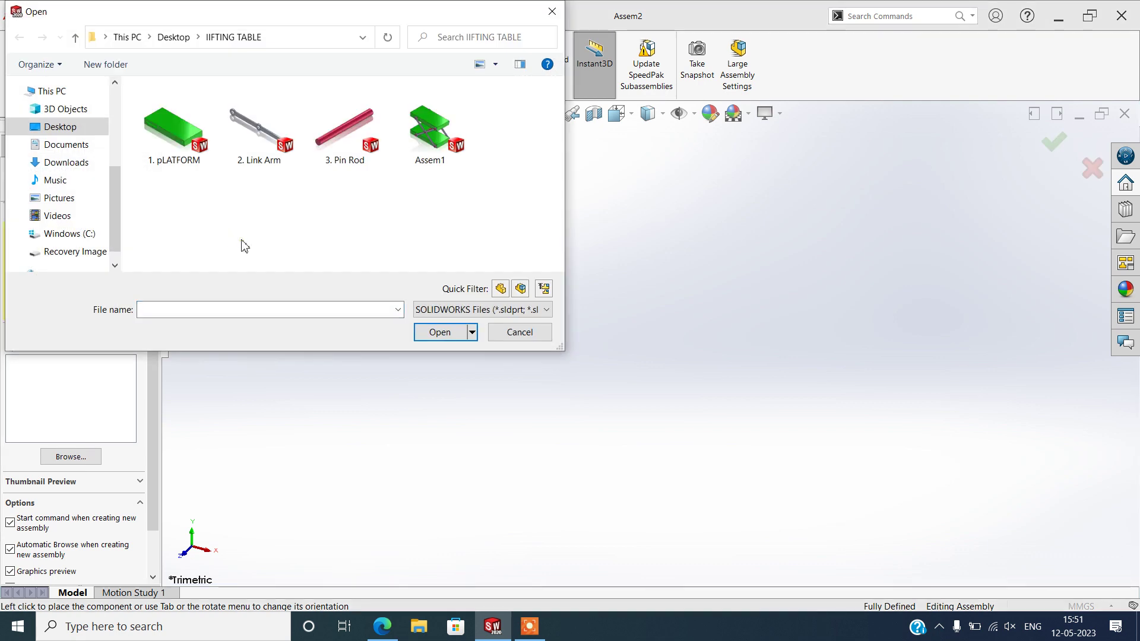
pyautogui.click(178, 148)
pyautogui.click(446, 334)
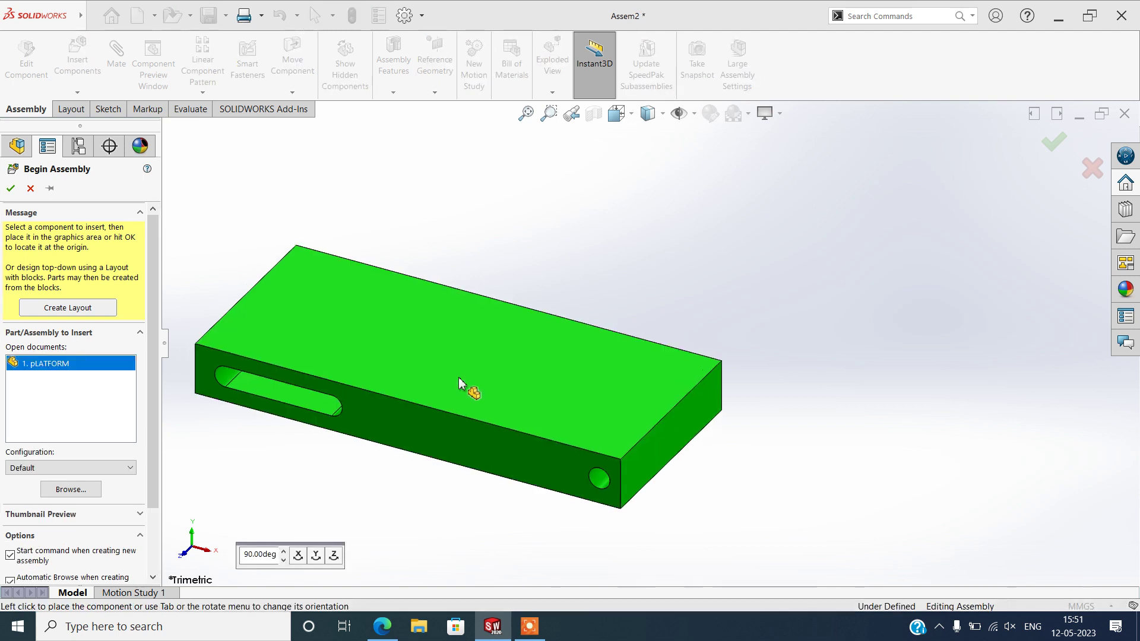
pyautogui.click(592, 376)
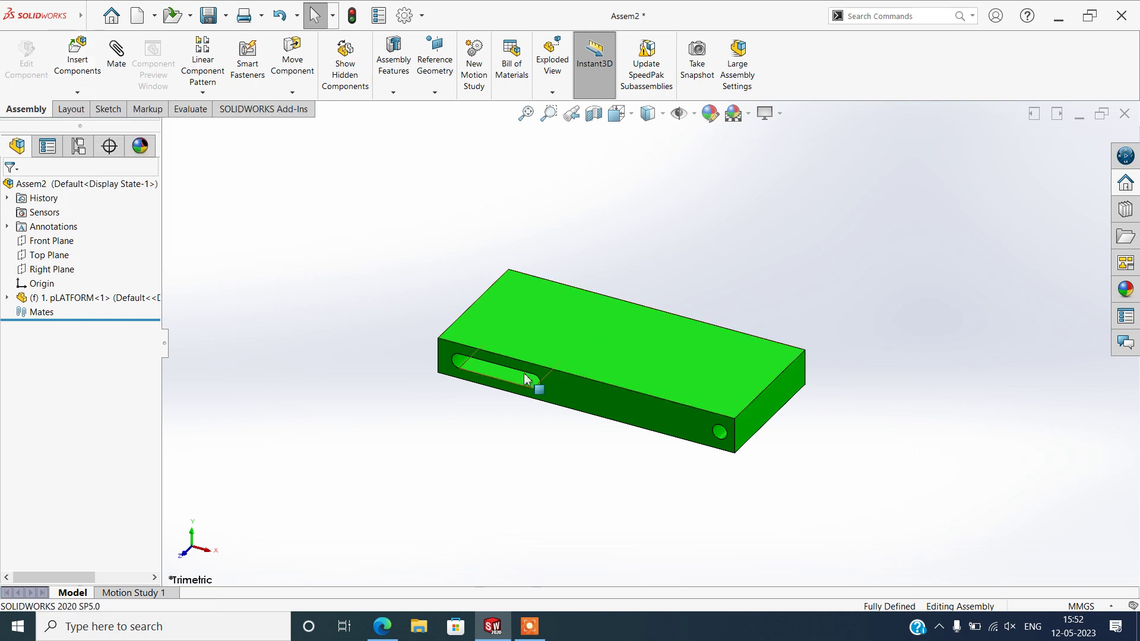
# Ctrl-drag the platform to make a second 1. pLATFORM instance above it
pyautogui.keyDown('ctrl'); pyautogui.moveTo(624, 338); pyautogui.dragTo(658, 199); pyautogui.keyUp('ctrl')
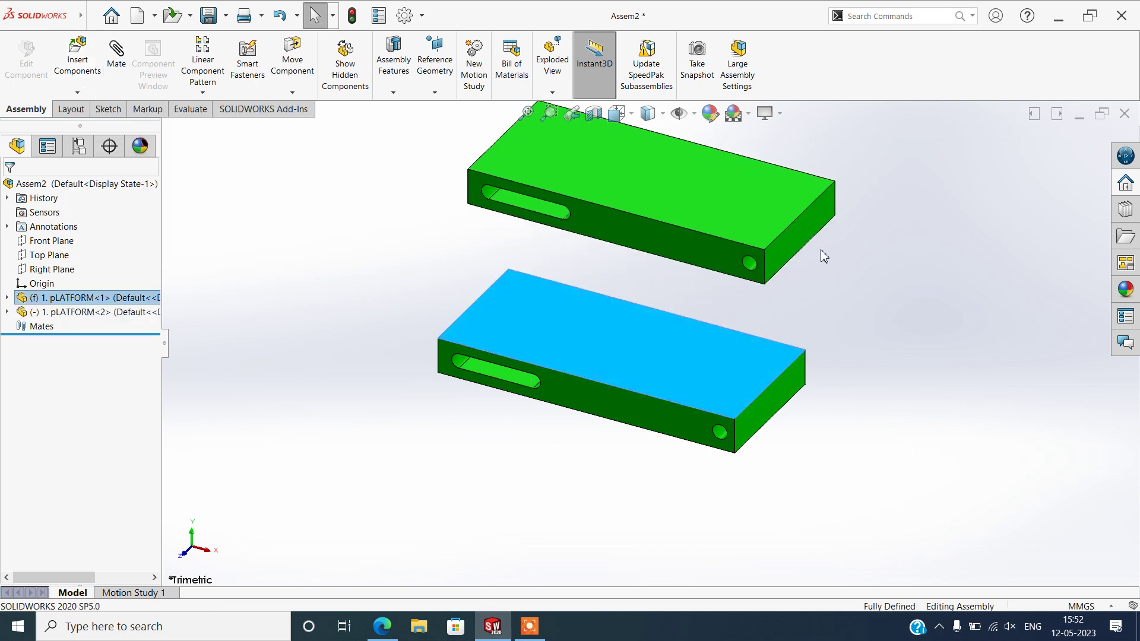
pyautogui.click(851, 284)
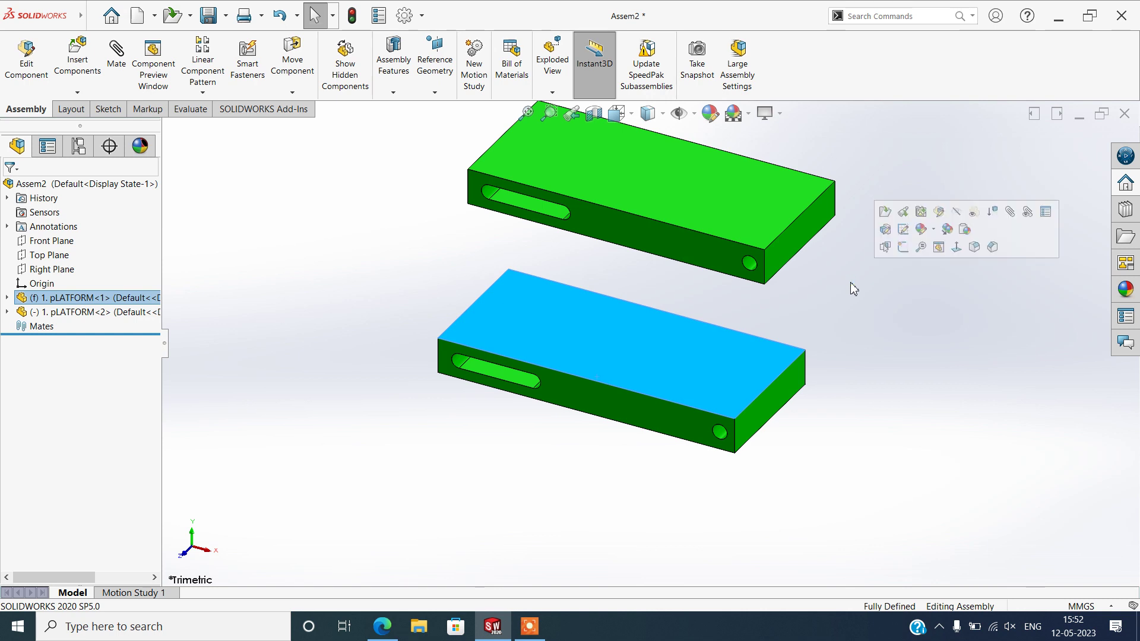
pyautogui.click(874, 402)
pyautogui.moveTo(817, 412)
pyautogui.mouseDown(button='middle')
pyautogui.moveTo(816, 379)
pyautogui.moveTo(820, 405)
pyautogui.mouseUp(button='middle')
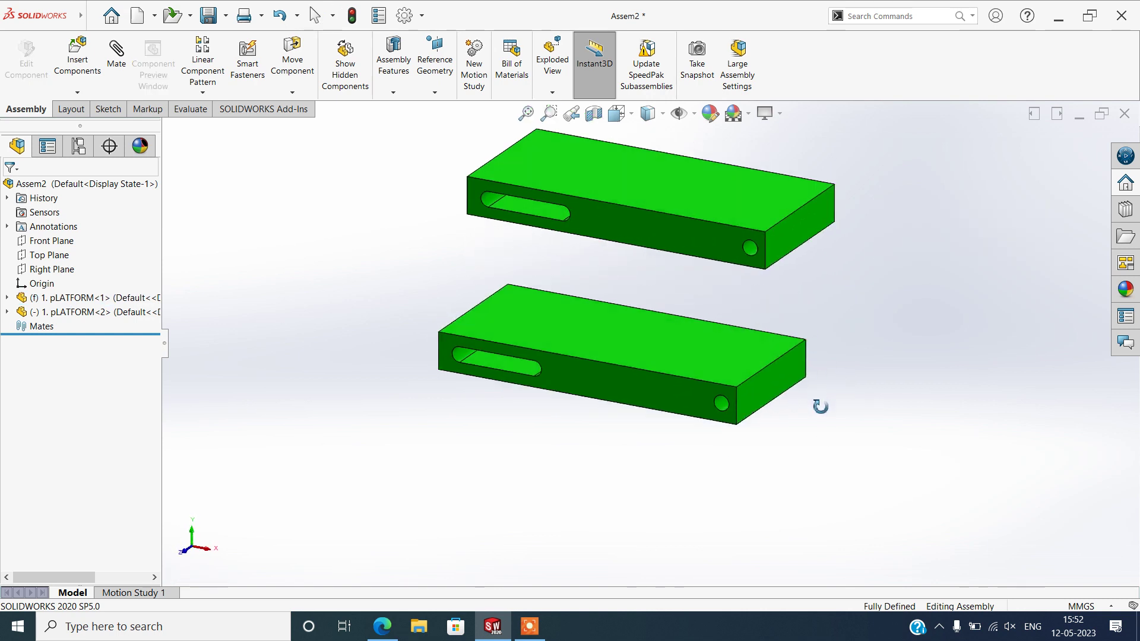
pyautogui.click(585, 380)
pyautogui.click(230, 241)
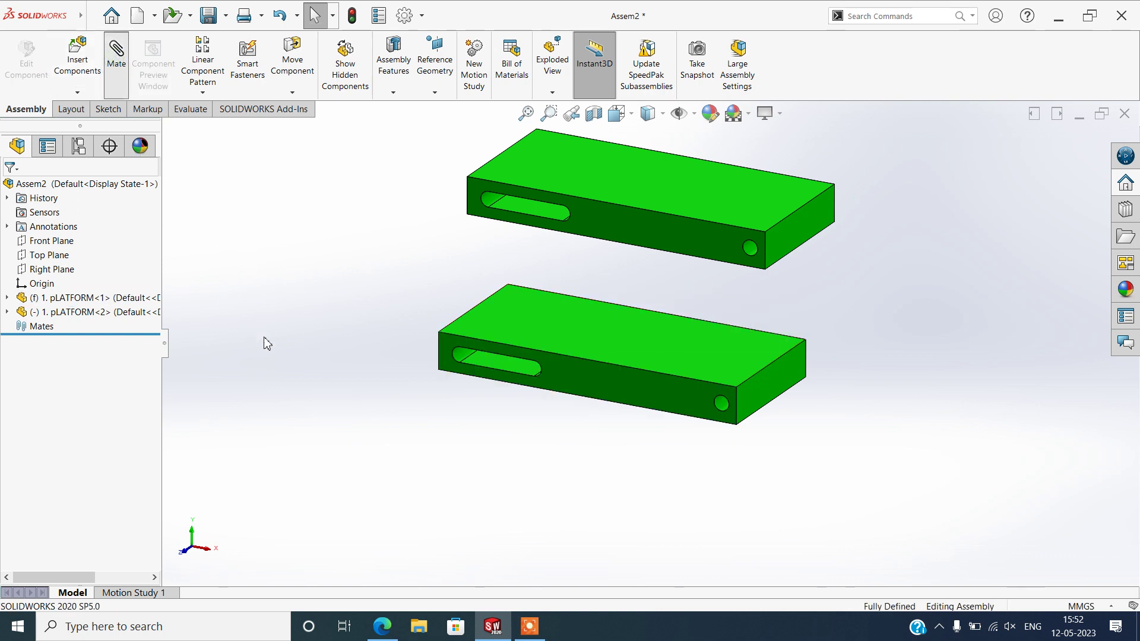
# Mate the two platforms' front faces Parallel and pull the upper platform away
pyautogui.click(564, 376)
pyautogui.click(627, 231)
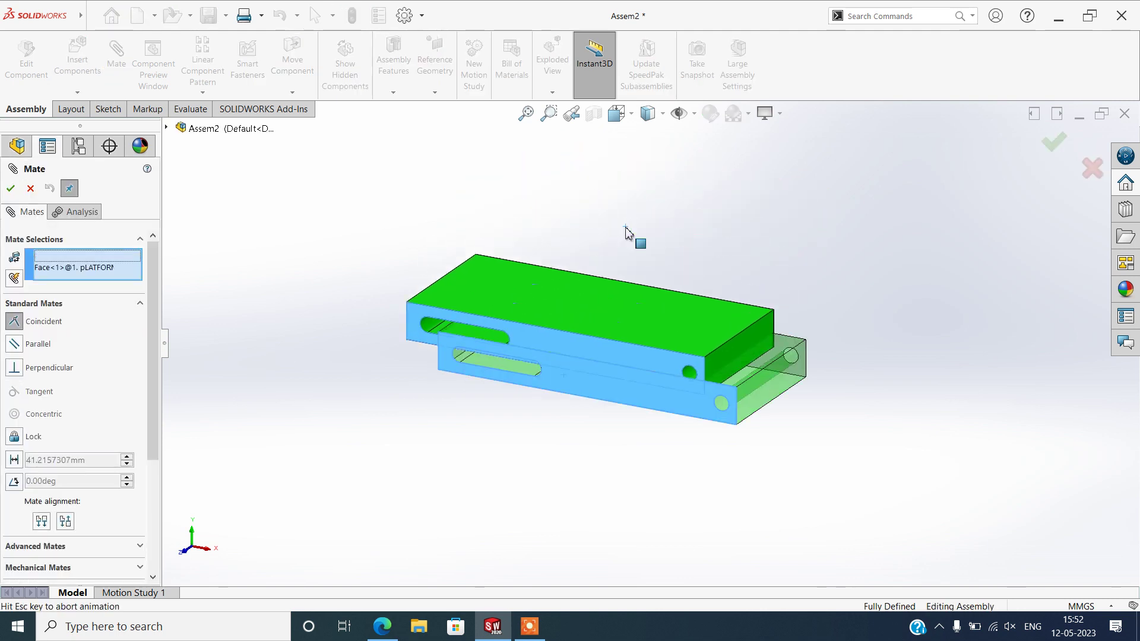
pyautogui.click(662, 240)
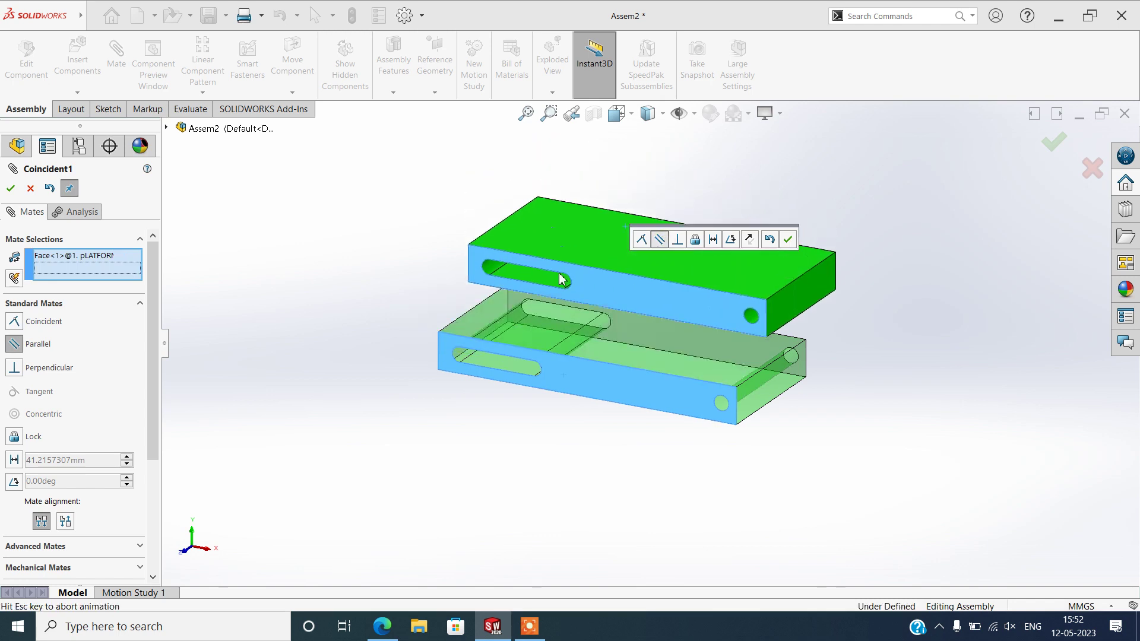
pyautogui.click(787, 240)
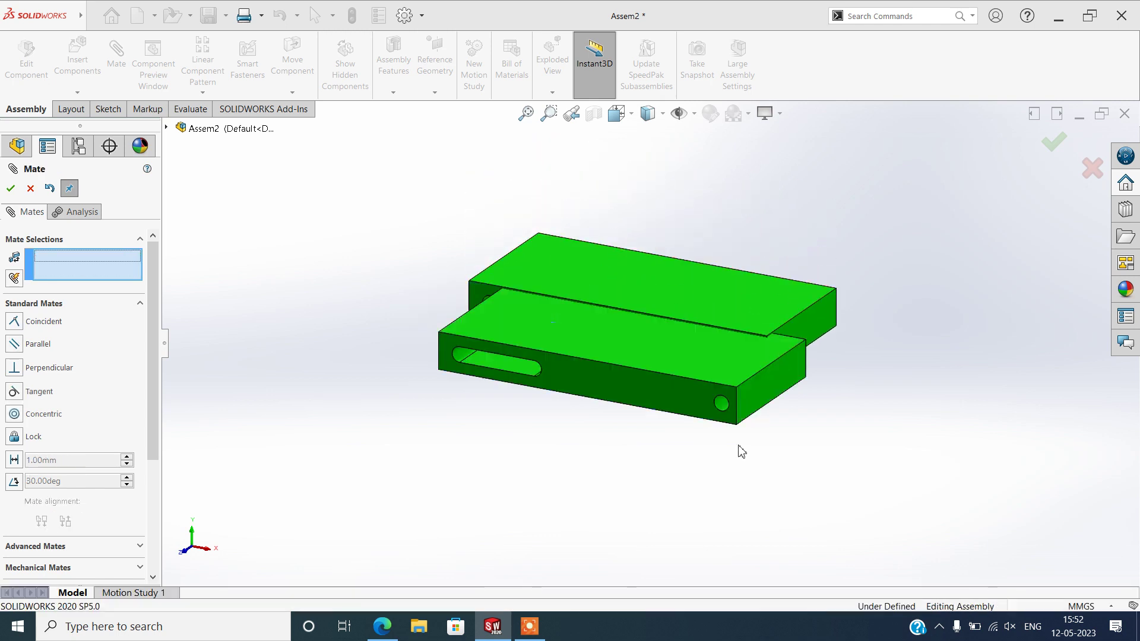
pyautogui.moveTo(739, 454); pyautogui.dragTo(682, 460, button='middle')
pyautogui.moveTo(753, 322); pyautogui.dragTo(584, 147)
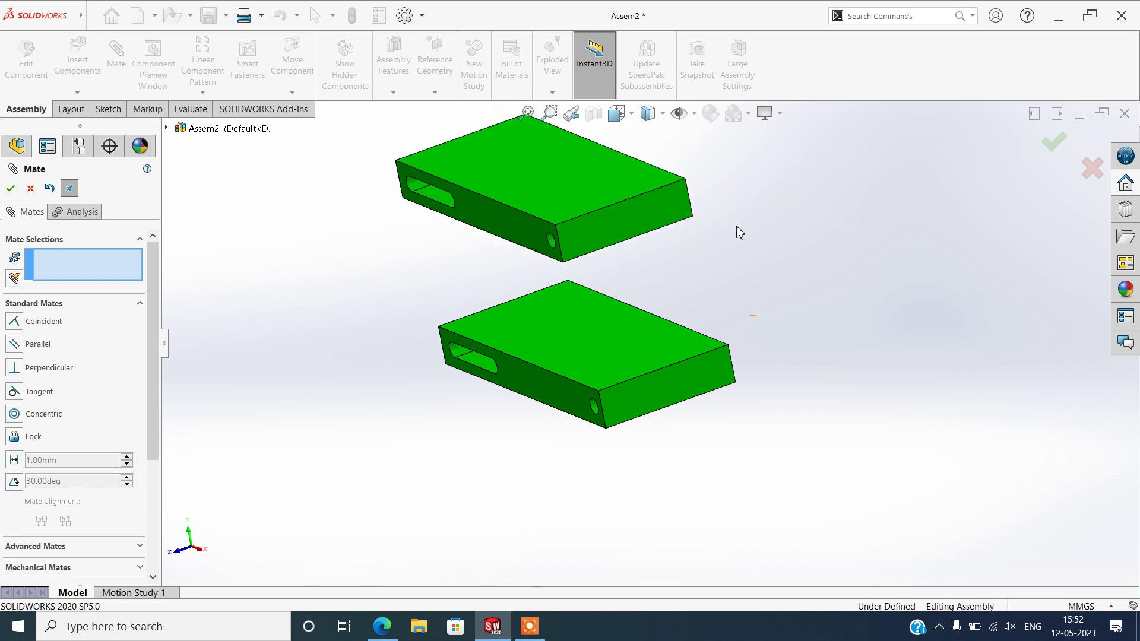
pyautogui.press('Escape')
pyautogui.moveTo(775, 277)
pyautogui.mouseDown(button='middle')
pyautogui.moveTo(821, 253)
pyautogui.moveTo(838, 273)
pyautogui.mouseUp(button='middle')
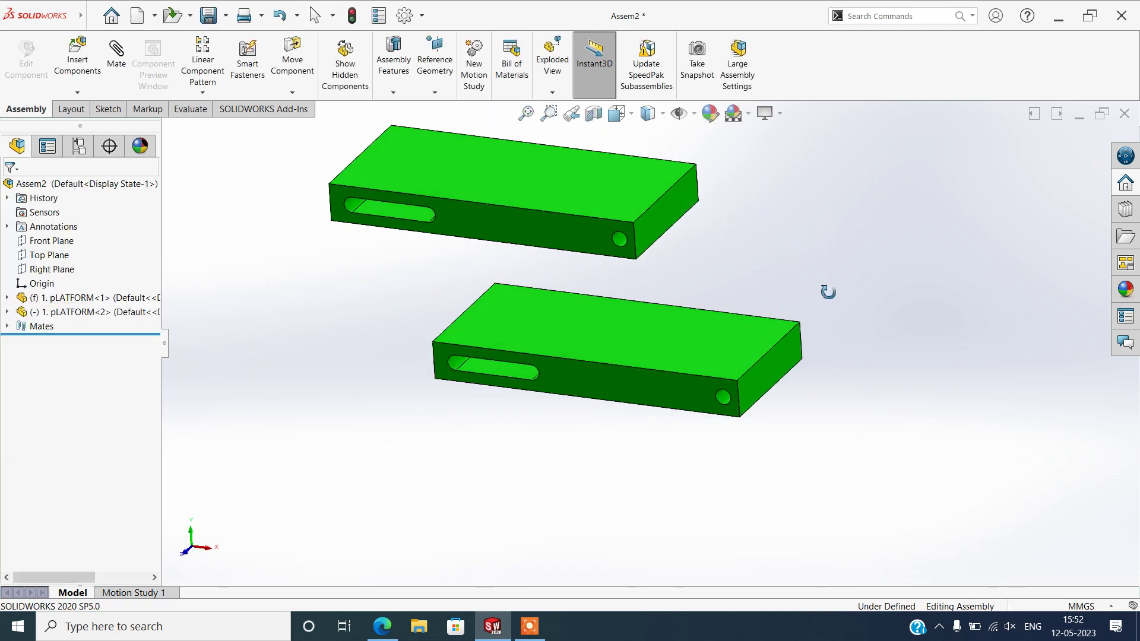
pyautogui.scroll(-2, 815, 213)
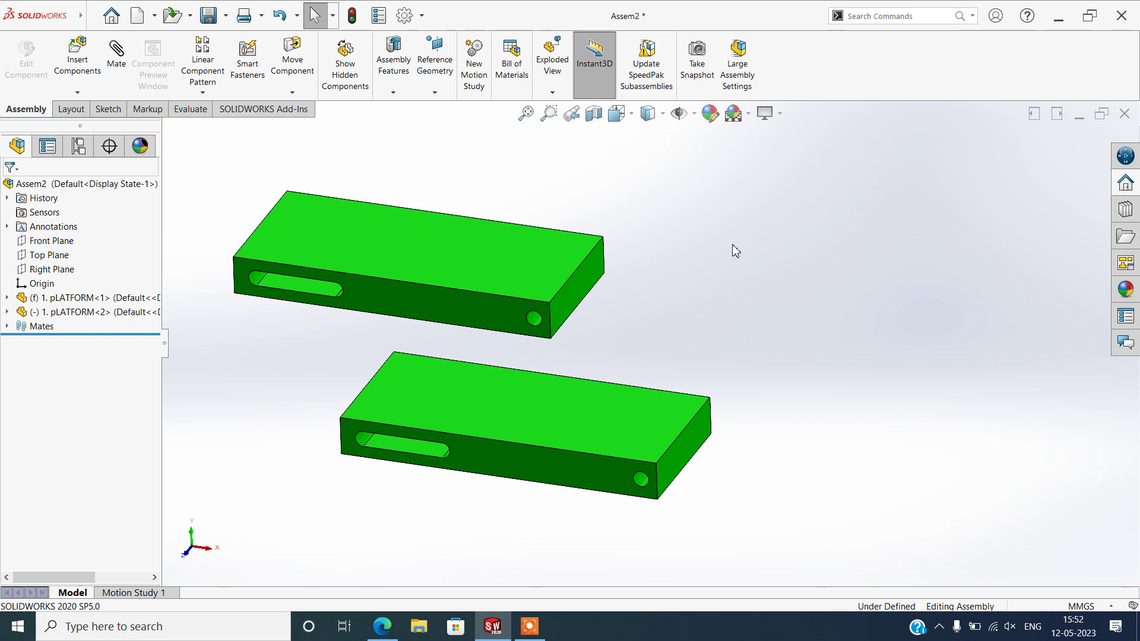
# Insert 3. Pin Rod and Ctrl-drag three copies for four pin rods
pyautogui.click(78, 76)
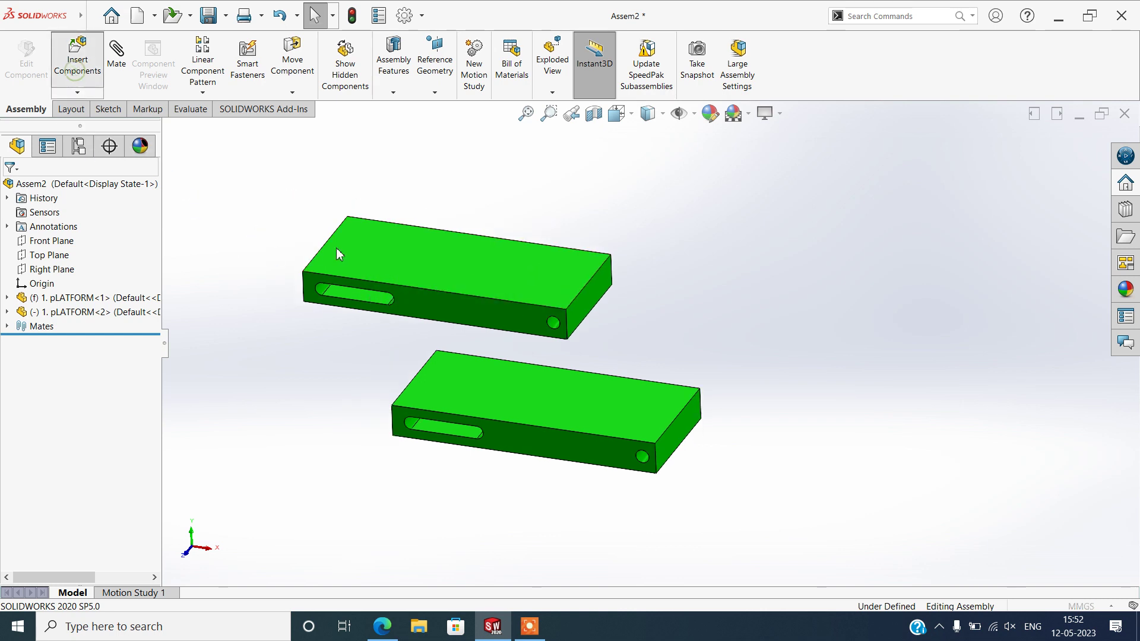
pyautogui.click(74, 450)
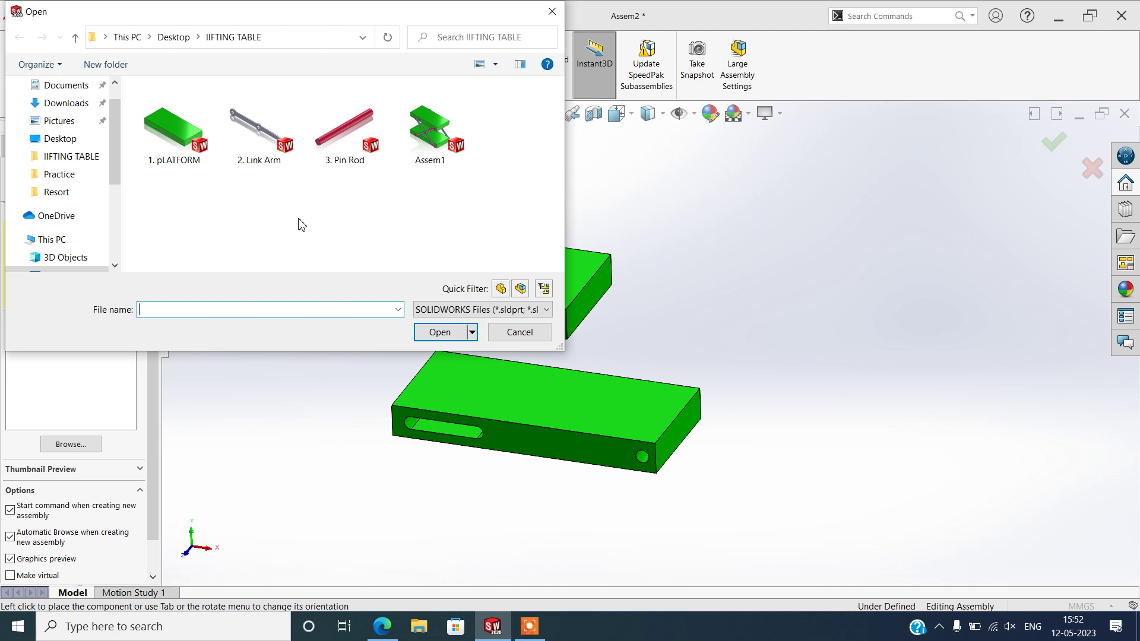
pyautogui.click(357, 155)
pyautogui.click(439, 332)
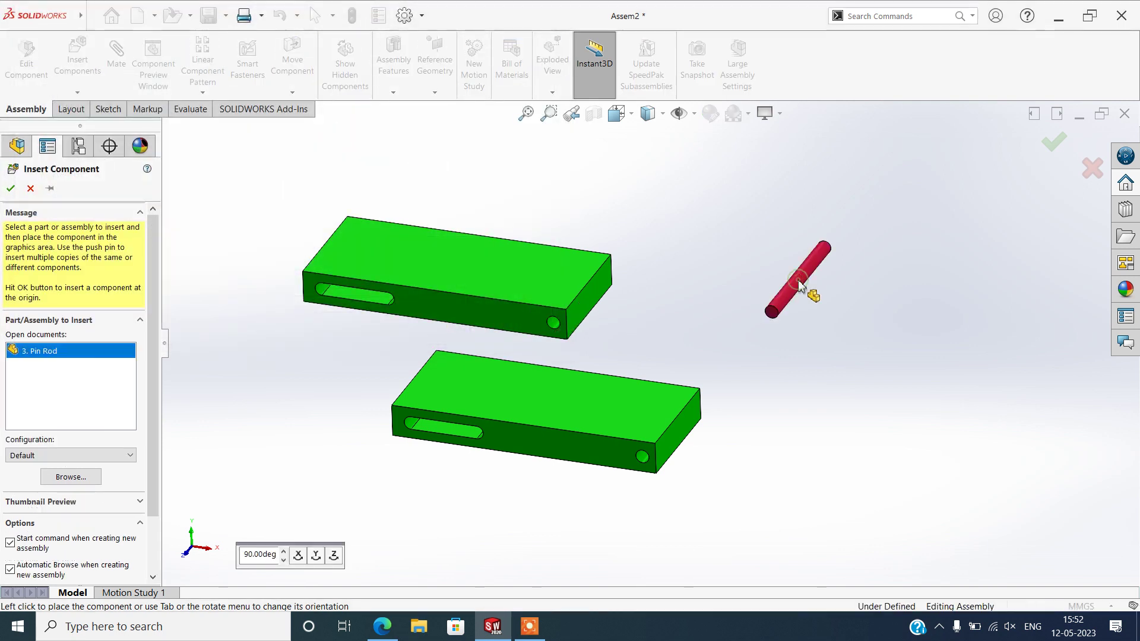
pyautogui.click(800, 287)
pyautogui.keyDown('ctrl'); pyautogui.moveTo(791, 291); pyautogui.dragTo(821, 353); pyautogui.keyUp('ctrl')
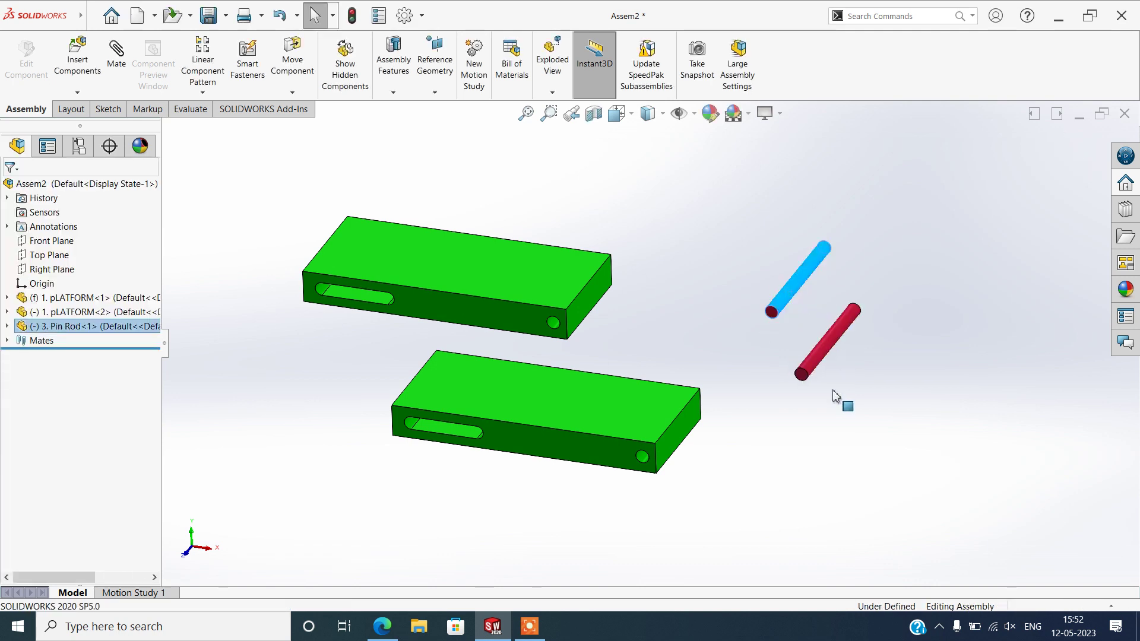
pyautogui.keyDown('ctrl'); pyautogui.moveTo(778, 307); pyautogui.dragTo(842, 422); pyautogui.keyUp('ctrl')
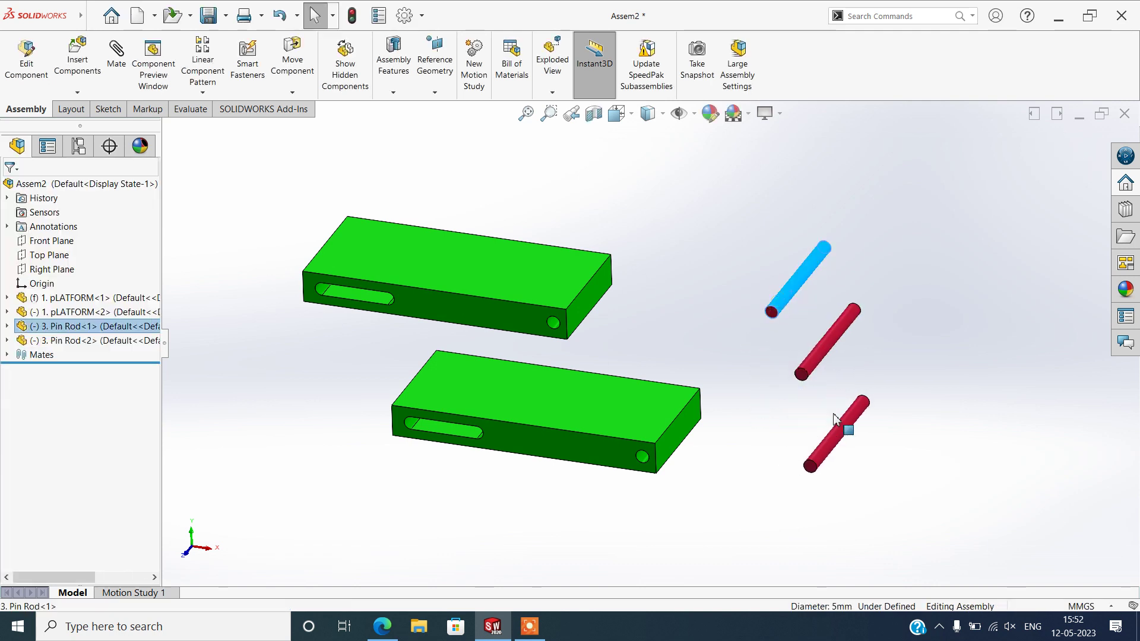
pyautogui.keyDown('ctrl'); pyautogui.moveTo(857, 273); pyautogui.dragTo(899, 255); pyautogui.keyUp('ctrl')
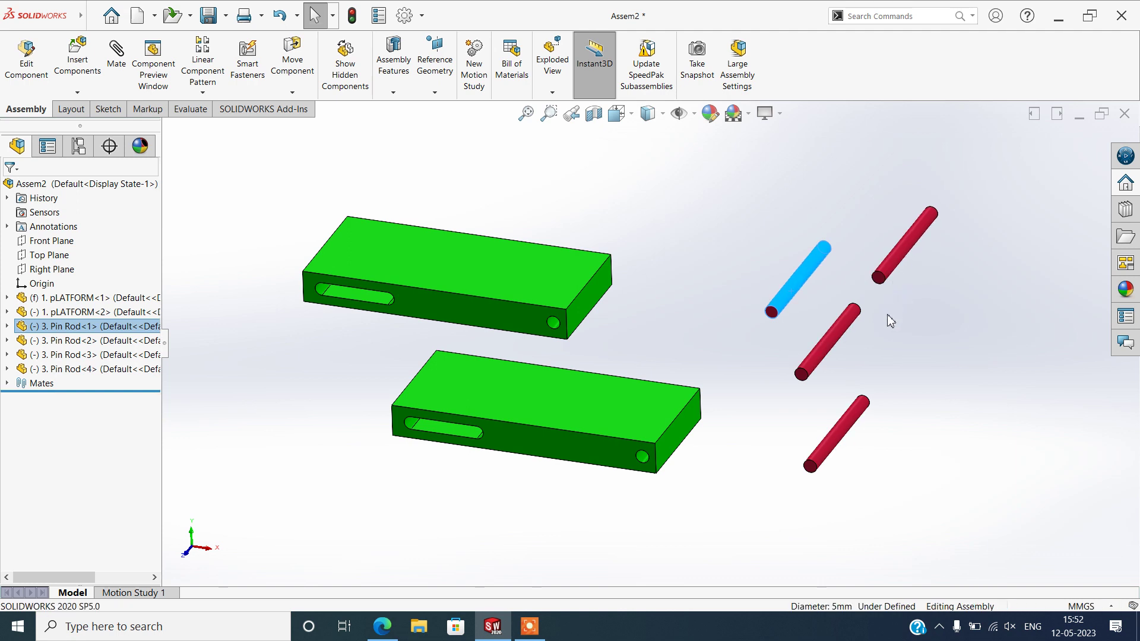
pyautogui.click(925, 324)
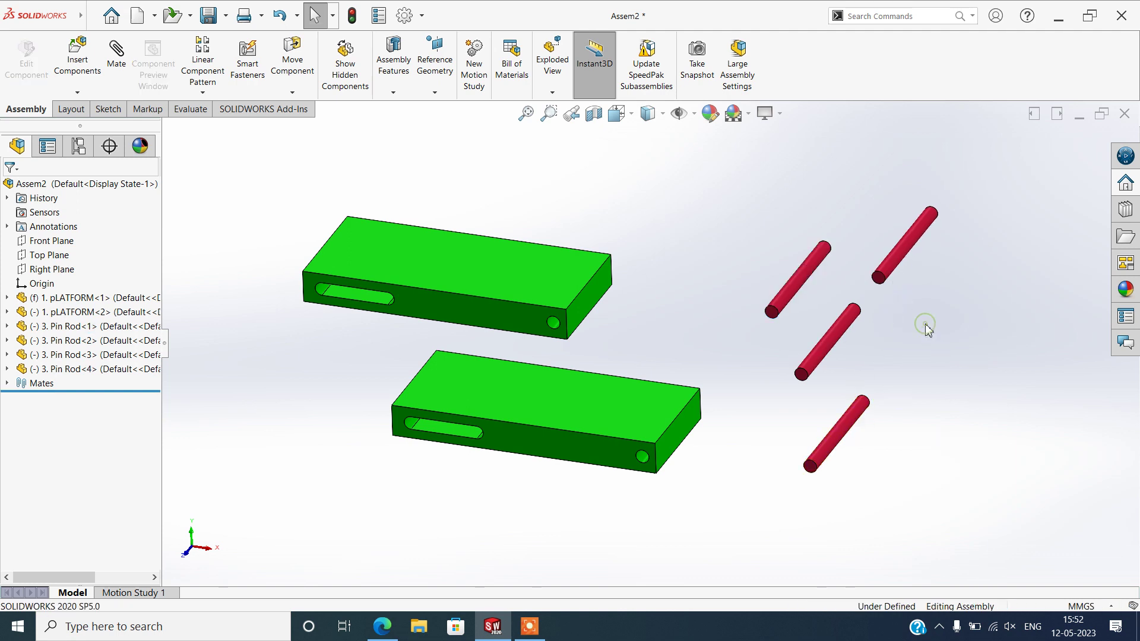
# Turn on RealView Graphics glossy shading and start another component insert
pyautogui.moveTo(544, 344)
pyautogui.mouseDown(button='middle')
pyautogui.moveTo(575, 280)
pyautogui.moveTo(542, 318)
pyautogui.moveTo(599, 300)
pyautogui.mouseUp(button='middle')
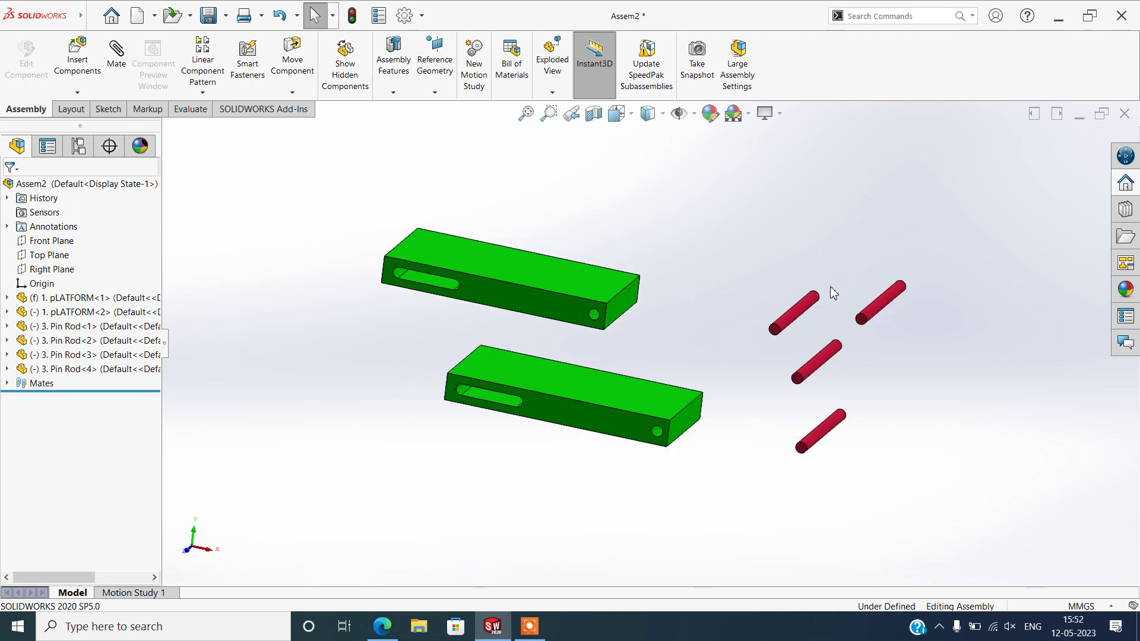
pyautogui.moveTo(689, 347)
pyautogui.mouseDown(button='middle')
pyautogui.moveTo(646, 368)
pyautogui.moveTo(665, 354)
pyautogui.mouseUp(button='middle')
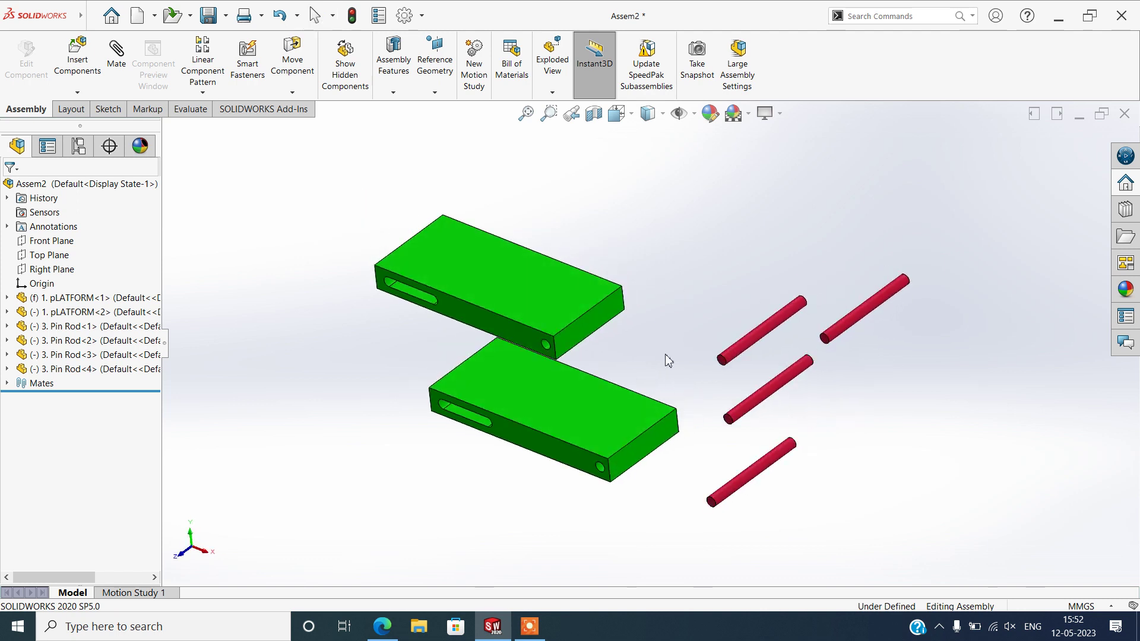
pyautogui.scroll(-2, 716, 333)
pyautogui.scroll(-2, 716, 333)
pyautogui.click(778, 114)
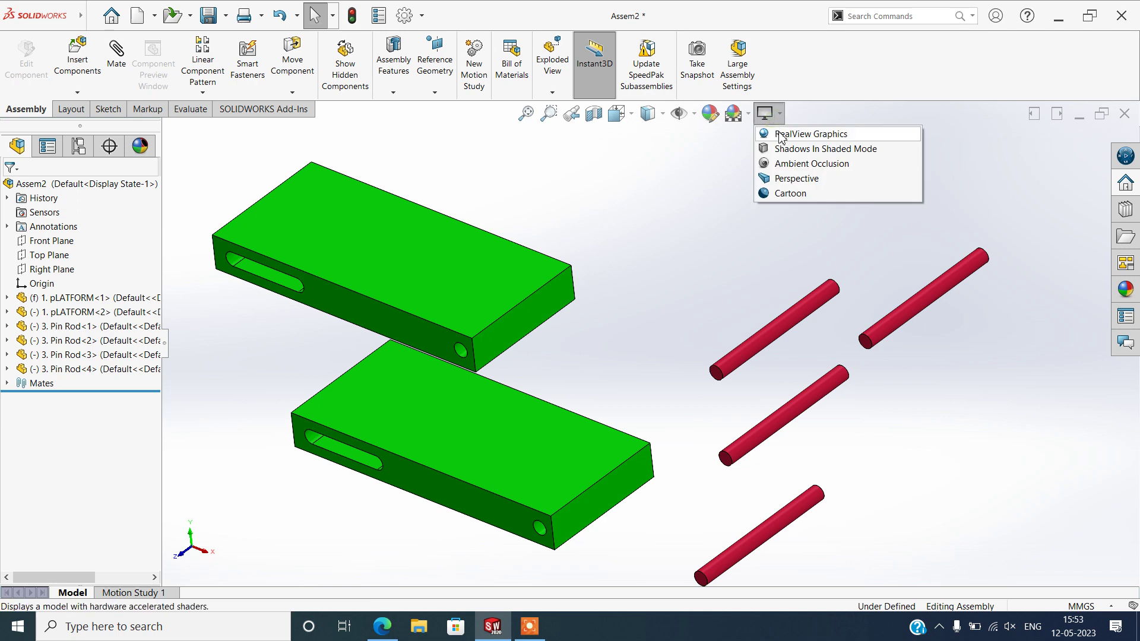
pyautogui.click(782, 135)
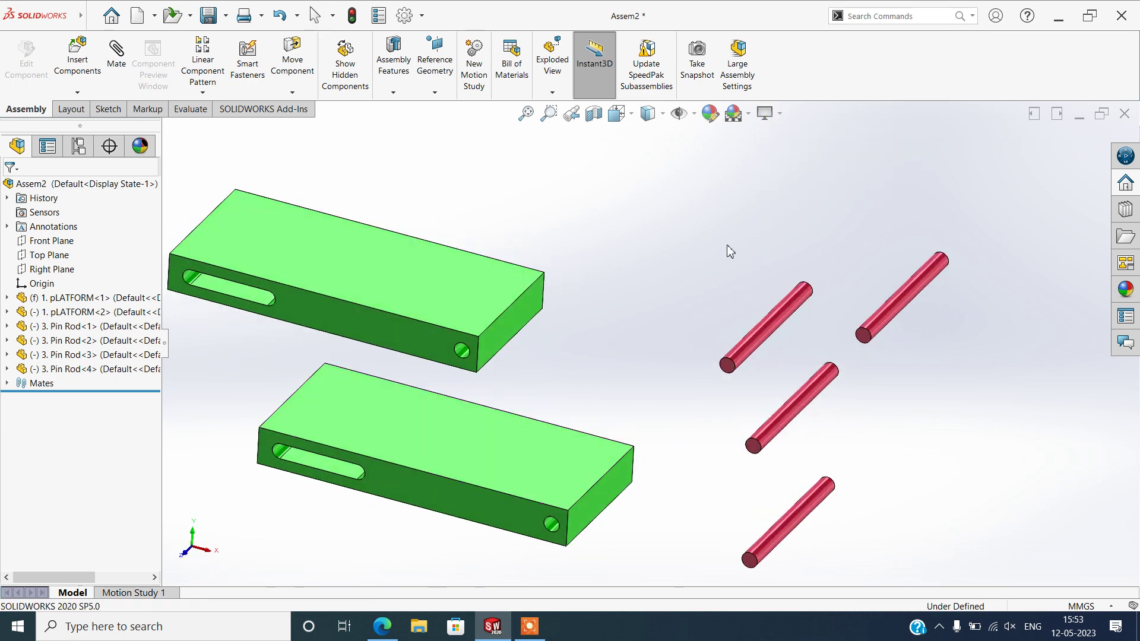
pyautogui.click(75, 61)
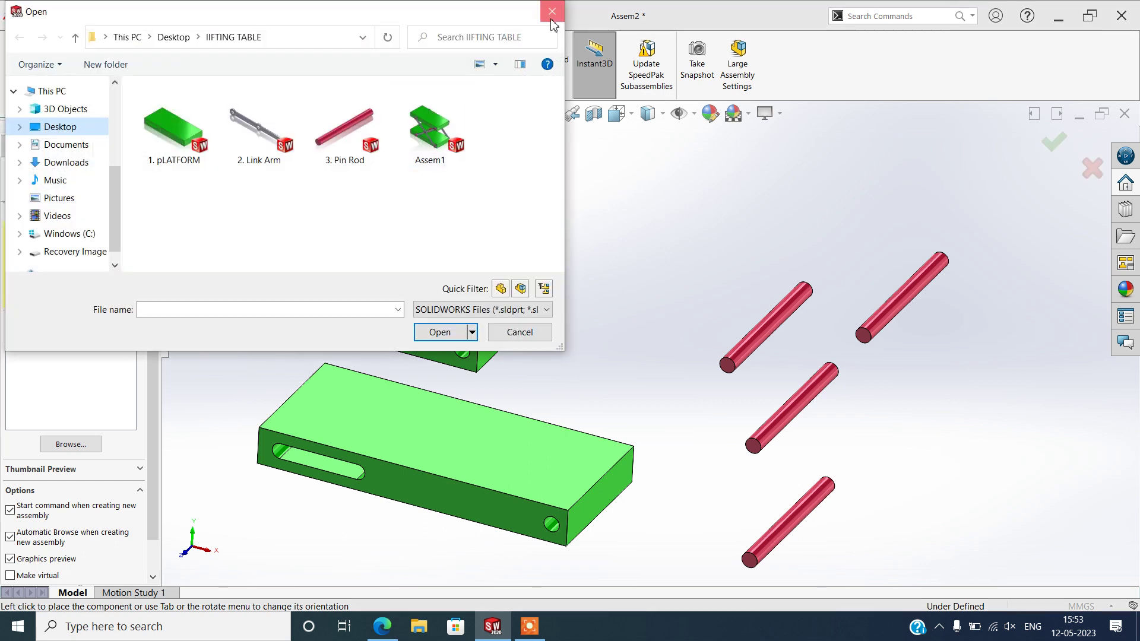
# Cancel the component insert and browse the advanced and standard mate groups
pyautogui.press('Escape')
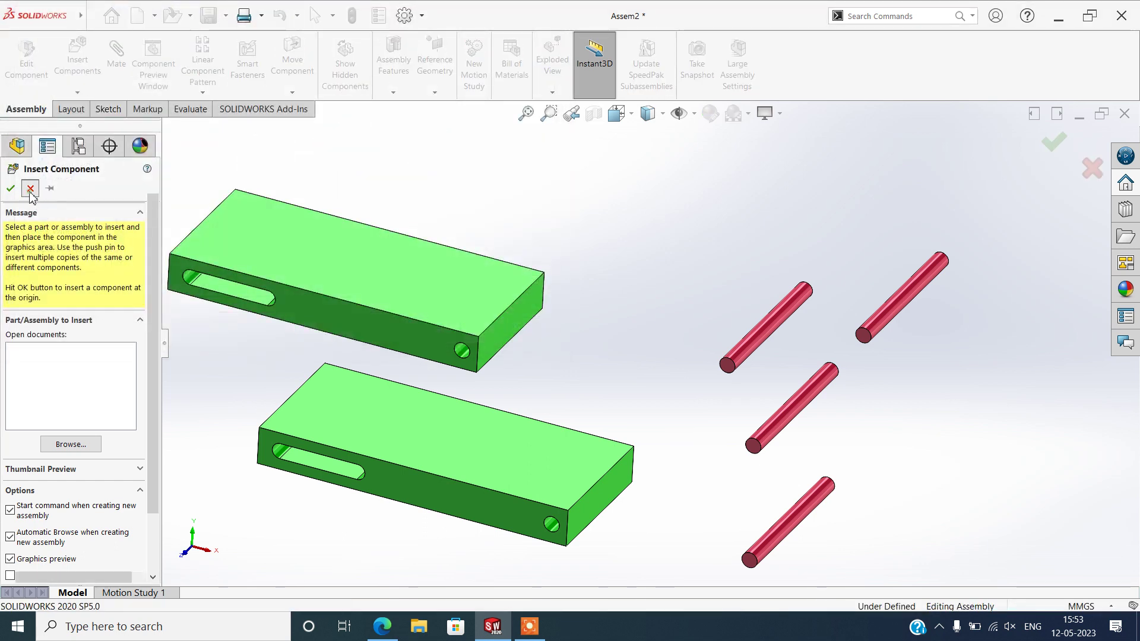
pyautogui.click(30, 188)
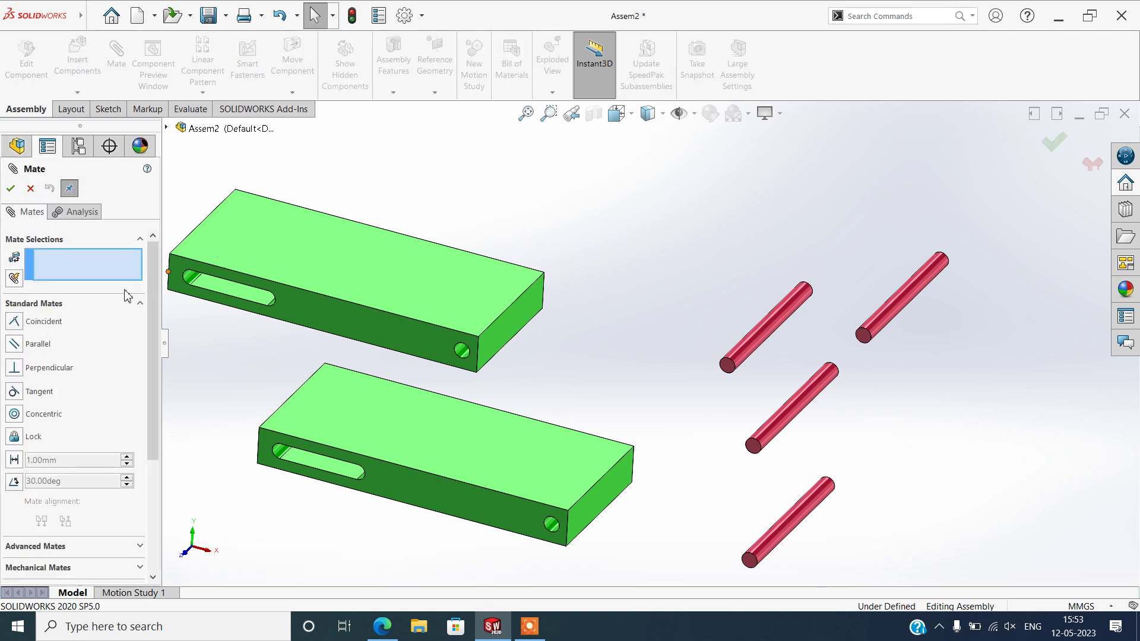
pyautogui.scroll(-5, 66, 404)
pyautogui.click(40, 400)
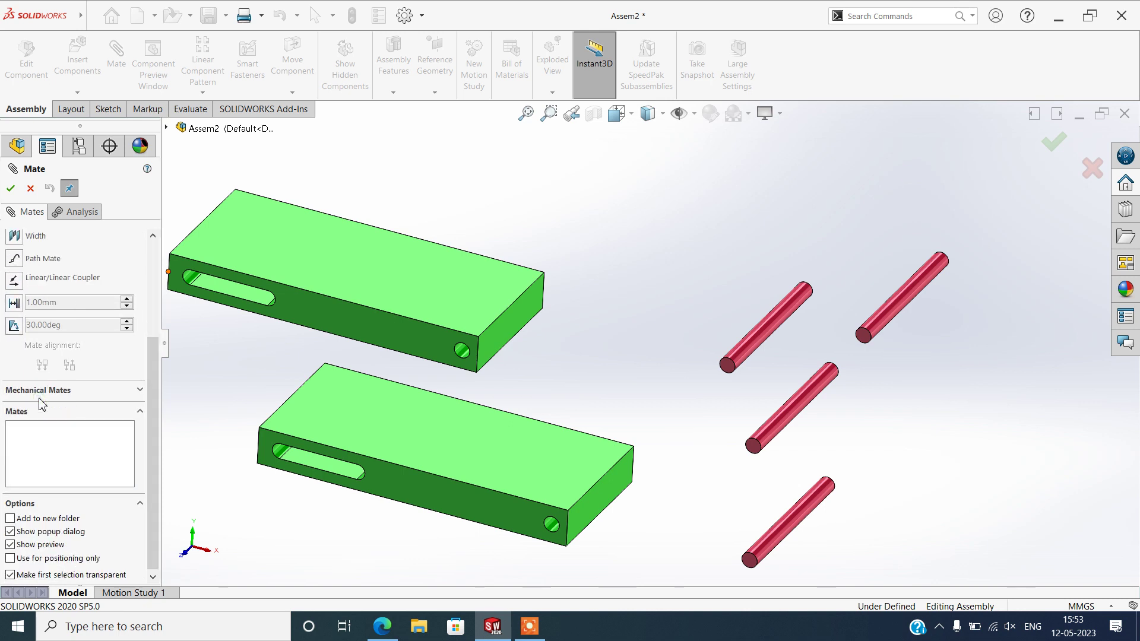
pyautogui.scroll(5, 89, 397)
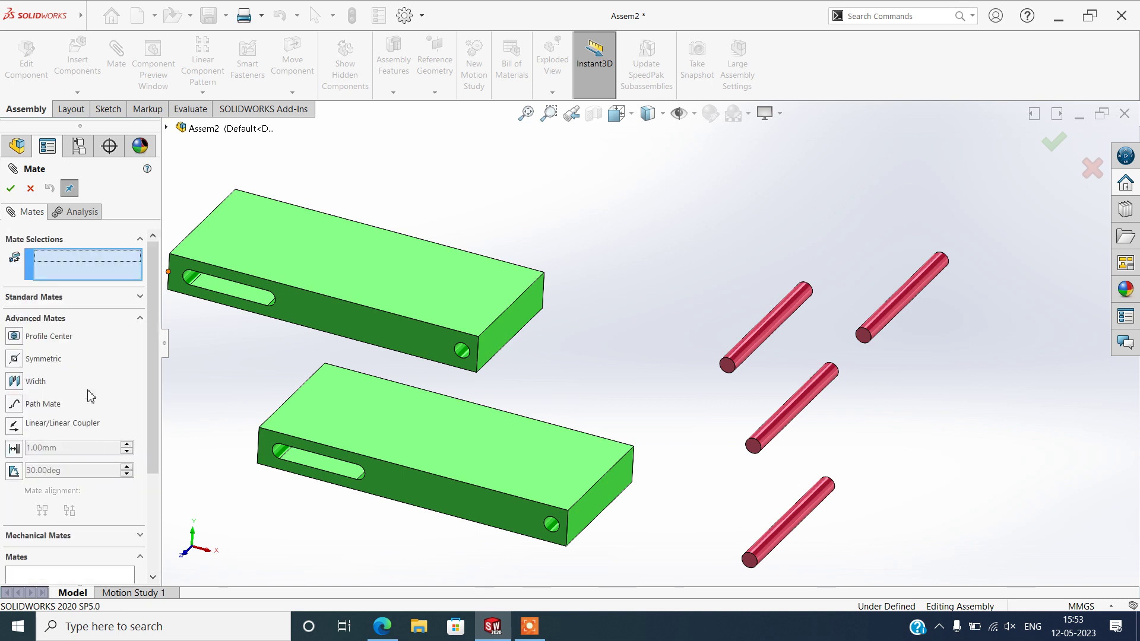
pyautogui.click(37, 298)
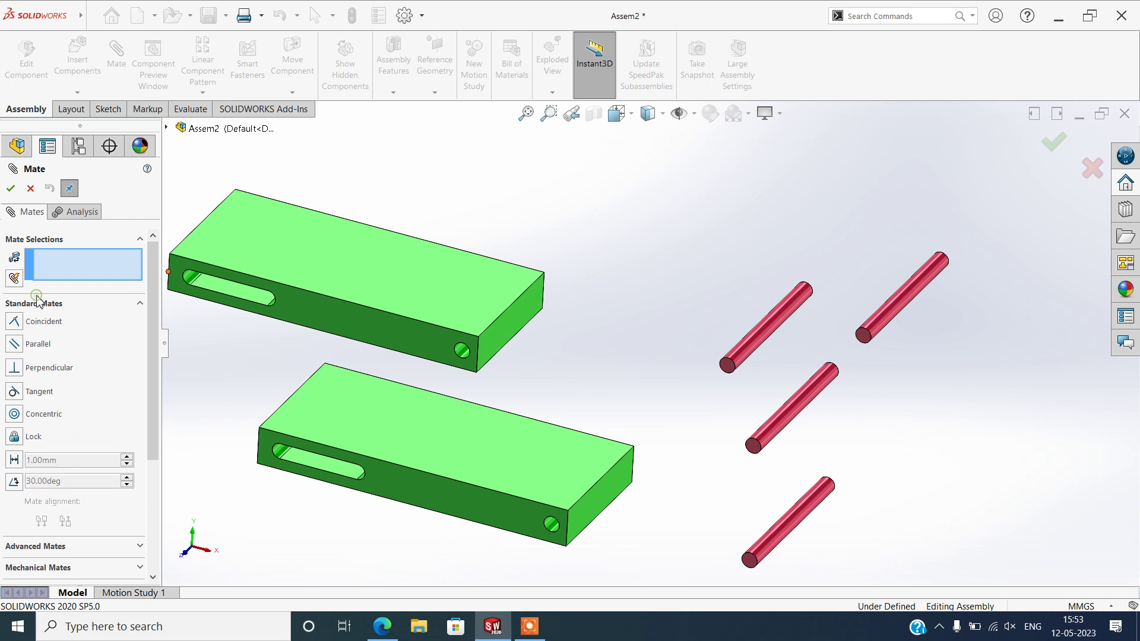
pyautogui.click(141, 305)
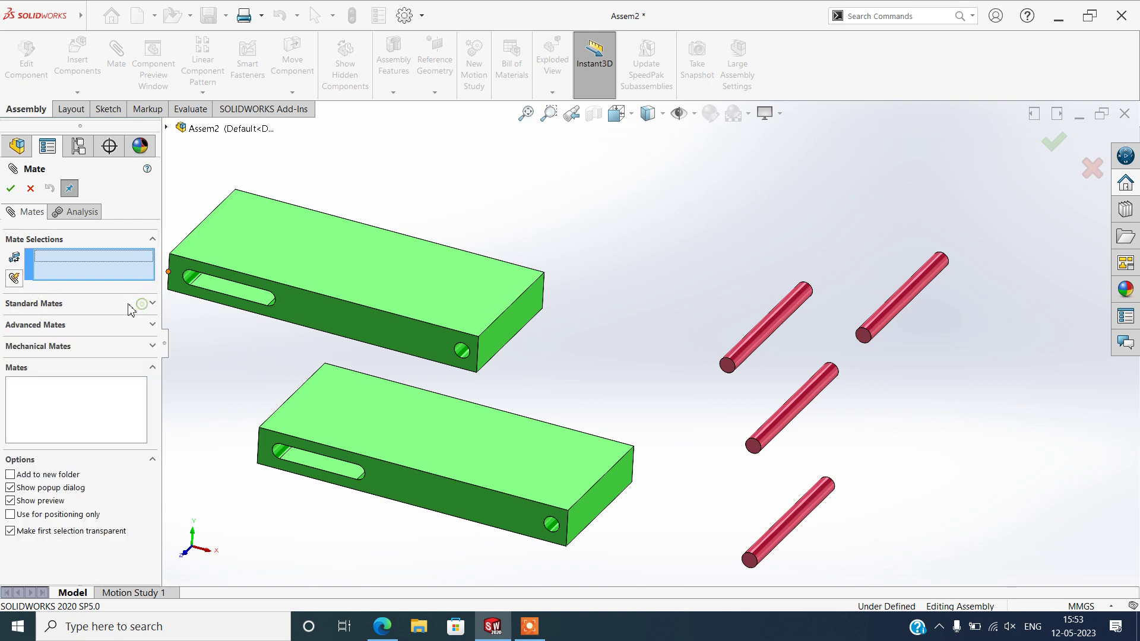
# Choose the Slot mechanical mate with its constraint kept as Free
pyautogui.click(68, 348)
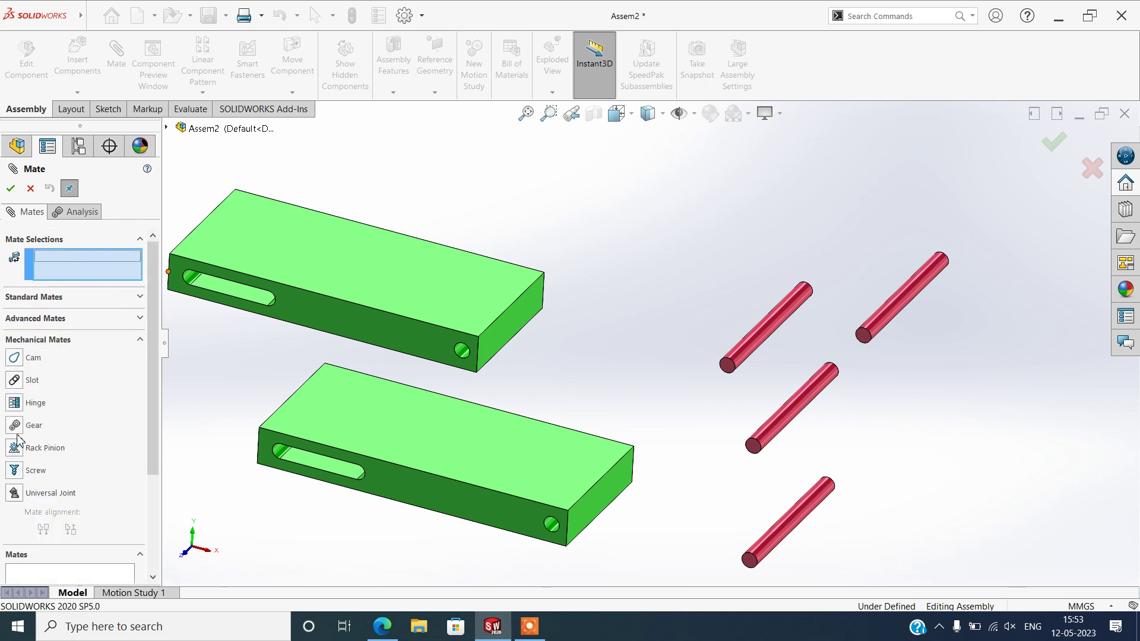
pyautogui.click(15, 381)
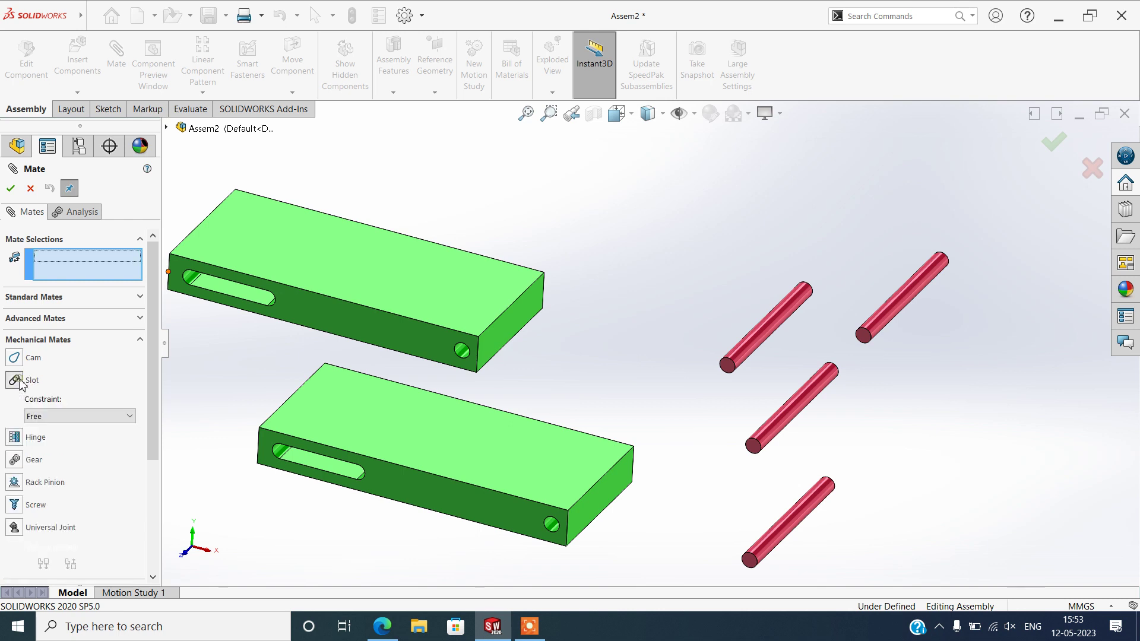
pyautogui.click(42, 416)
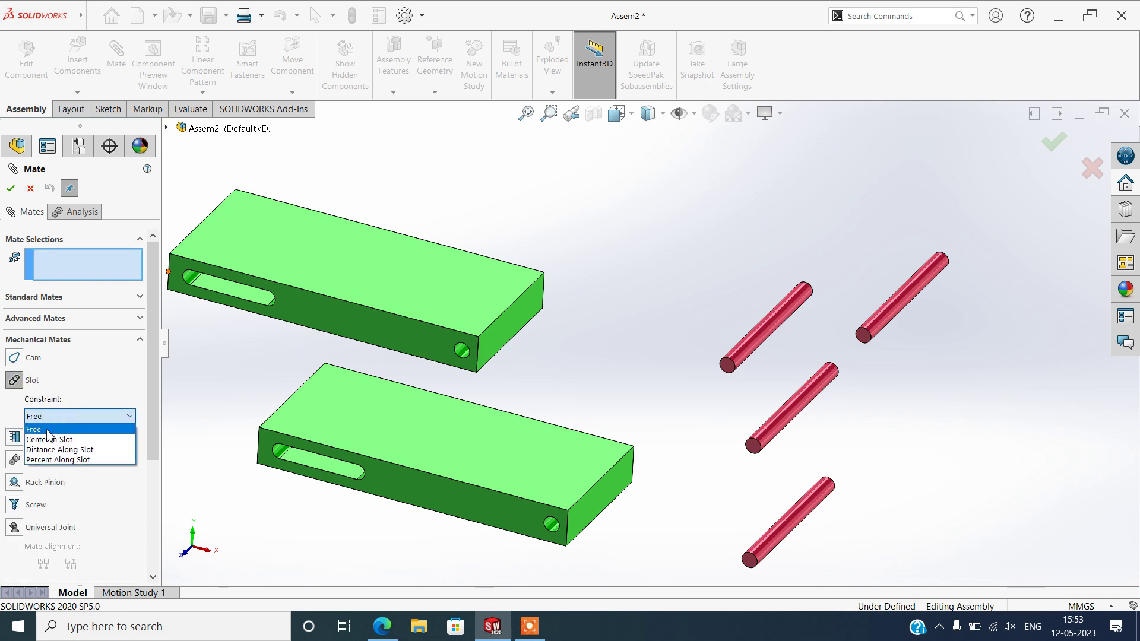
pyautogui.click(48, 429)
pyautogui.keyDown('ctrl'); pyautogui.moveTo(306, 331); pyautogui.dragTo(429, 337, button='middle'); pyautogui.keyUp('ctrl')
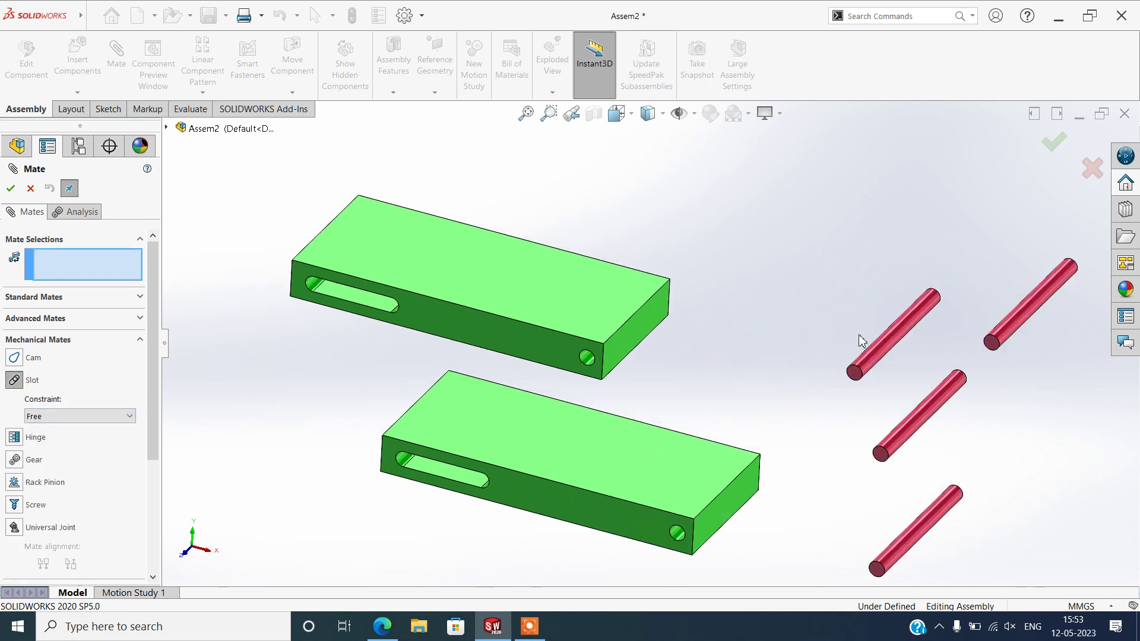
# Slot-mate Pin Rod-1 into the top platform's slot as Slot1 and test its sliding
pyautogui.click(878, 348)
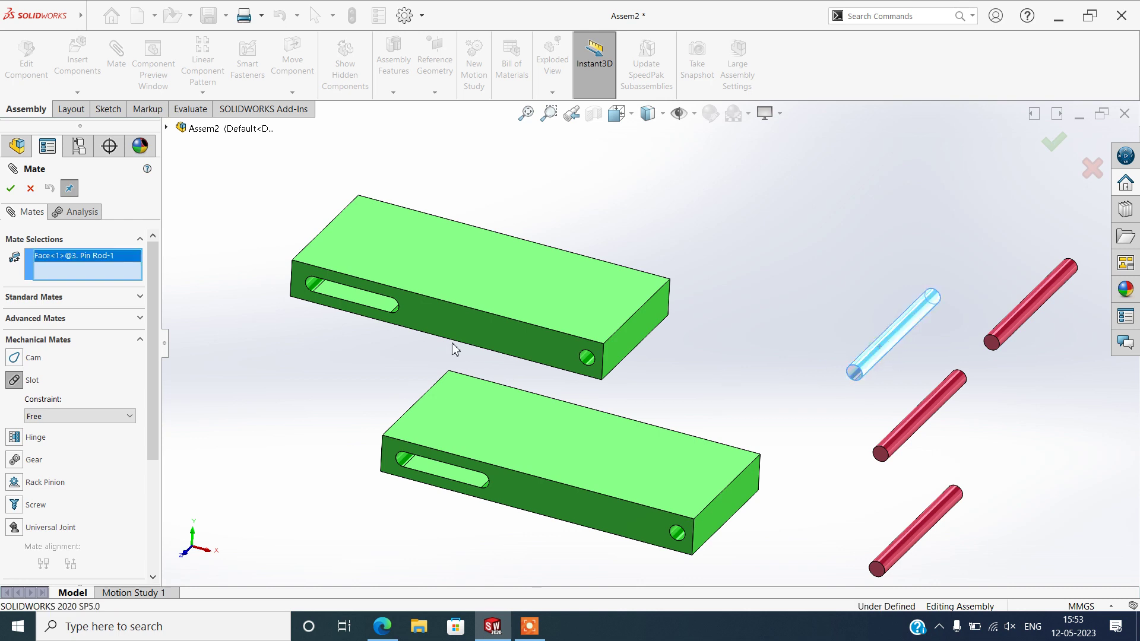
pyautogui.click(375, 306)
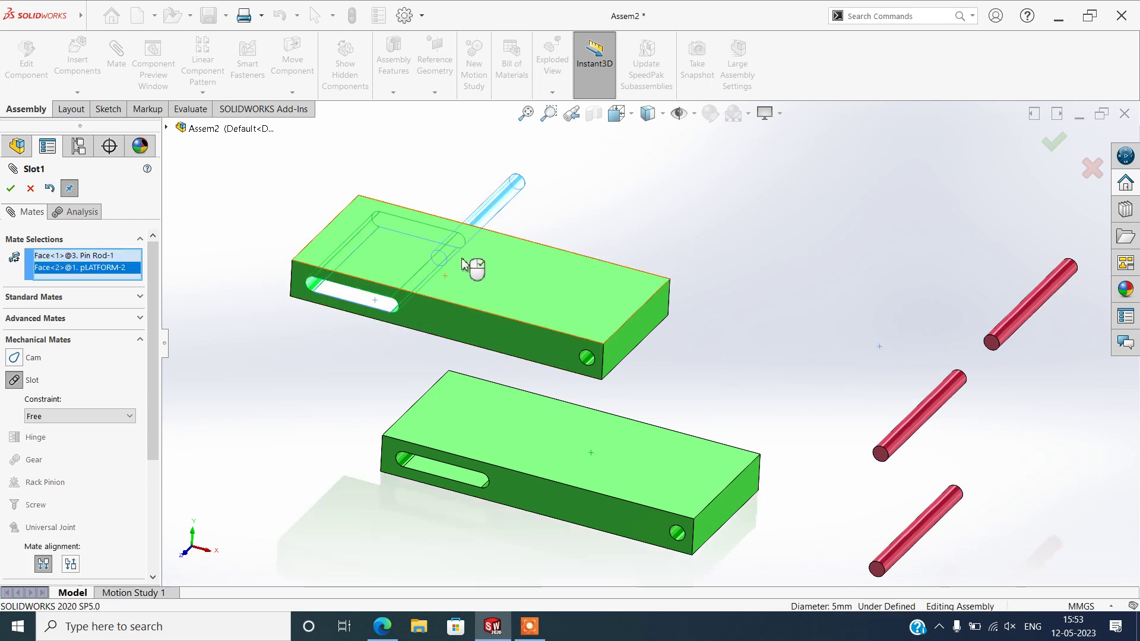
pyautogui.click(16, 192)
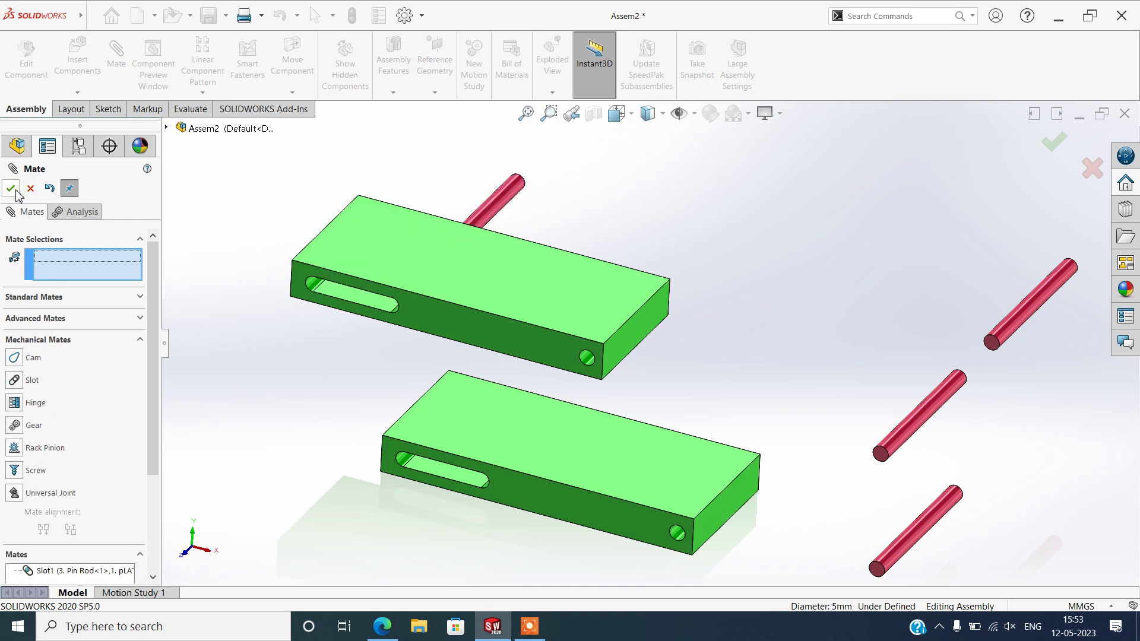
pyautogui.moveTo(485, 201); pyautogui.dragTo(469, 218)
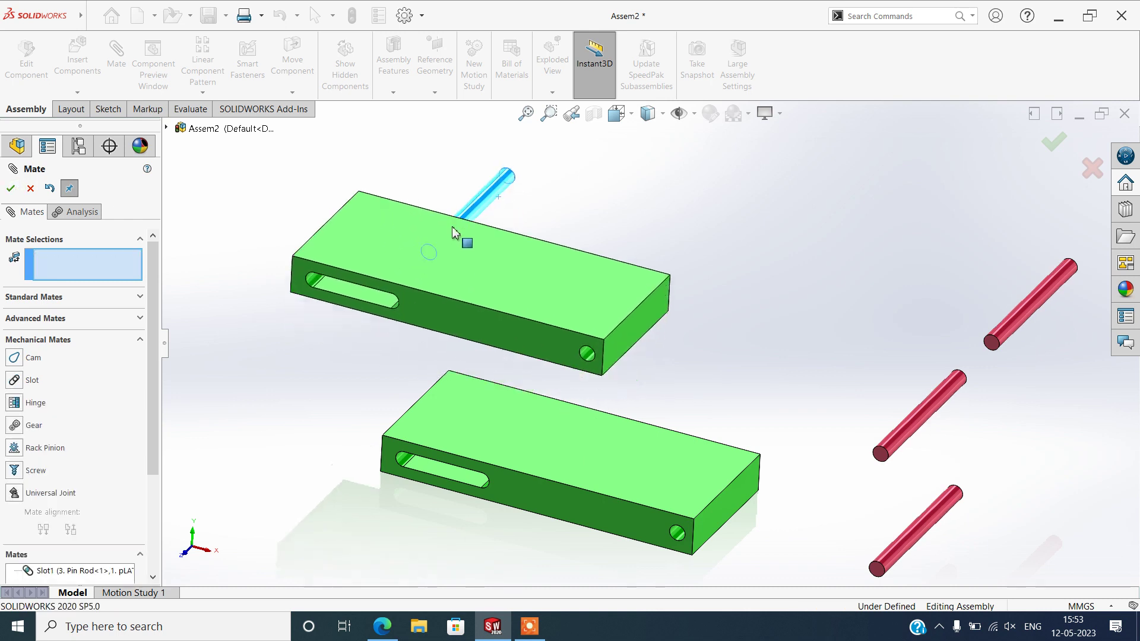
pyautogui.moveTo(467, 185)
pyautogui.mouseDown()
pyautogui.moveTo(448, 181)
pyautogui.moveTo(482, 182)
pyautogui.mouseUp()
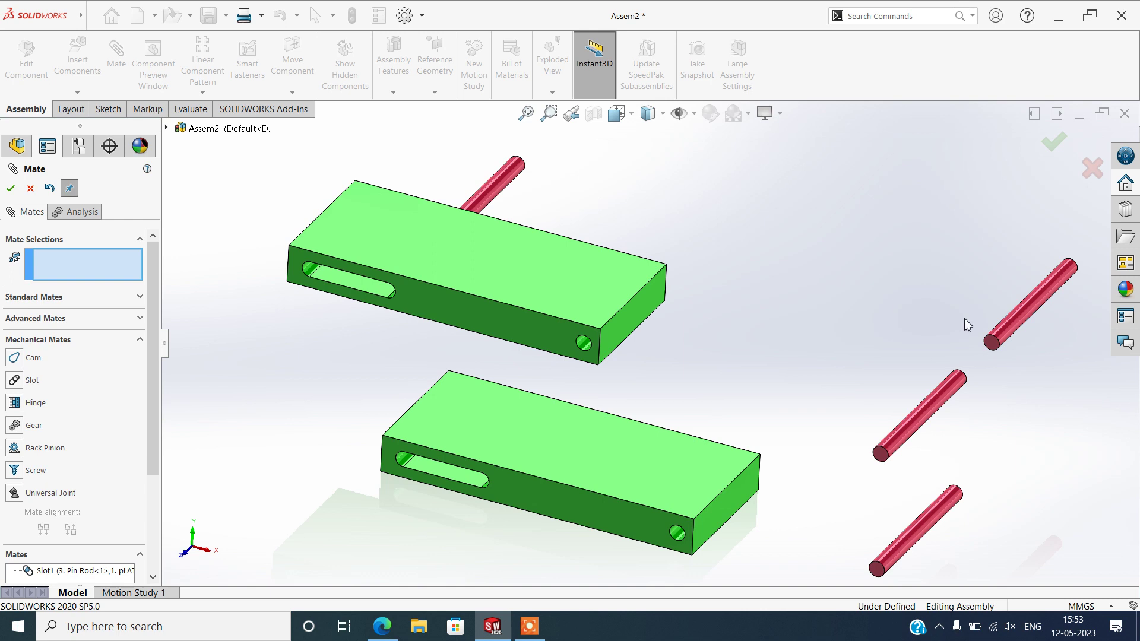
# Slot-mate Pin Rod-4 into the bottom platform's slot as Slot2, clear selections, and finish
pyautogui.click(1022, 326)
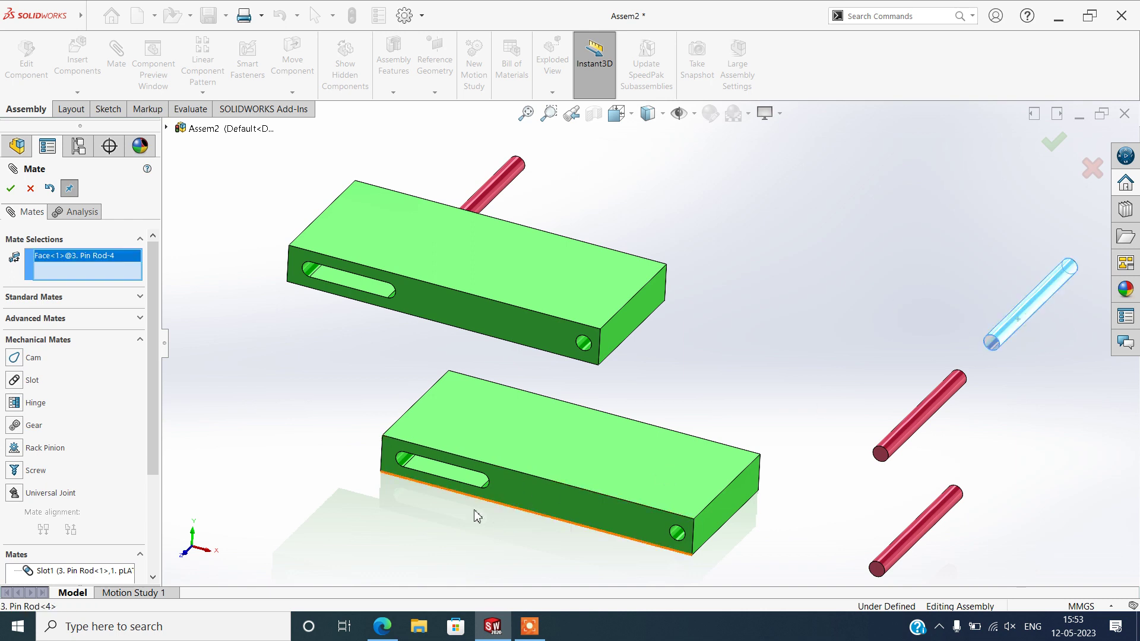
pyautogui.click(462, 479)
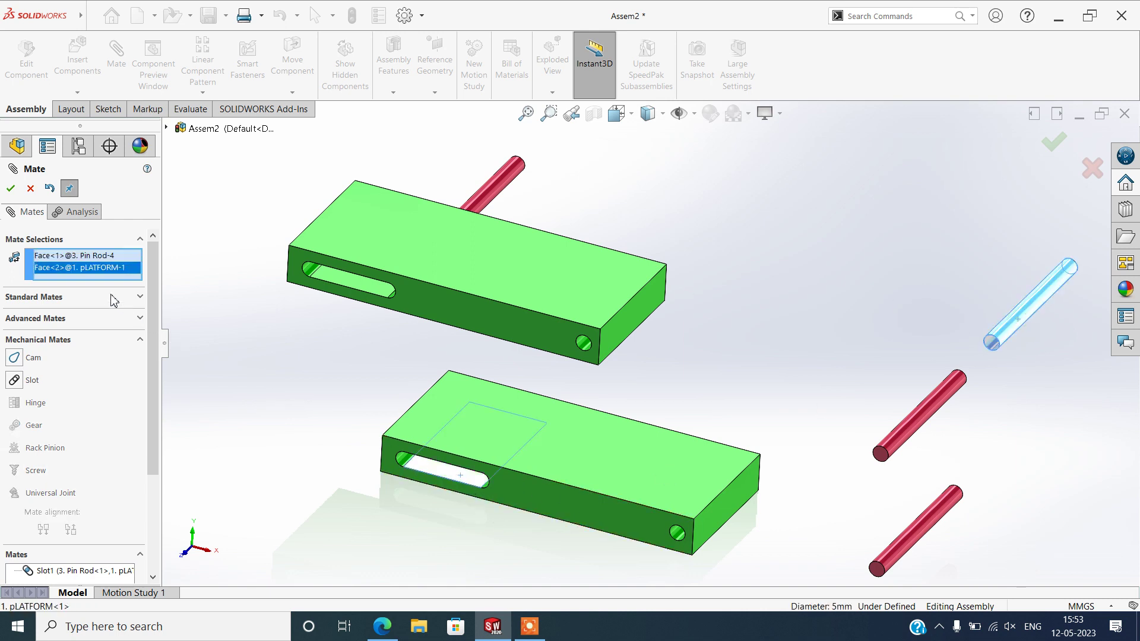
pyautogui.click(14, 382)
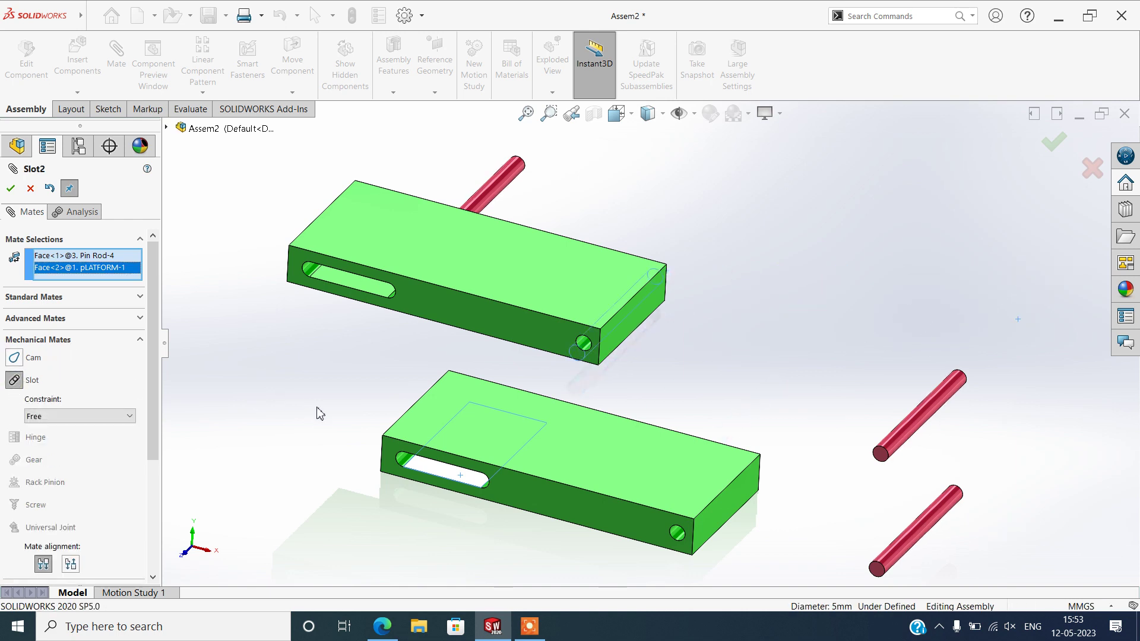
pyautogui.click(11, 189)
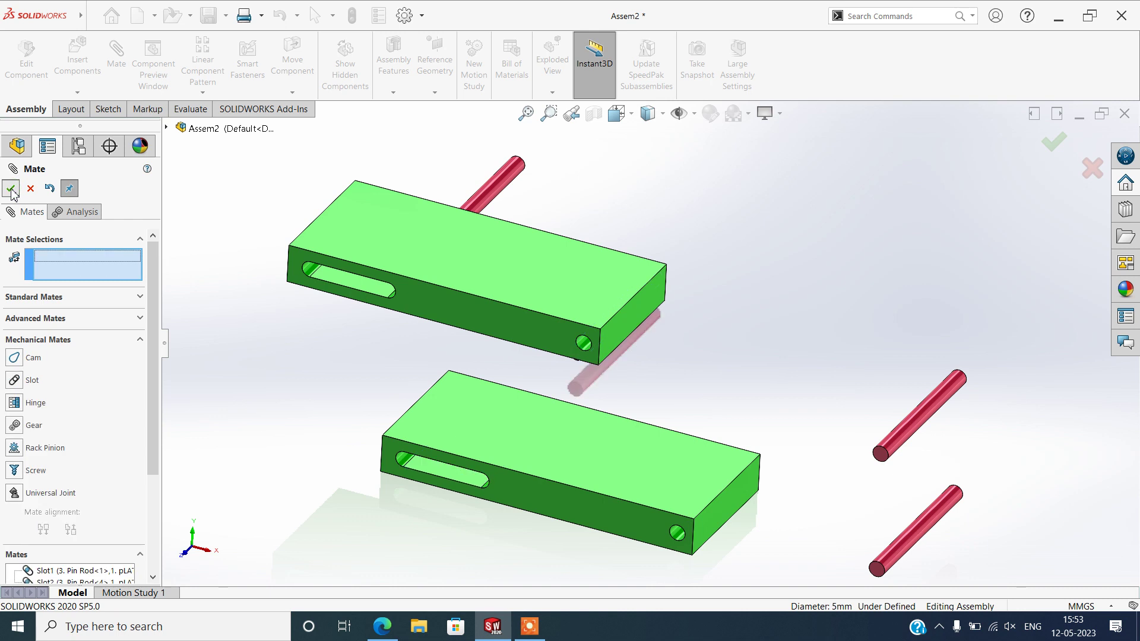
pyautogui.click(17, 383)
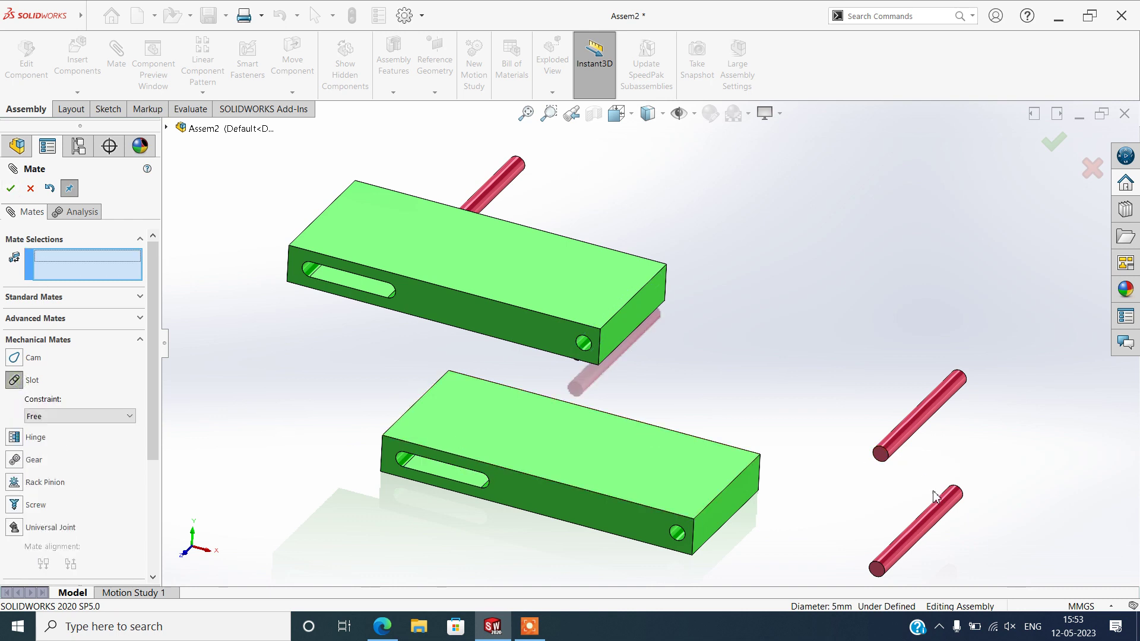
pyautogui.click(926, 530)
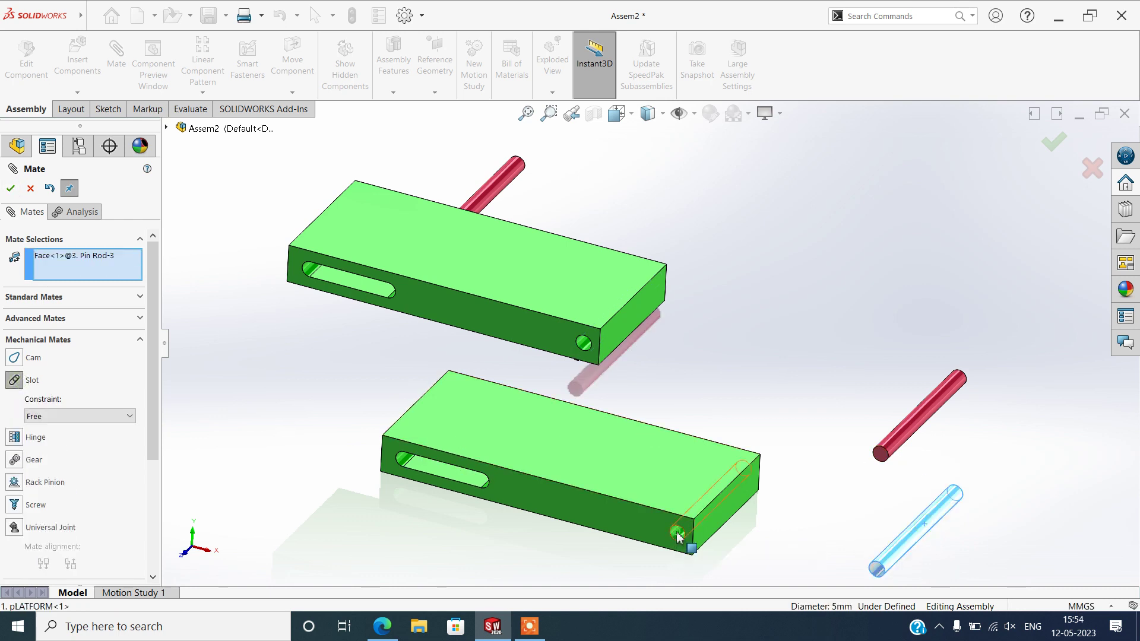
pyautogui.rightClick(119, 257)
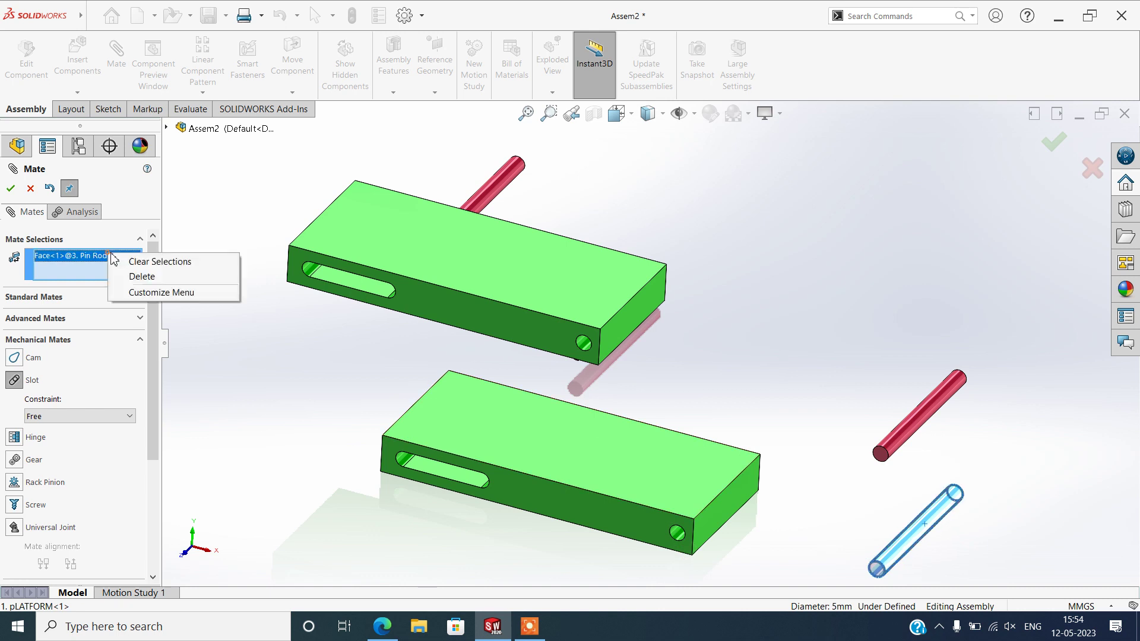
pyautogui.click(154, 259)
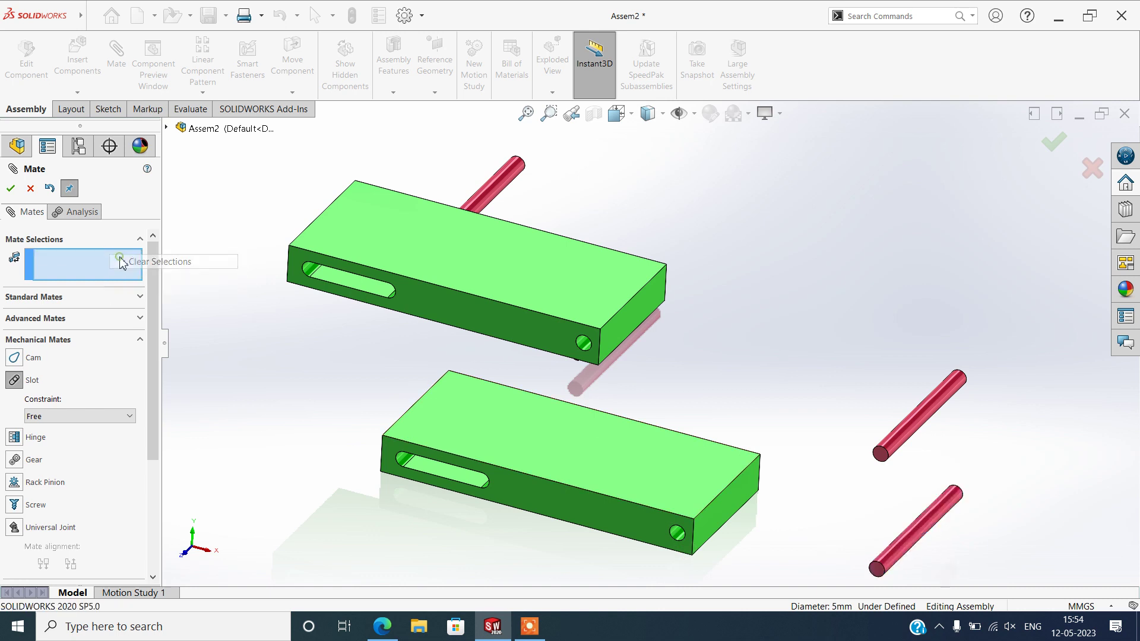
pyautogui.click(10, 188)
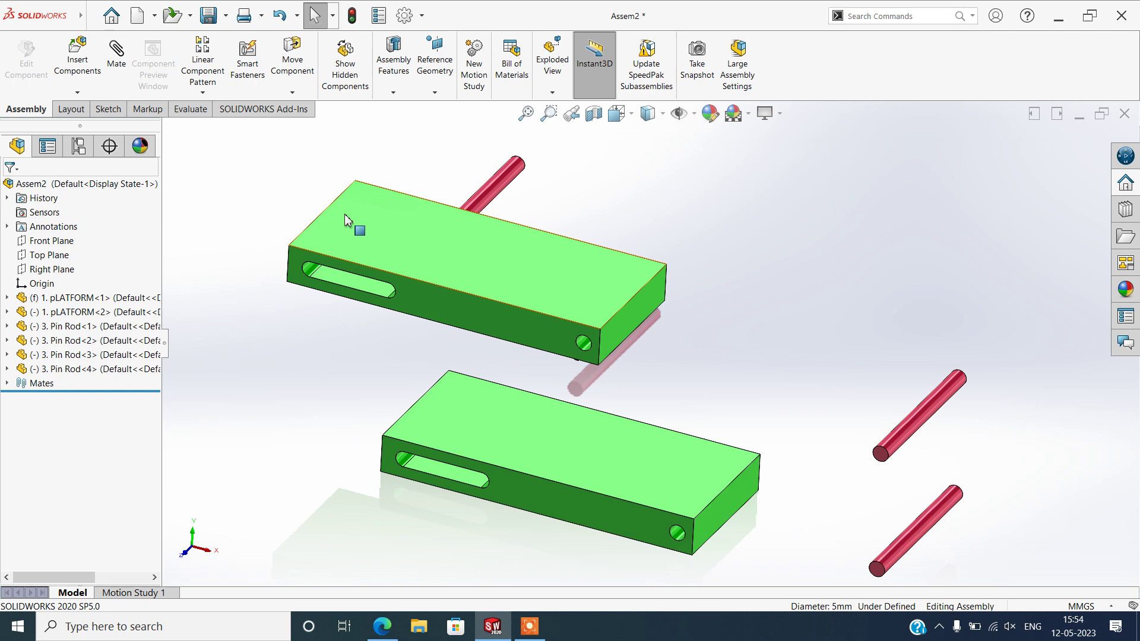
# Add Concentric1 and Concentric2 seating Pin Rod-2 and Pin Rod-3 in the platforms' end holes
pyautogui.click(108, 67)
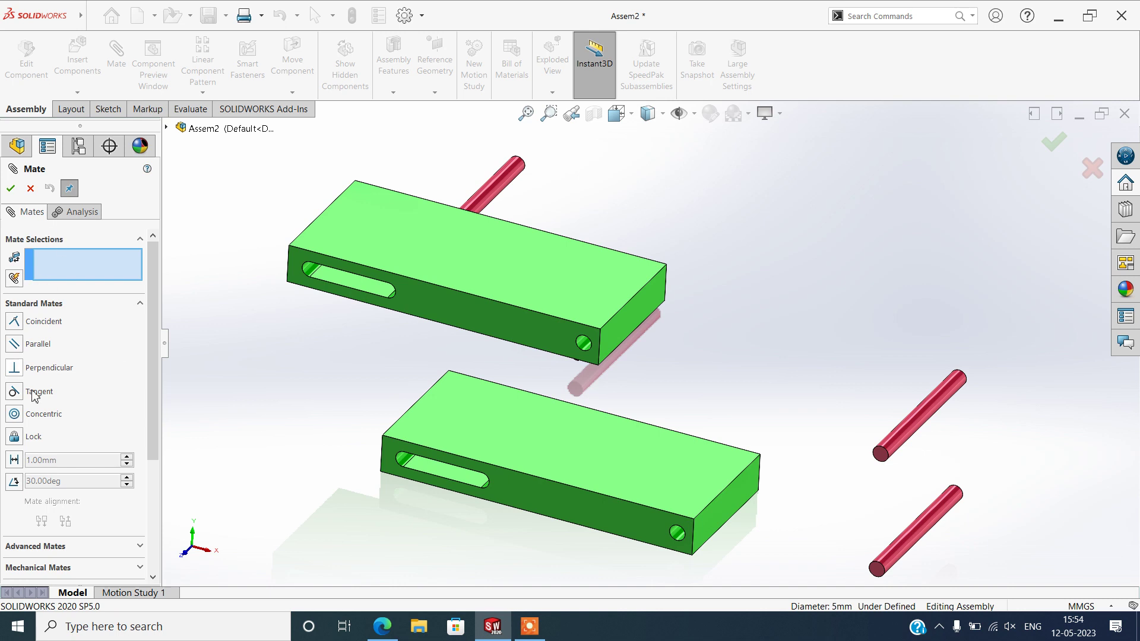
pyautogui.click(17, 418)
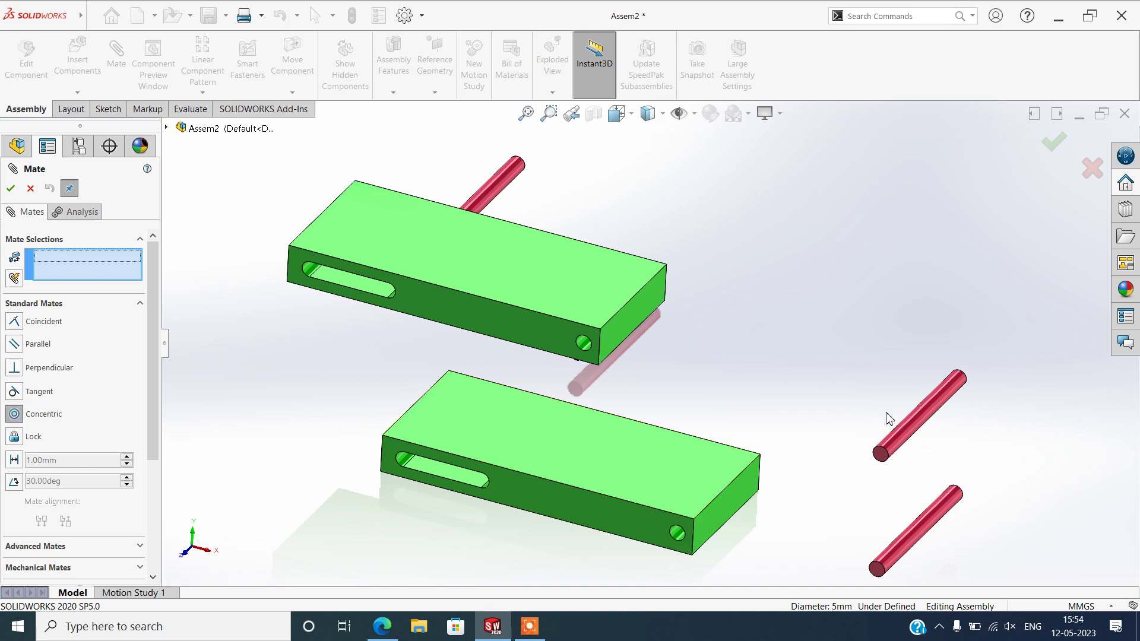
pyautogui.click(922, 417)
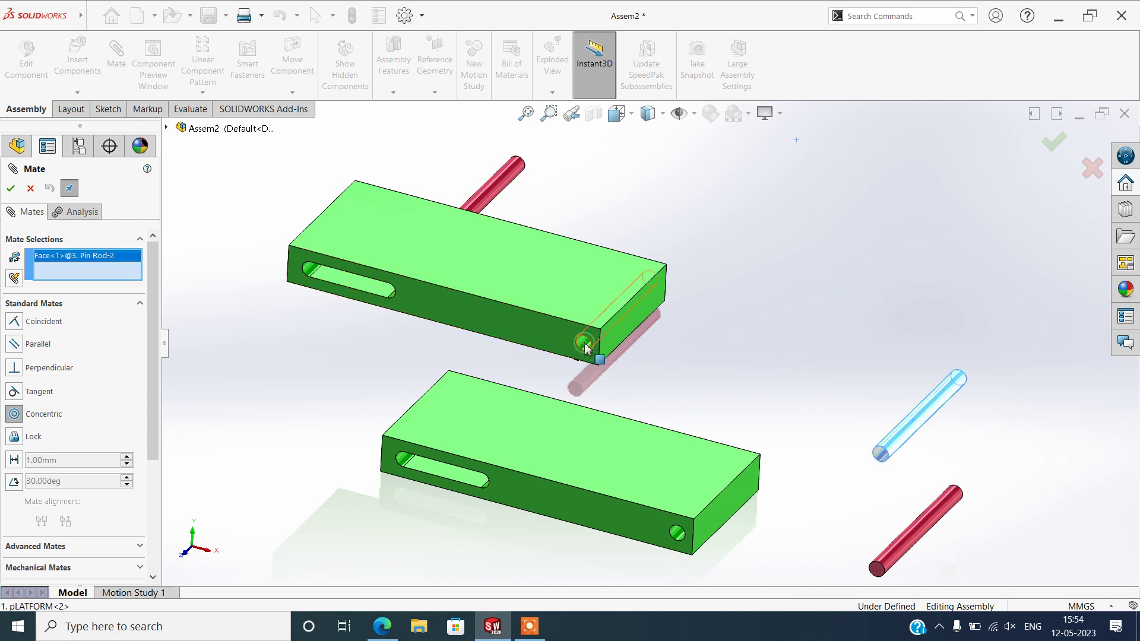
pyautogui.click(585, 346)
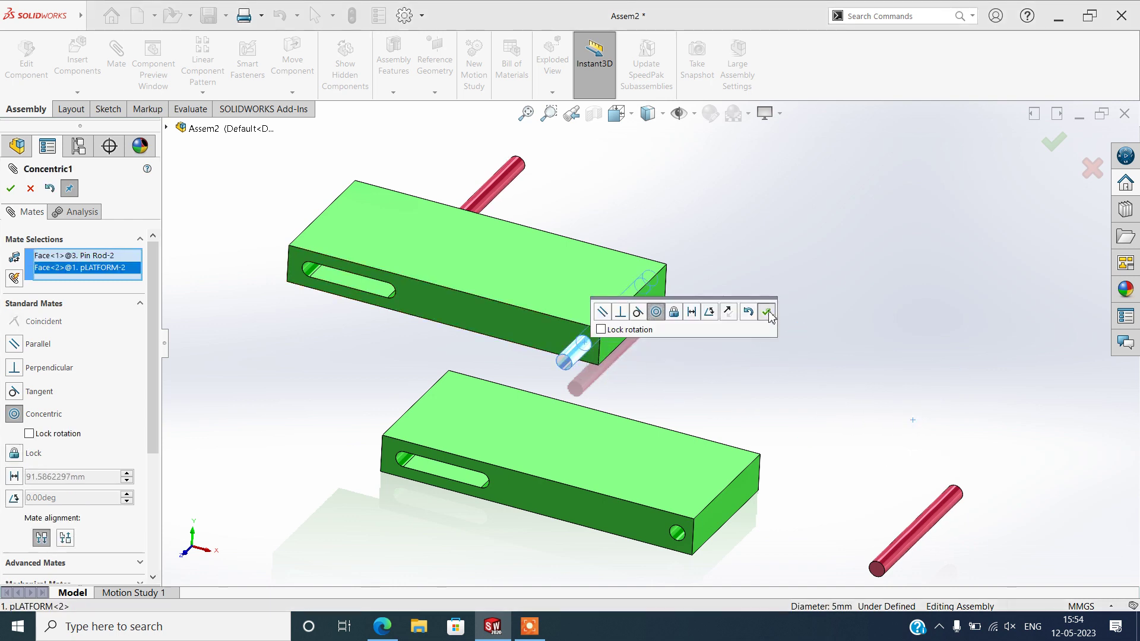
pyautogui.click(767, 312)
pyautogui.click(936, 510)
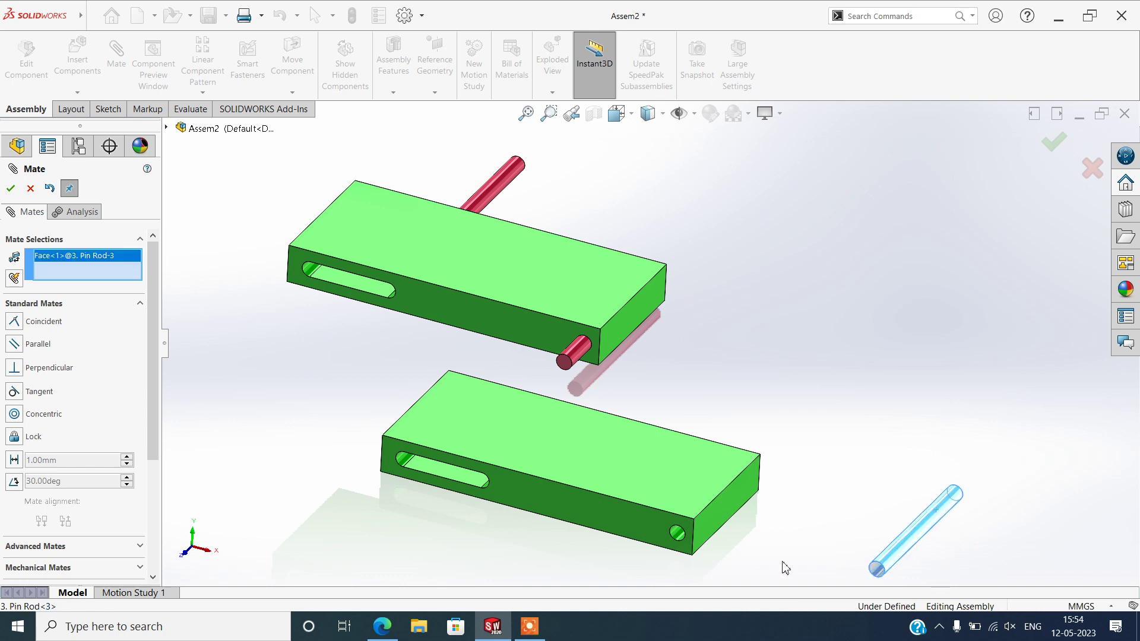
pyautogui.click(679, 533)
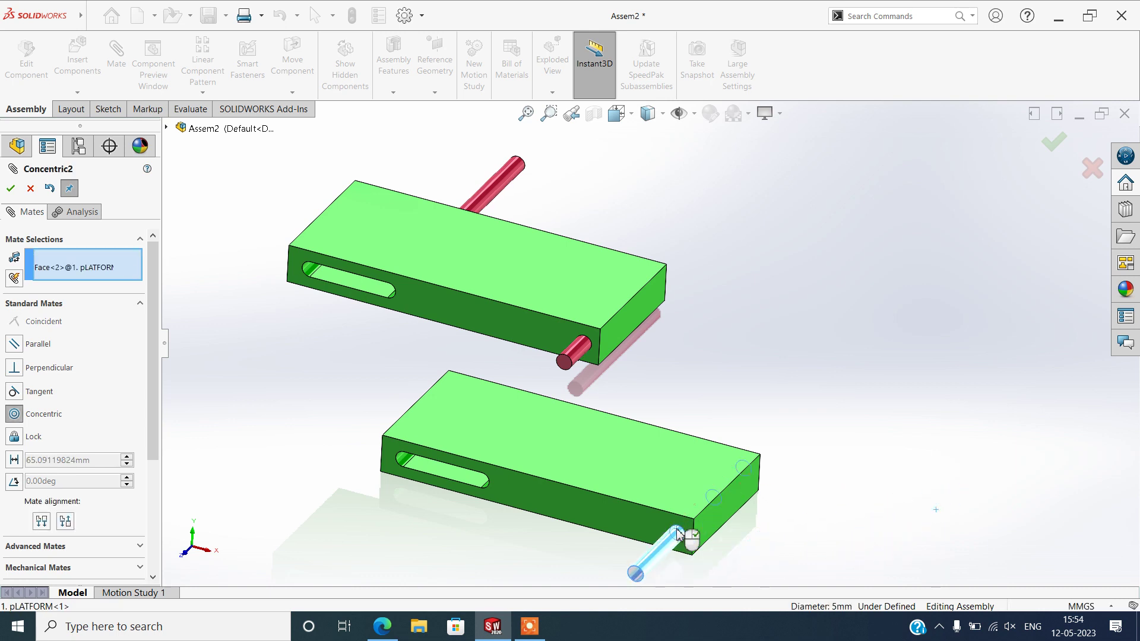
pyautogui.click(859, 551)
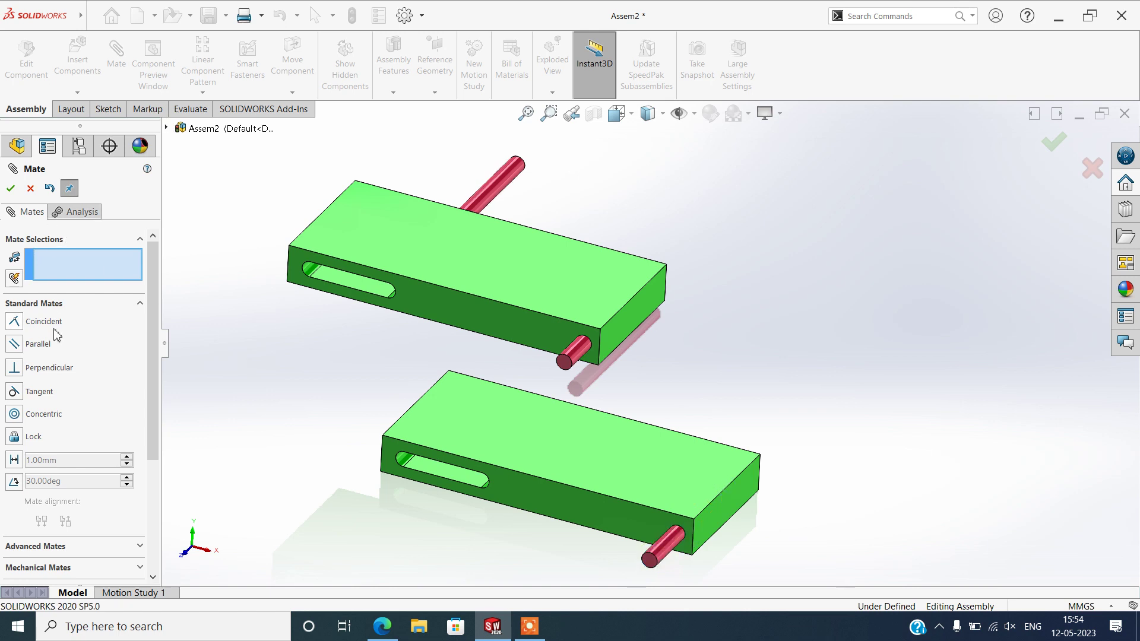
pyautogui.click(36, 240)
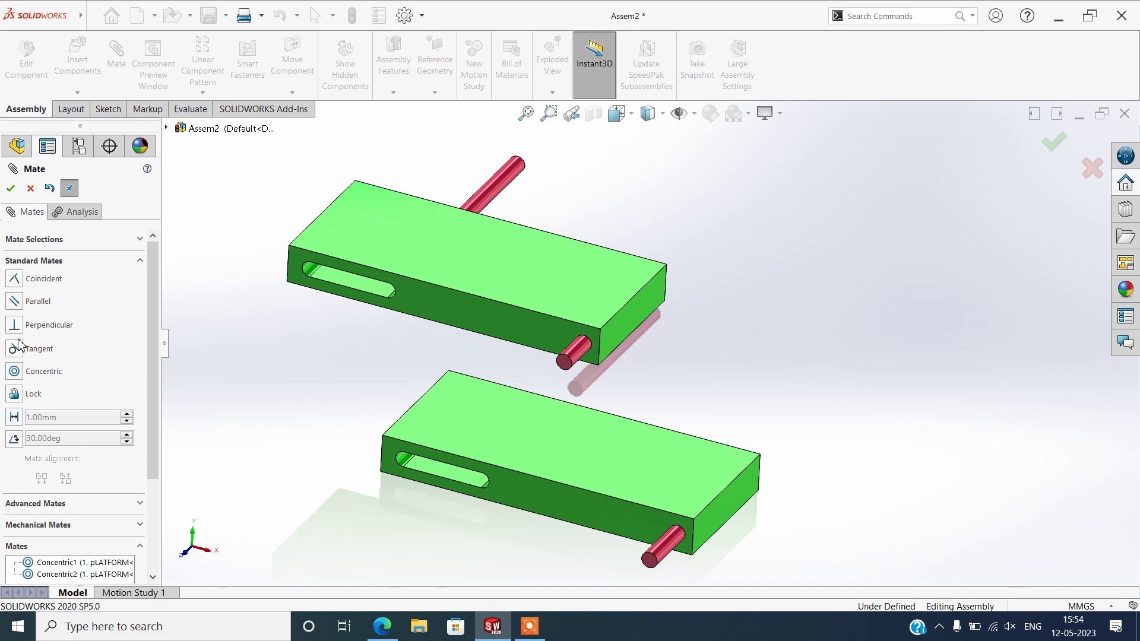
# Choose the Width advanced mate and orient the view toward the slotted platform side
pyautogui.click(109, 261)
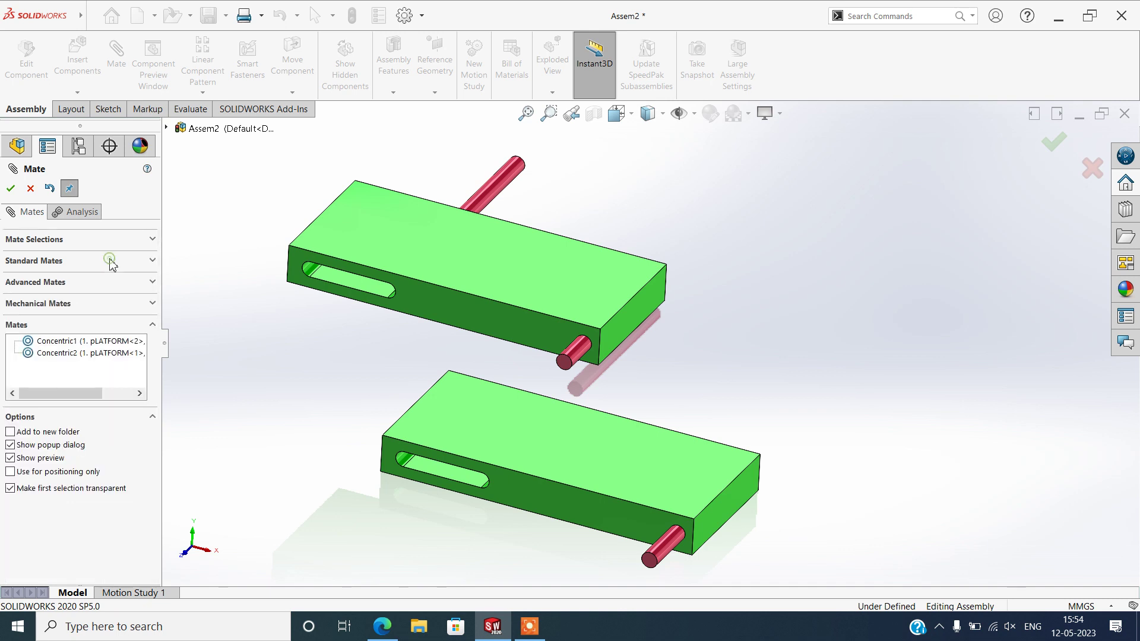
pyautogui.click(48, 285)
pyautogui.click(14, 345)
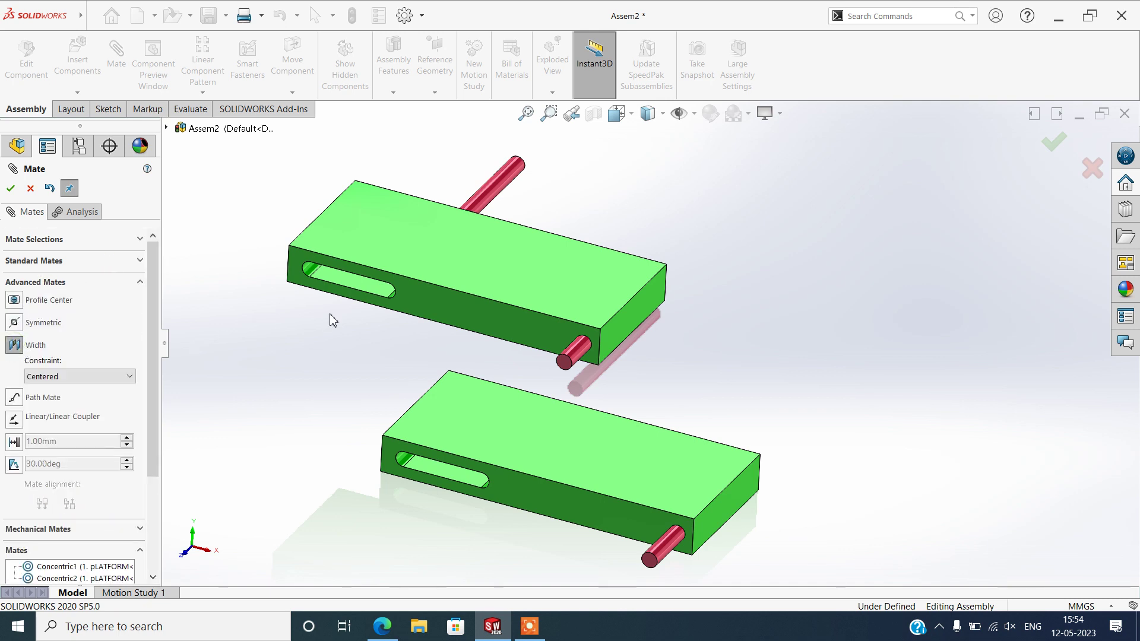
pyautogui.scroll(2, 471, 254)
pyautogui.scroll(-4, 555, 298)
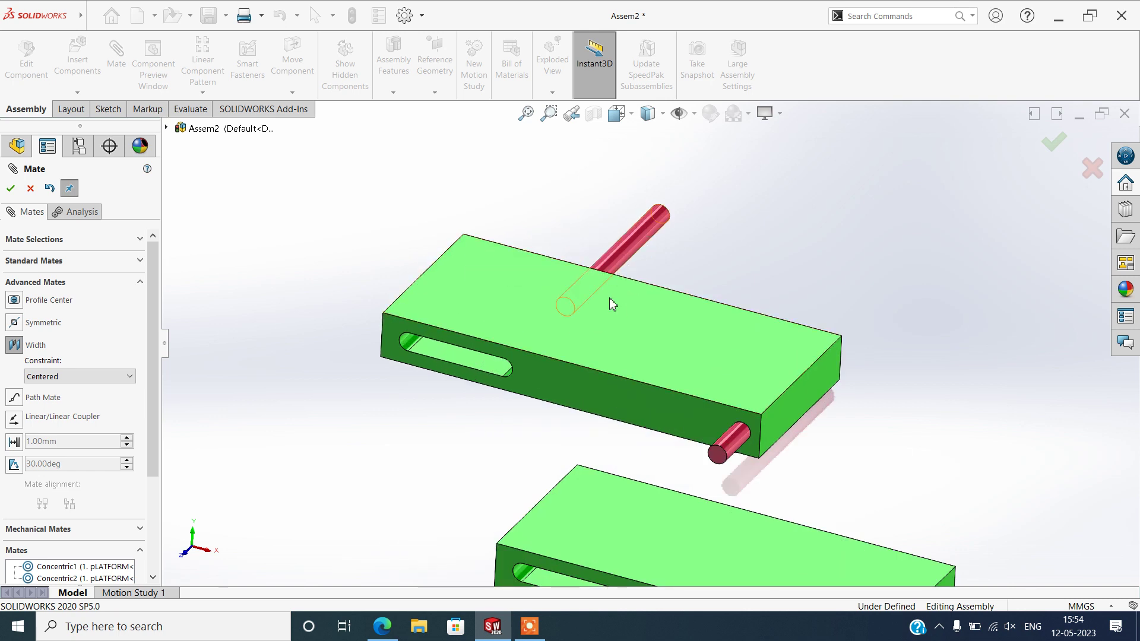
pyautogui.moveTo(634, 239); pyautogui.dragTo(626, 250, button='middle')
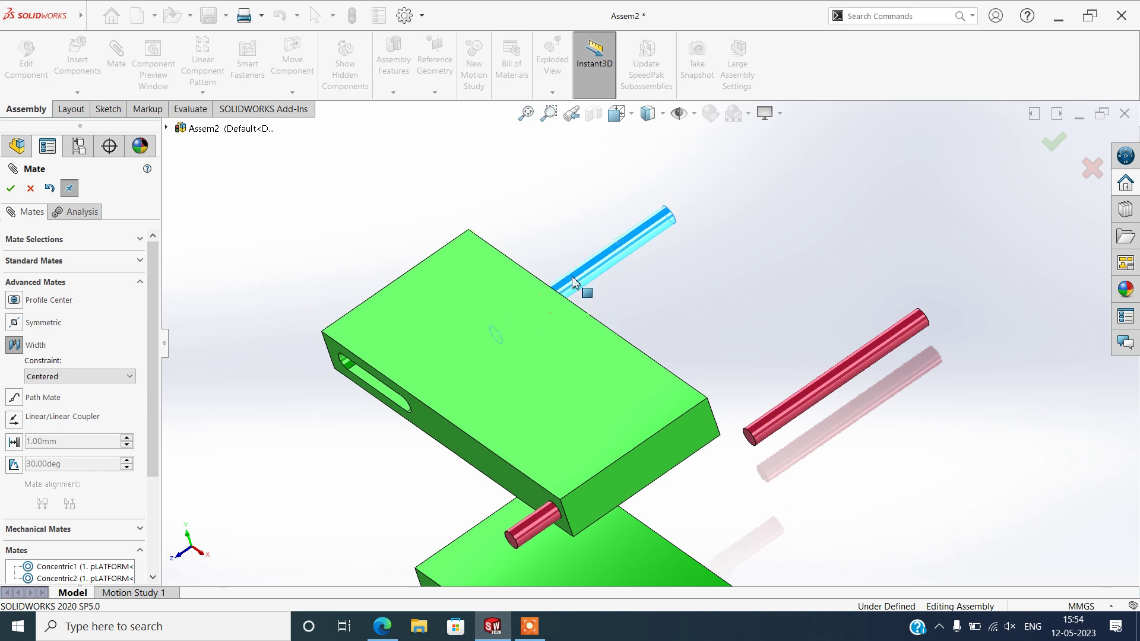
pyautogui.moveTo(573, 282); pyautogui.dragTo(440, 347)
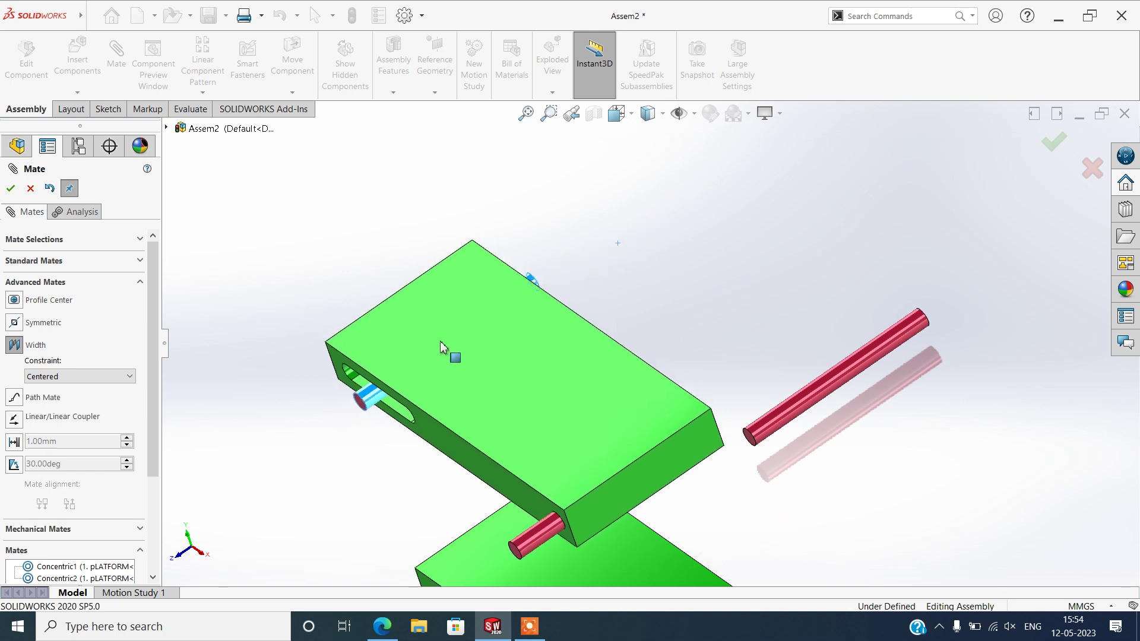
pyautogui.moveTo(441, 341); pyautogui.dragTo(428, 415, button='middle')
pyautogui.scroll(-4, 453, 362)
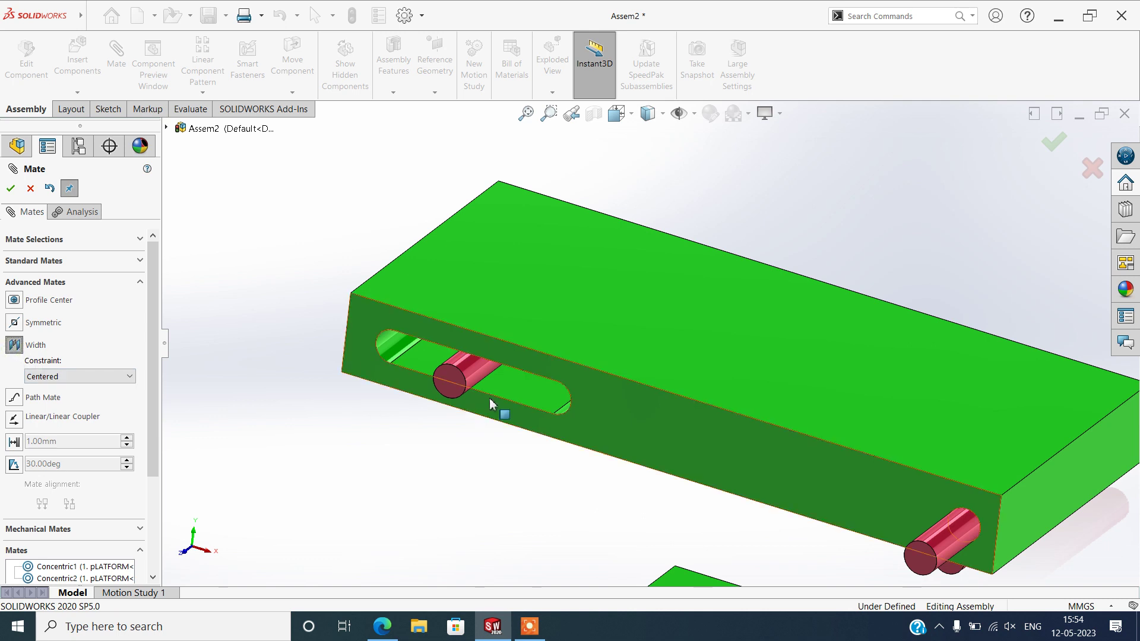
# Create Width1 from the pin end faces and platform side faces with a 0.00 mm Dimension
pyautogui.click(457, 381)
pyautogui.moveTo(579, 368); pyautogui.dragTo(611, 402, button='middle')
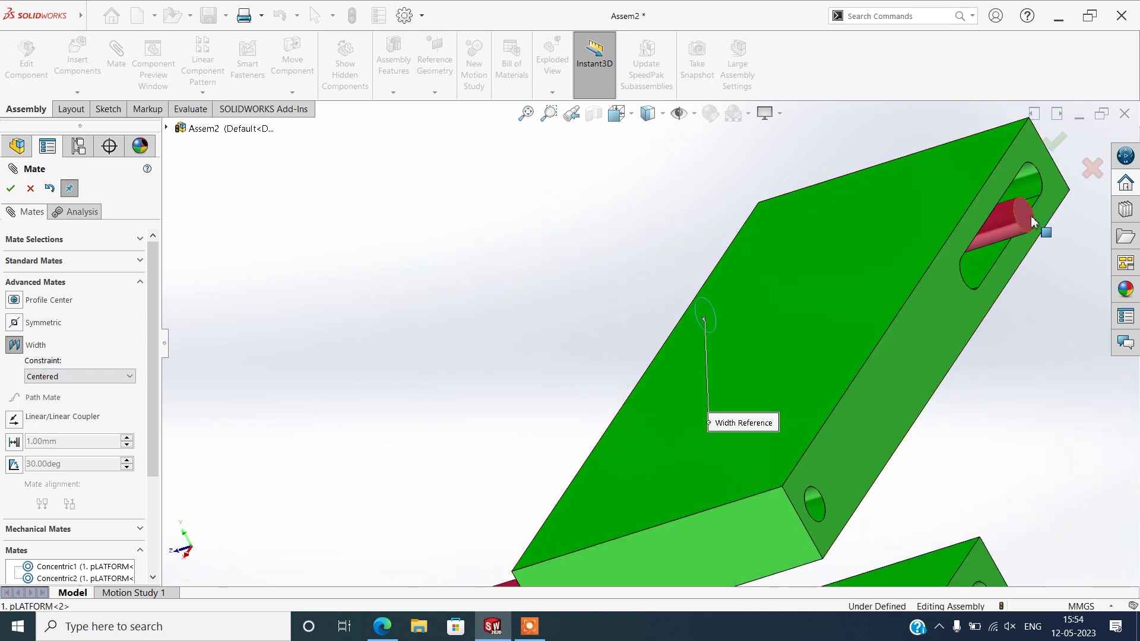
pyautogui.click(1041, 221)
pyautogui.scroll(-5, 104, 314)
pyautogui.scroll(5, 106, 314)
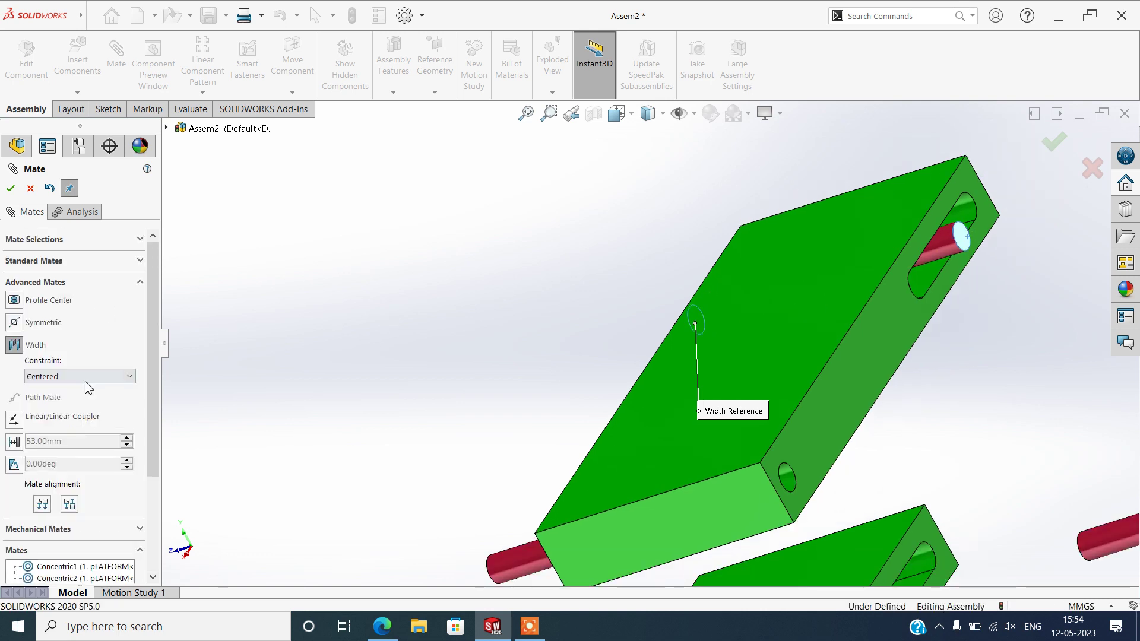
pyautogui.scroll(-2, 86, 380)
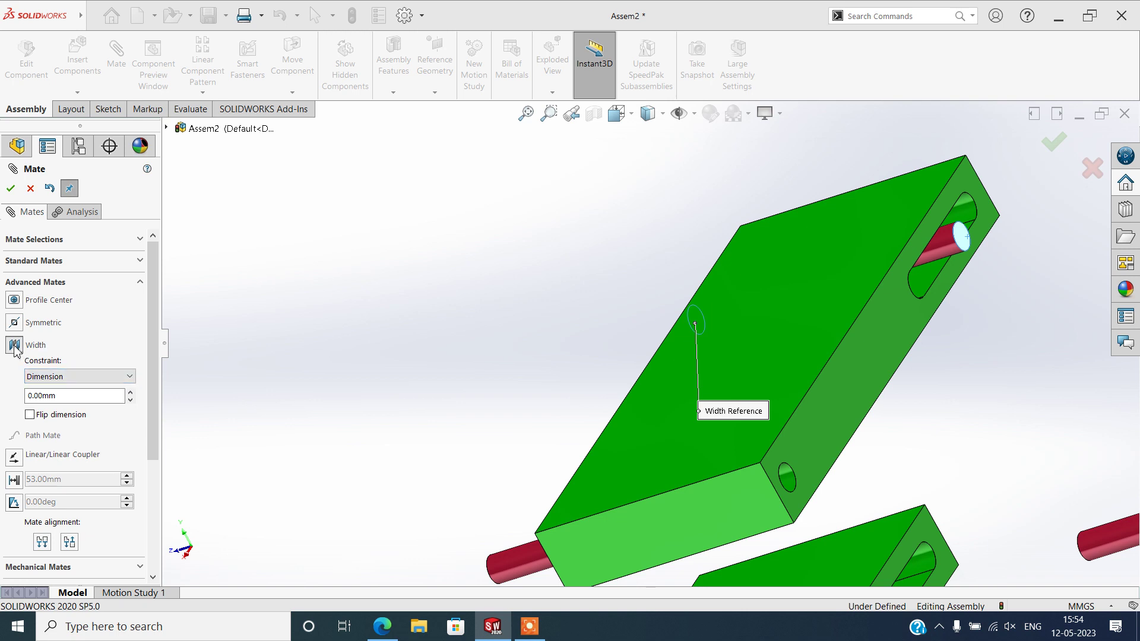
pyautogui.click(883, 335)
pyautogui.moveTo(628, 352); pyautogui.dragTo(641, 374, button='middle')
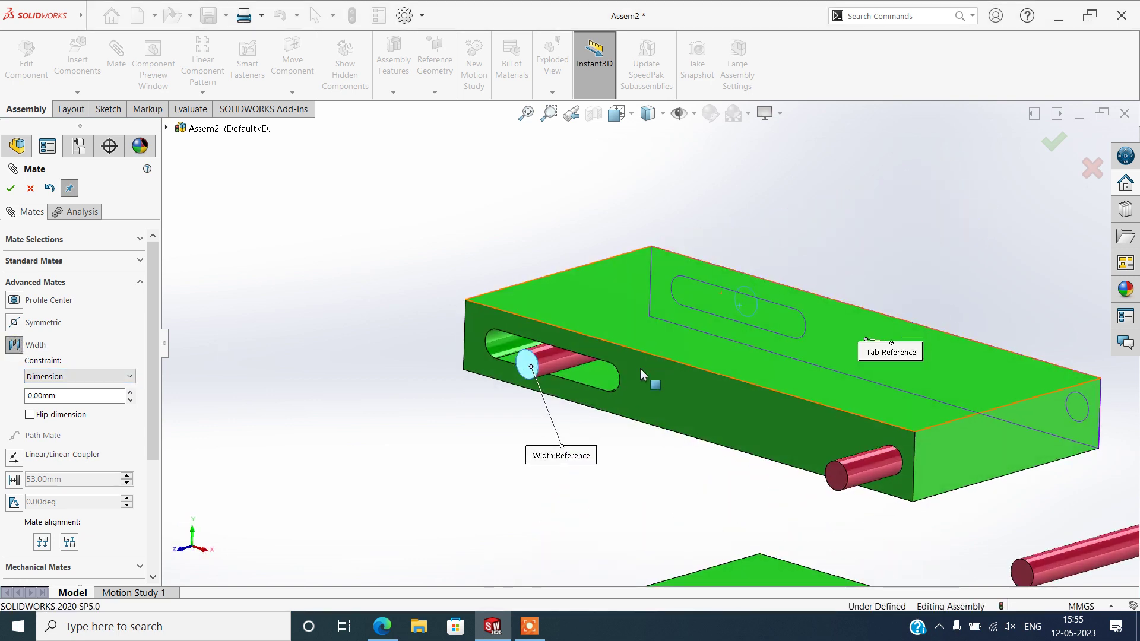
pyautogui.click(640, 378)
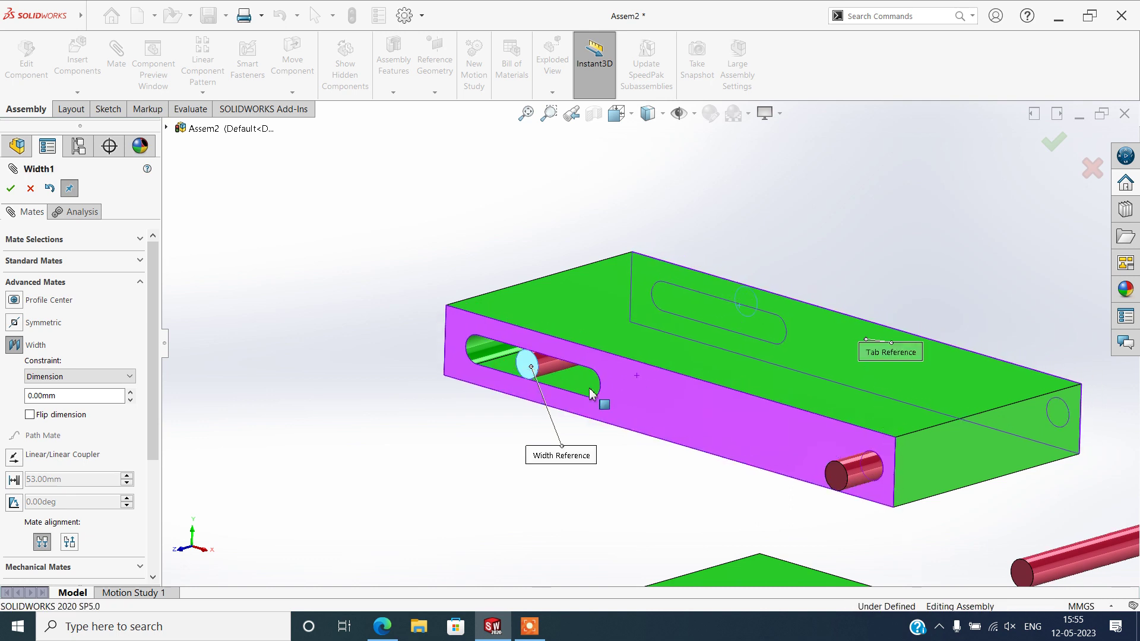
pyautogui.moveTo(642, 395); pyautogui.dragTo(640, 384, button='middle')
pyautogui.press('Return')
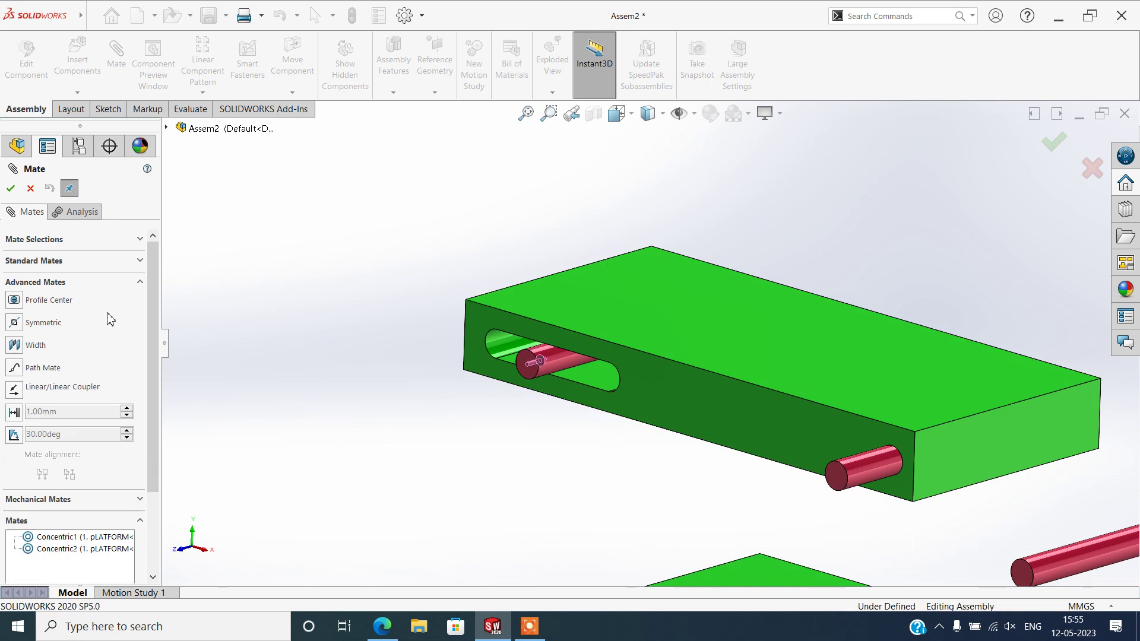
pyautogui.press('Return')
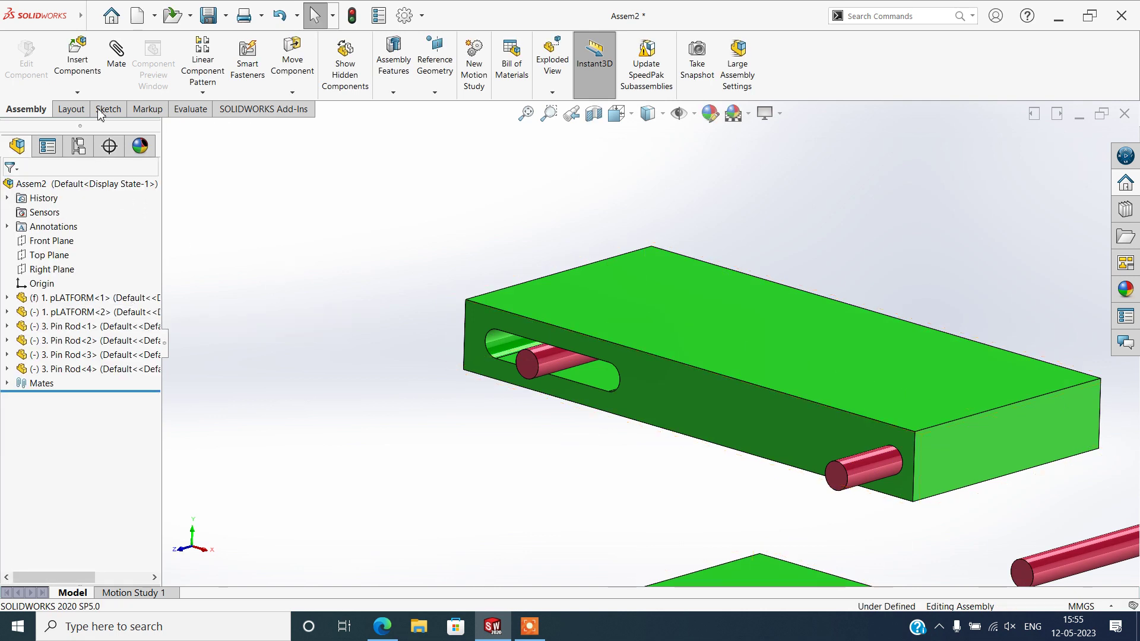
# Add Width2 using both Pin Rod-1 end faces and two pLATFORM-2 side faces
pyautogui.click(125, 71)
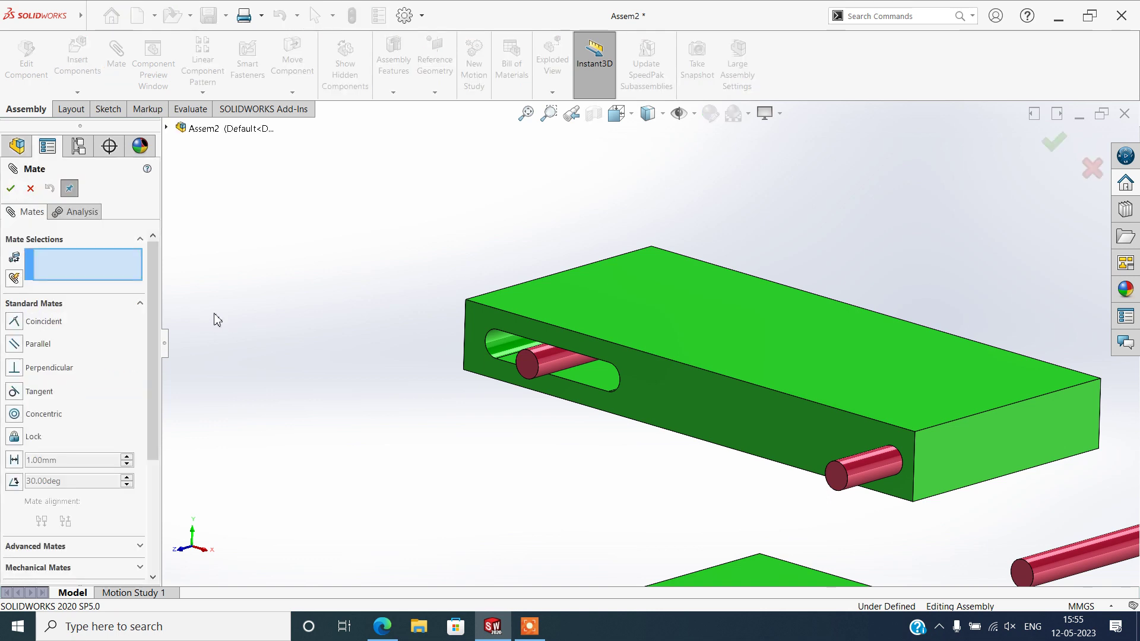
pyautogui.moveTo(152, 351); pyautogui.dragTo(151, 442)
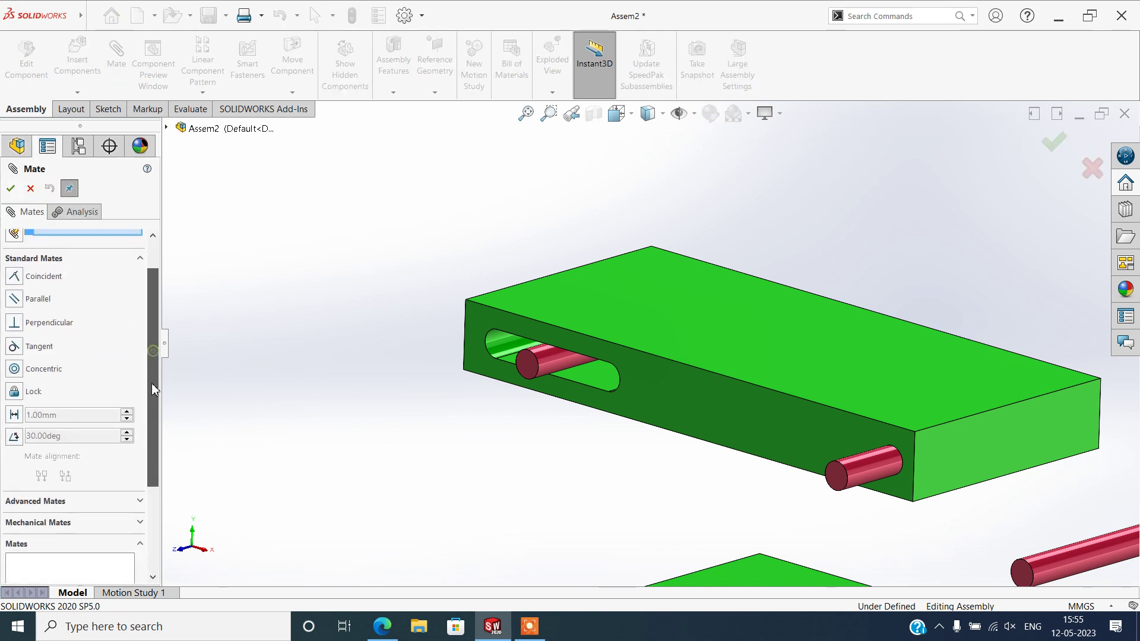
pyautogui.click(26, 400)
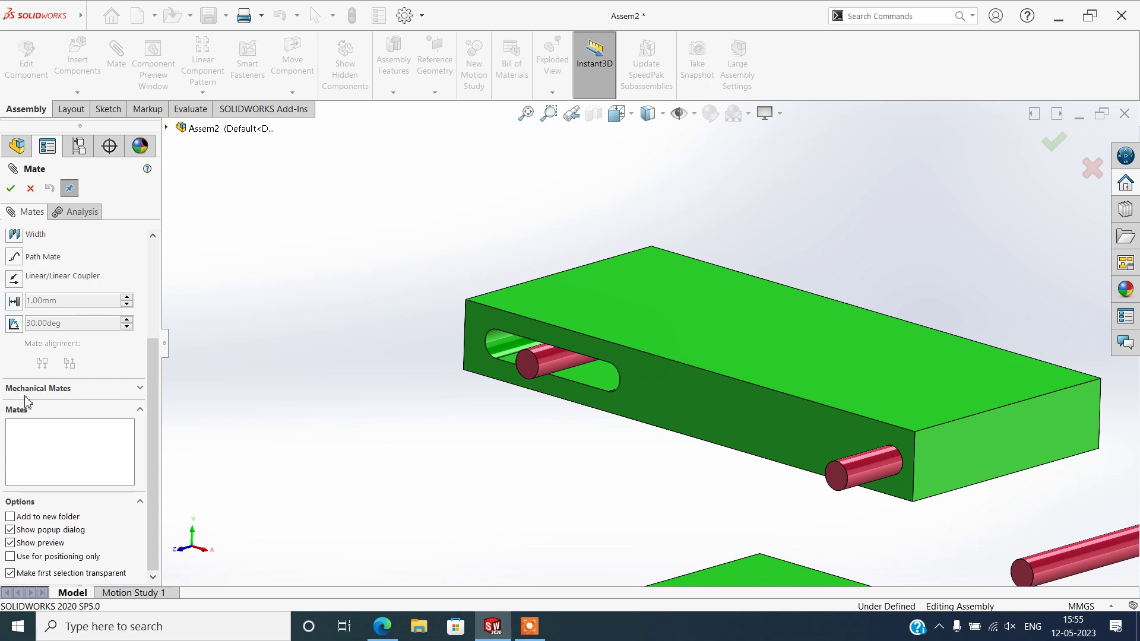
pyautogui.click(13, 236)
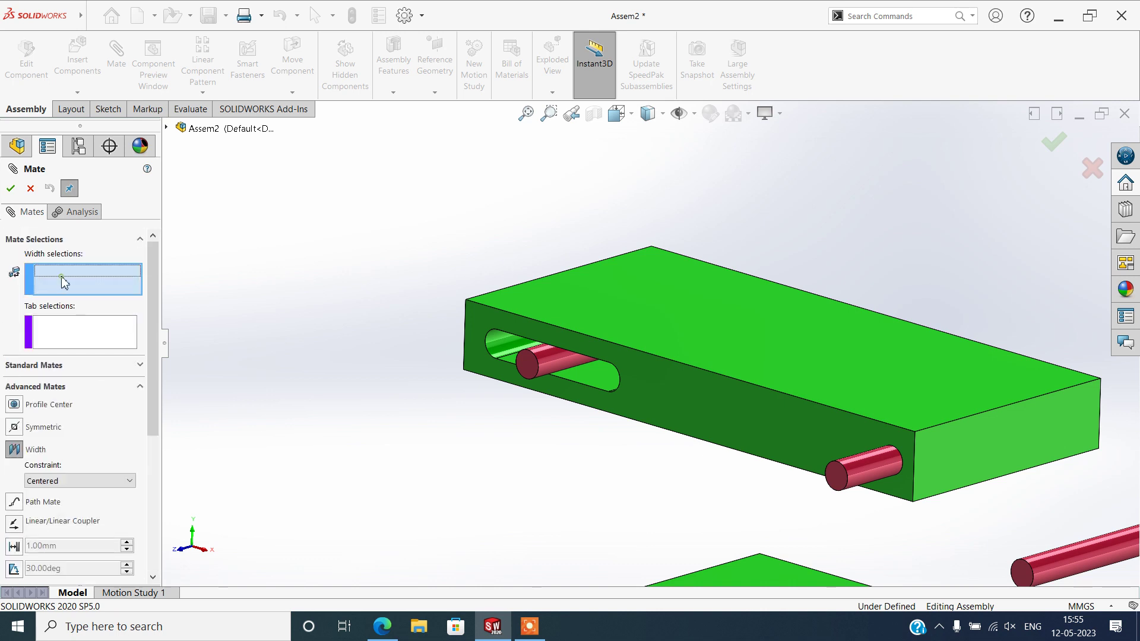
pyautogui.click(528, 373)
pyautogui.moveTo(809, 275); pyautogui.dragTo(705, 323, button='middle')
pyautogui.click(878, 297)
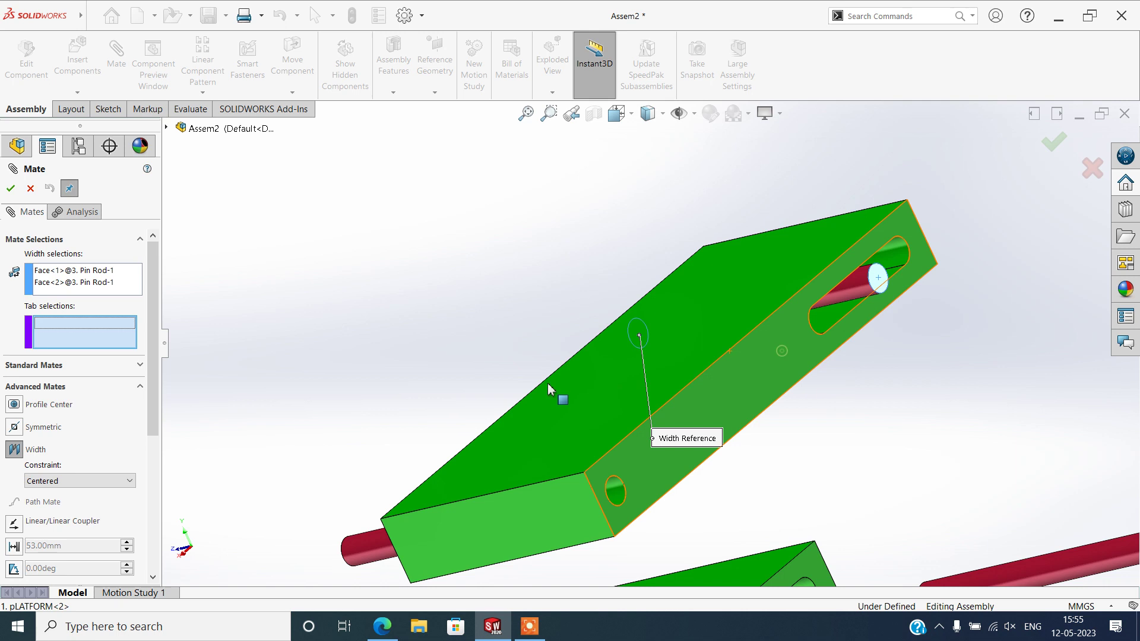
pyautogui.click(548, 386)
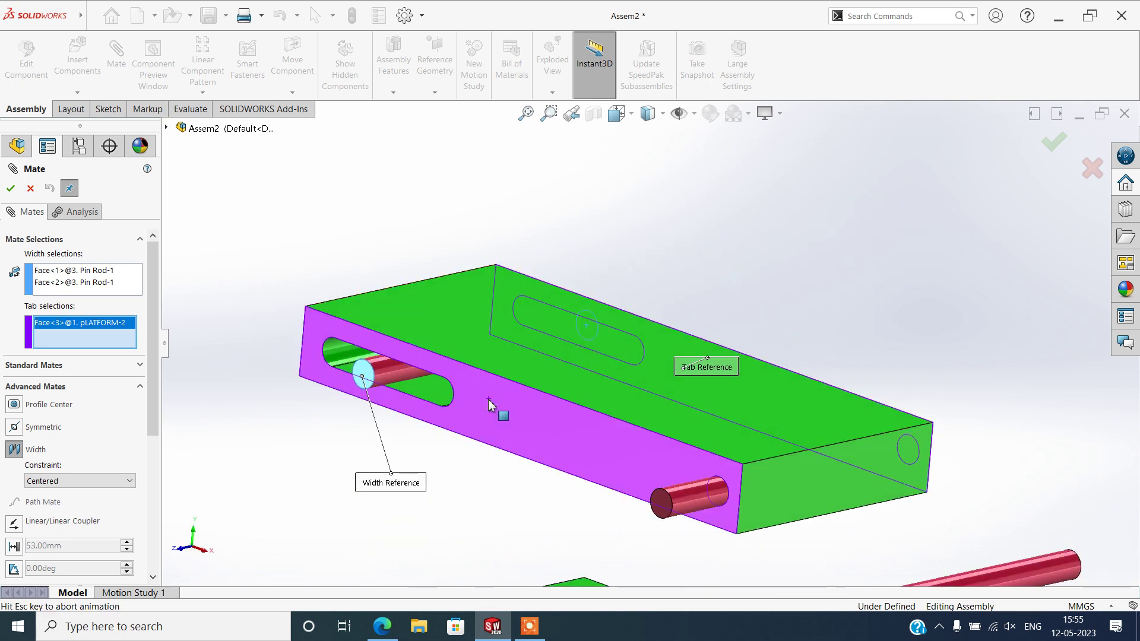
pyautogui.click(491, 406)
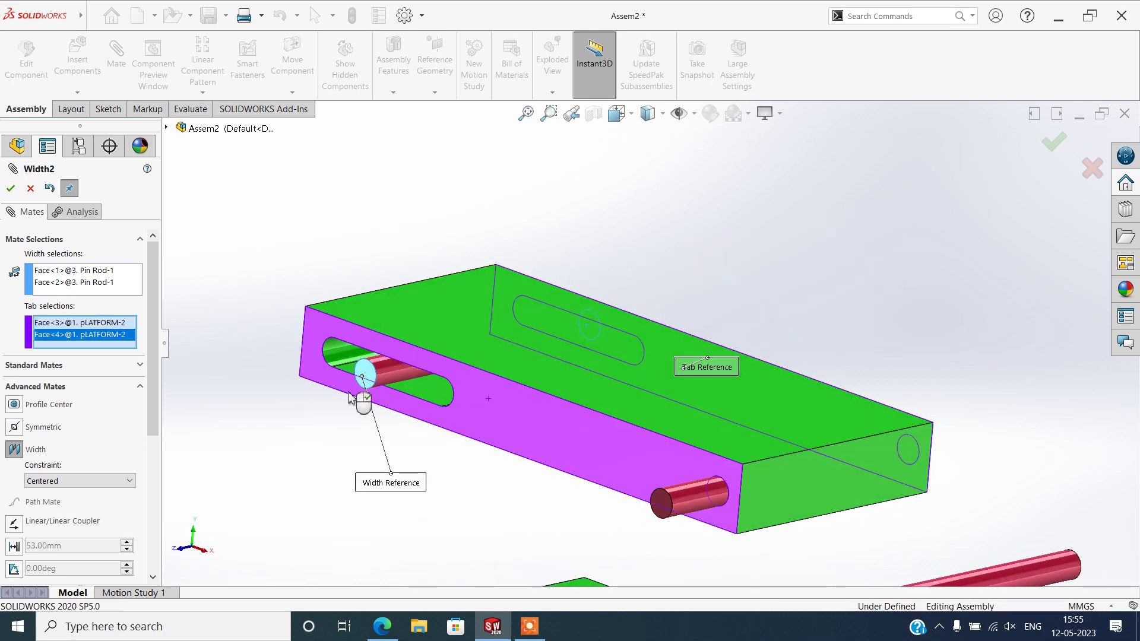
pyautogui.click(11, 190)
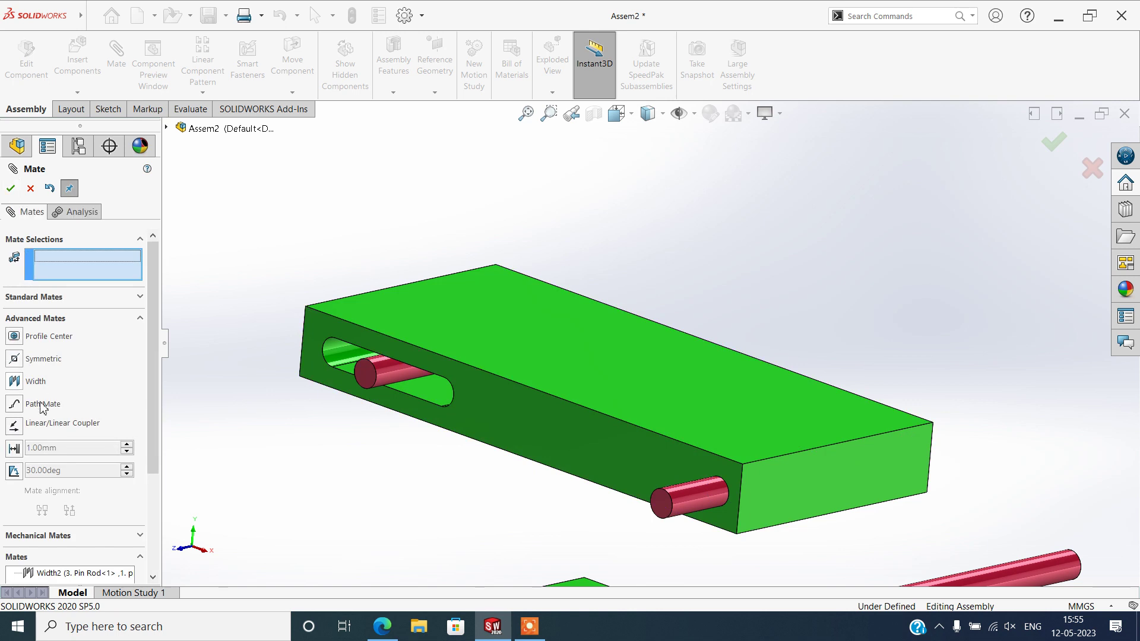
# Create a width mate from Pin Rod-2's two end faces and pLATFORM-2's two side faces
pyautogui.click(21, 384)
pyautogui.moveTo(407, 419)
pyautogui.mouseDown(button='middle')
pyautogui.moveTo(356, 498)
pyautogui.moveTo(371, 496)
pyautogui.moveTo(400, 430)
pyautogui.moveTo(689, 479)
pyautogui.moveTo(653, 457)
pyautogui.mouseUp(button='middle')
pyautogui.scroll(-2, 642, 442)
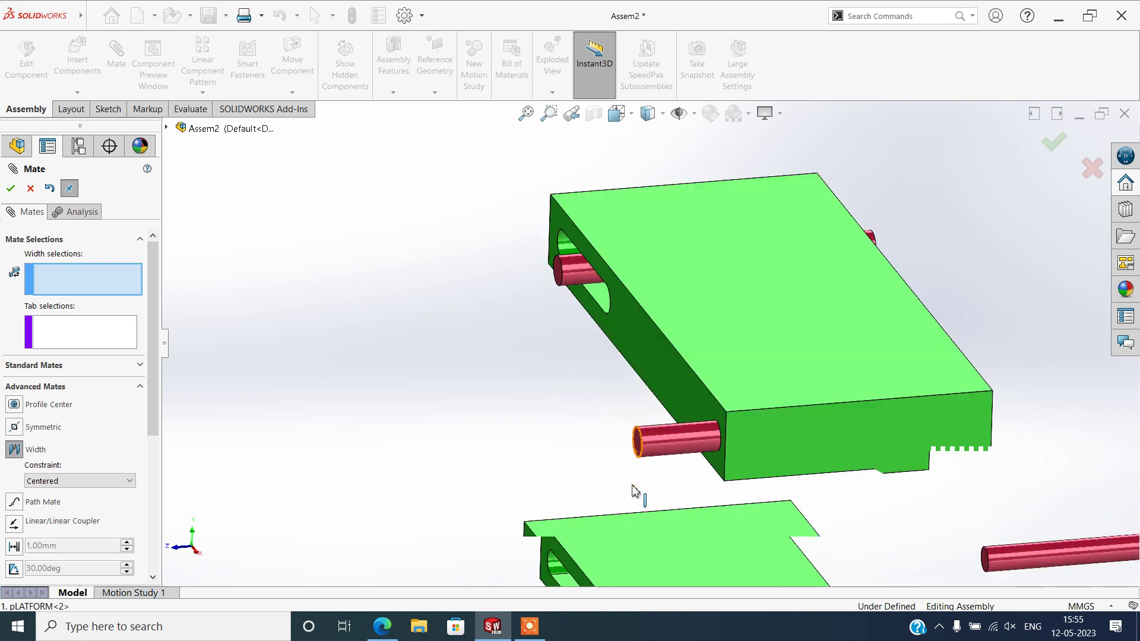
pyautogui.scroll(-2, 641, 443)
pyautogui.click(641, 435)
pyautogui.moveTo(768, 445)
pyautogui.mouseDown(button='middle')
pyautogui.moveTo(904, 445)
pyautogui.moveTo(890, 433)
pyautogui.moveTo(819, 451)
pyautogui.moveTo(855, 391)
pyautogui.mouseUp(button='middle')
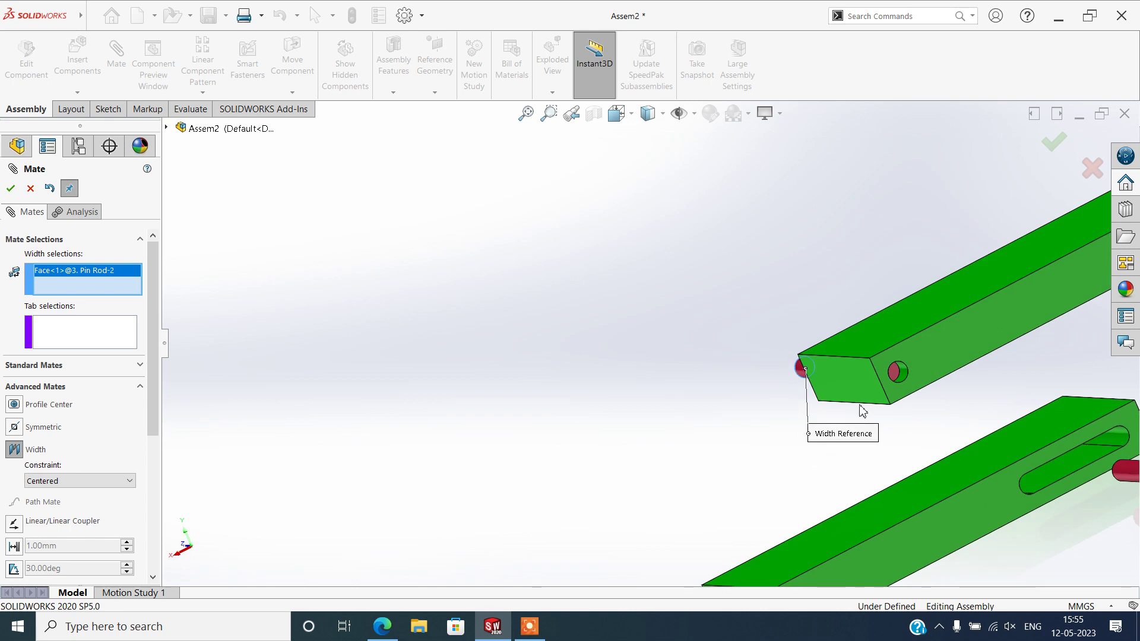
pyautogui.click(896, 375)
pyautogui.moveTo(712, 419)
pyautogui.mouseDown(button='middle')
pyautogui.moveTo(772, 385)
pyautogui.moveTo(847, 402)
pyautogui.moveTo(921, 364)
pyautogui.mouseUp(button='middle')
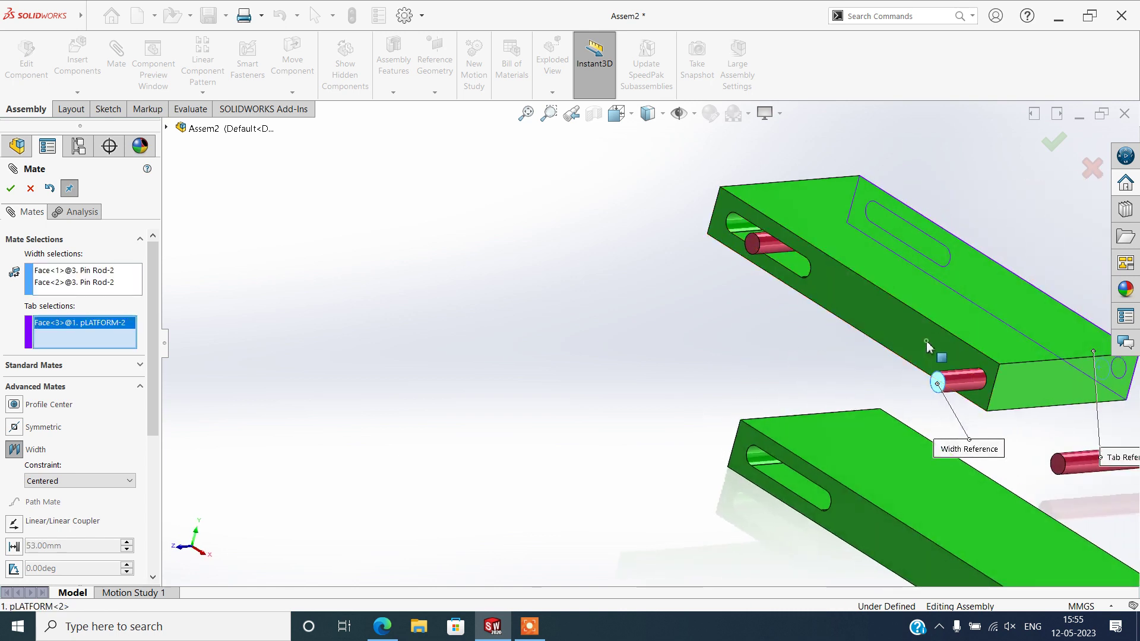
pyautogui.click(1014, 355)
pyautogui.scroll(2, 968, 387)
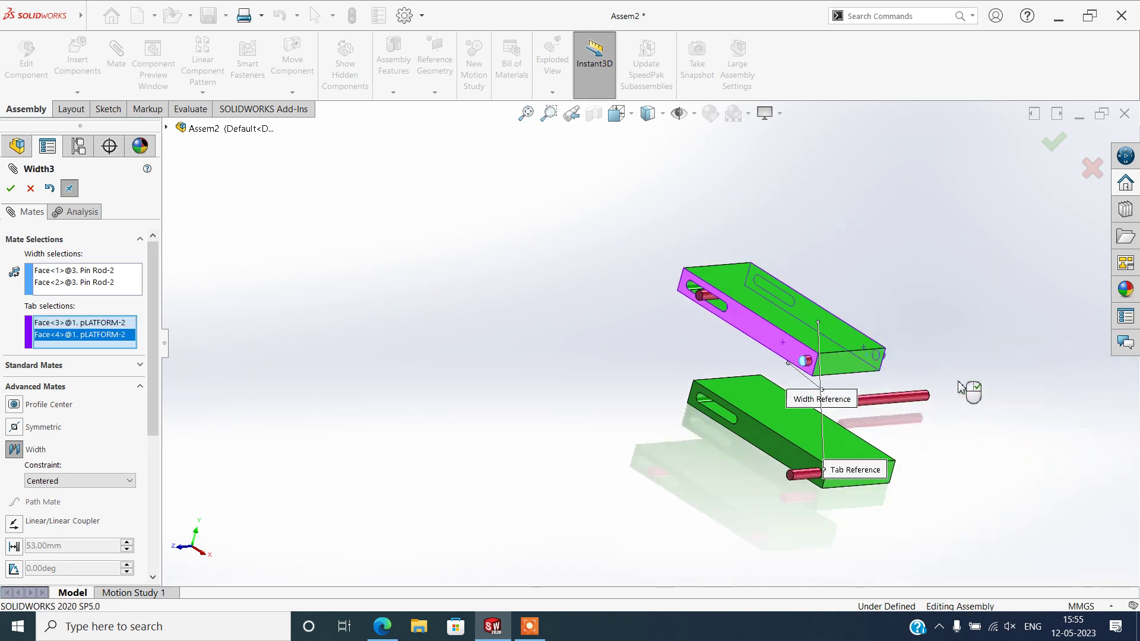
pyautogui.scroll(-3, 743, 334)
pyautogui.scroll(-3, 739, 332)
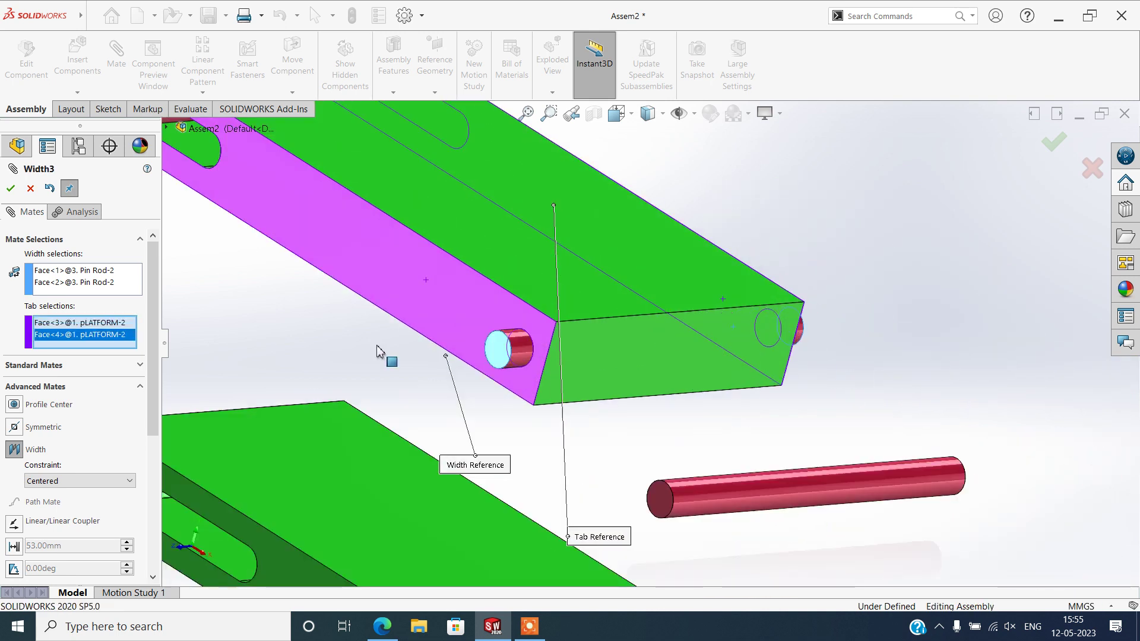
pyautogui.click(8, 189)
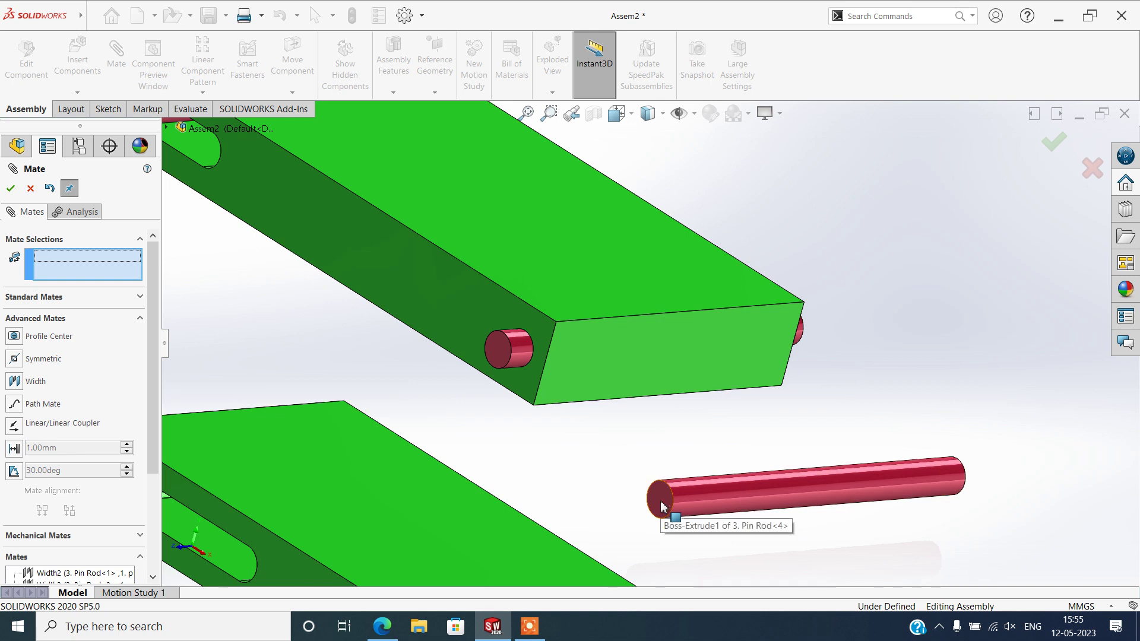
# Centre Pin Rod-4 between the lower platform's side faces with a width mate
pyautogui.scroll(3, 666, 508)
pyautogui.scroll(-1, 694, 504)
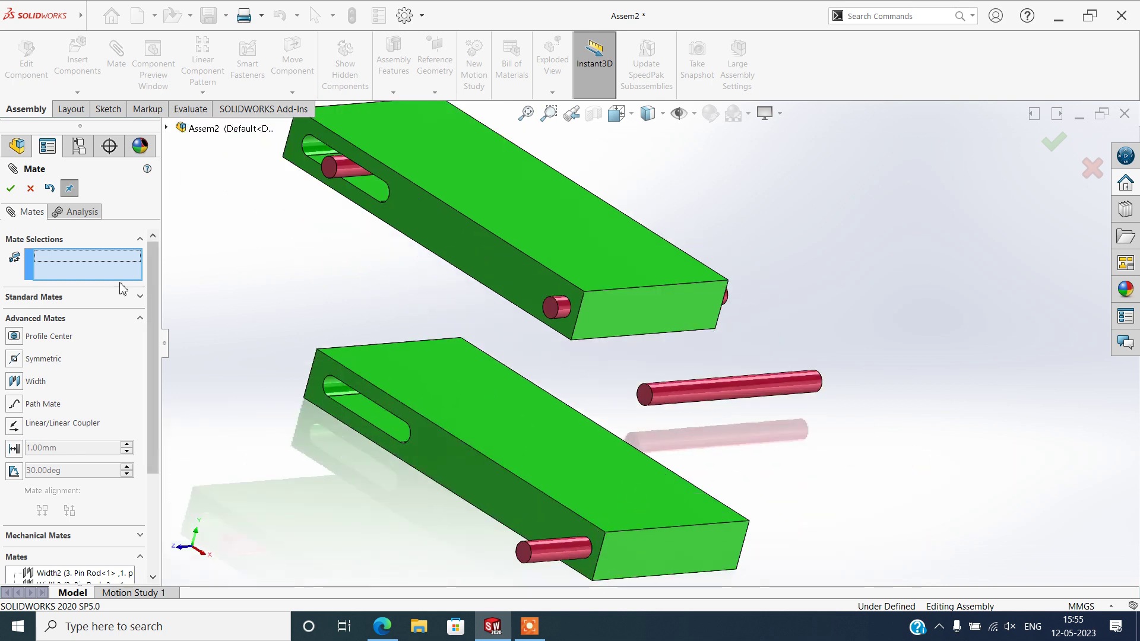
pyautogui.click(18, 378)
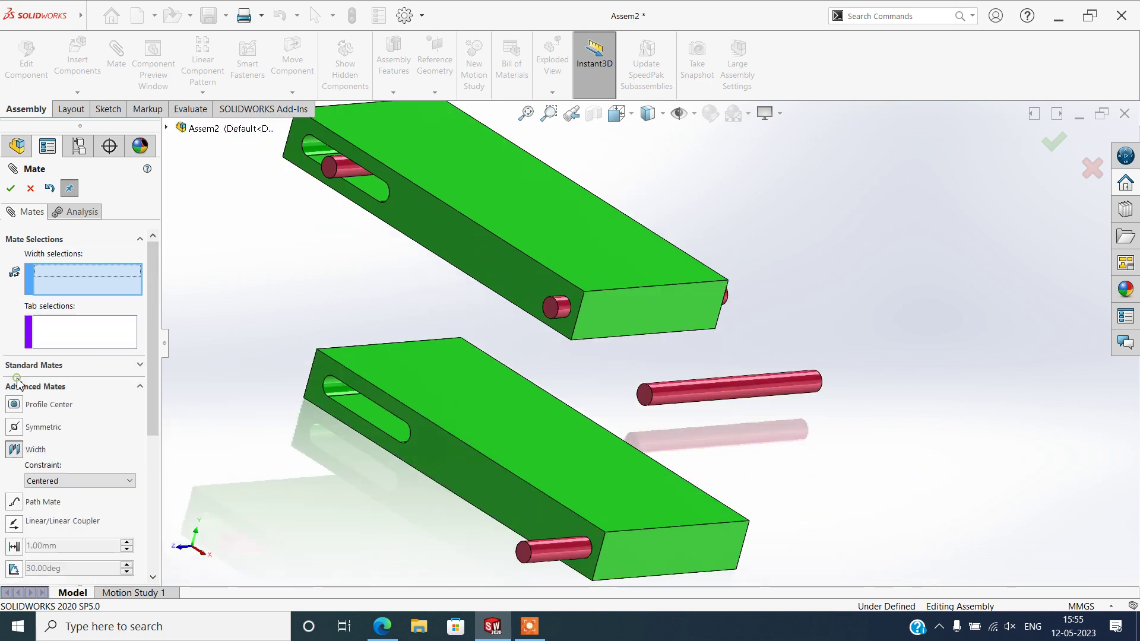
pyautogui.click(643, 402)
pyautogui.moveTo(647, 402); pyautogui.dragTo(846, 403, button='middle')
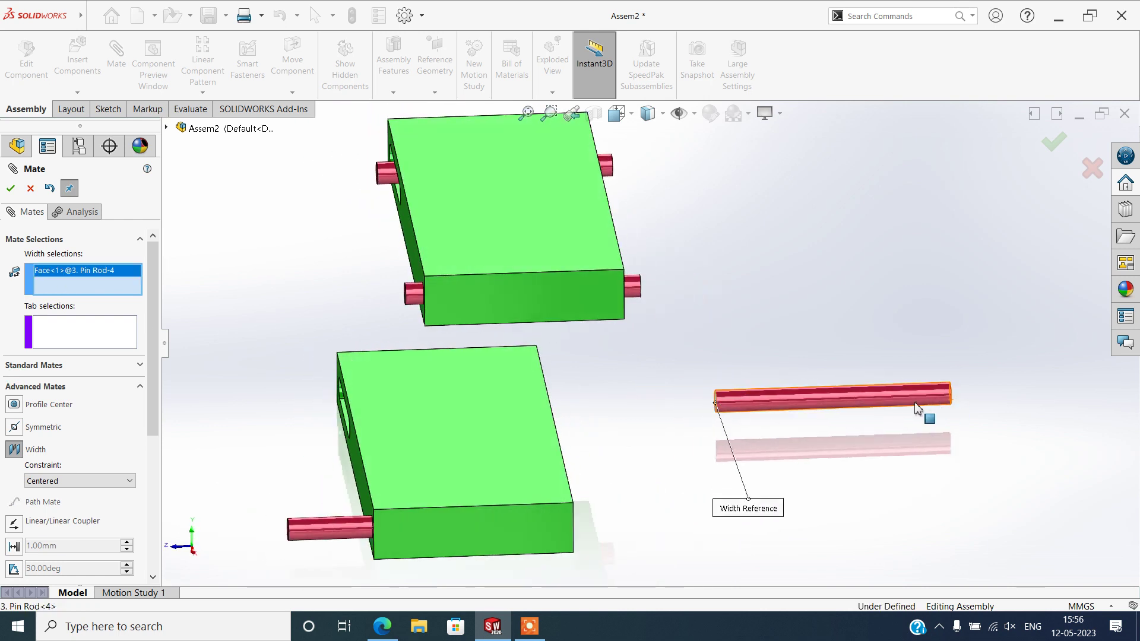
pyautogui.moveTo(915, 408); pyautogui.dragTo(934, 401, button='middle')
pyautogui.click(937, 395)
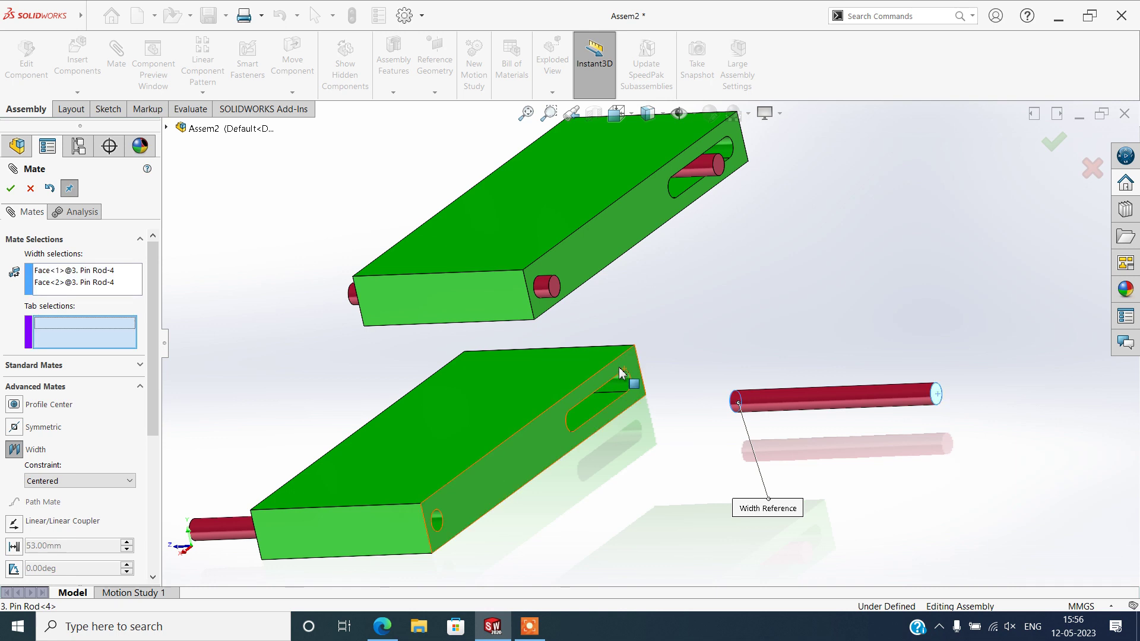
pyautogui.click(635, 363)
pyautogui.moveTo(465, 416)
pyautogui.mouseDown(button='middle')
pyautogui.moveTo(570, 377)
pyautogui.moveTo(349, 386)
pyautogui.mouseUp(button='middle')
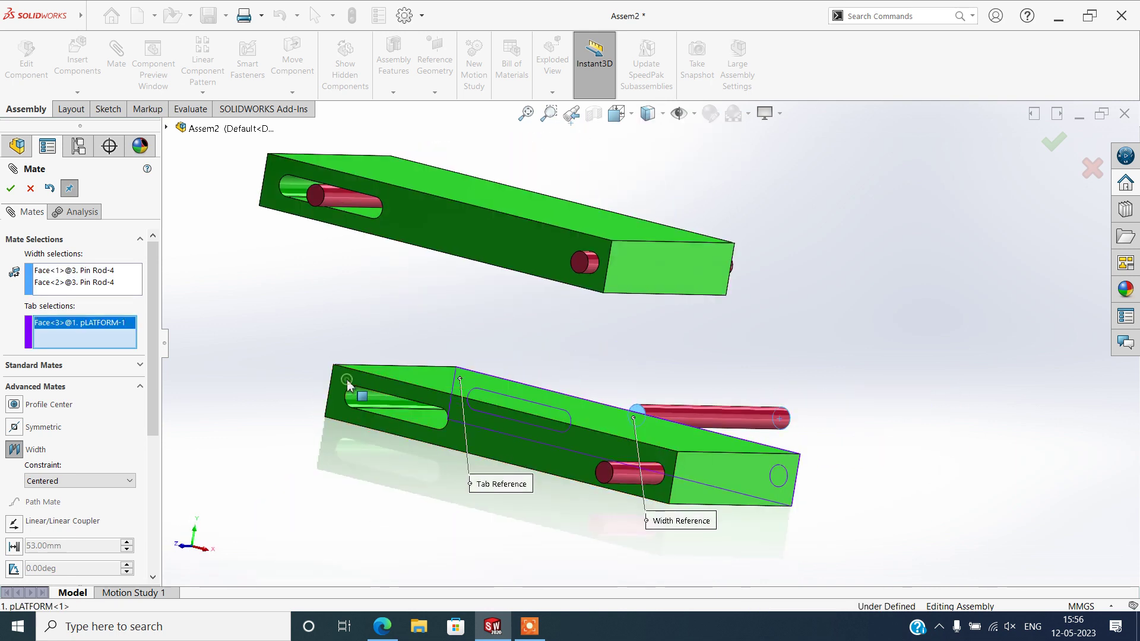
pyautogui.click(433, 396)
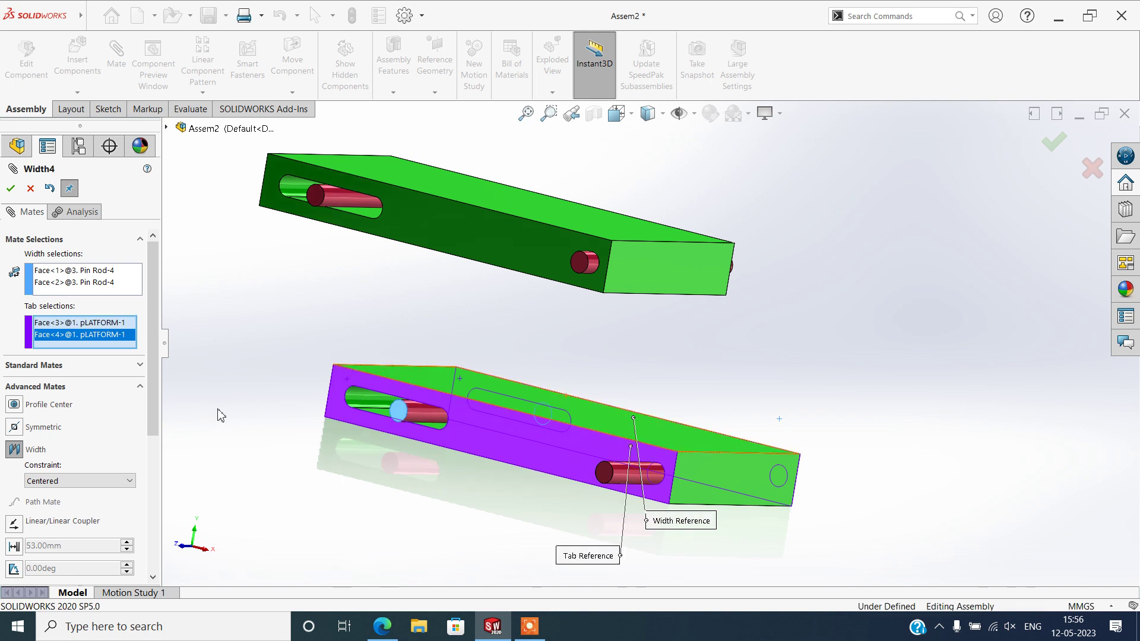
pyautogui.click(10, 189)
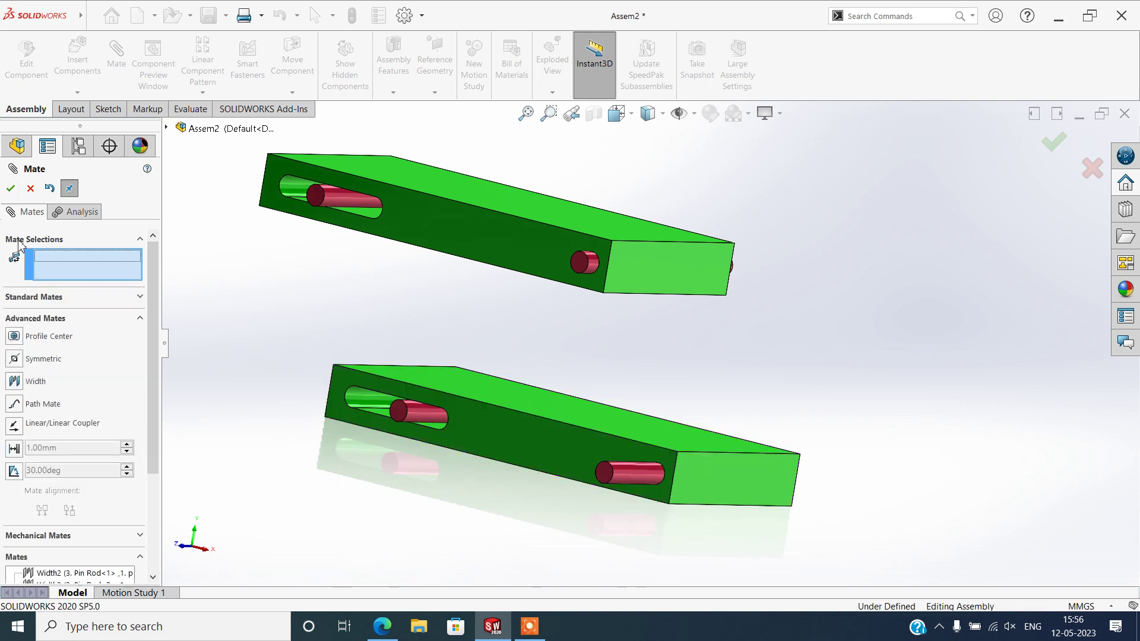
# Centre Pin Rod-3 between pLATFORM-1's side faces with another width mate and close Mate
pyautogui.click(14, 381)
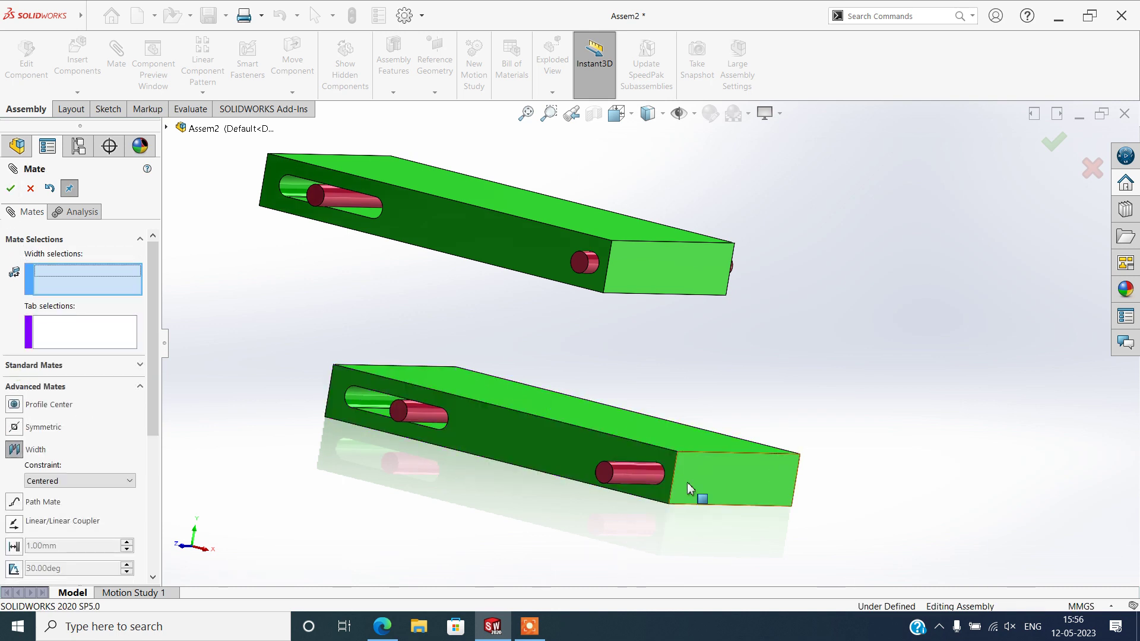
pyautogui.click(604, 478)
pyautogui.moveTo(758, 475); pyautogui.dragTo(620, 459, button='middle')
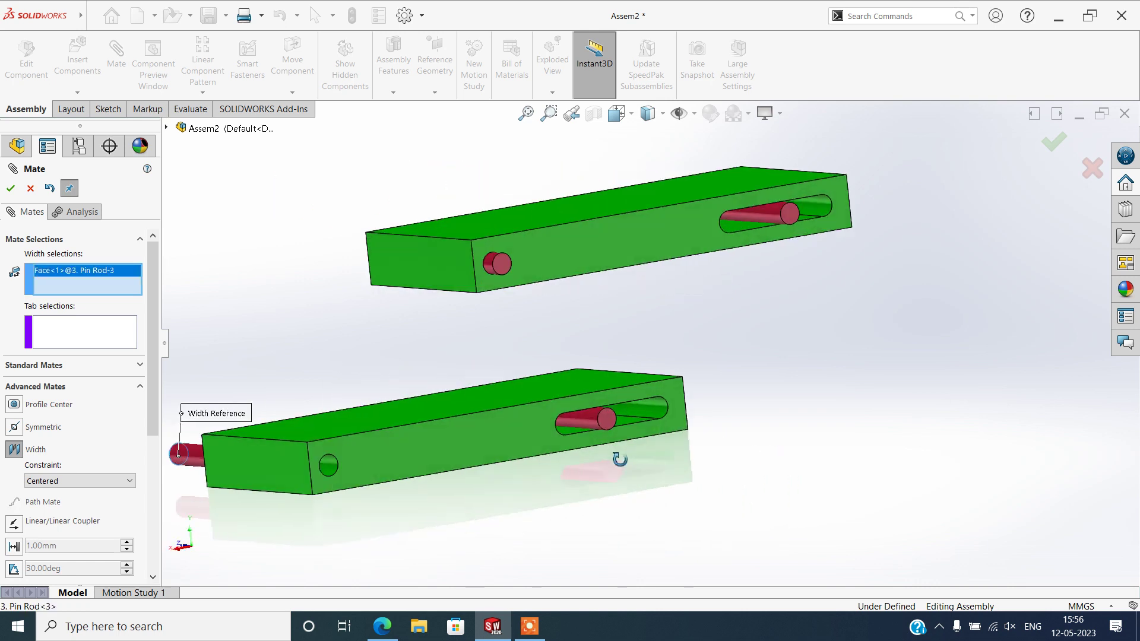
pyautogui.moveTo(438, 480); pyautogui.dragTo(412, 473, button='middle')
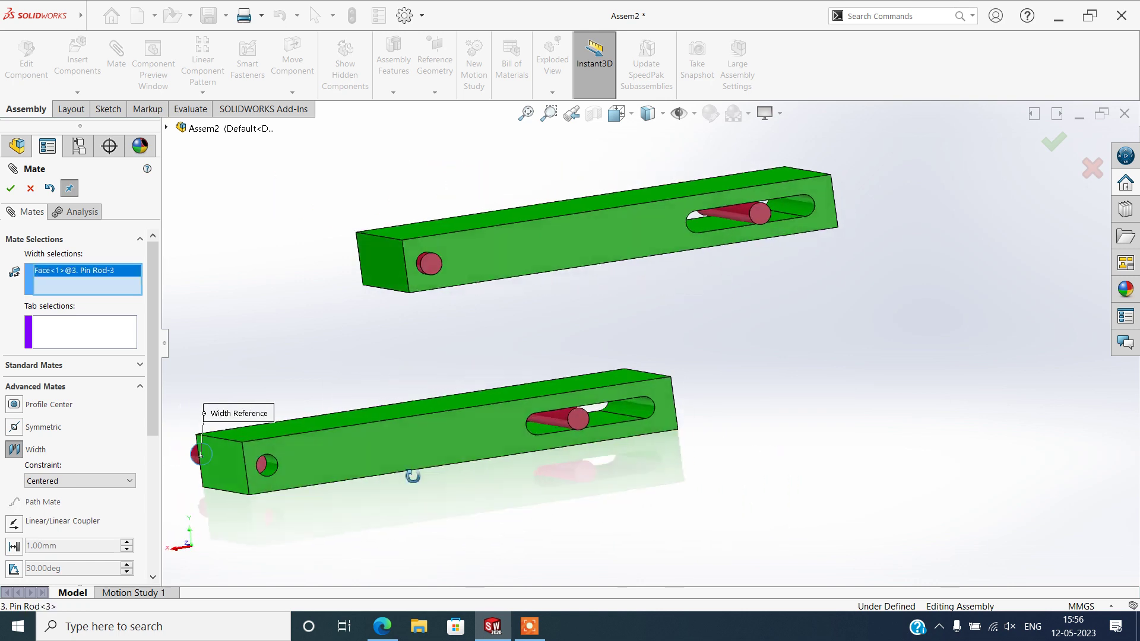
pyautogui.click(263, 468)
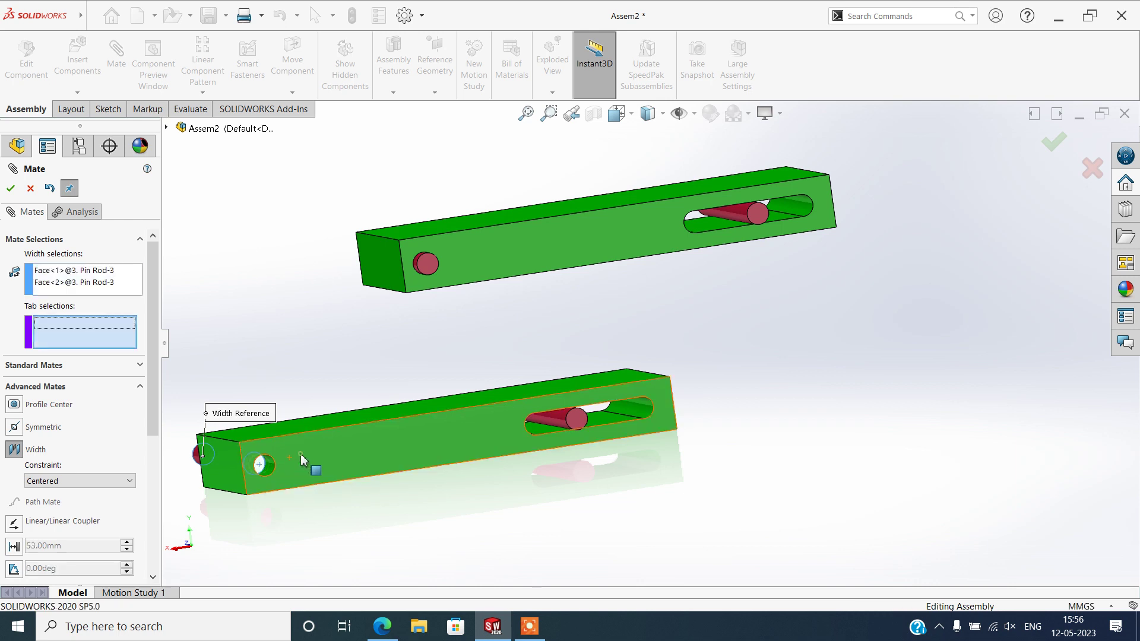
pyautogui.click(303, 483)
pyautogui.moveTo(303, 482); pyautogui.dragTo(664, 514, button='middle')
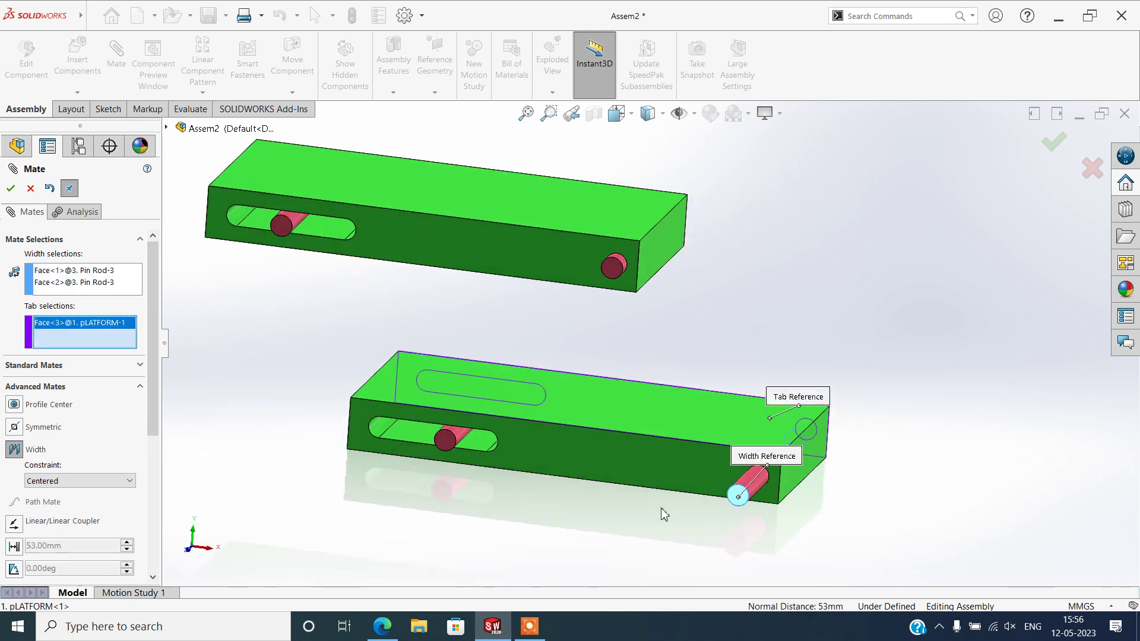
pyautogui.click(681, 488)
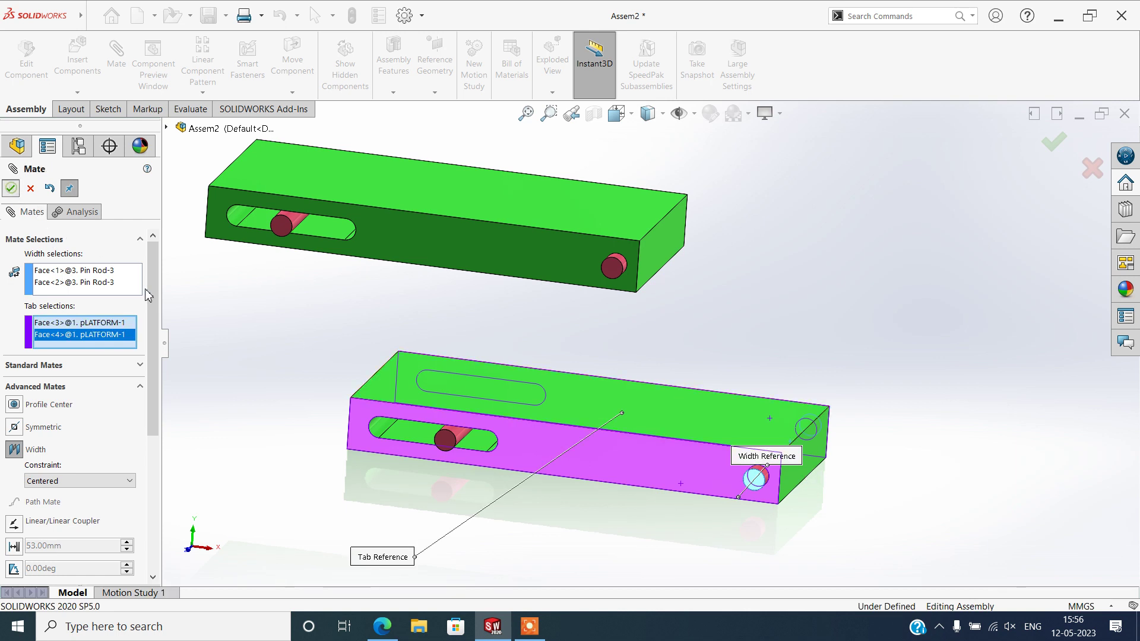
pyautogui.press('Return')
pyautogui.moveTo(499, 472); pyautogui.dragTo(496, 477, button='middle')
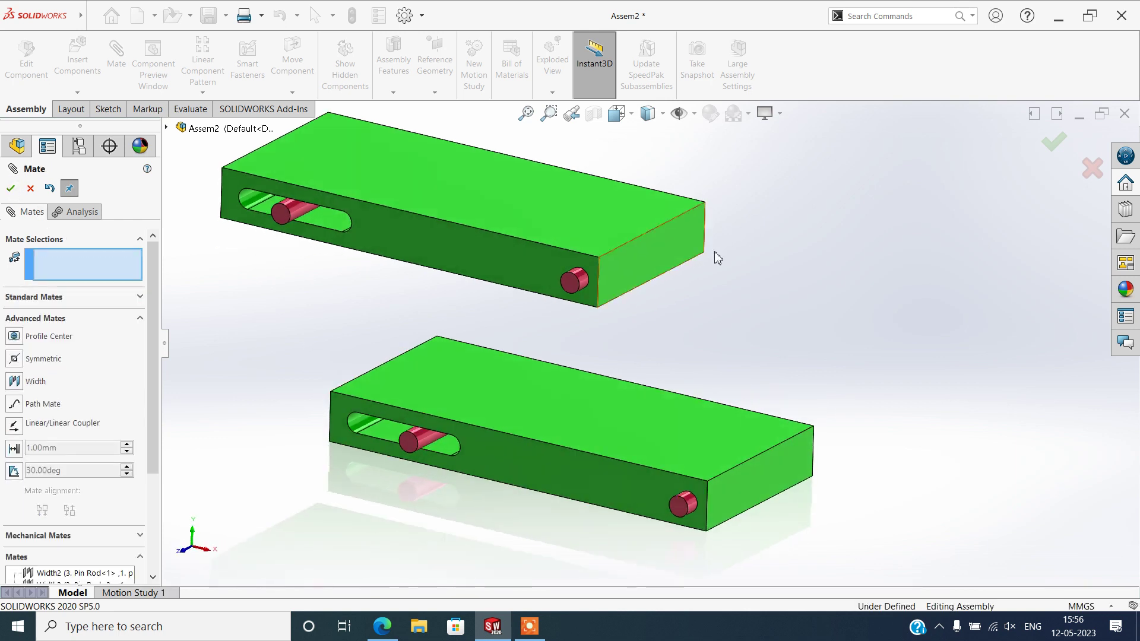
pyautogui.click(11, 189)
# Insert the 2. Link Arm part beside the upper platform and Ctrl-drag copies of it
pyautogui.click(78, 59)
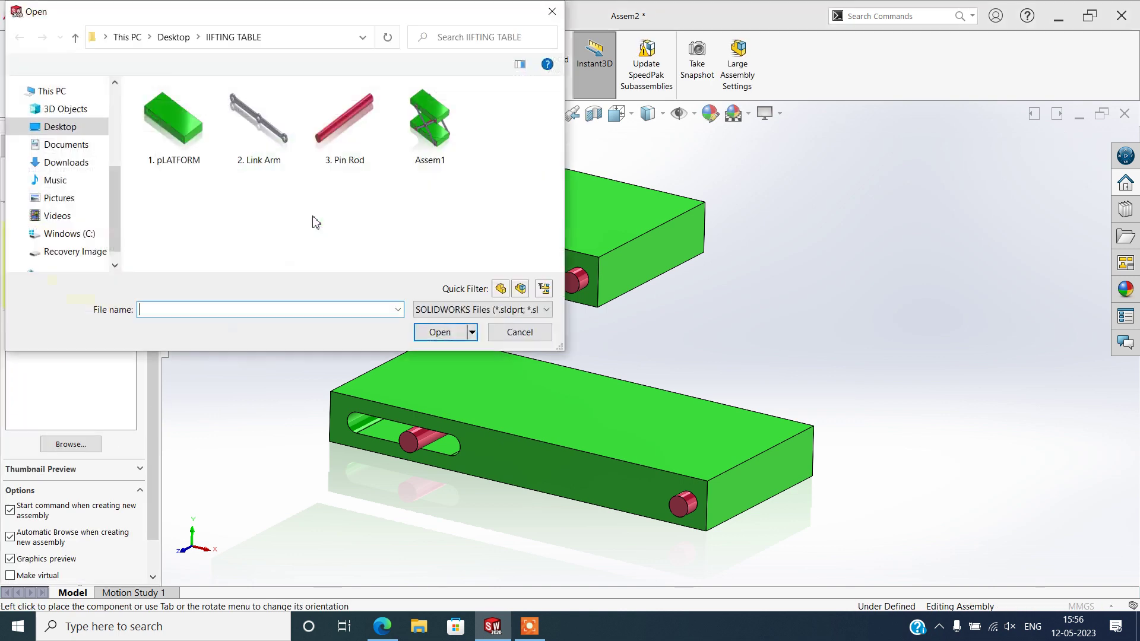
pyautogui.moveTo(259, 128)
pyautogui.mouseDown()
pyautogui.moveTo(783, 232)
pyautogui.moveTo(815, 304)
pyautogui.mouseUp()
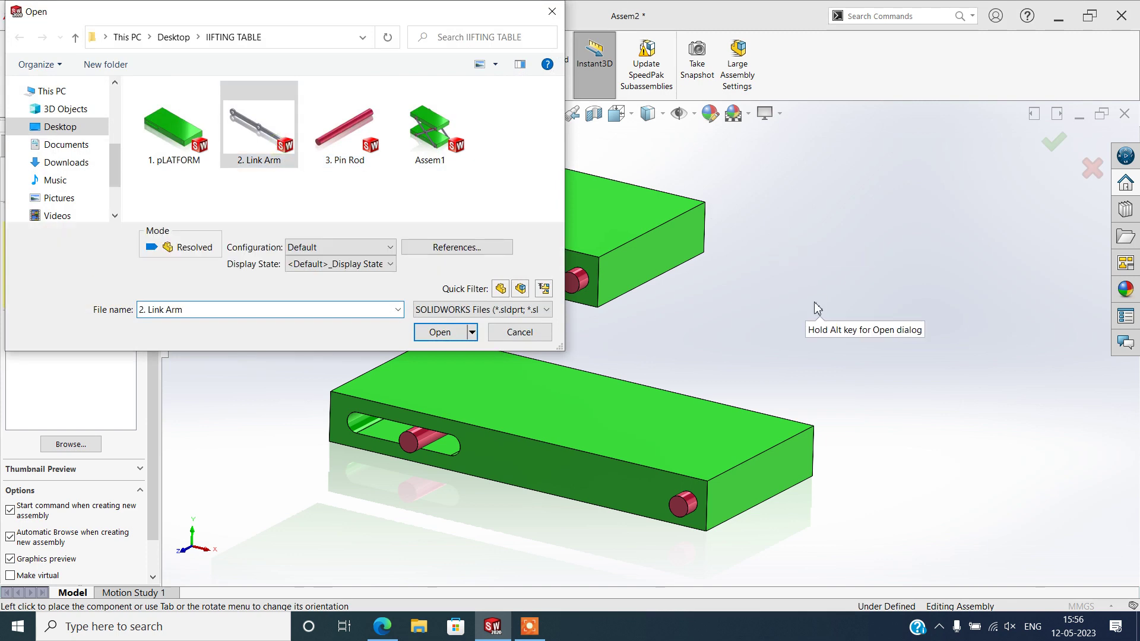
pyautogui.click(427, 332)
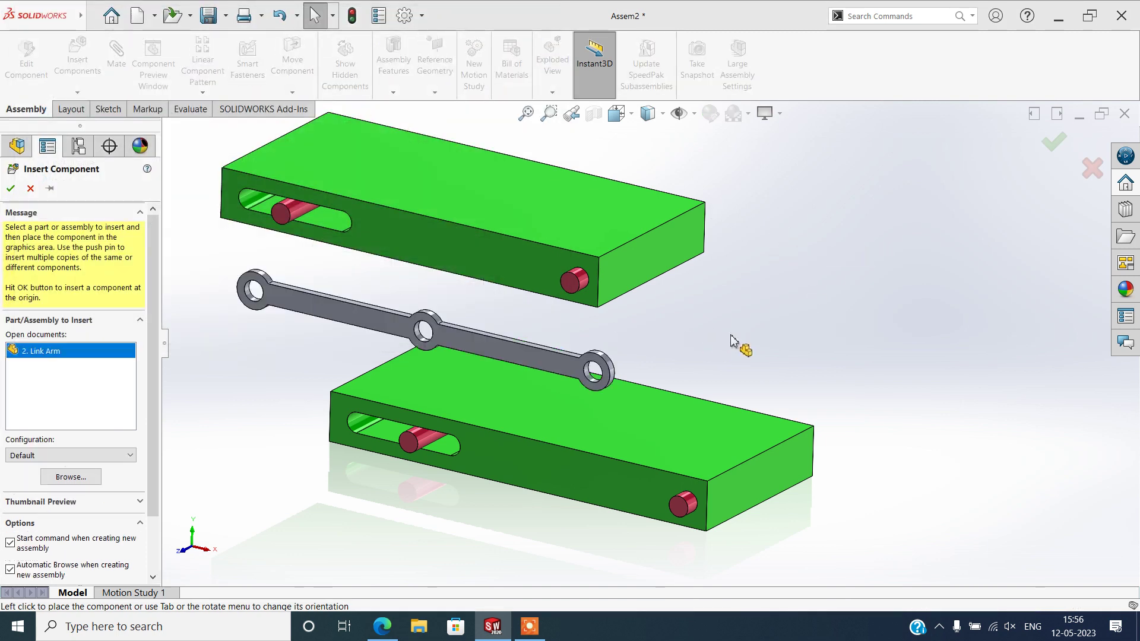
pyautogui.click(886, 233)
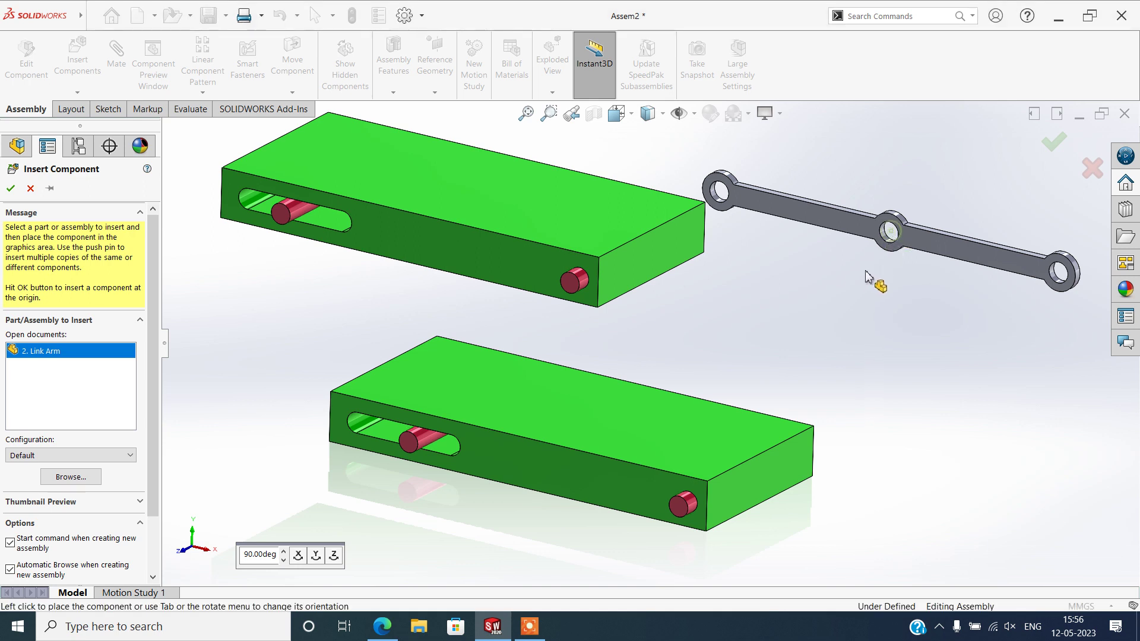
pyautogui.moveTo(855, 244)
pyautogui.keyDown('ctrl'); pyautogui.mouseDown()
pyautogui.moveTo(845, 318)
pyautogui.moveTo(944, 425)
pyautogui.moveTo(991, 551)
pyautogui.mouseUp(); pyautogui.keyUp('ctrl')
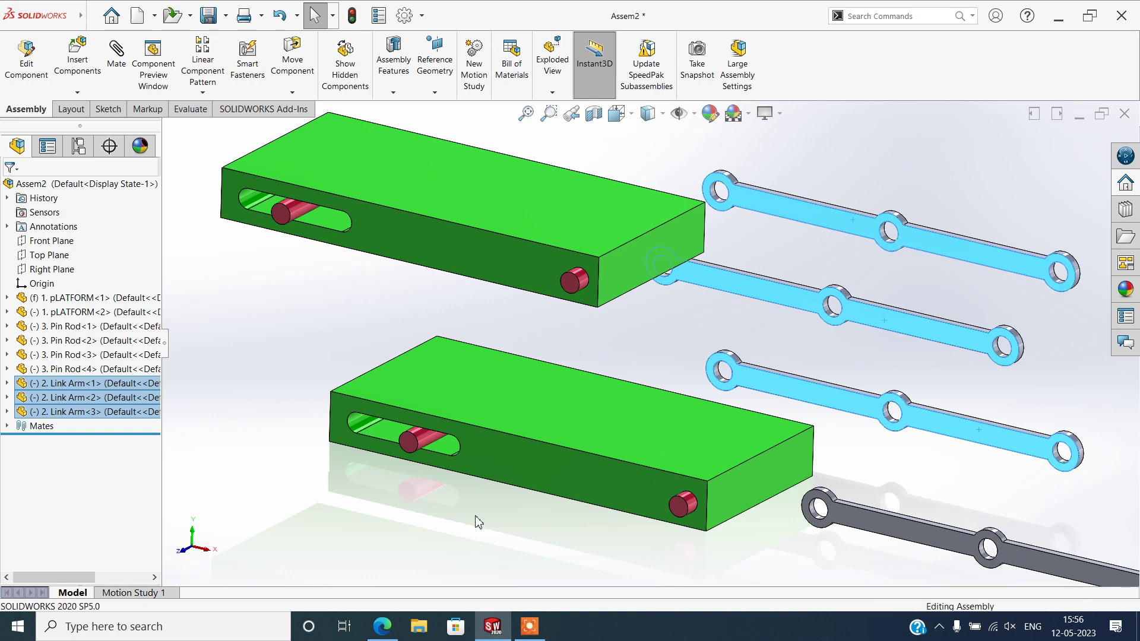
# Mate the link arm's end hole concentric with the lower platform's end pin
pyautogui.press('f')
pyautogui.click(505, 511)
pyautogui.scroll(2, 740, 492)
pyautogui.scroll(2, 893, 374)
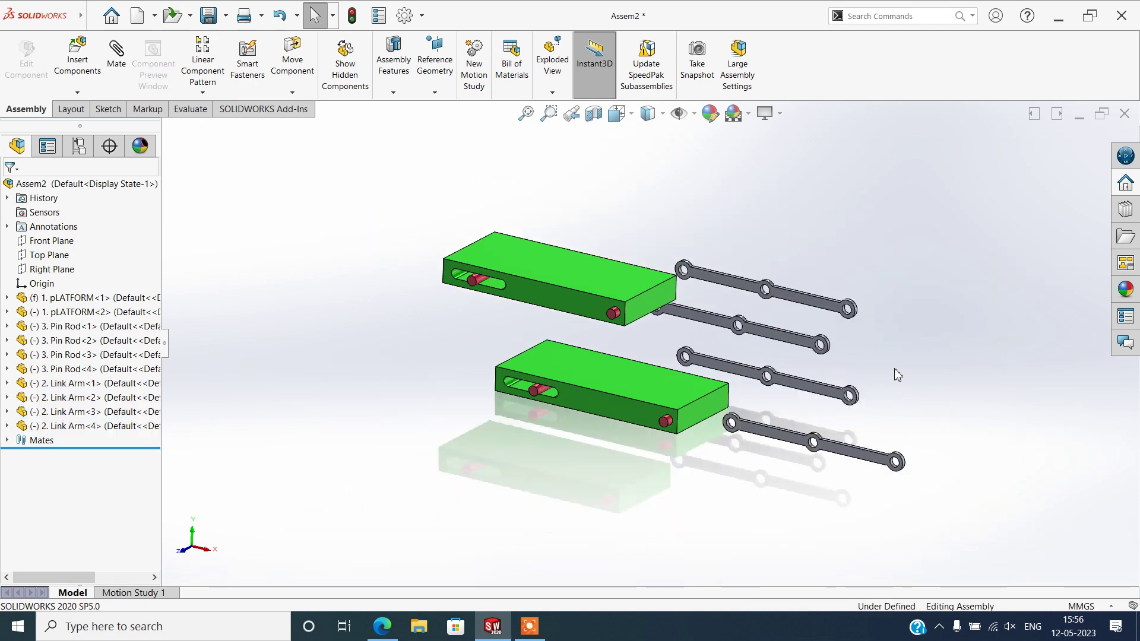
pyautogui.scroll(-3, 894, 374)
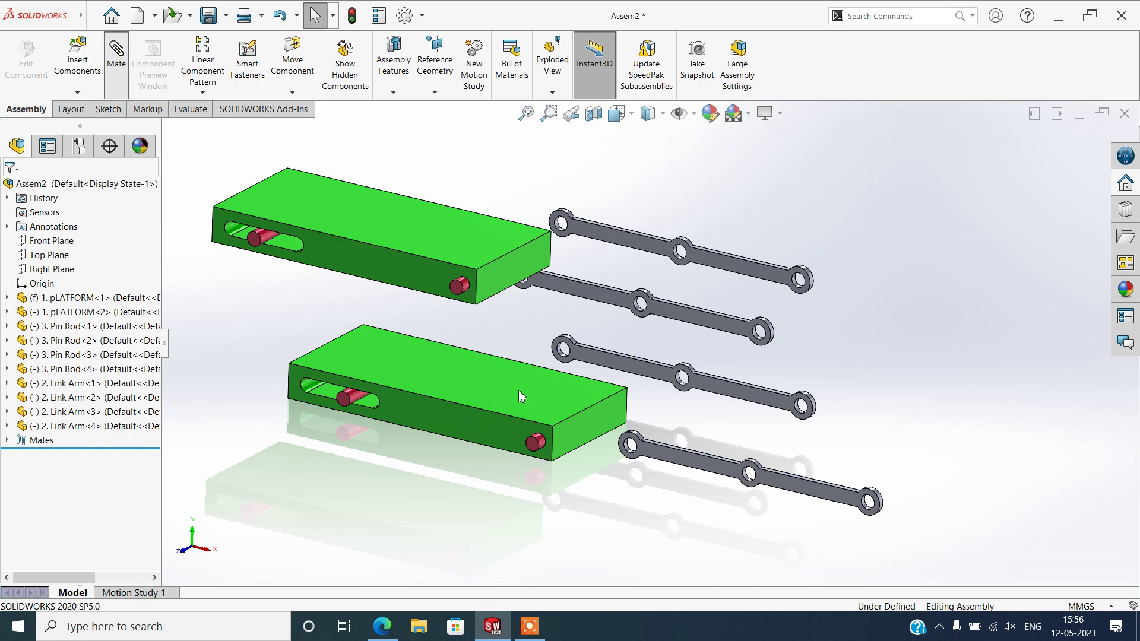
pyautogui.scroll(-2, 736, 463)
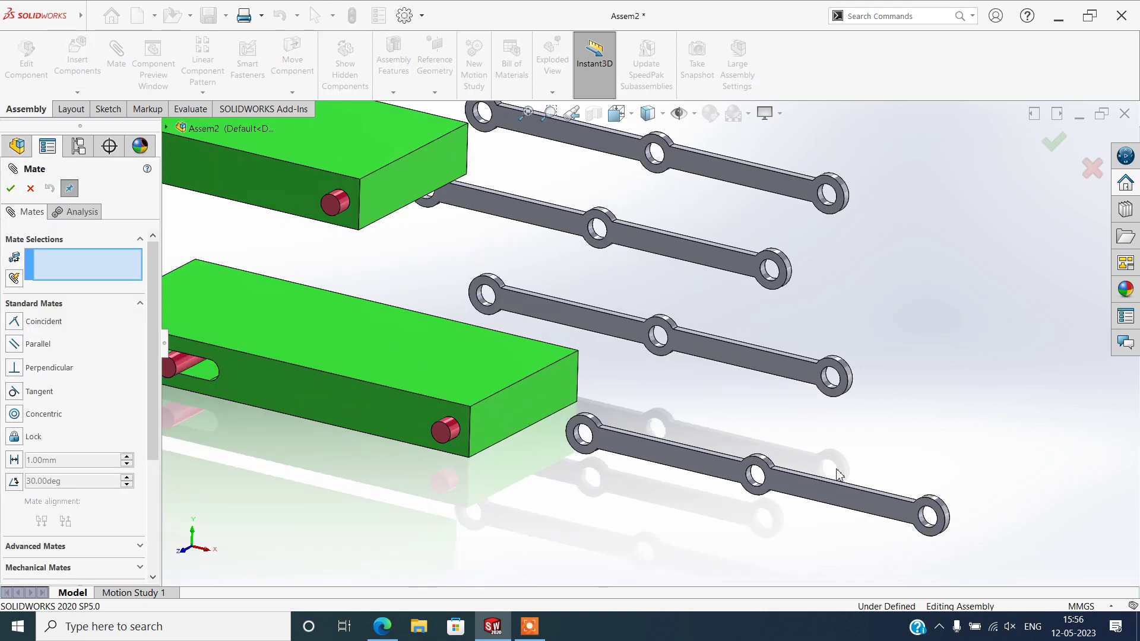
pyautogui.scroll(-3, 763, 502)
pyautogui.click(983, 507)
pyautogui.scroll(2, 377, 420)
pyautogui.scroll(-3, 426, 344)
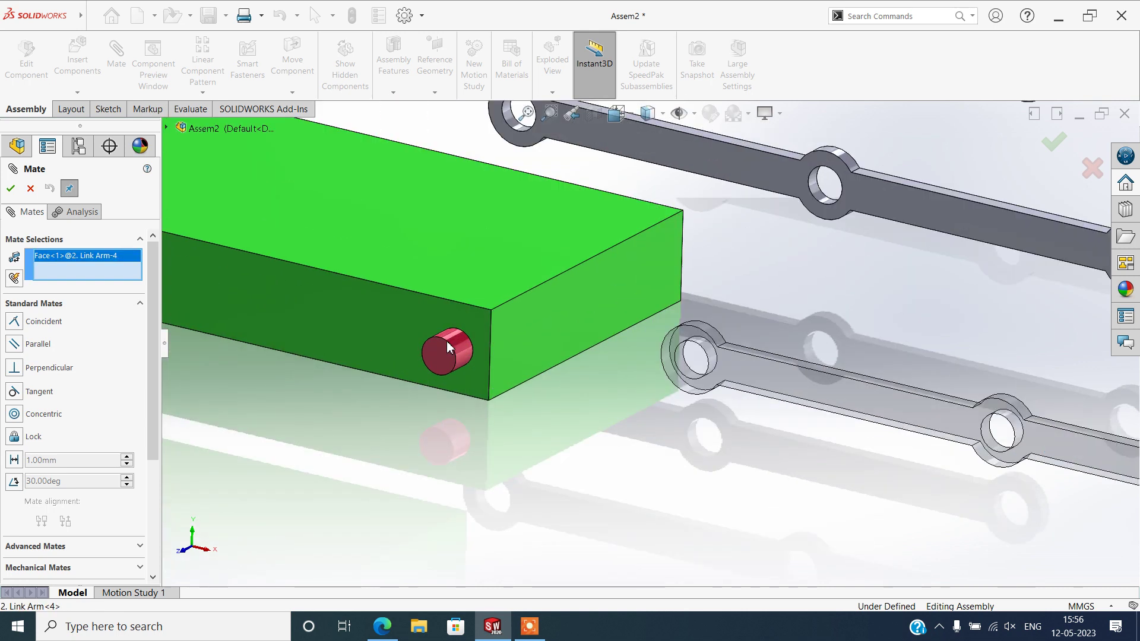
pyautogui.click(454, 342)
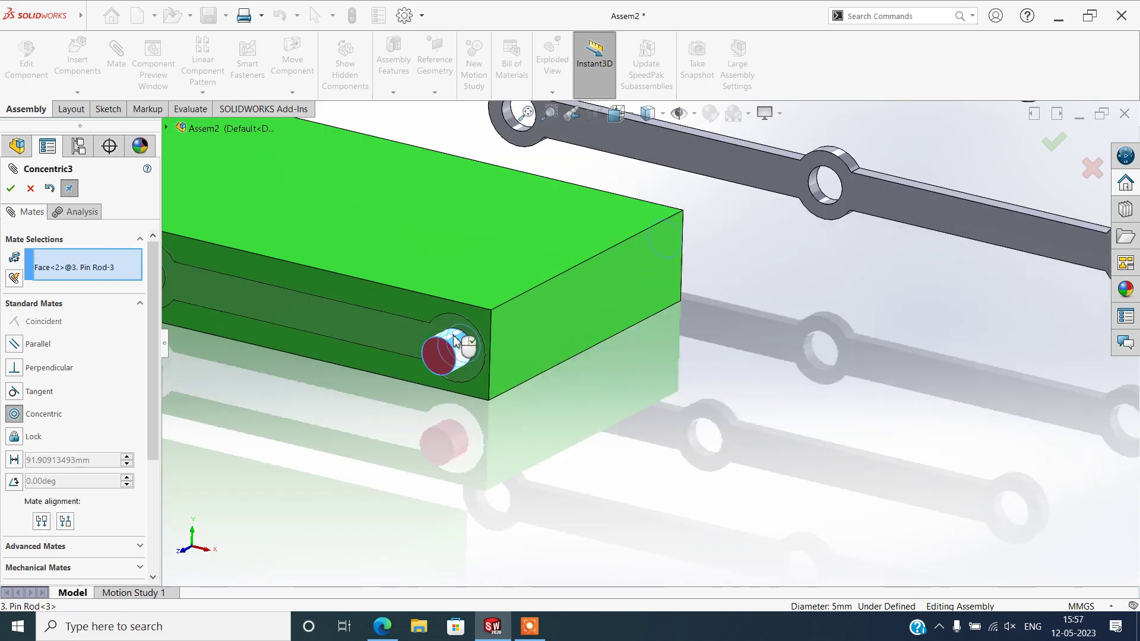
pyautogui.click(436, 305)
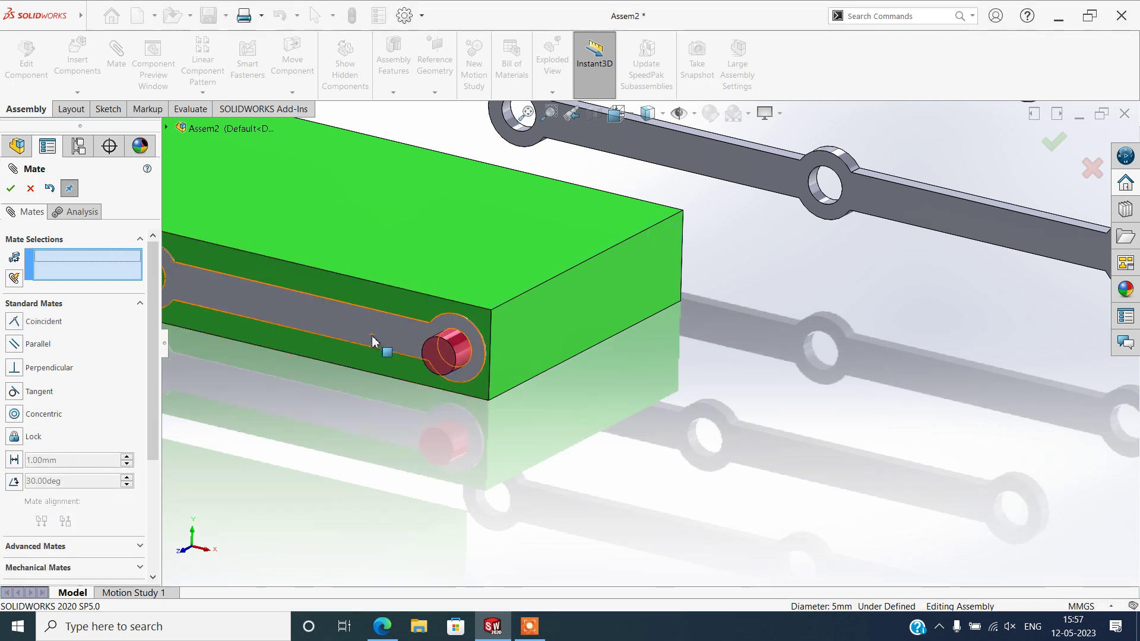
# Mate the link arm's flat face coincident with the lower platform's side face
pyautogui.scroll(2, 647, 346)
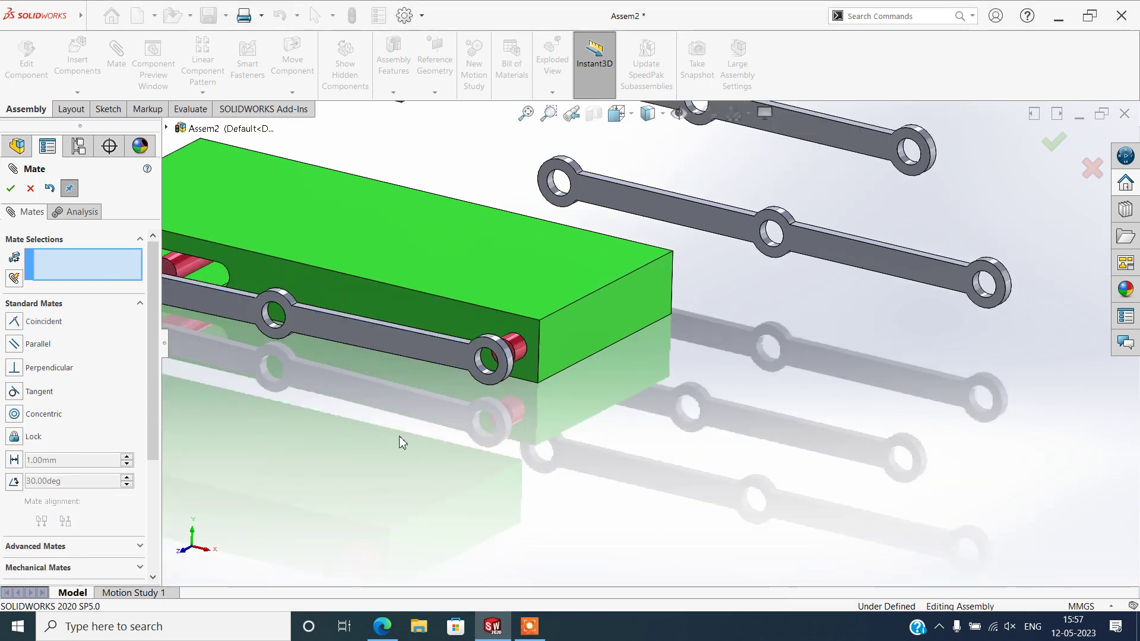
pyautogui.moveTo(522, 448)
pyautogui.mouseDown(button='middle')
pyautogui.moveTo(461, 448)
pyautogui.moveTo(427, 486)
pyautogui.moveTo(445, 479)
pyautogui.mouseUp(button='middle')
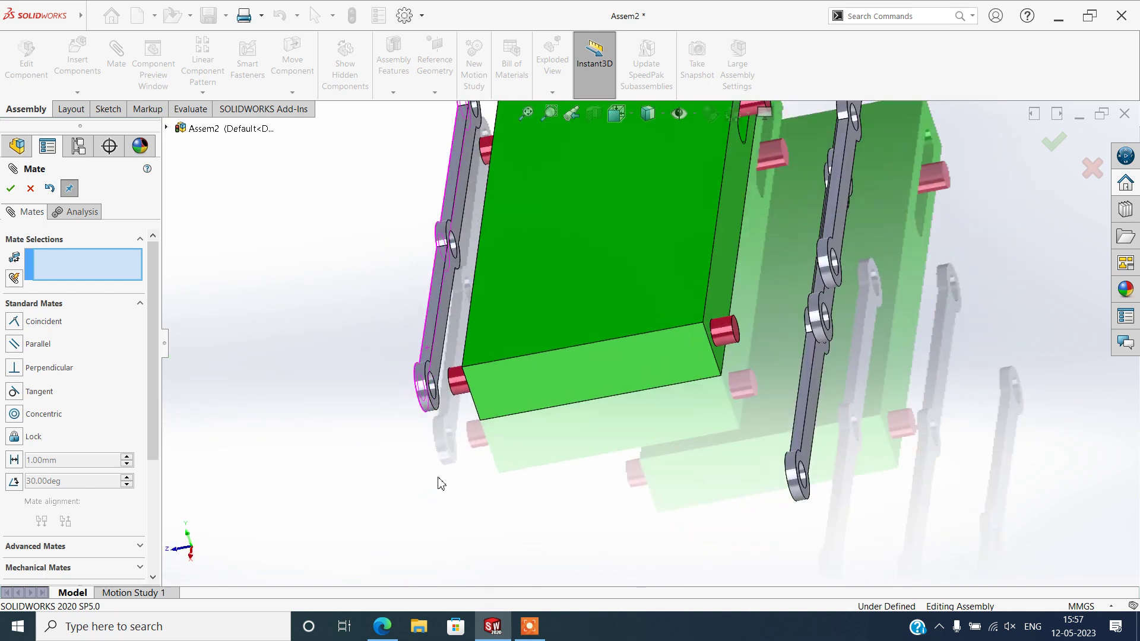
pyautogui.click(439, 380)
pyautogui.moveTo(502, 407); pyautogui.dragTo(521, 382, button='middle')
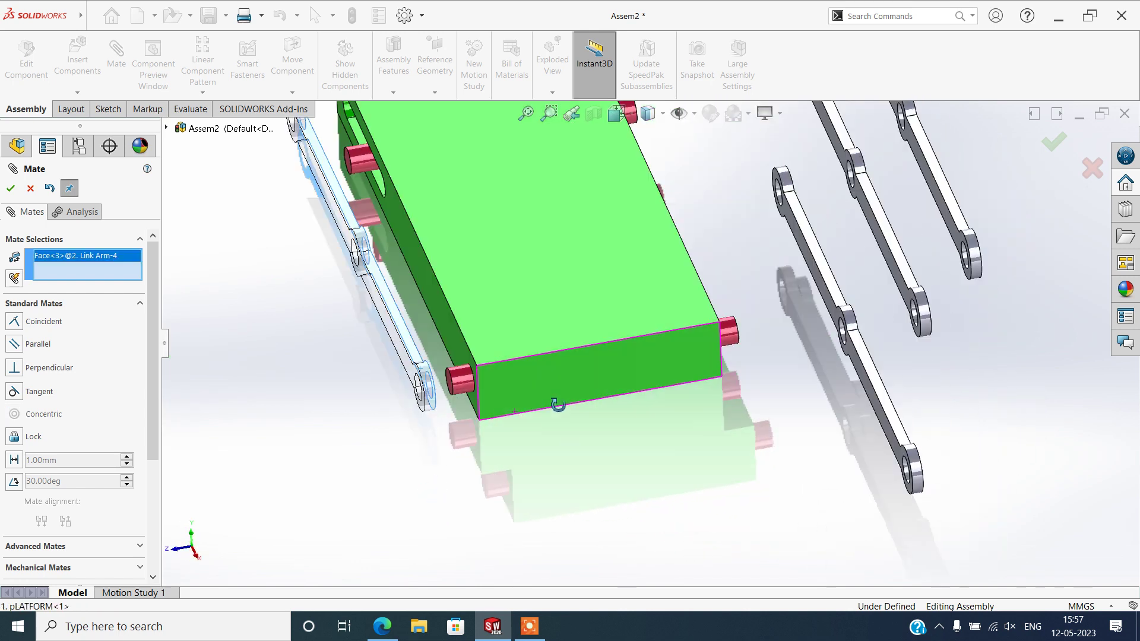
pyautogui.click(506, 382)
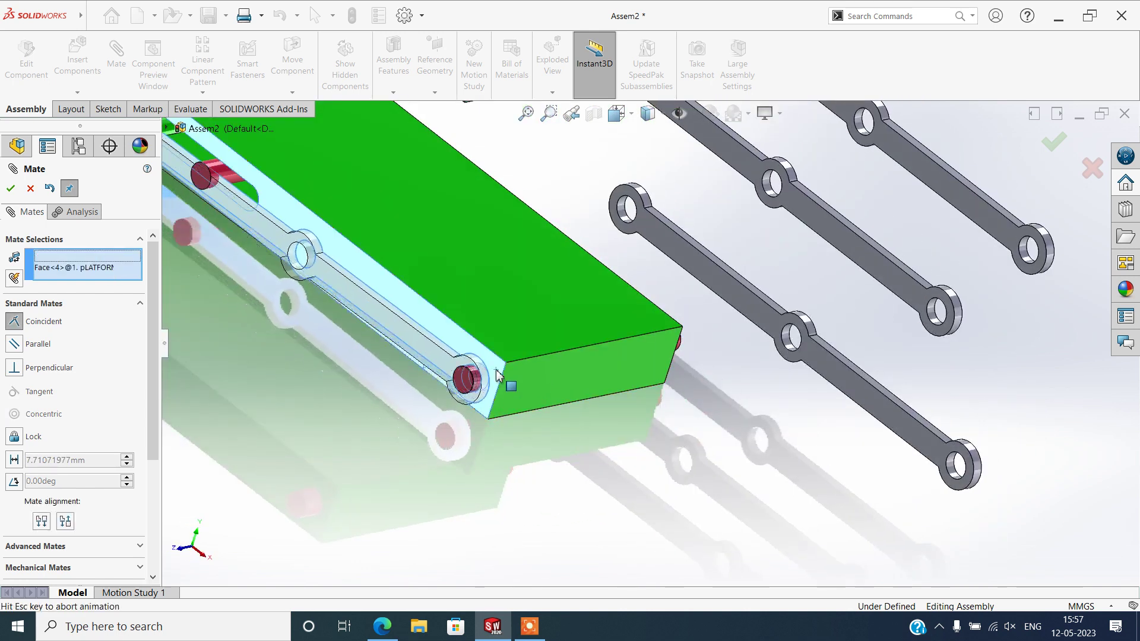
pyautogui.click(480, 391)
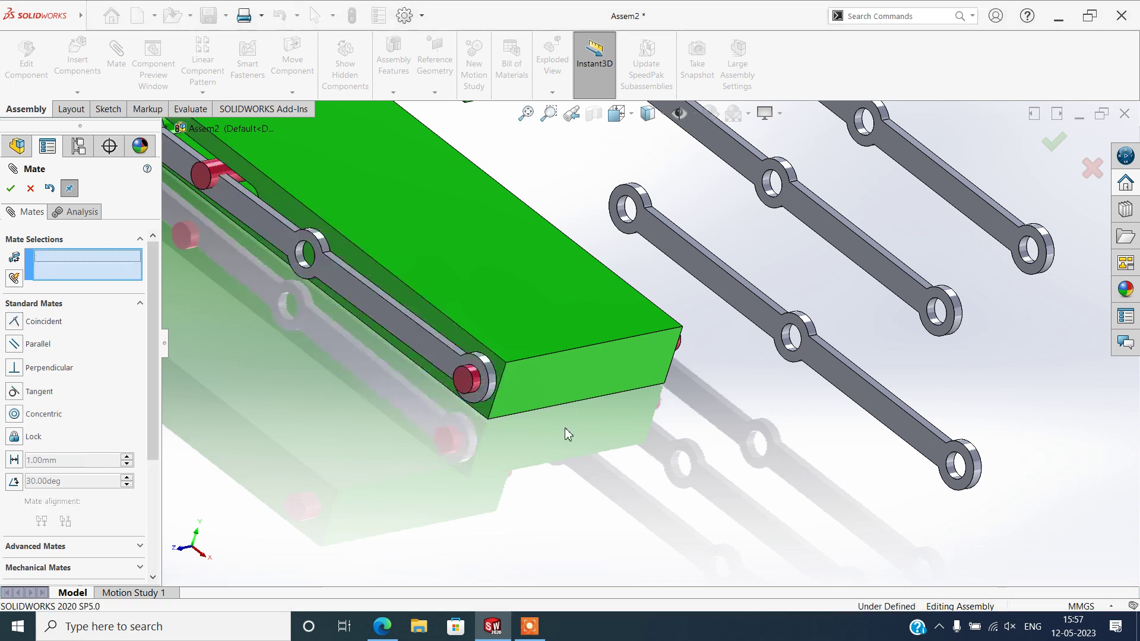
pyautogui.scroll(2, 564, 428)
pyautogui.moveTo(547, 416)
pyautogui.mouseDown(button='middle')
pyautogui.moveTo(515, 355)
pyautogui.moveTo(361, 282)
pyautogui.mouseUp(button='middle')
# Mate the link arm's other end hole concentric with the upper slot pin, Pin Rod-1
pyautogui.scroll(-3, 392, 315)
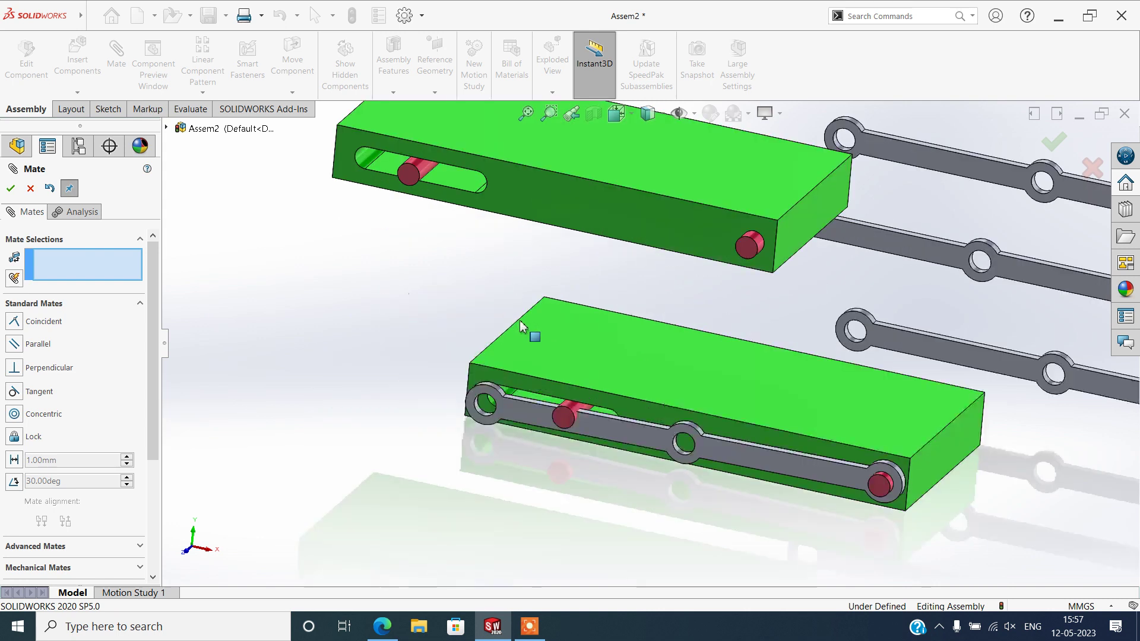
pyautogui.scroll(-3, 517, 381)
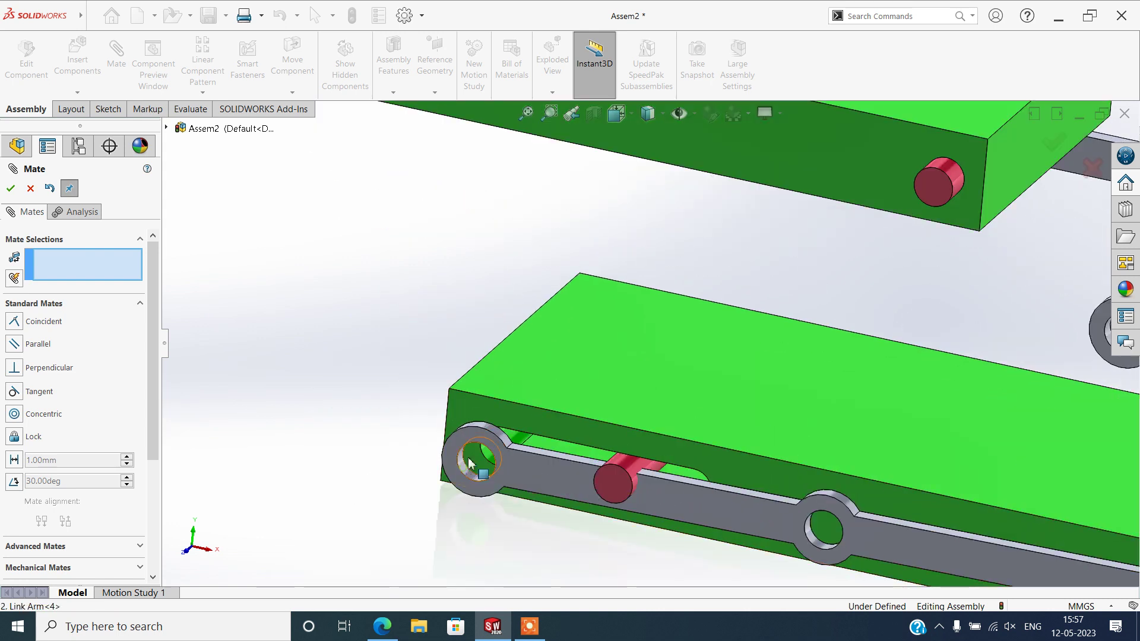
pyautogui.click(469, 463)
pyautogui.scroll(5, 522, 319)
pyautogui.scroll(-5, 526, 237)
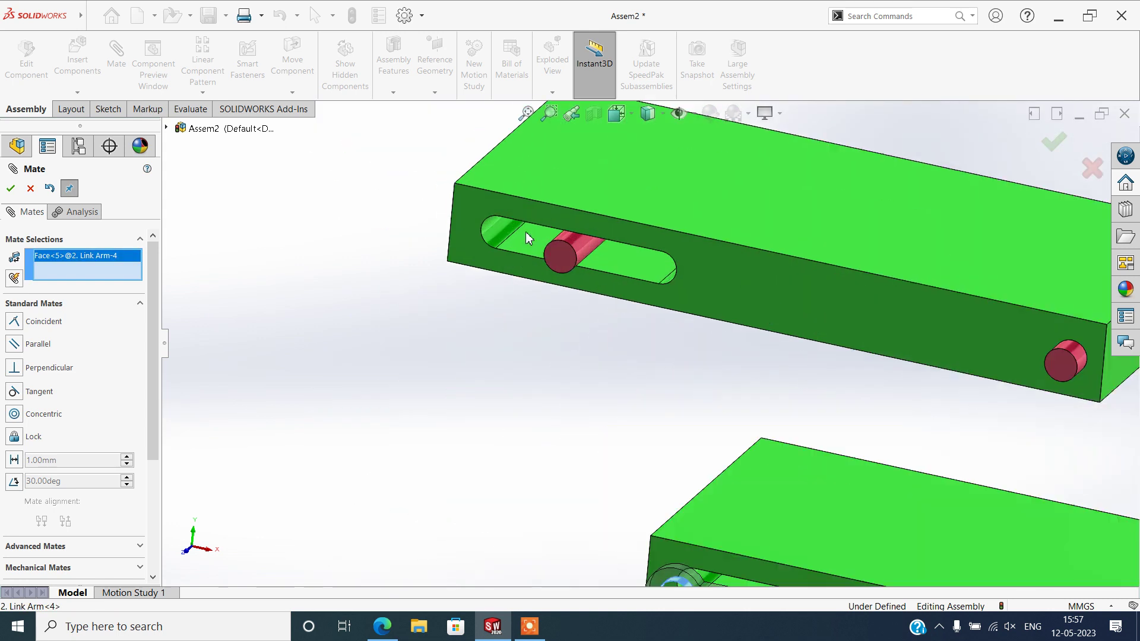
pyautogui.click(563, 243)
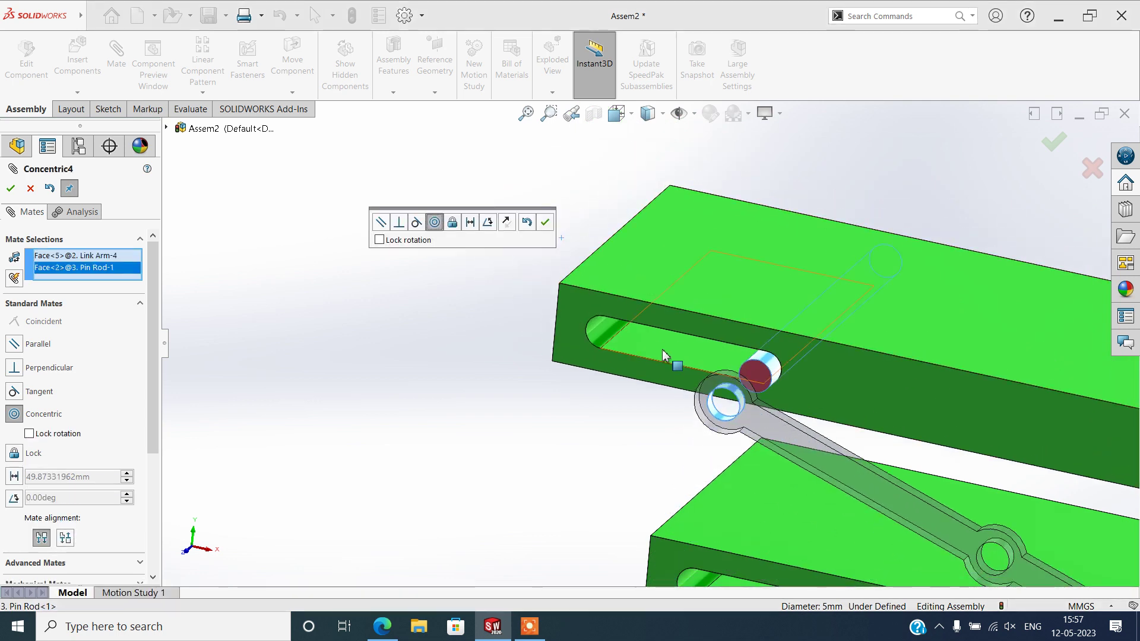
pyautogui.scroll(5, 506, 275)
pyautogui.scroll(3, 505, 274)
pyautogui.moveTo(505, 274)
pyautogui.mouseDown(button='middle')
pyautogui.moveTo(665, 440)
pyautogui.moveTo(680, 426)
pyautogui.mouseUp(button='middle')
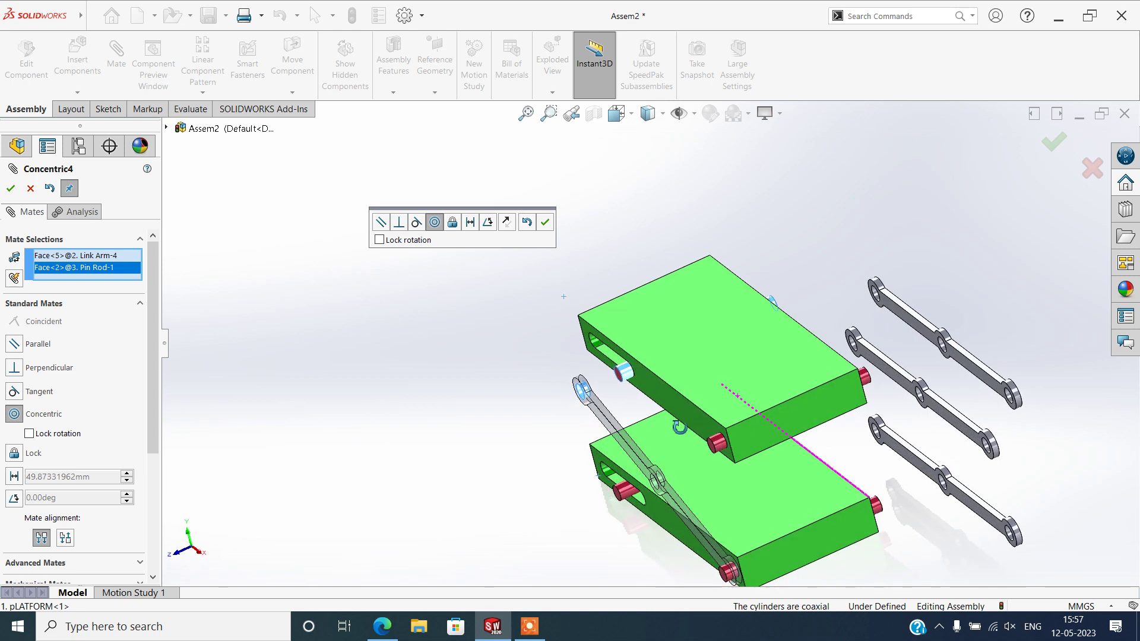
pyautogui.click(544, 222)
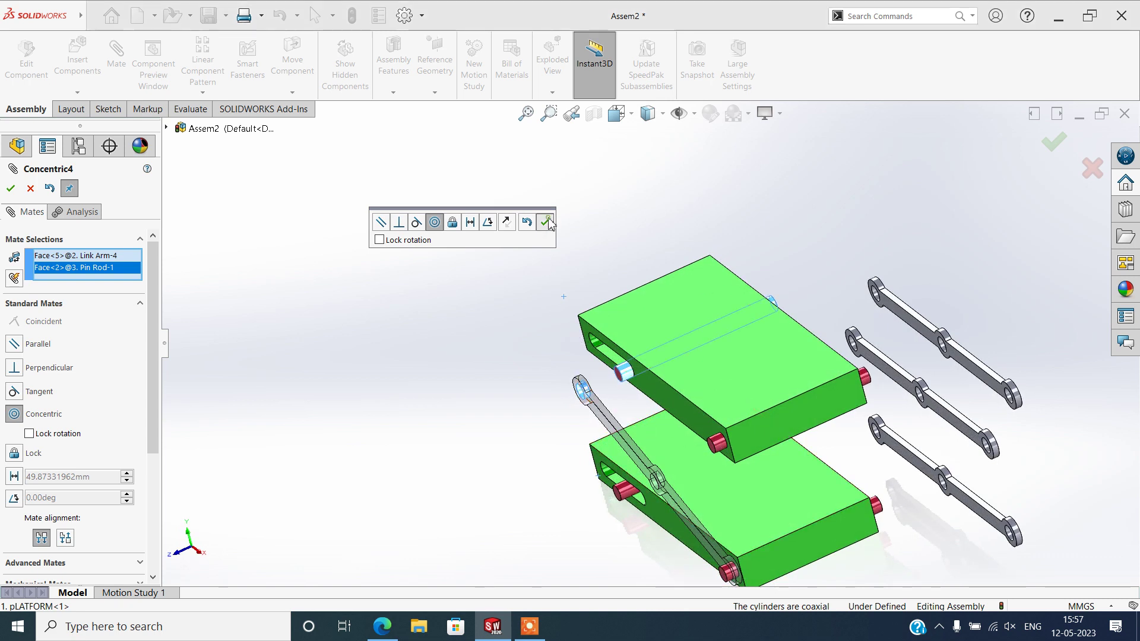
# Mate the link arm face coincident with the side face of pLATFORM-2
pyautogui.moveTo(573, 364)
pyautogui.mouseDown(button='middle')
pyautogui.moveTo(546, 393)
pyautogui.moveTo(608, 401)
pyautogui.moveTo(673, 390)
pyautogui.mouseUp(button='middle')
pyautogui.scroll(-3, 608, 401)
pyautogui.scroll(-2, 608, 401)
pyautogui.click(561, 408)
pyautogui.scroll(3, 674, 389)
pyautogui.moveTo(726, 326); pyautogui.dragTo(815, 258, button='middle')
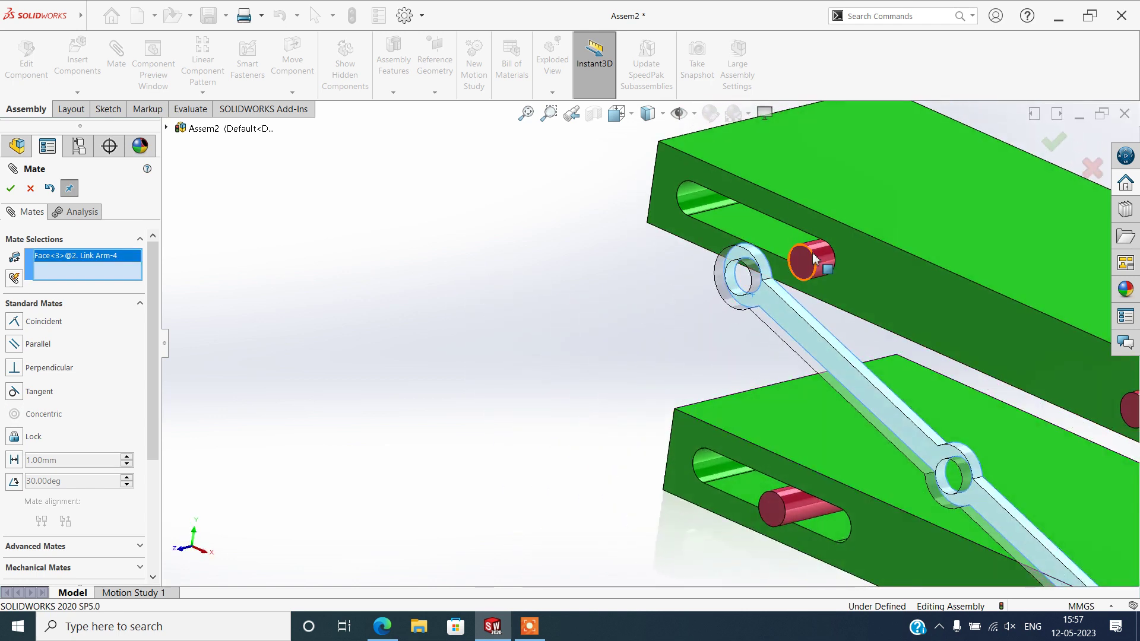
pyautogui.click(842, 249)
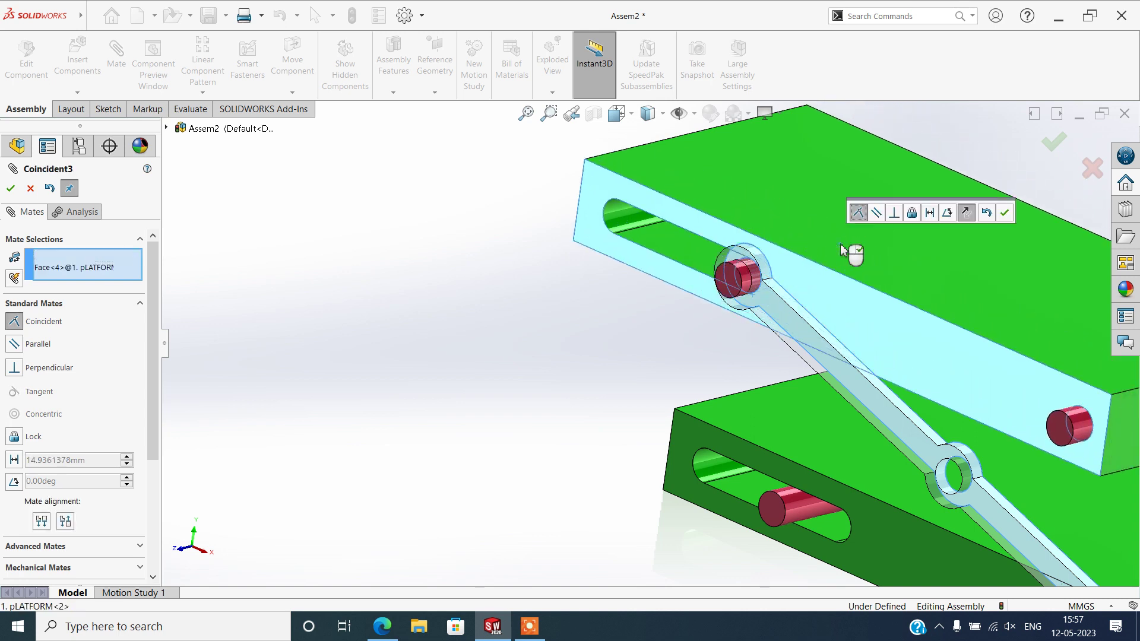
pyautogui.press('Return')
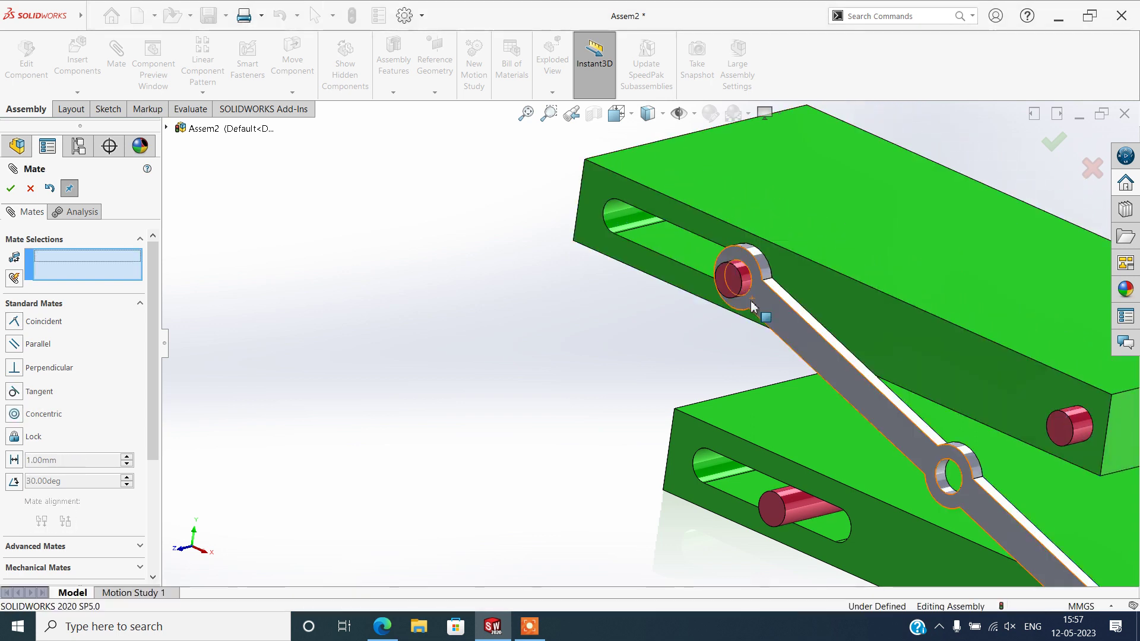
# Drag the upper platform to check that it swings upward with the link arm
pyautogui.scroll(3, 763, 315)
pyautogui.scroll(-2, 624, 321)
pyautogui.moveTo(624, 322)
pyautogui.mouseDown()
pyautogui.moveTo(679, 265)
pyautogui.moveTo(790, 235)
pyautogui.moveTo(868, 247)
pyautogui.moveTo(778, 230)
pyautogui.moveTo(614, 227)
pyautogui.moveTo(653, 199)
pyautogui.mouseUp()
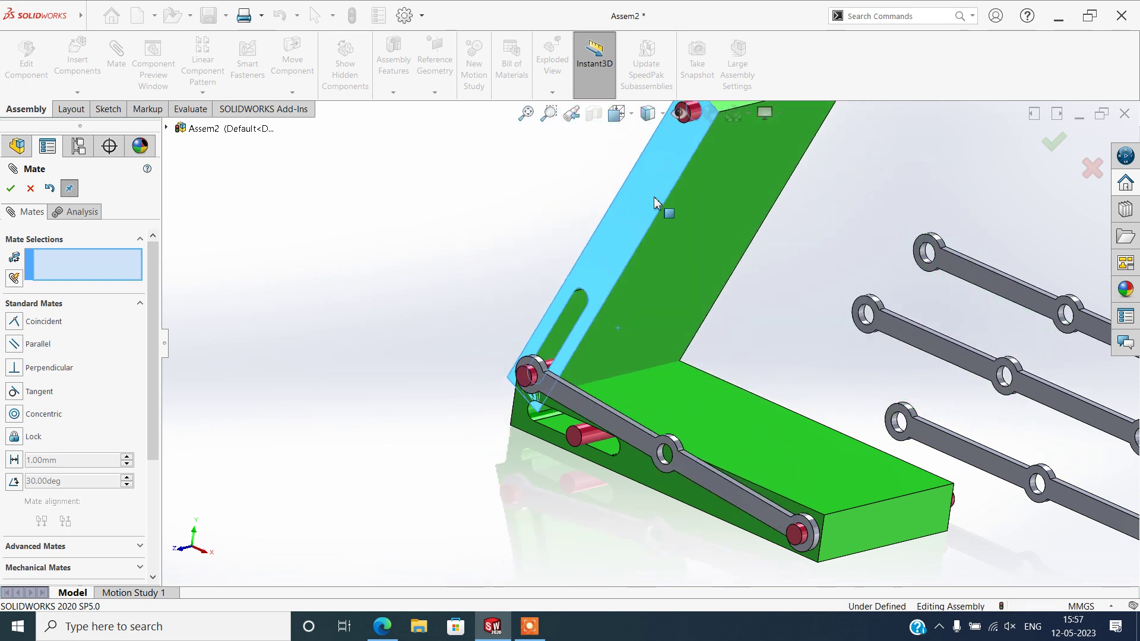
pyautogui.scroll(3, 734, 267)
pyautogui.scroll(-2, 801, 246)
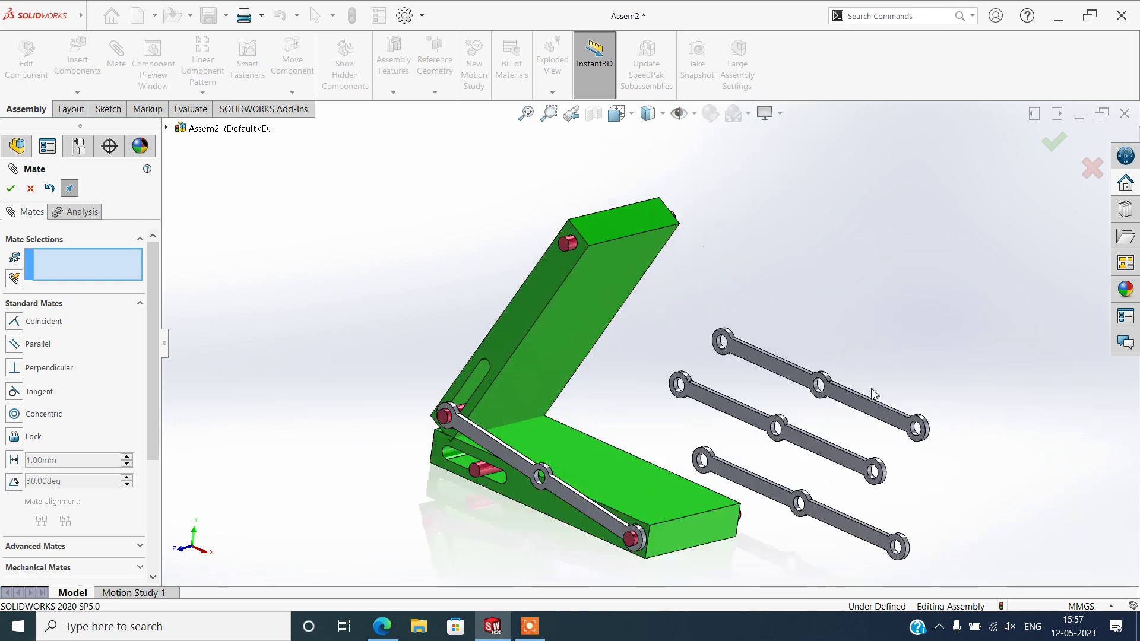
# Make the third link arm's end hole concentric with the lower plate's slot pin rod (Concentric5)
pyautogui.moveTo(873, 386); pyautogui.dragTo(686, 324, button='middle')
pyautogui.moveTo(643, 239)
pyautogui.mouseDown()
pyautogui.moveTo(711, 300)
pyautogui.moveTo(688, 310)
pyautogui.moveTo(745, 214)
pyautogui.mouseUp()
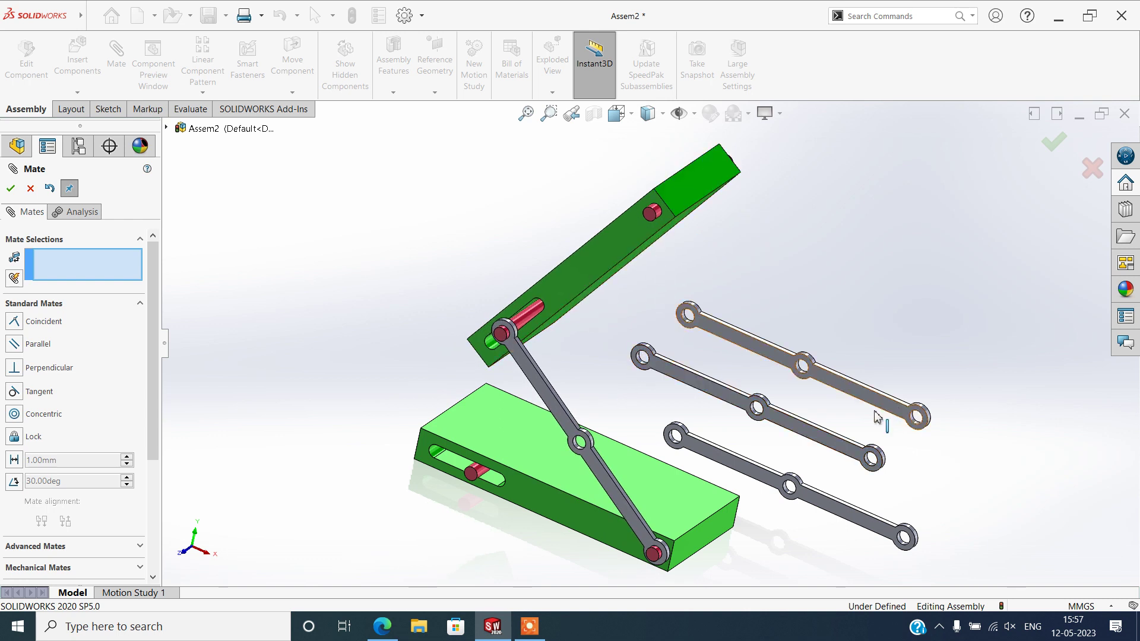
pyautogui.scroll(-5, 647, 455)
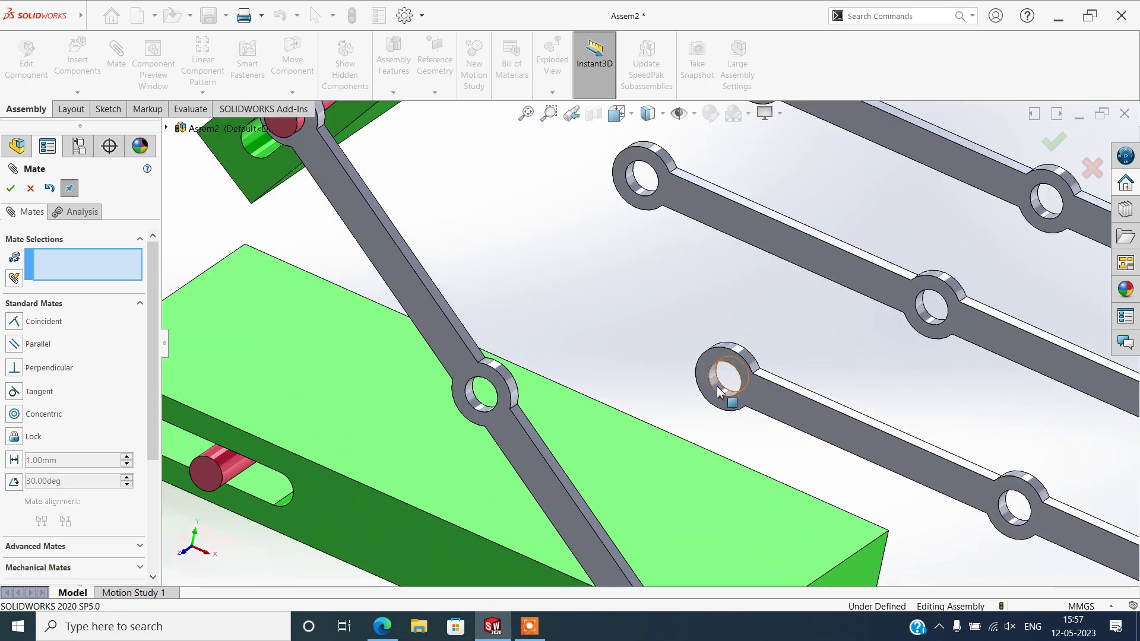
pyautogui.click(719, 392)
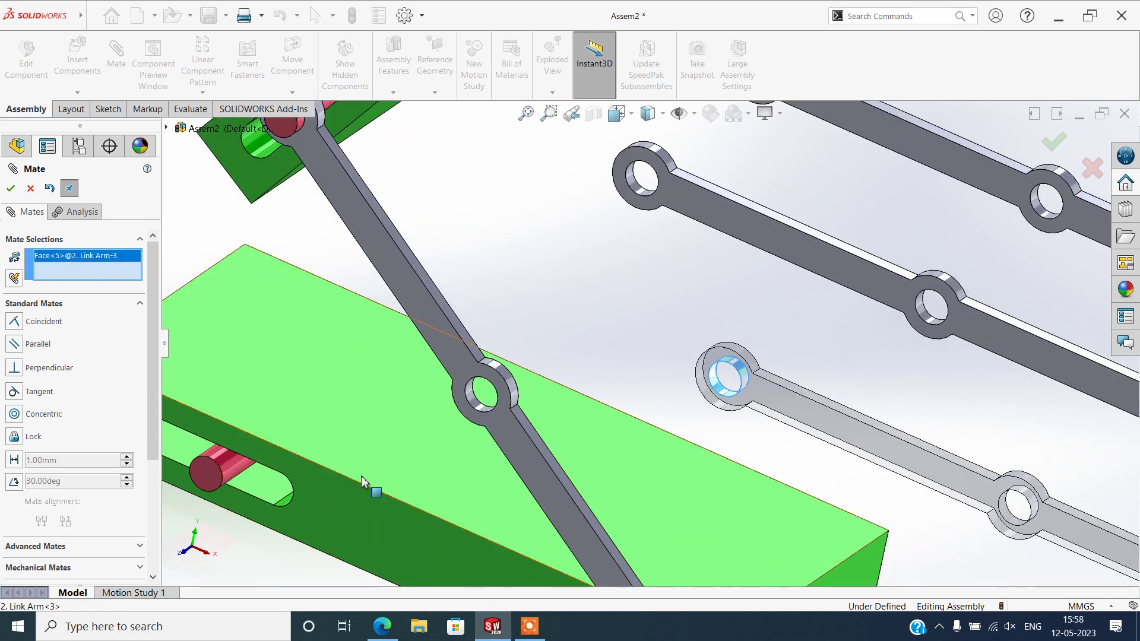
pyautogui.press('f')
pyautogui.moveTo(376, 475); pyautogui.dragTo(391, 425, button='middle')
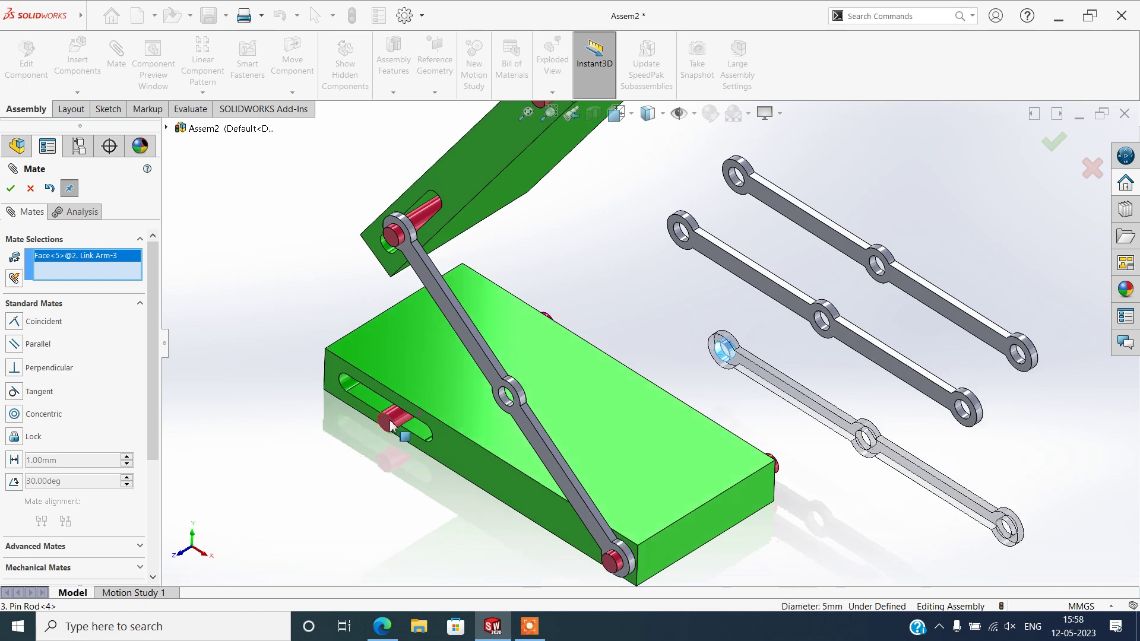
pyautogui.click(392, 416)
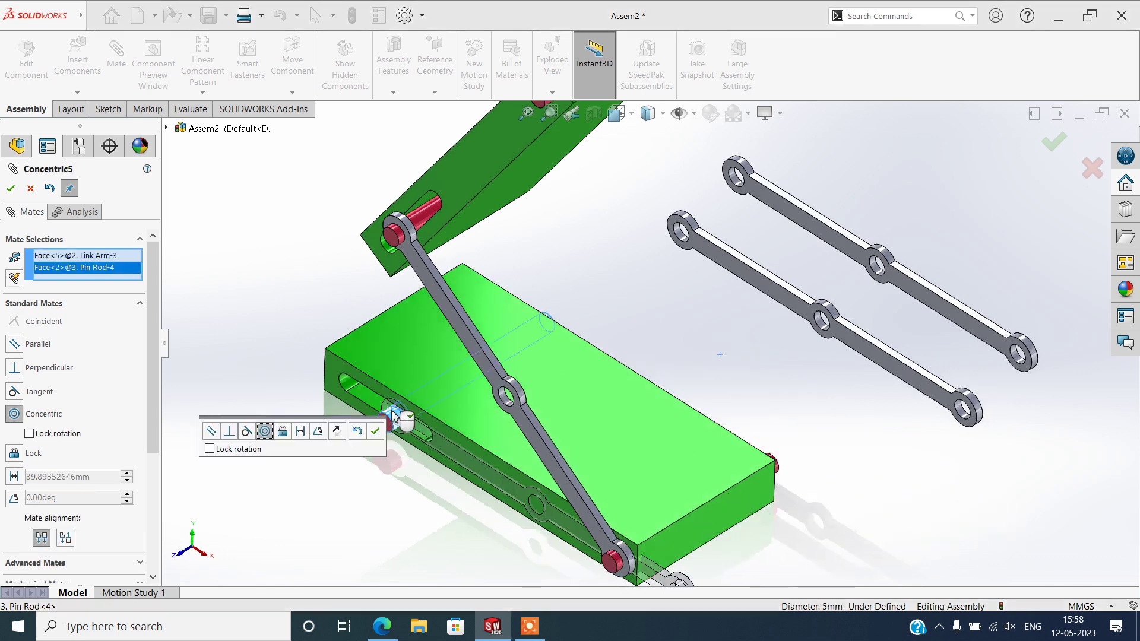
pyautogui.click(374, 433)
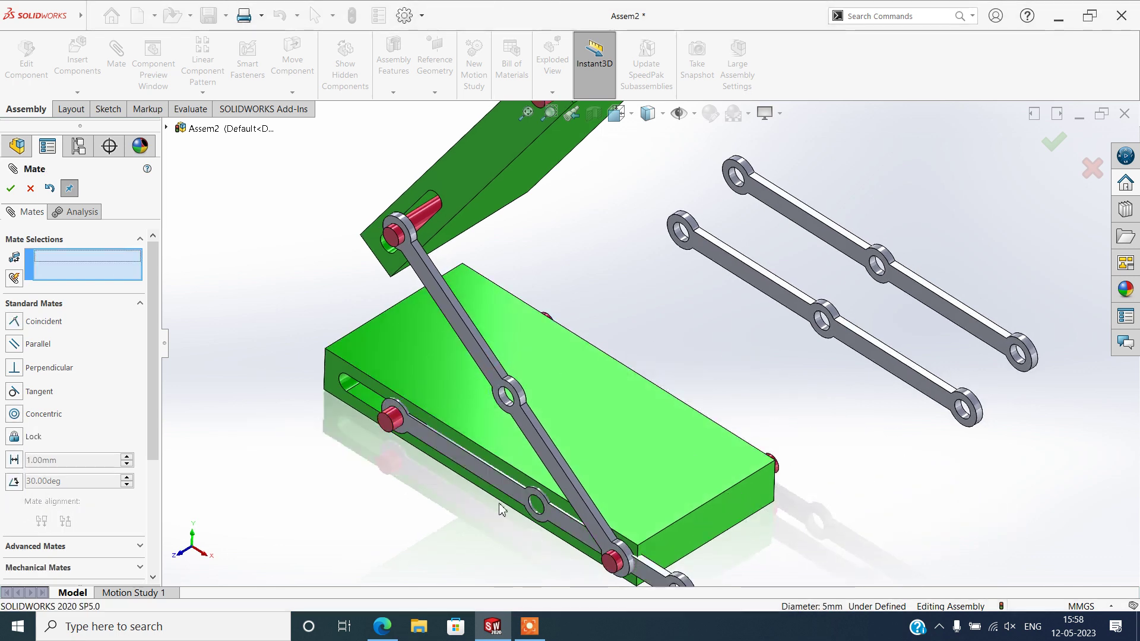
# Slide the attached link along its pin and view the platform side edge-on
pyautogui.moveTo(475, 478); pyautogui.dragTo(388, 502)
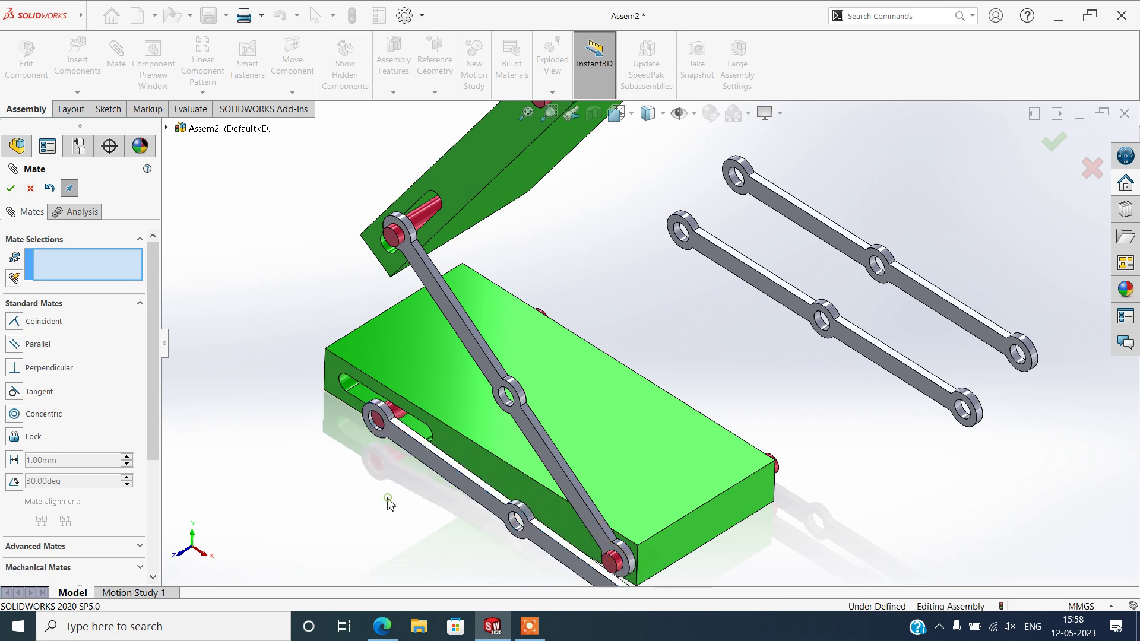
pyautogui.moveTo(389, 504); pyautogui.dragTo(427, 419, button='middle')
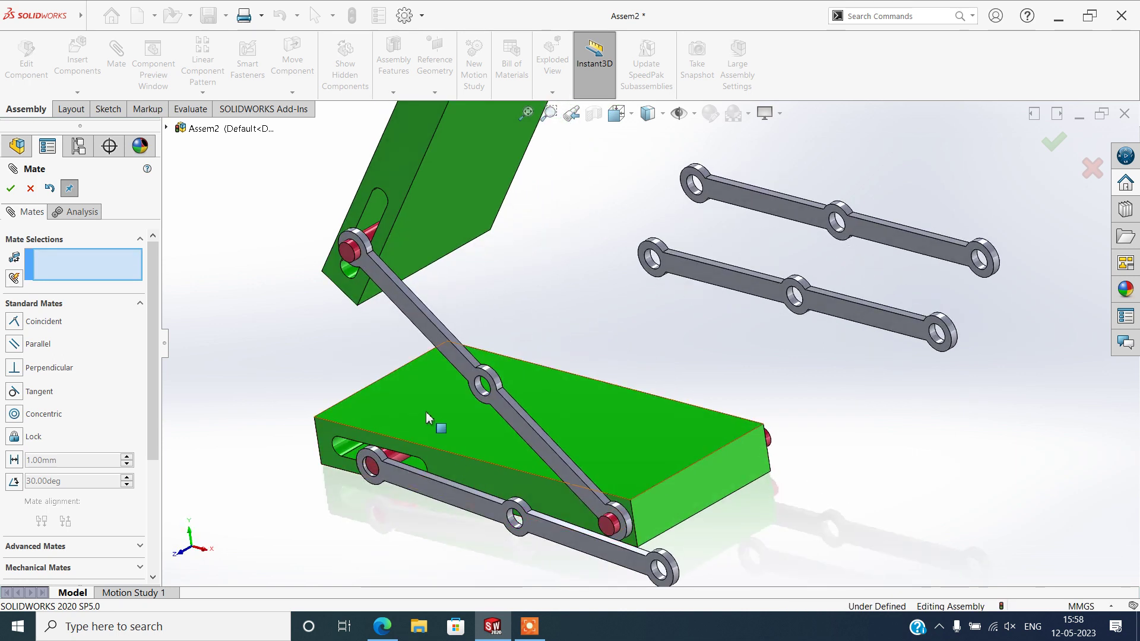
pyautogui.scroll(-5, 427, 419)
pyautogui.scroll(-3, 460, 399)
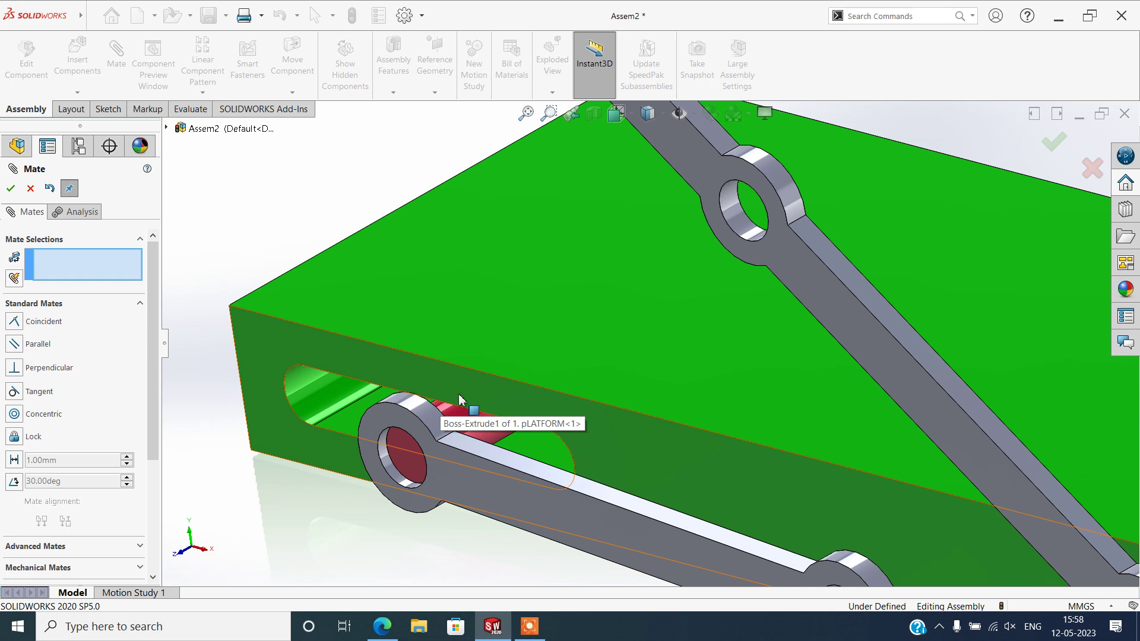
pyautogui.moveTo(461, 399); pyautogui.dragTo(436, 404, button='middle')
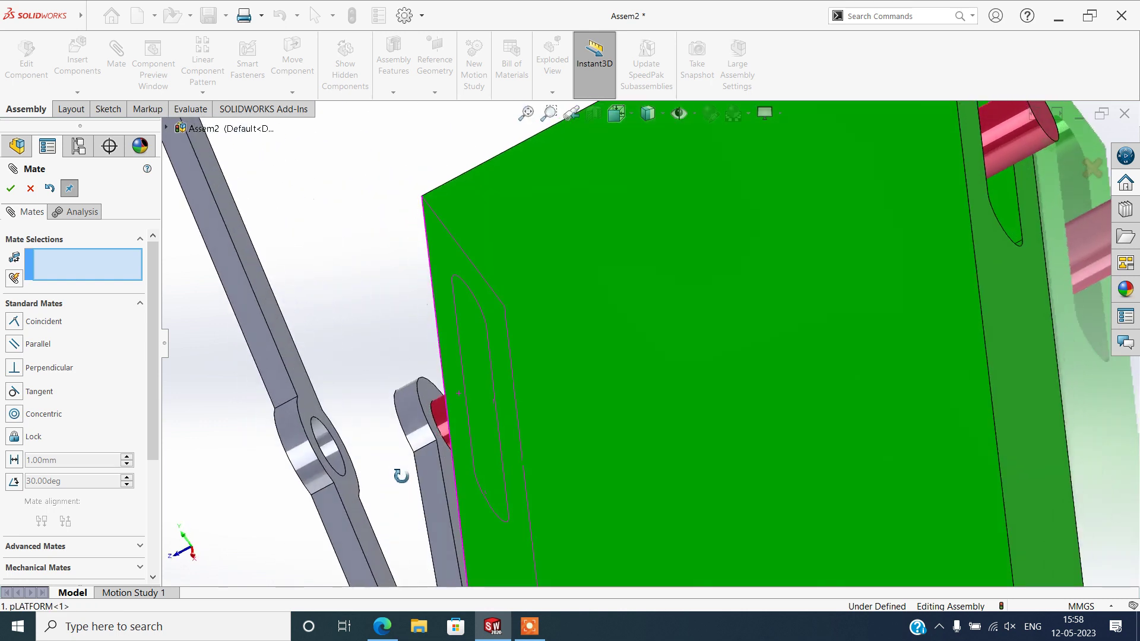
# Set the link 2 mm off the platform side with a Distance mate
pyautogui.click(435, 397)
pyautogui.moveTo(483, 414); pyautogui.dragTo(372, 395, button='middle')
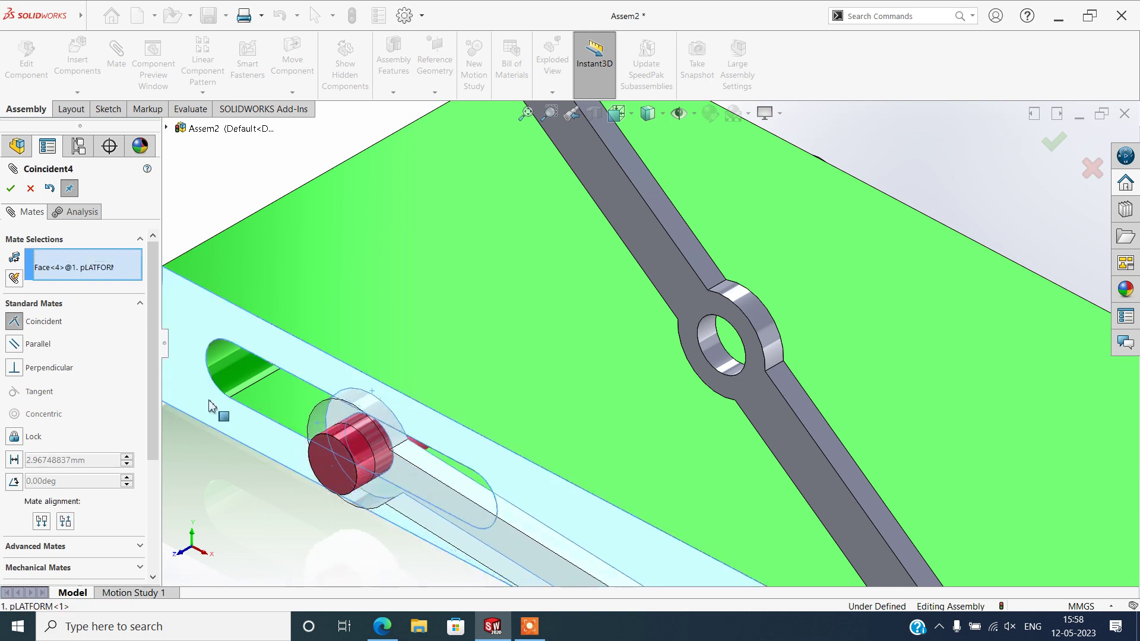
pyautogui.click(93, 425)
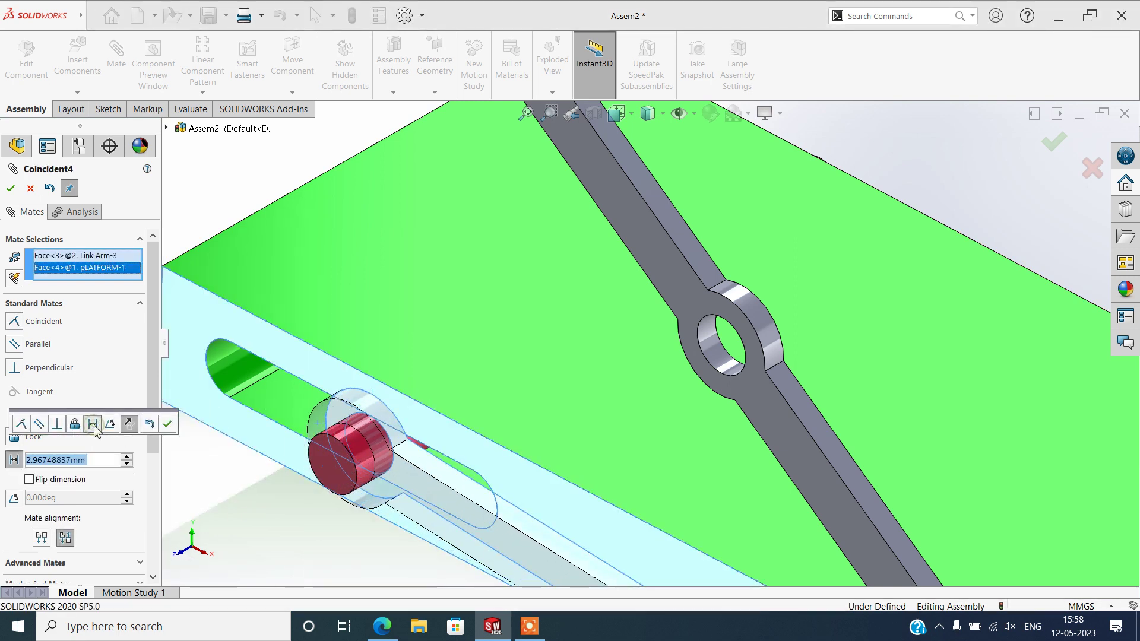
pyautogui.doubleClick(88, 461)
pyautogui.write('2.00mm')
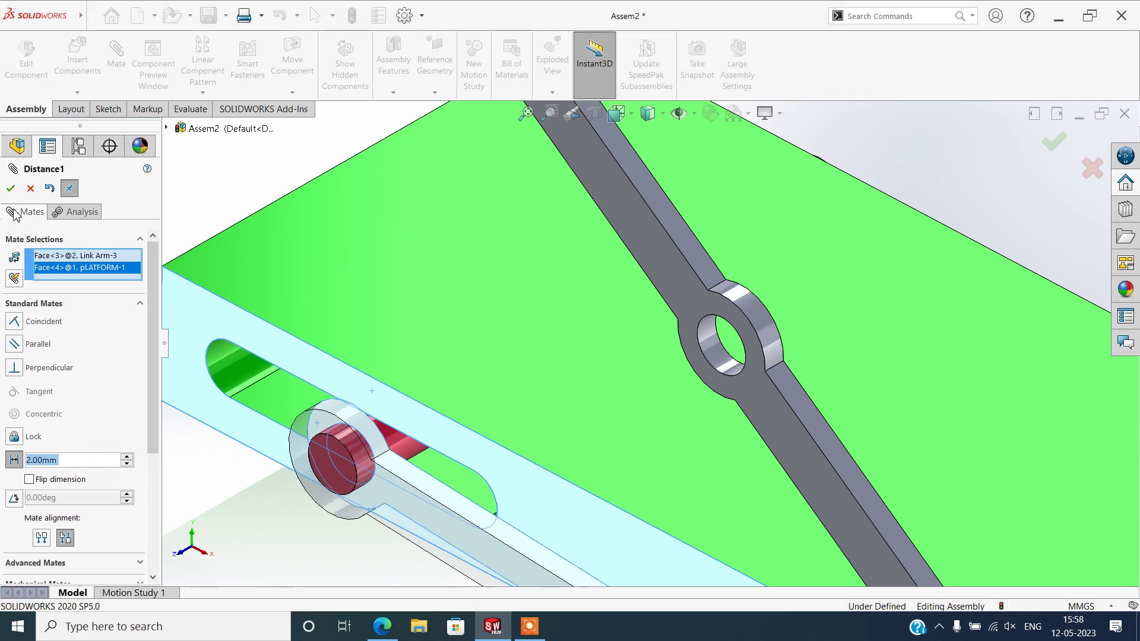
pyautogui.click(10, 189)
# Mate the link's free-end hole concentric with the upper plate's pin rod
pyautogui.scroll(-5, 653, 386)
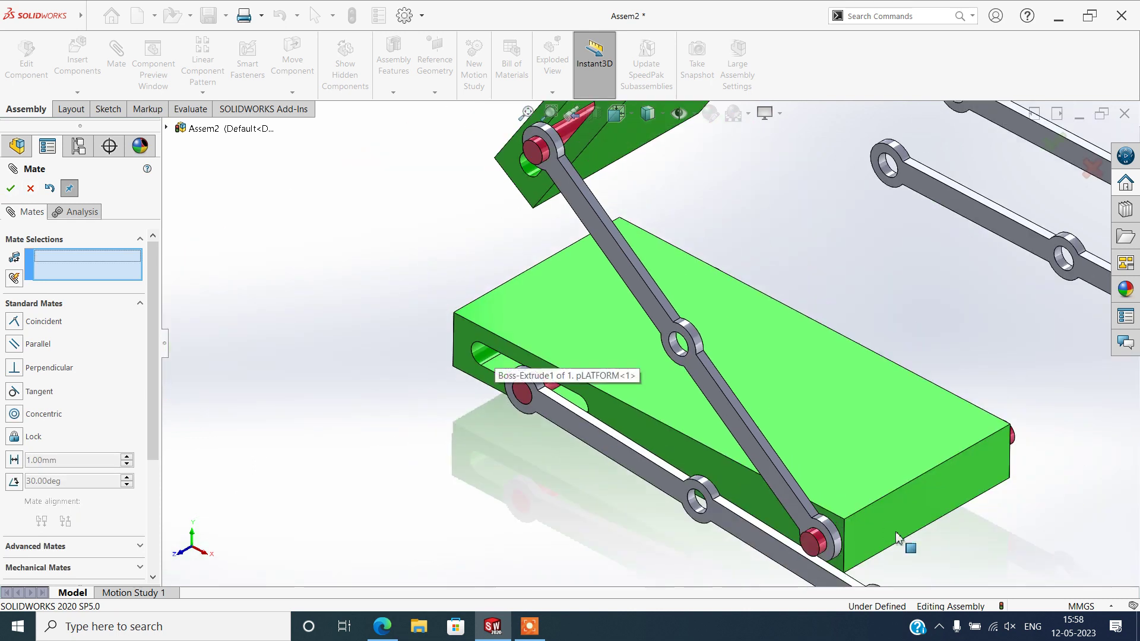
pyautogui.scroll(-5, 772, 487)
pyautogui.click(747, 490)
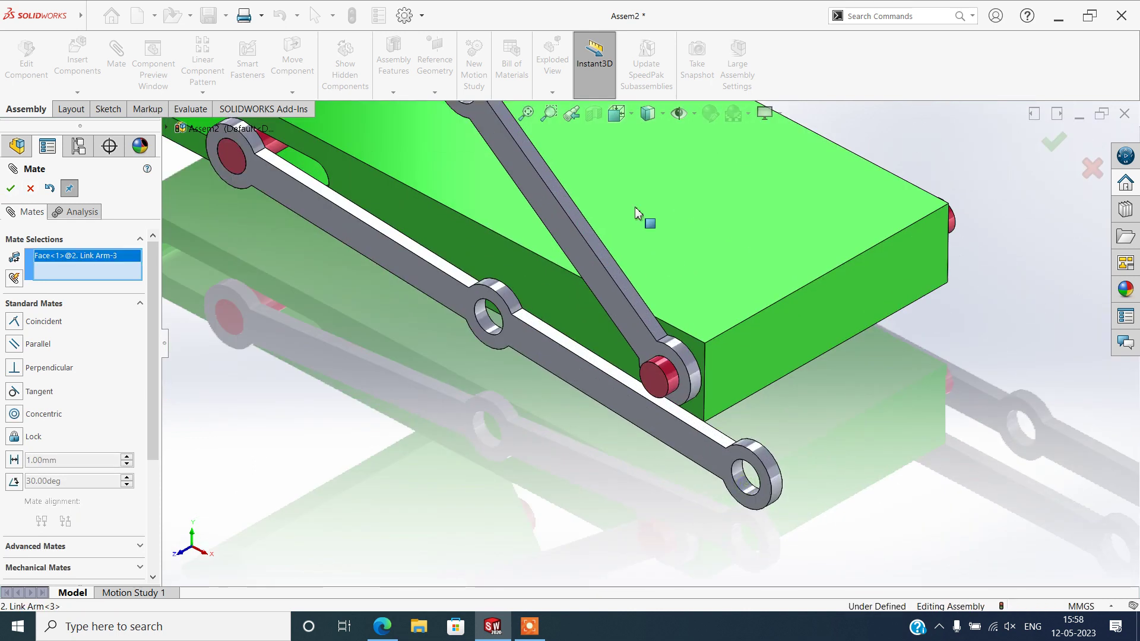
pyautogui.scroll(5, 644, 221)
pyautogui.scroll(-5, 545, 259)
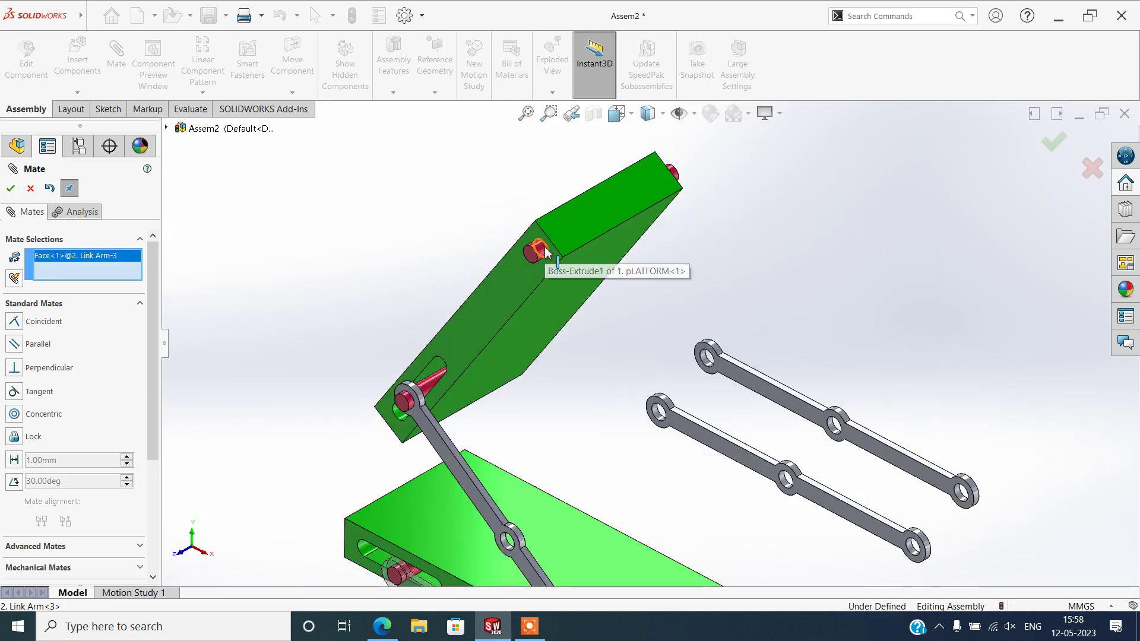
pyautogui.click(545, 256)
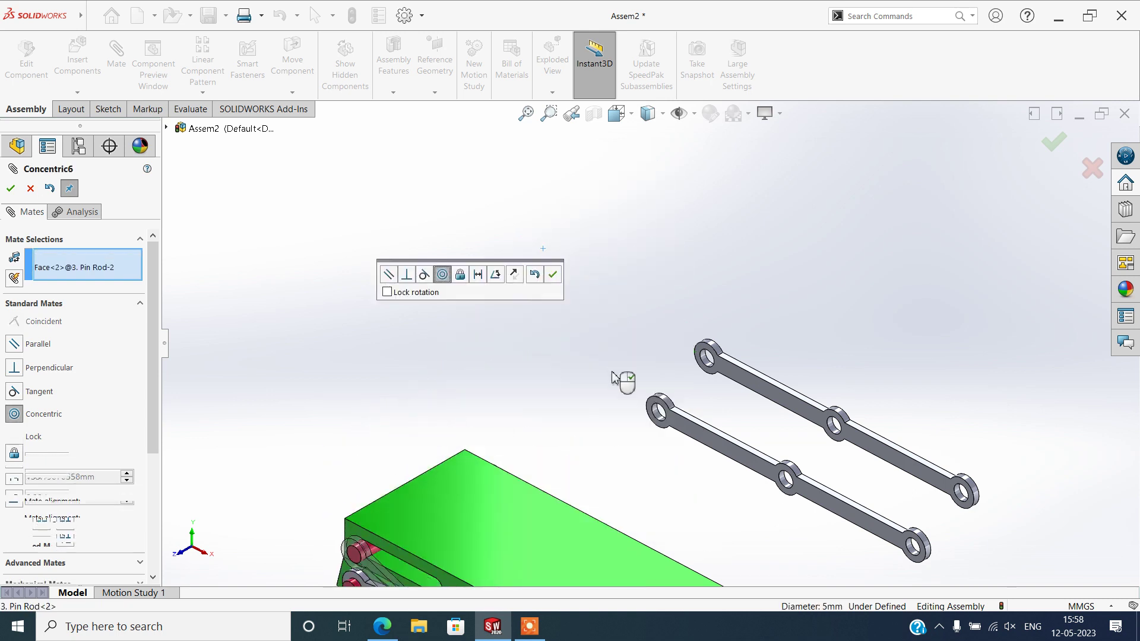
pyautogui.scroll(2, 624, 386)
pyautogui.scroll(1, 593, 374)
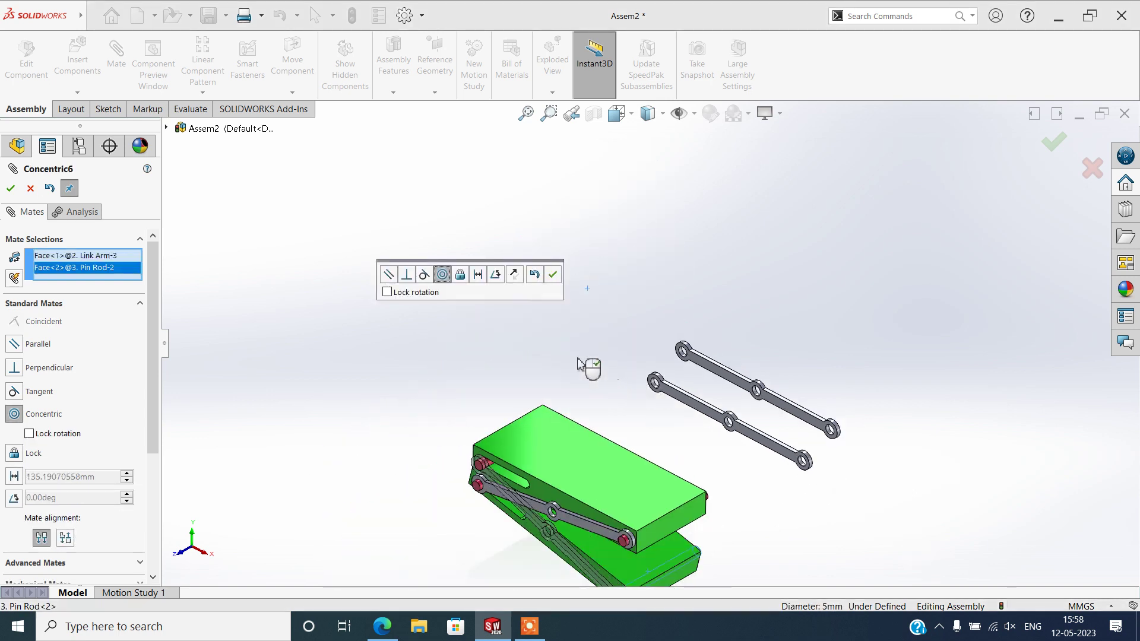
pyautogui.click(552, 277)
# Drag the linkage and upper platform to test how the crossed scissor pivots and folds
pyautogui.scroll(-4, 575, 338)
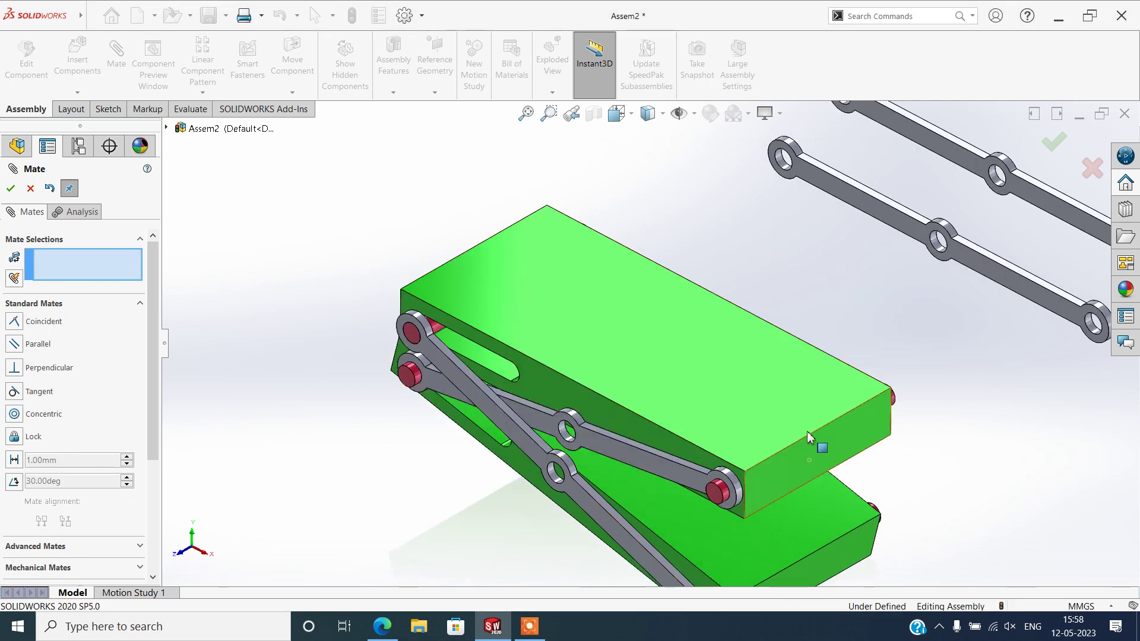
pyautogui.scroll(3, 807, 512)
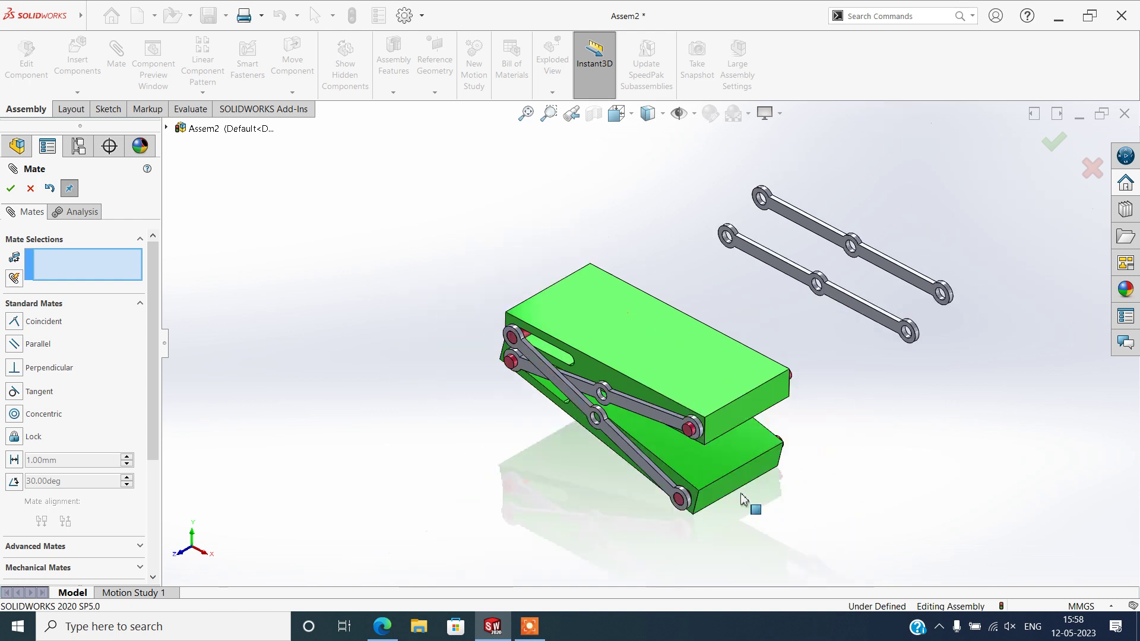
pyautogui.moveTo(748, 500); pyautogui.dragTo(633, 449, button='middle')
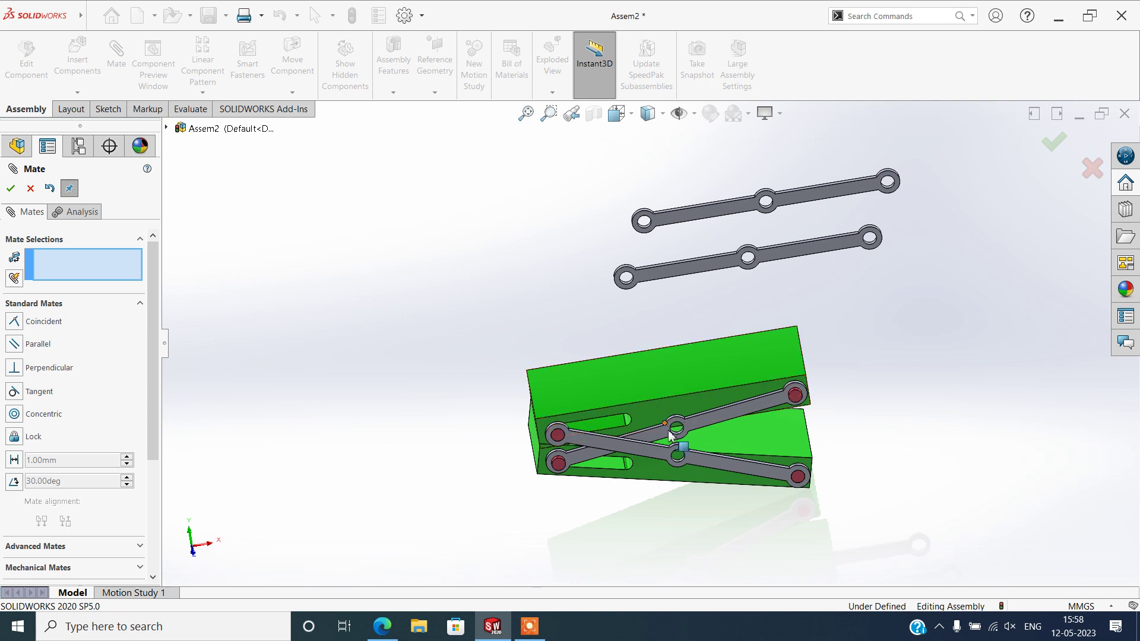
pyautogui.scroll(-2, 677, 435)
pyautogui.scroll(-2, 677, 466)
pyautogui.scroll(3, 659, 463)
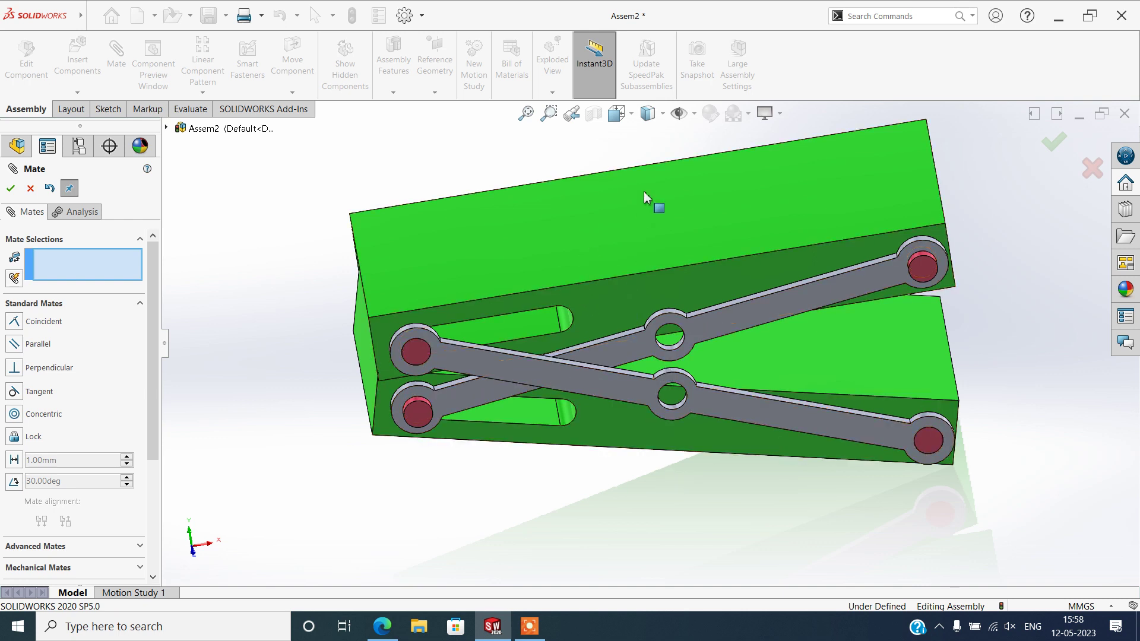
pyautogui.moveTo(419, 330)
pyautogui.mouseDown()
pyautogui.moveTo(561, 308)
pyautogui.moveTo(611, 347)
pyautogui.mouseUp()
pyautogui.scroll(3, 611, 347)
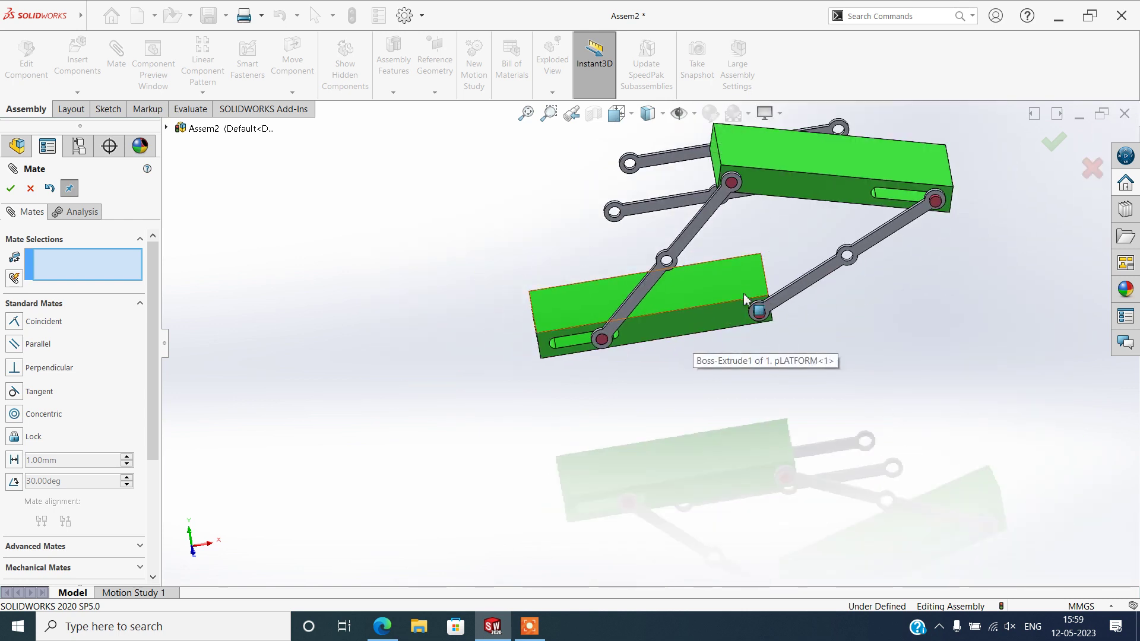
pyautogui.moveTo(841, 202)
pyautogui.mouseDown()
pyautogui.moveTo(747, 414)
pyautogui.moveTo(720, 423)
pyautogui.mouseUp()
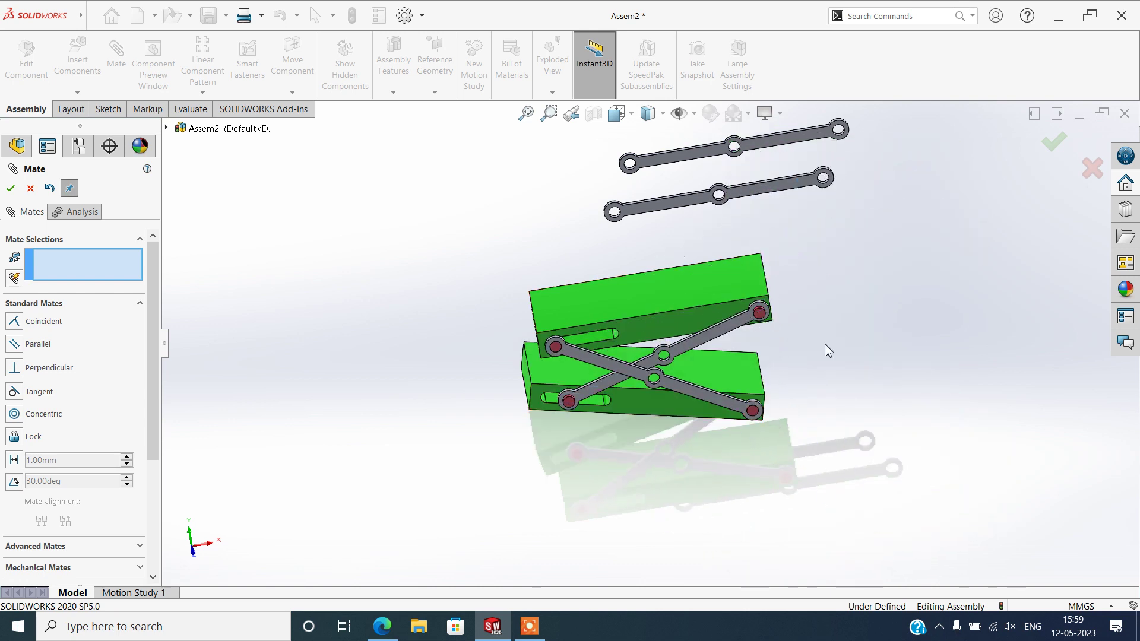
pyautogui.scroll(-3, 831, 325)
# Pin the crossing link's centre hole concentric with the first link's centre hole
pyautogui.moveTo(831, 325); pyautogui.dragTo(407, 439, button='middle')
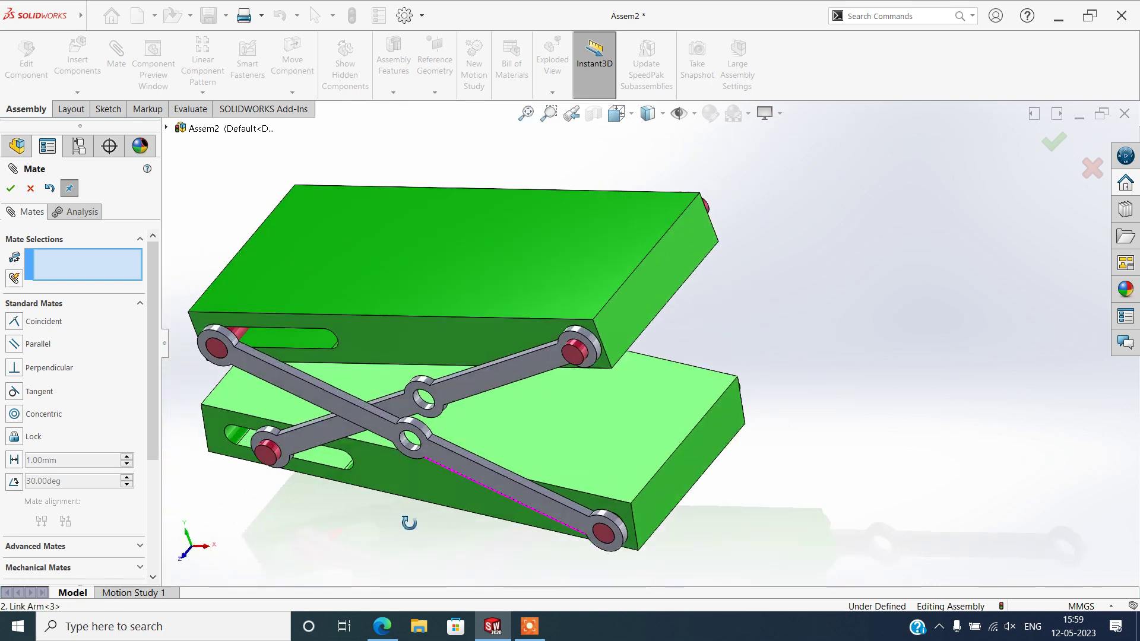
pyautogui.scroll(-3, 408, 438)
pyautogui.click(509, 419)
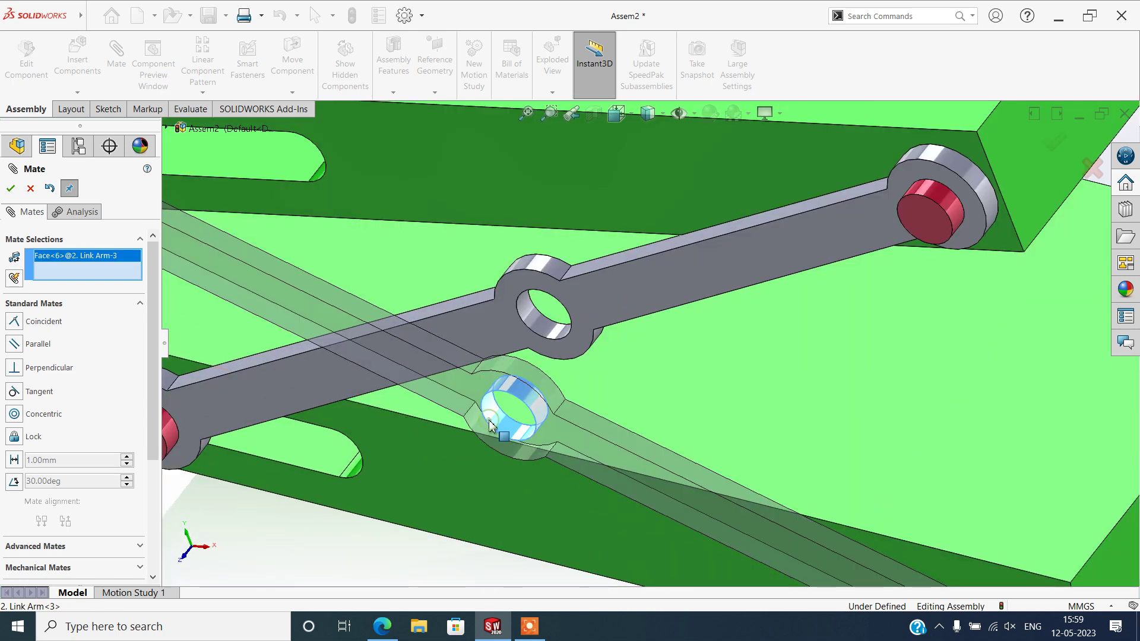
pyautogui.click(537, 323)
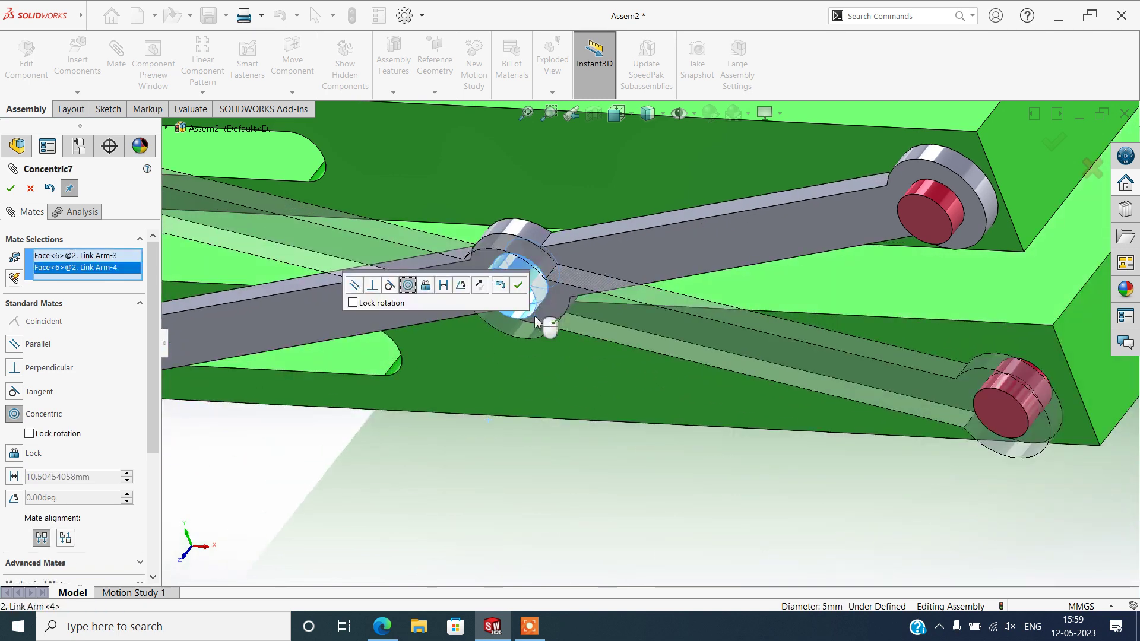
pyautogui.click(517, 286)
pyautogui.scroll(5, 522, 391)
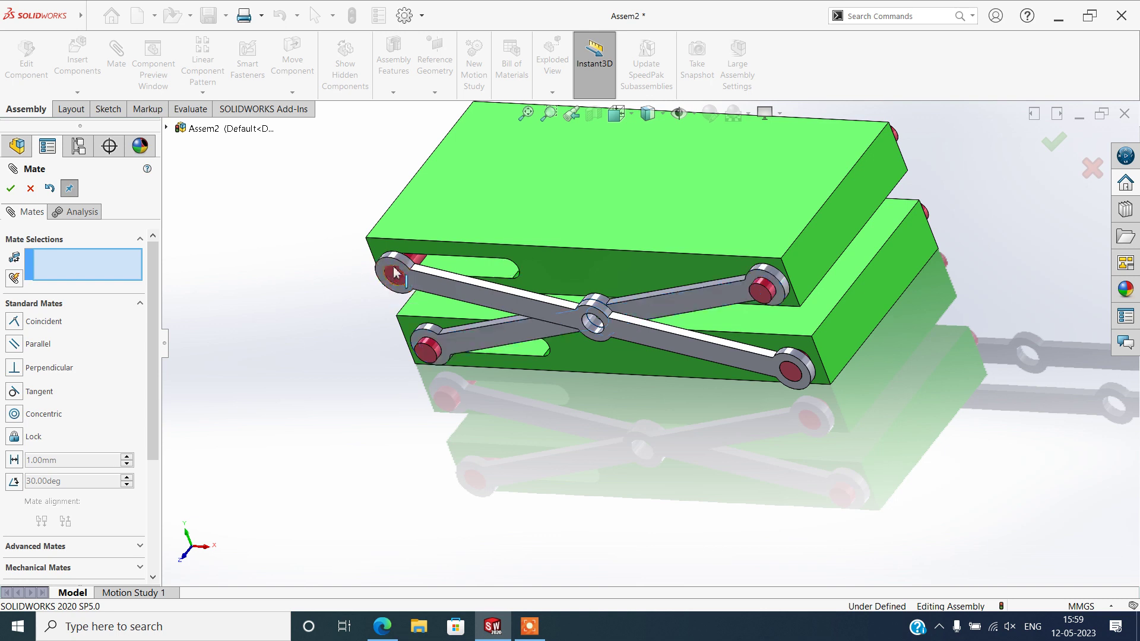
# Drag the scissor linkage to test its travel and pick the lower plate's top face
pyautogui.moveTo(502, 261)
pyautogui.mouseDown()
pyautogui.moveTo(433, 270)
pyautogui.moveTo(501, 465)
pyautogui.mouseUp()
pyautogui.moveTo(501, 465)
pyautogui.mouseDown(button='middle')
pyautogui.moveTo(753, 493)
pyautogui.moveTo(919, 458)
pyautogui.moveTo(903, 387)
pyautogui.moveTo(944, 445)
pyautogui.moveTo(940, 481)
pyautogui.mouseUp(button='middle')
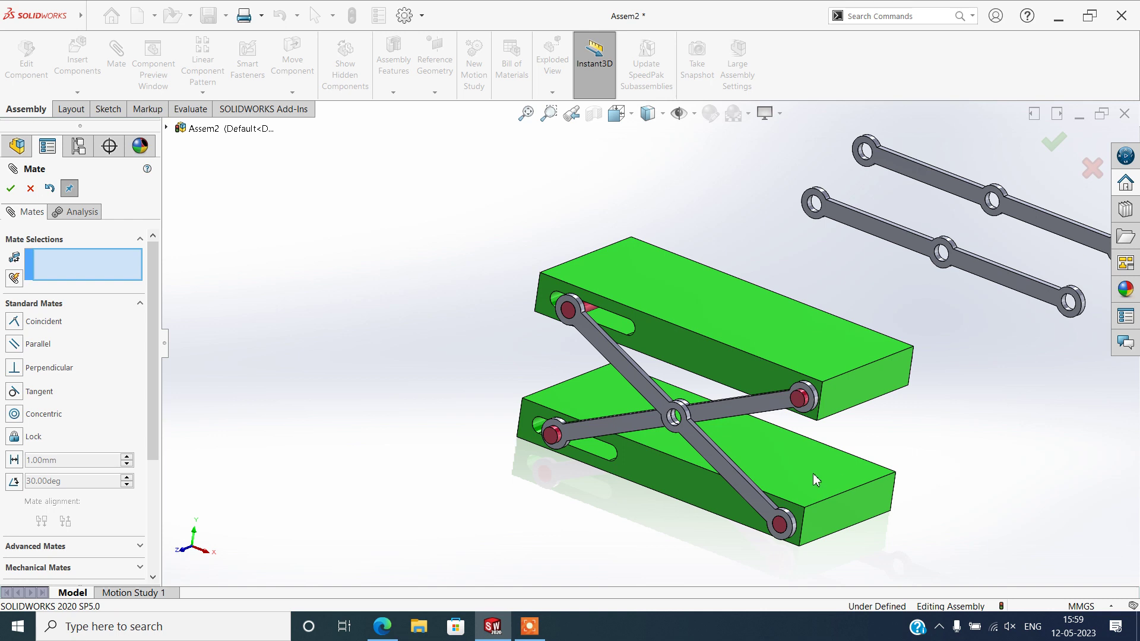
pyautogui.press('space')
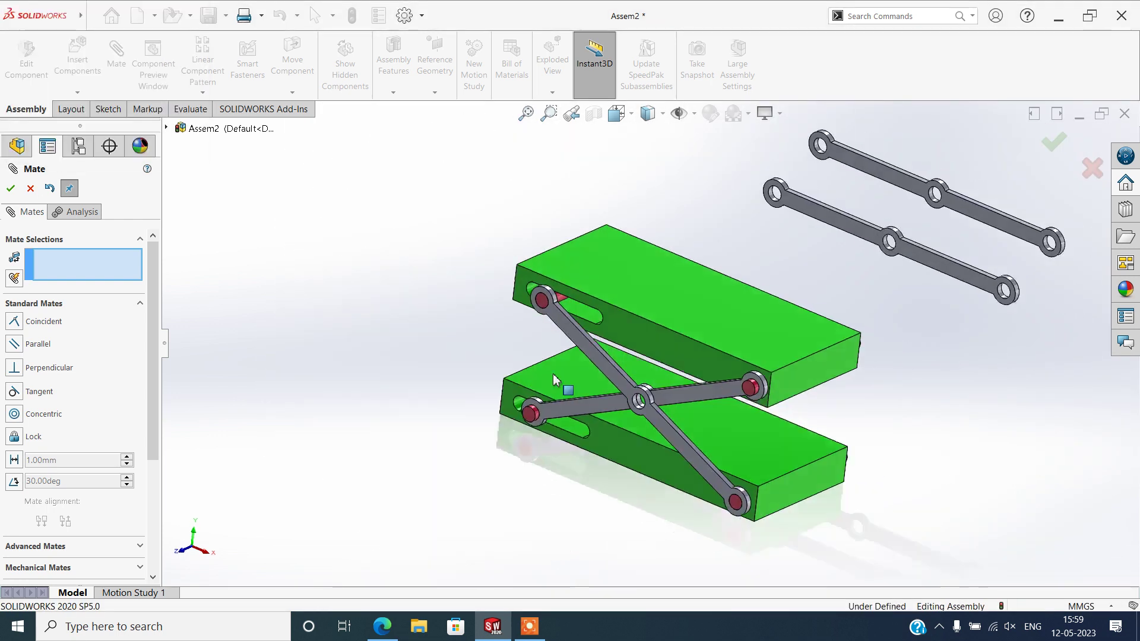
pyautogui.moveTo(346, 336); pyautogui.dragTo(425, 378)
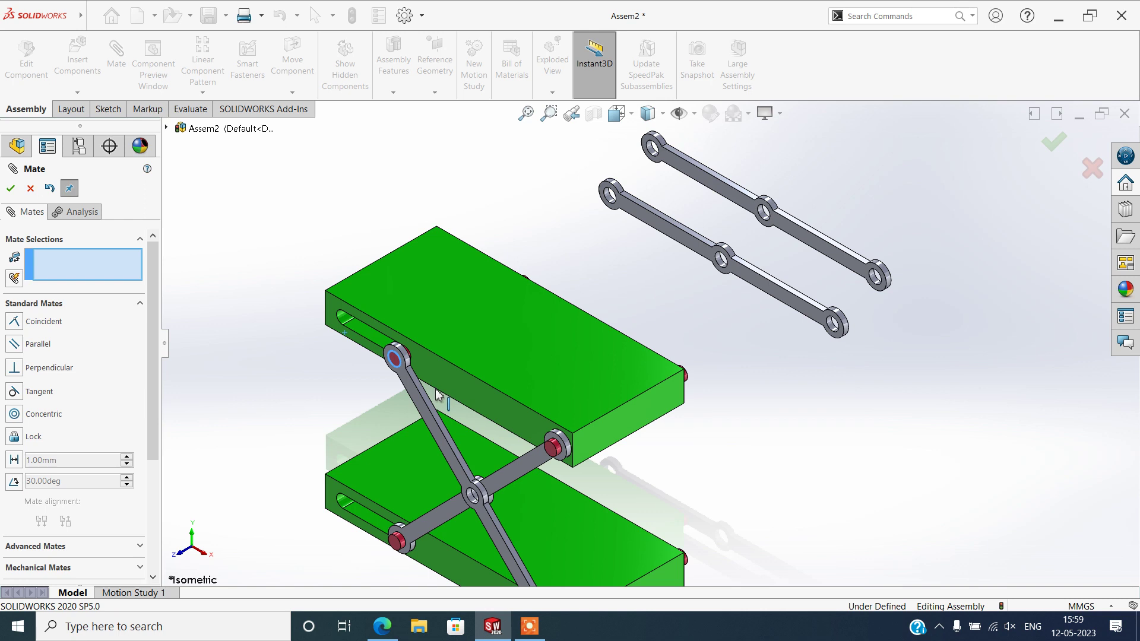
pyautogui.scroll(2, 670, 560)
pyautogui.scroll(-4, 623, 479)
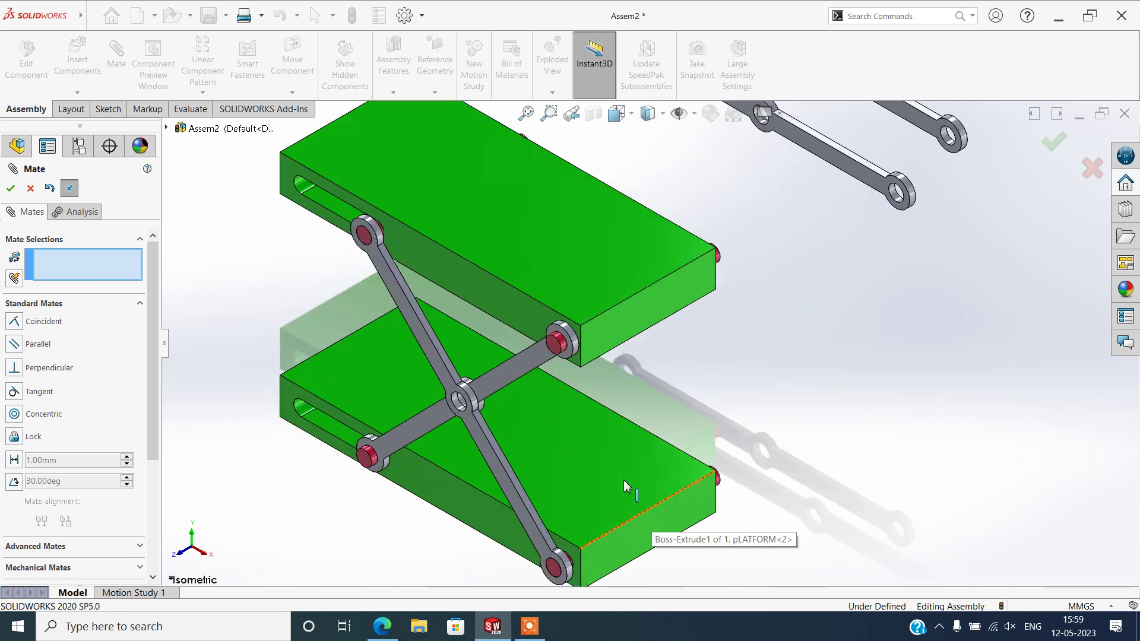
pyautogui.click(570, 479)
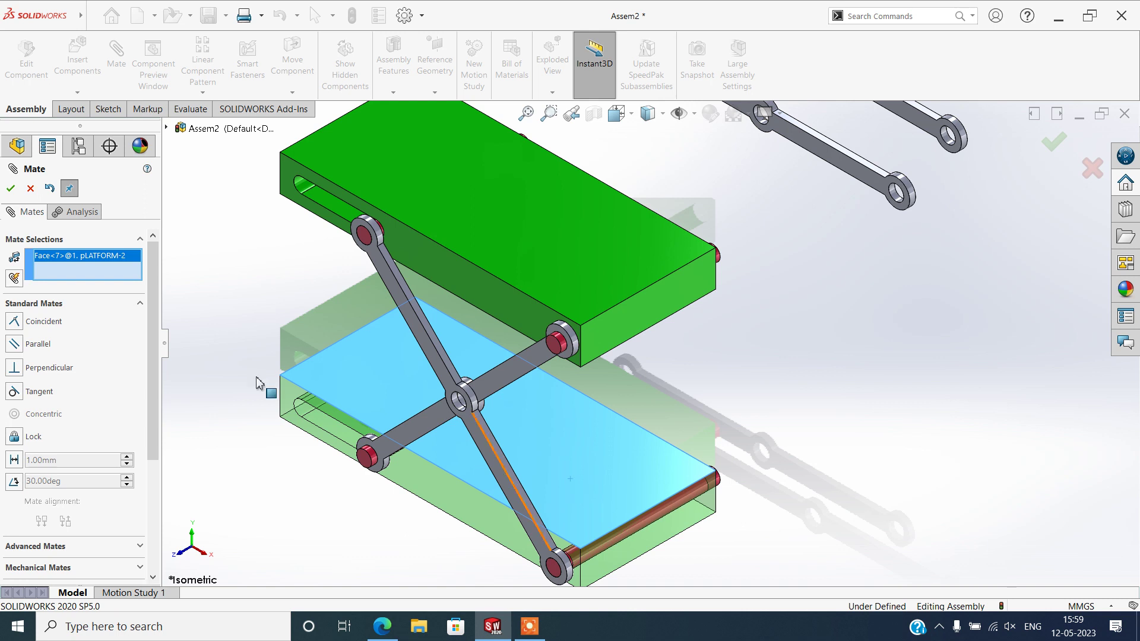
# Close the mate command, fix the lower platform pLATFORM<2> and float the upper pLATFORM<1>
pyautogui.click(29, 190)
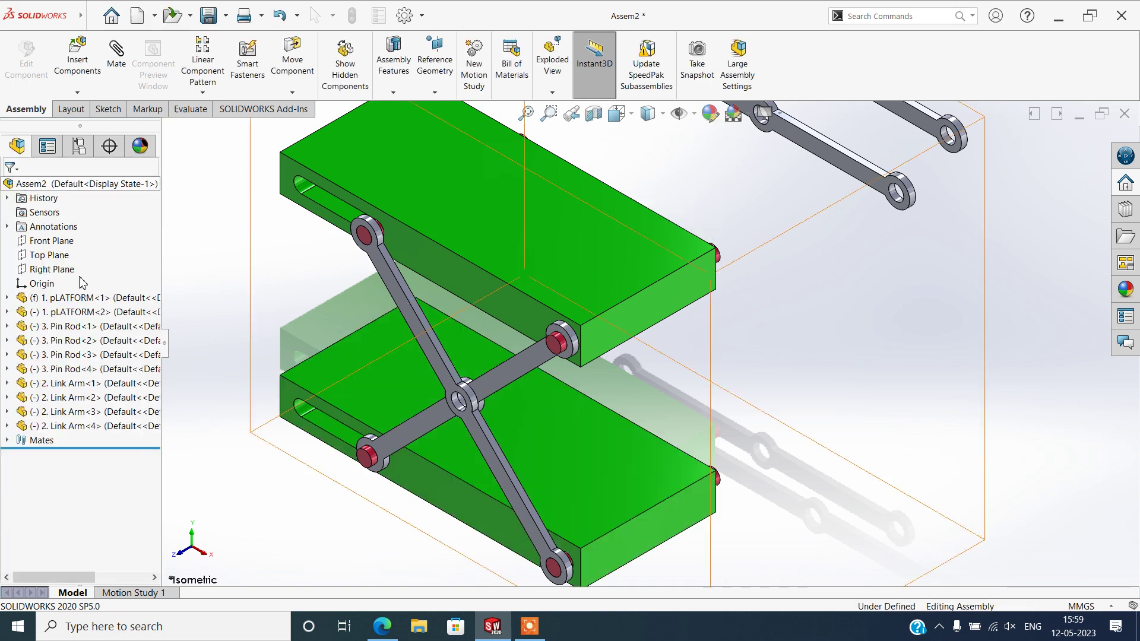
pyautogui.rightClick(316, 368)
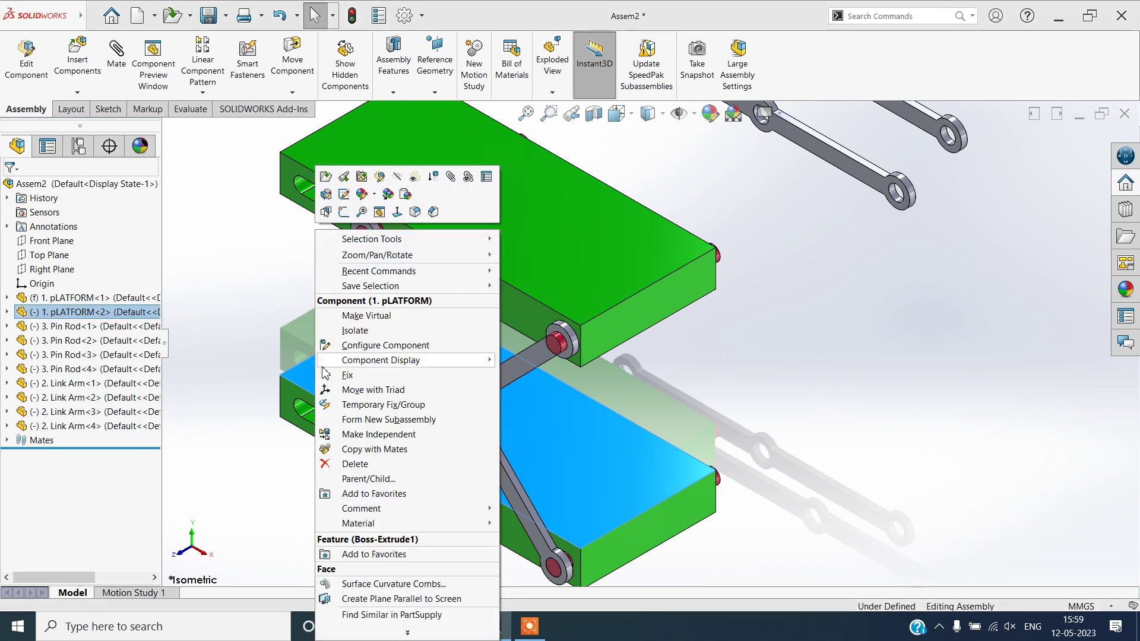
pyautogui.click(345, 373)
pyautogui.rightClick(525, 215)
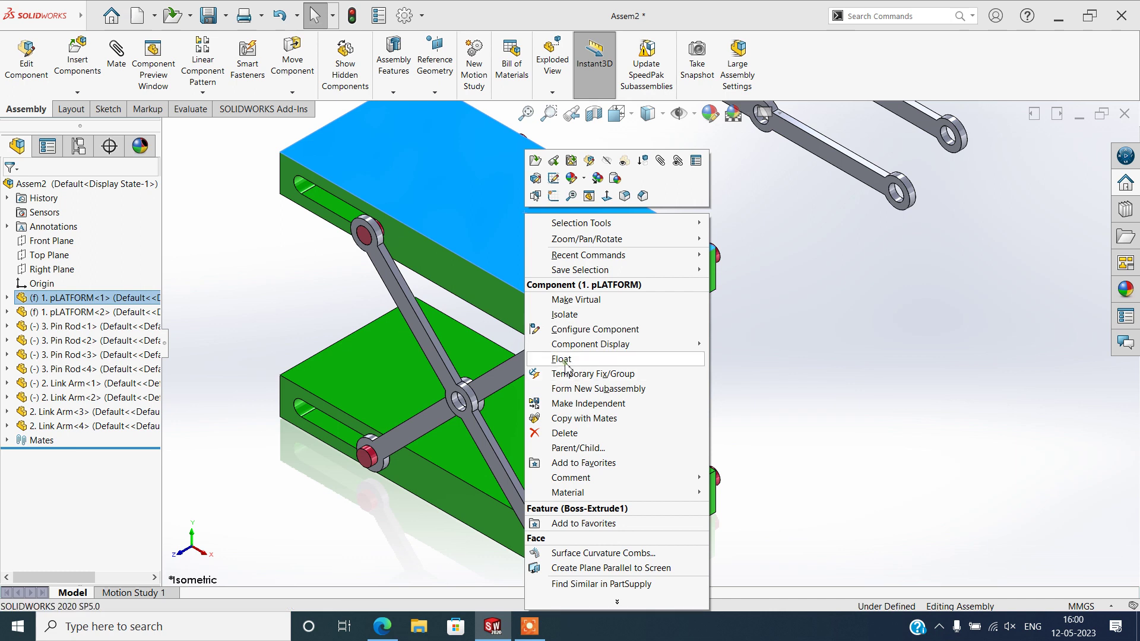
pyautogui.click(561, 359)
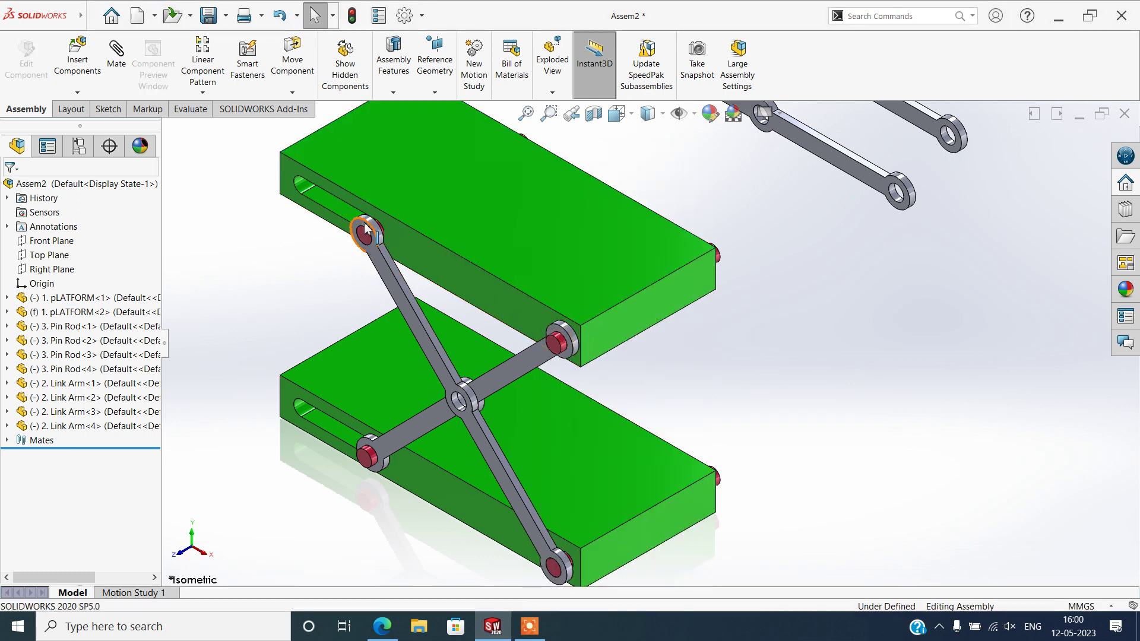
# Lower and raise the upper platform to test the scissor, then select the loose link arm's hole
pyautogui.moveTo(306, 181)
pyautogui.mouseDown()
pyautogui.moveTo(358, 356)
pyautogui.moveTo(360, 400)
pyautogui.mouseUp()
pyautogui.moveTo(360, 347)
pyautogui.mouseDown()
pyautogui.moveTo(378, 218)
pyautogui.moveTo(407, 327)
pyautogui.moveTo(408, 258)
pyautogui.mouseUp()
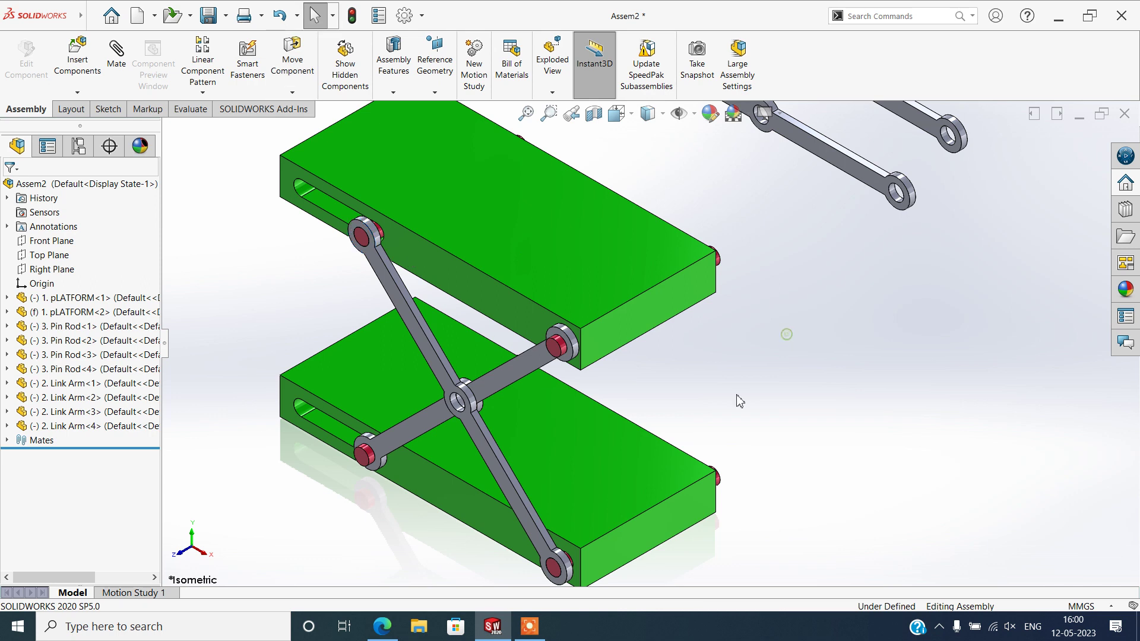
pyautogui.moveTo(784, 330); pyautogui.dragTo(808, 350, button='middle')
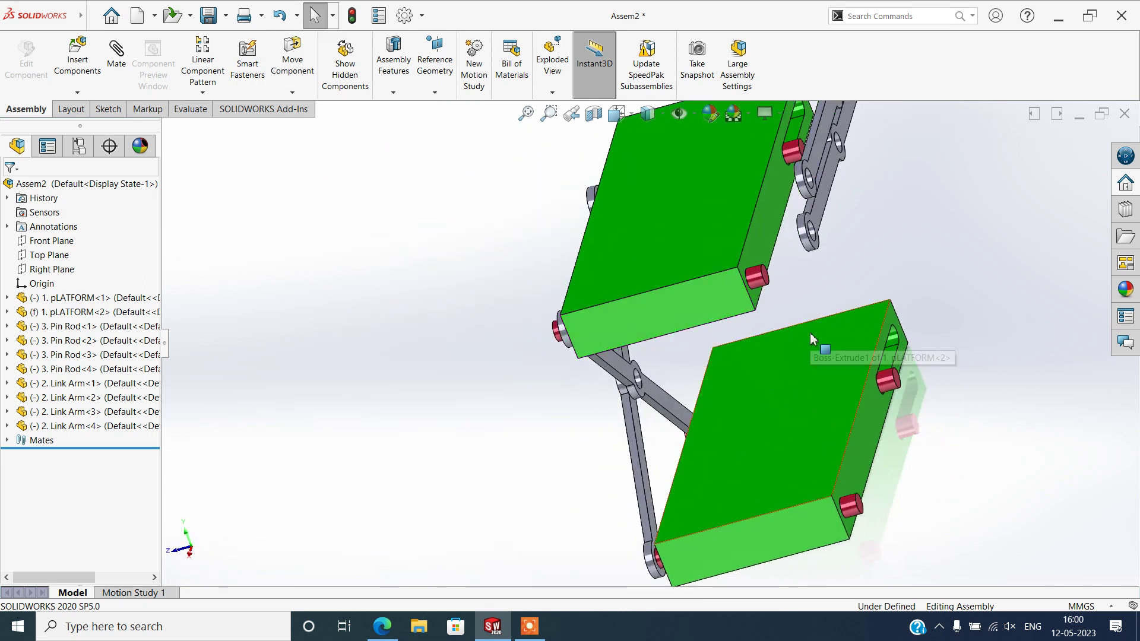
pyautogui.moveTo(853, 435)
pyautogui.mouseDown(button='middle')
pyautogui.moveTo(866, 333)
pyautogui.moveTo(820, 457)
pyautogui.moveTo(791, 480)
pyautogui.mouseUp(button='middle')
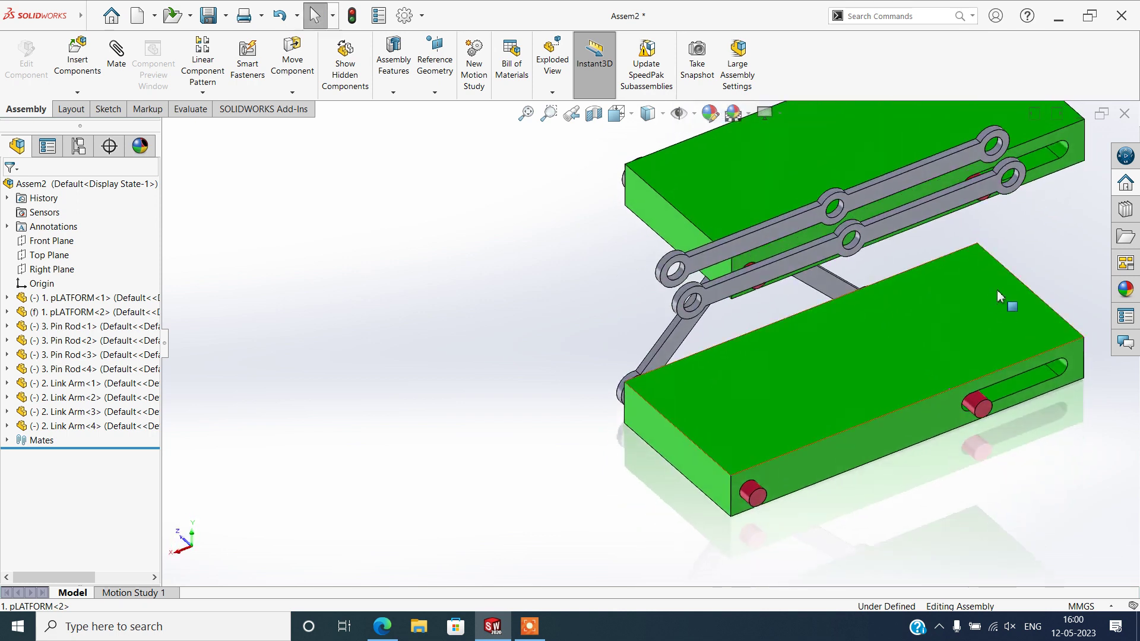
pyautogui.scroll(-3, 998, 267)
pyautogui.scroll(-3, 950, 279)
pyautogui.scroll(6, 775, 407)
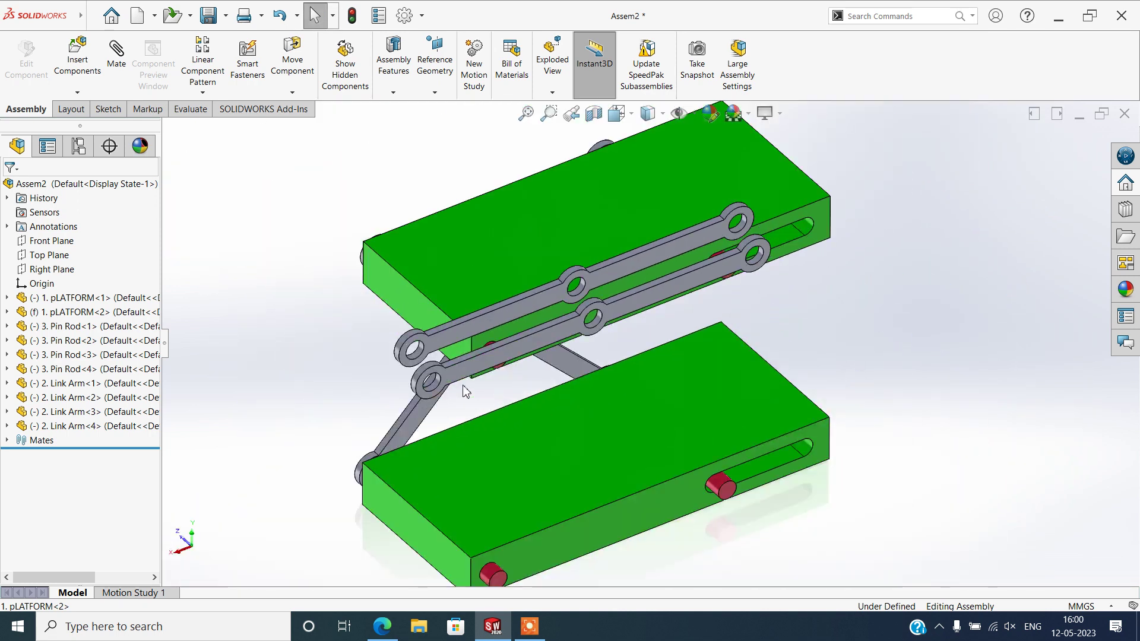
pyautogui.scroll(-2, 466, 391)
pyautogui.click(471, 380)
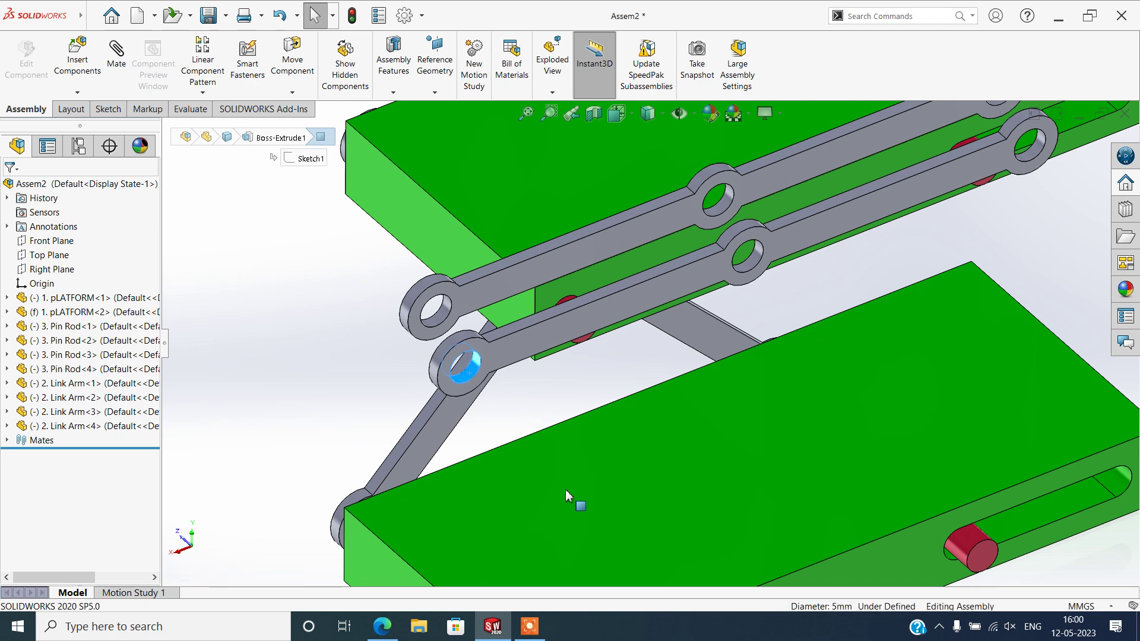
pyautogui.scroll(3, 664, 516)
pyautogui.scroll(-3, 664, 516)
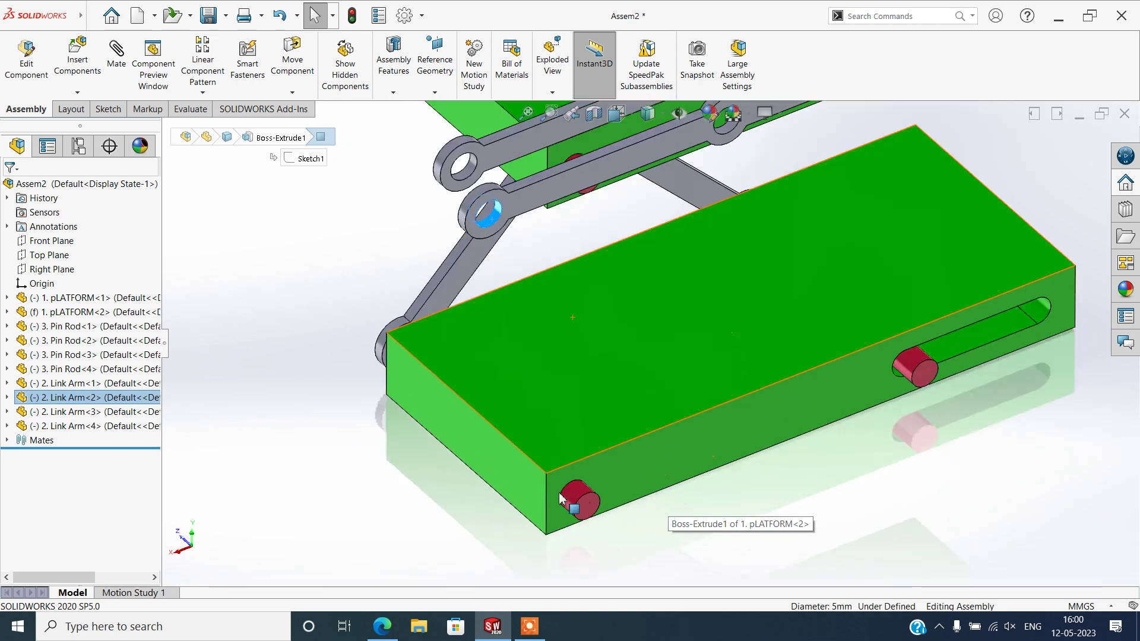
# Mate the Link Arm-2 hole concentric with Pin Rod-2
pyautogui.click(123, 73)
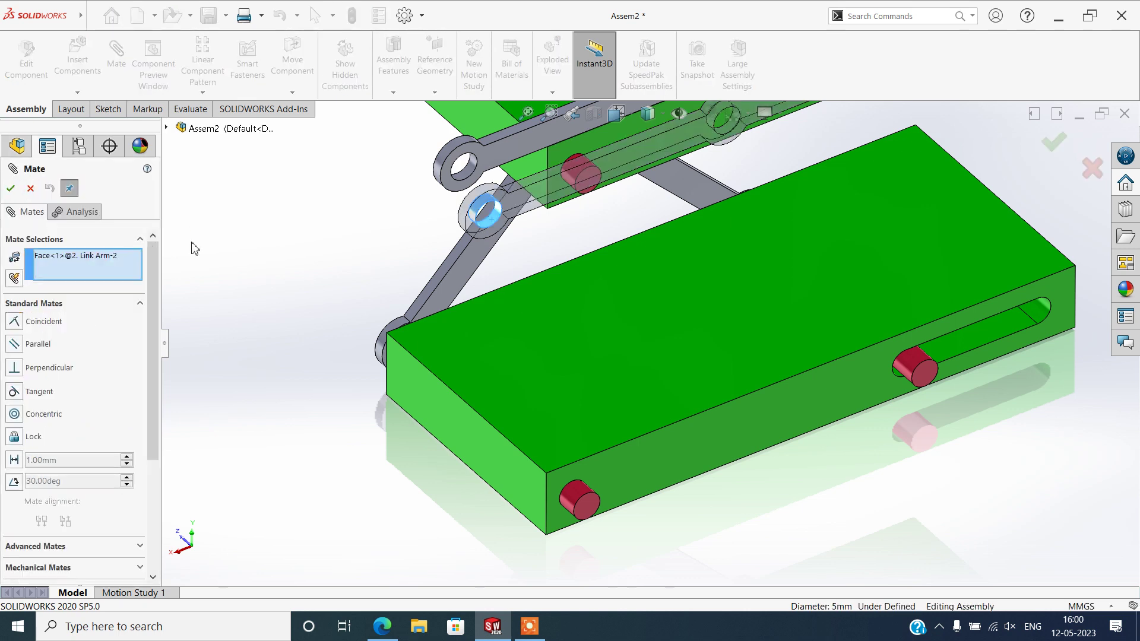
pyautogui.click(580, 491)
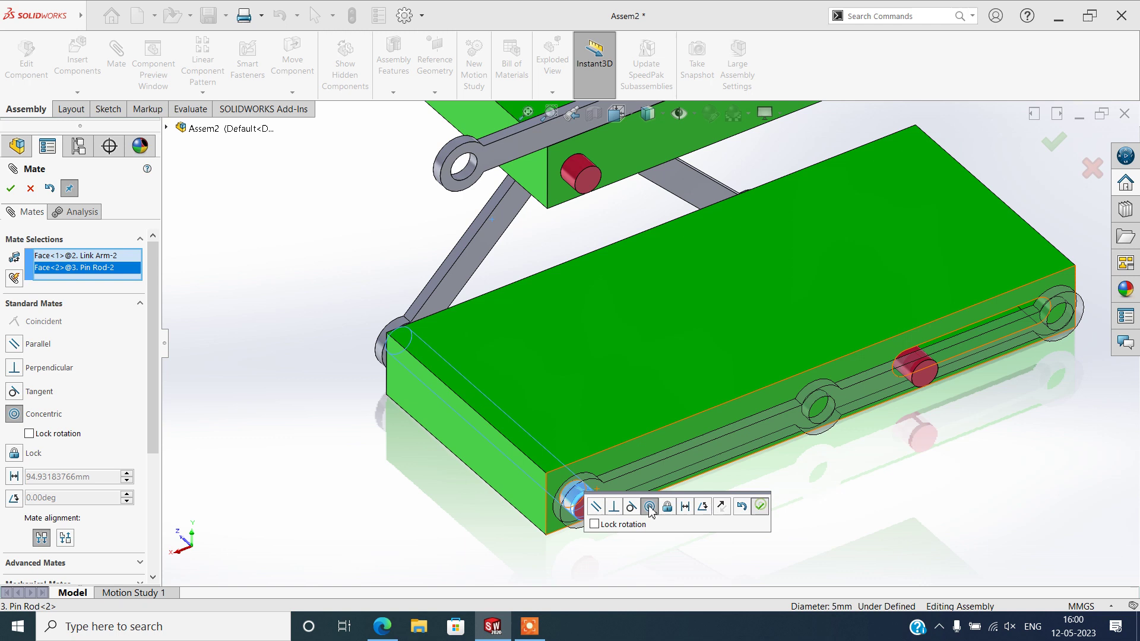
pyautogui.press('Return')
pyautogui.scroll(-5, 594, 493)
pyautogui.moveTo(607, 467); pyautogui.dragTo(591, 466)
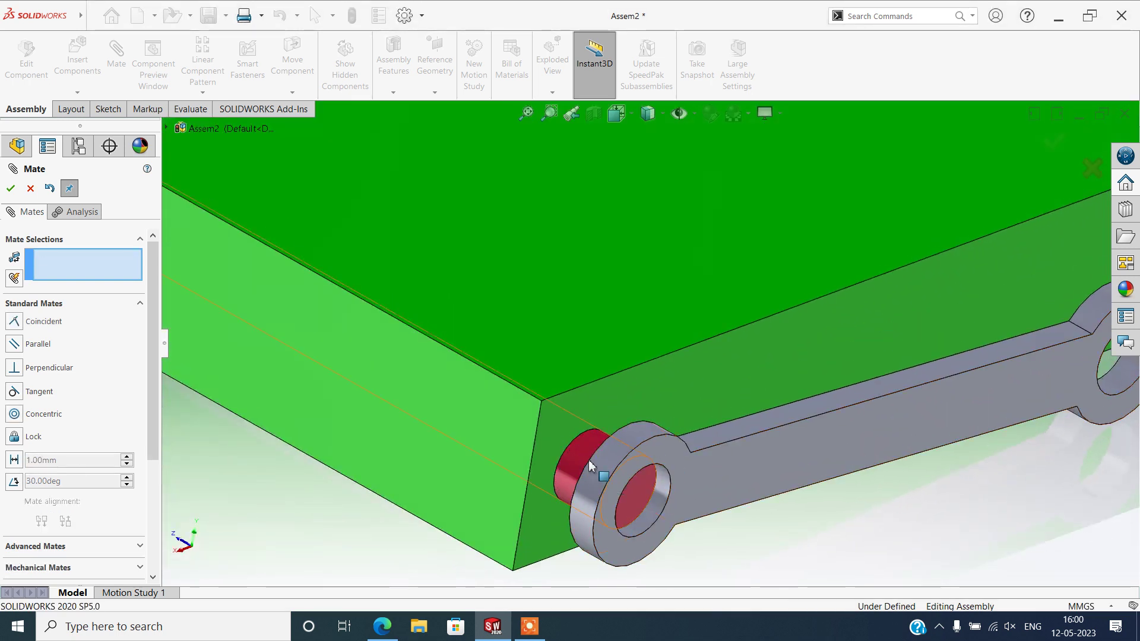
# Mate the link arm's inner face coincident with the platform side face
pyautogui.moveTo(589, 459); pyautogui.dragTo(649, 471, button='middle')
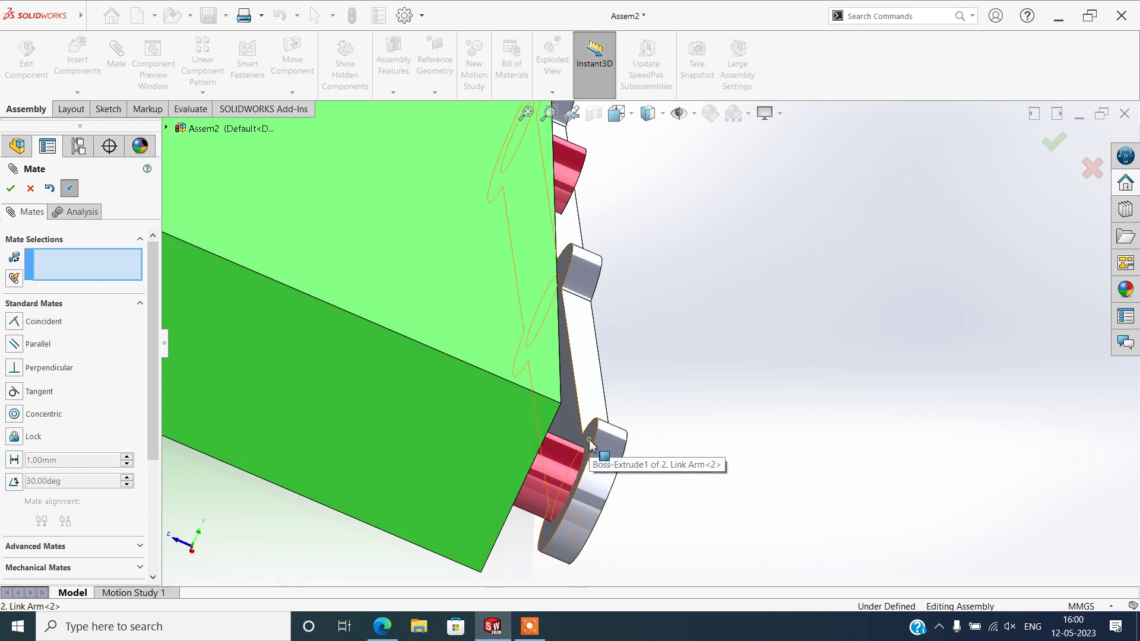
pyautogui.click(591, 444)
pyautogui.click(649, 453)
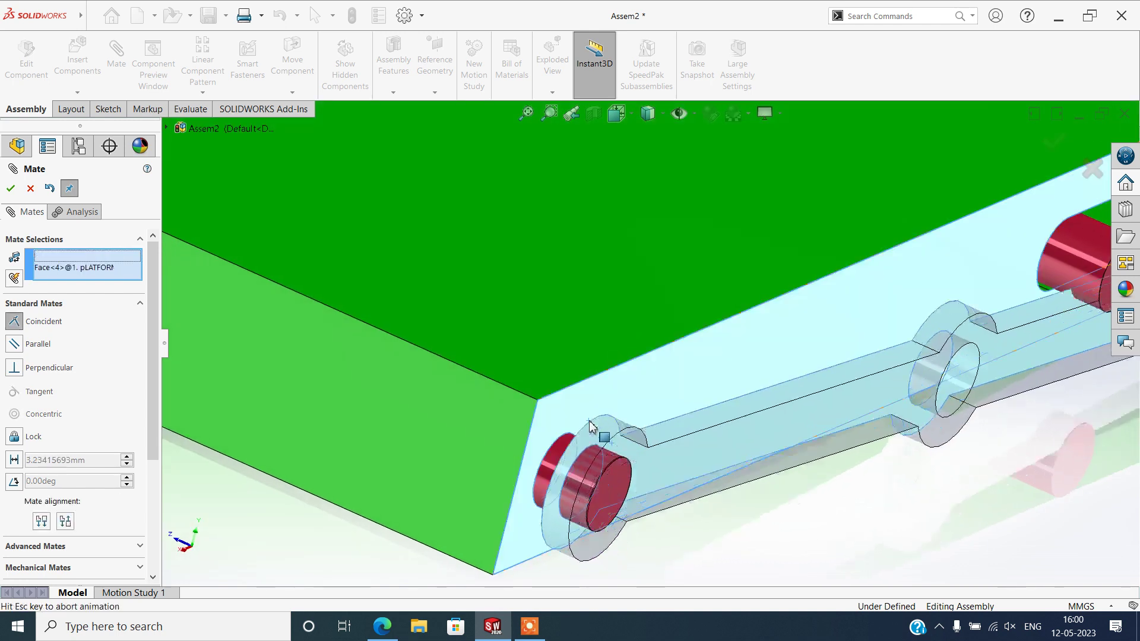
pyautogui.click(591, 426)
pyautogui.click(754, 443)
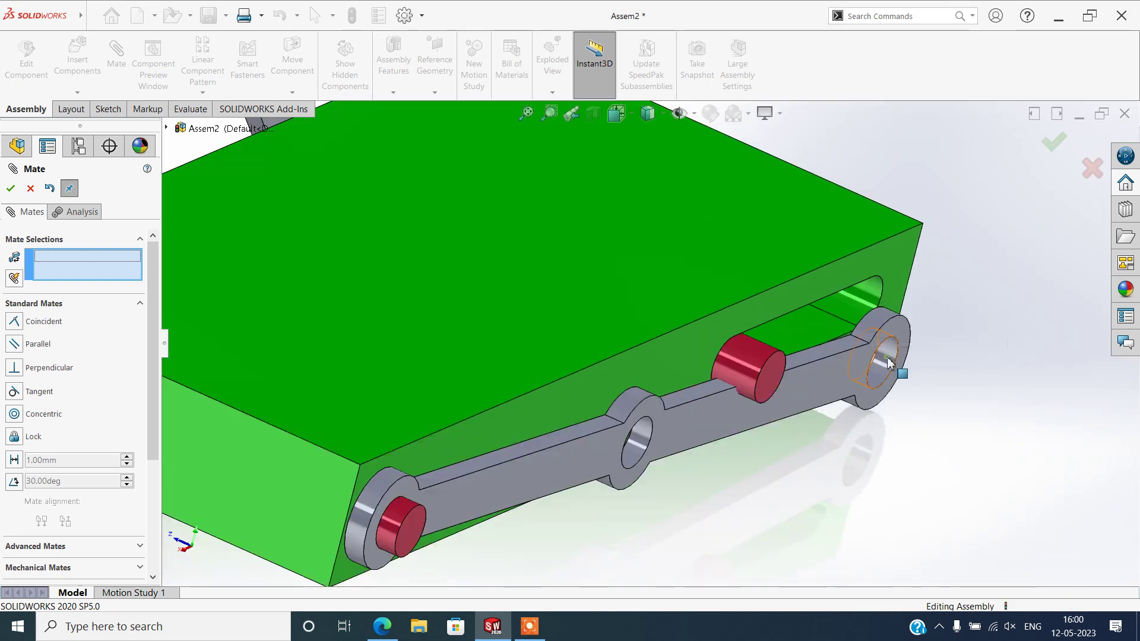
# Mate the arm's other end hole concentric with Pin Rod-4 on the upper platform (Concentric9)
pyautogui.click(889, 364)
pyautogui.scroll(3, 865, 209)
pyautogui.scroll(2, 749, 177)
pyautogui.scroll(-3, 749, 177)
pyautogui.scroll(-2, 653, 354)
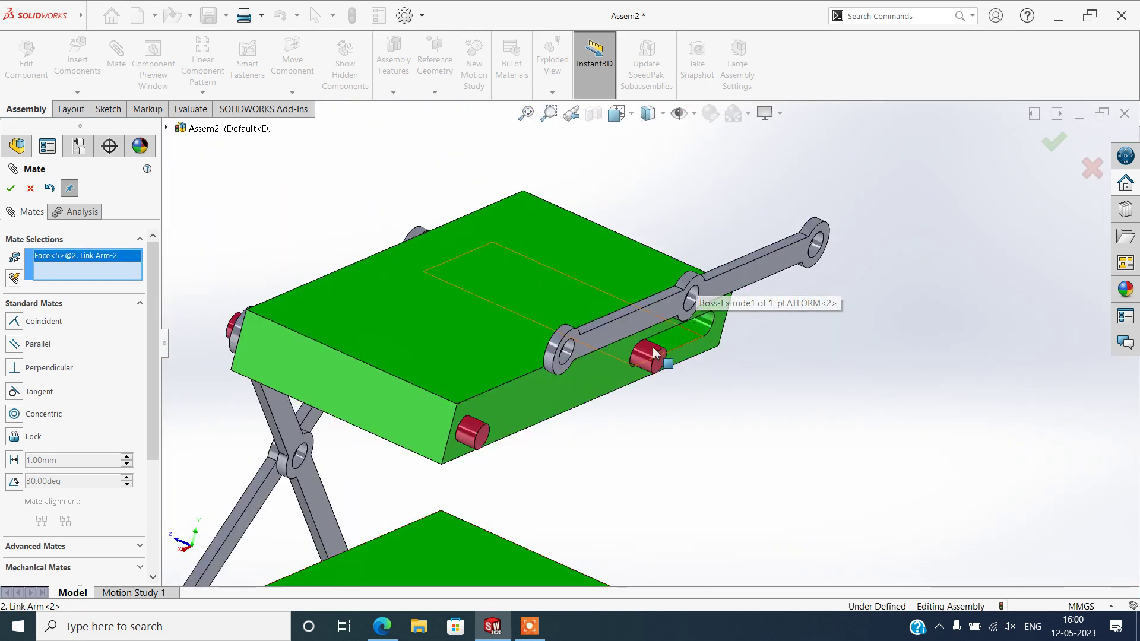
pyautogui.click(653, 353)
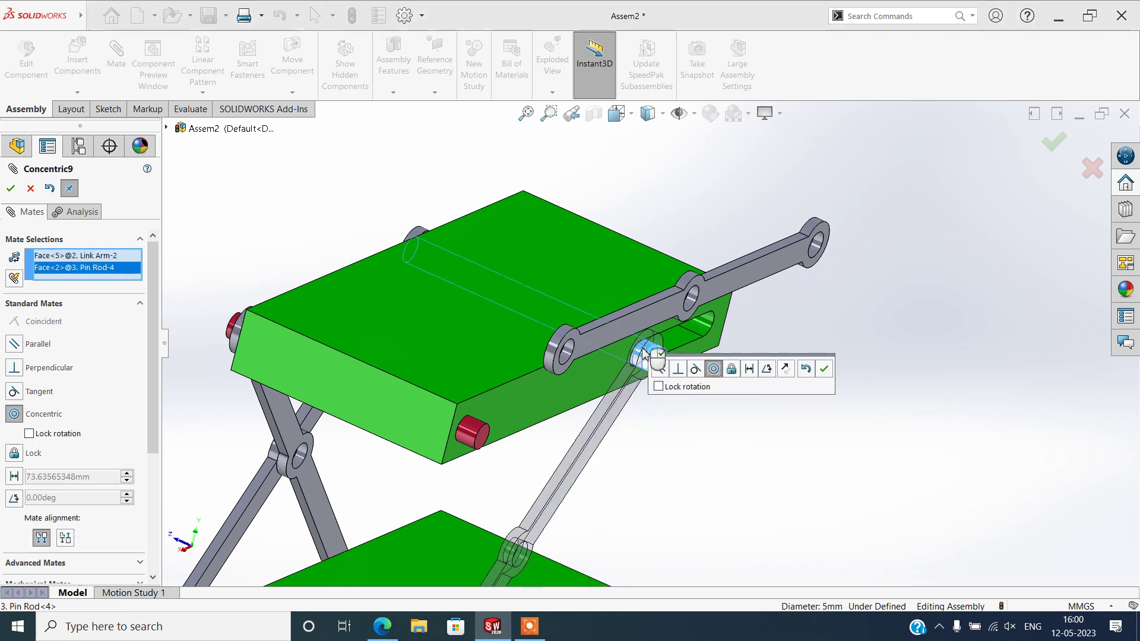
pyautogui.click(824, 369)
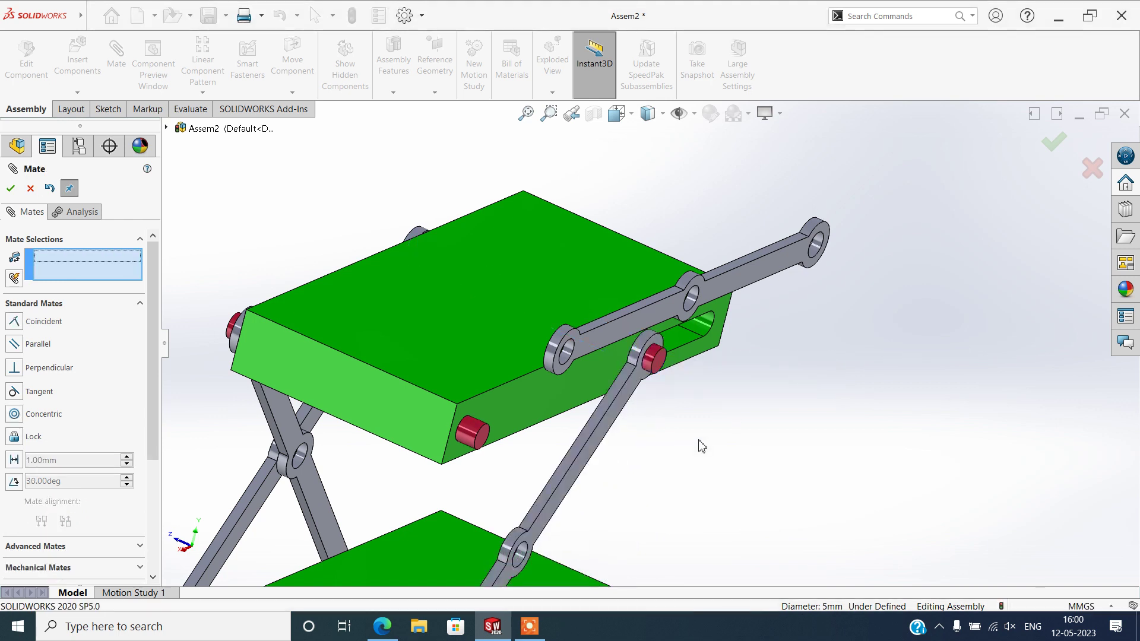
# Inspect the linkage from several angles and abandon a trial coincident mate between the top link arm and Link Arm-2
pyautogui.press('z')
pyautogui.moveTo(507, 482)
pyautogui.mouseDown(button='middle')
pyautogui.moveTo(556, 488)
pyautogui.moveTo(557, 379)
pyautogui.moveTo(557, 482)
pyautogui.mouseUp(button='middle')
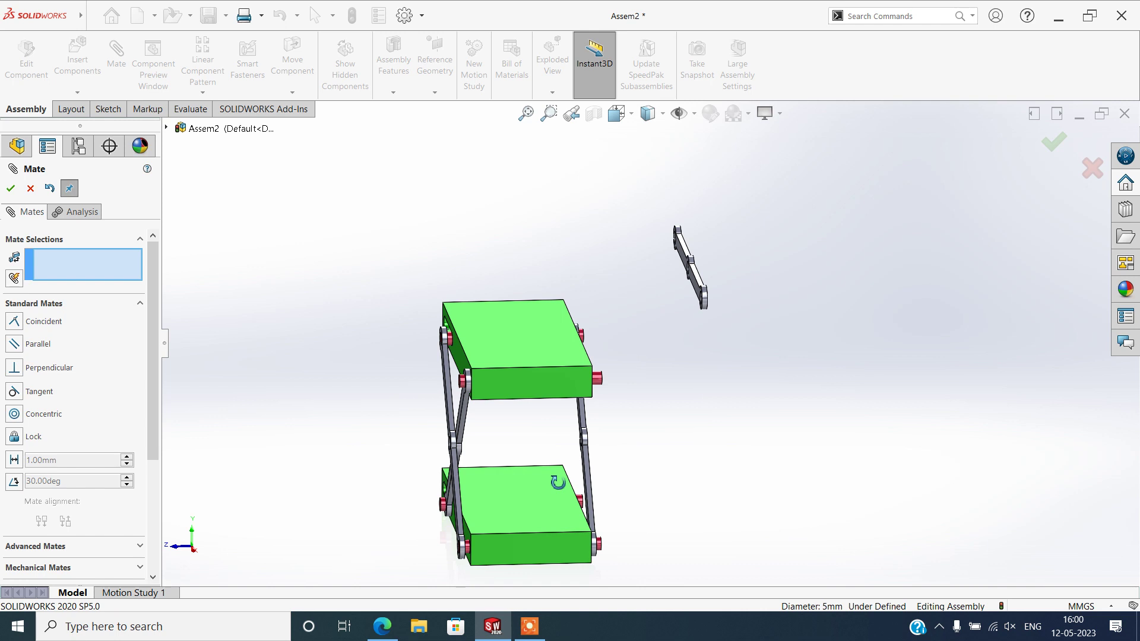
pyautogui.moveTo(558, 482); pyautogui.dragTo(521, 478, button='middle')
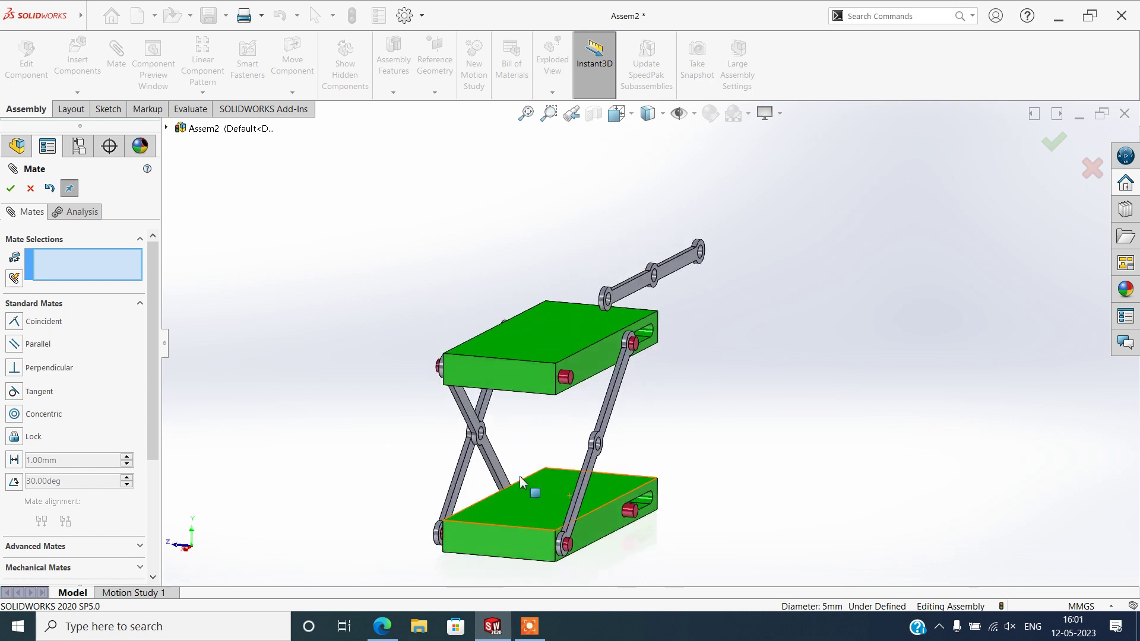
pyautogui.scroll(-5, 552, 466)
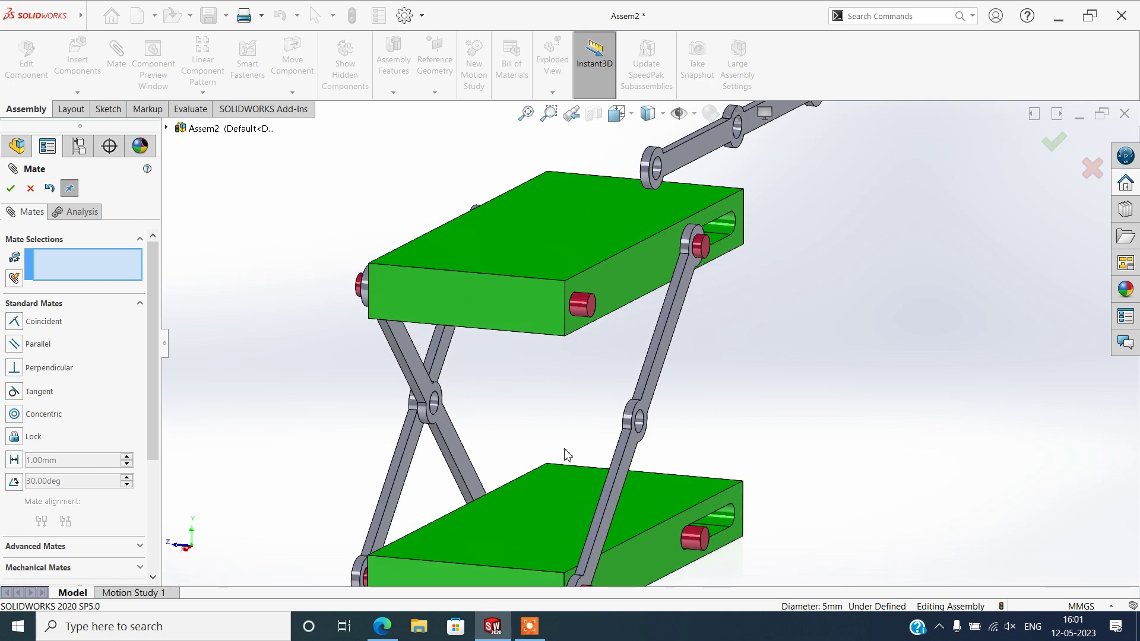
pyautogui.scroll(2, 569, 470)
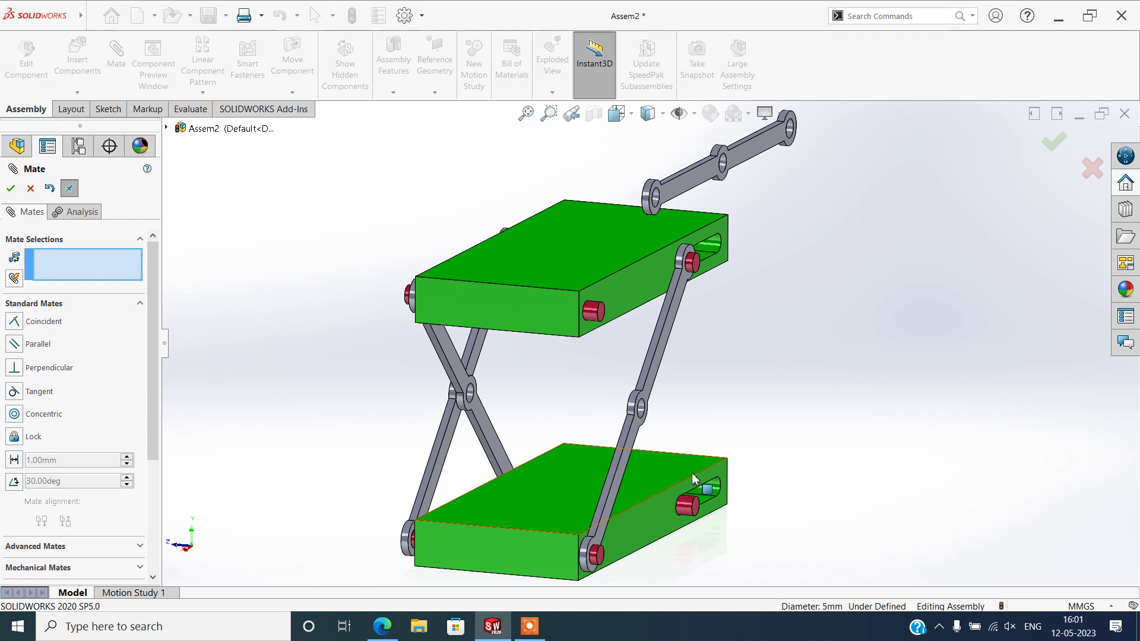
pyautogui.moveTo(654, 481)
pyautogui.mouseDown(button='middle')
pyautogui.moveTo(693, 499)
pyautogui.moveTo(676, 497)
pyautogui.mouseUp(button='middle')
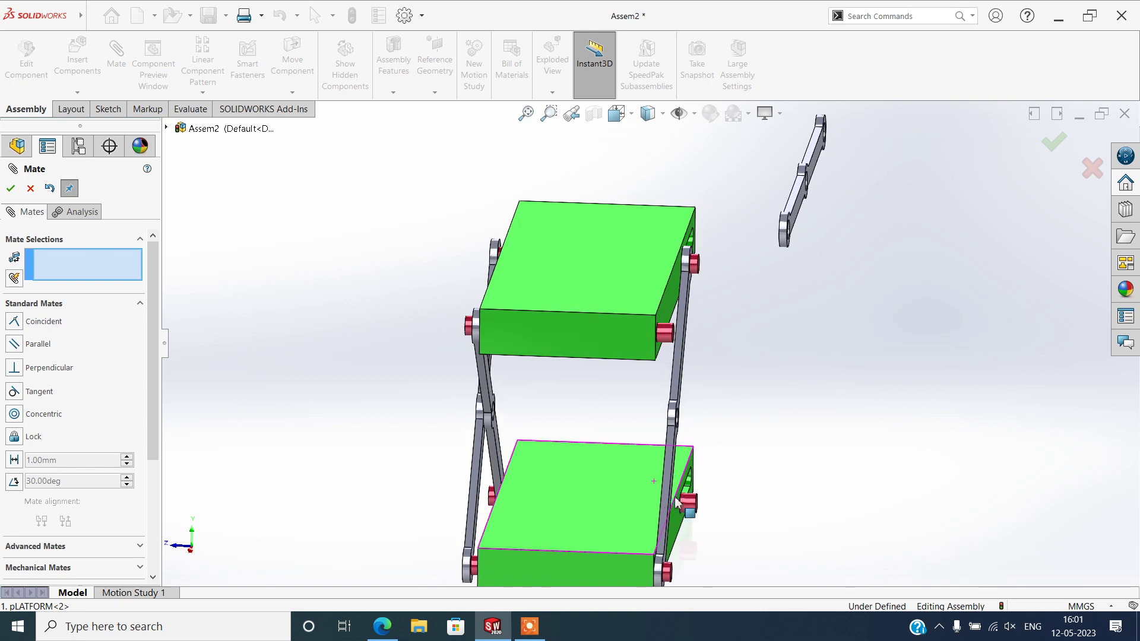
pyautogui.moveTo(744, 412); pyautogui.dragTo(721, 420, button='middle')
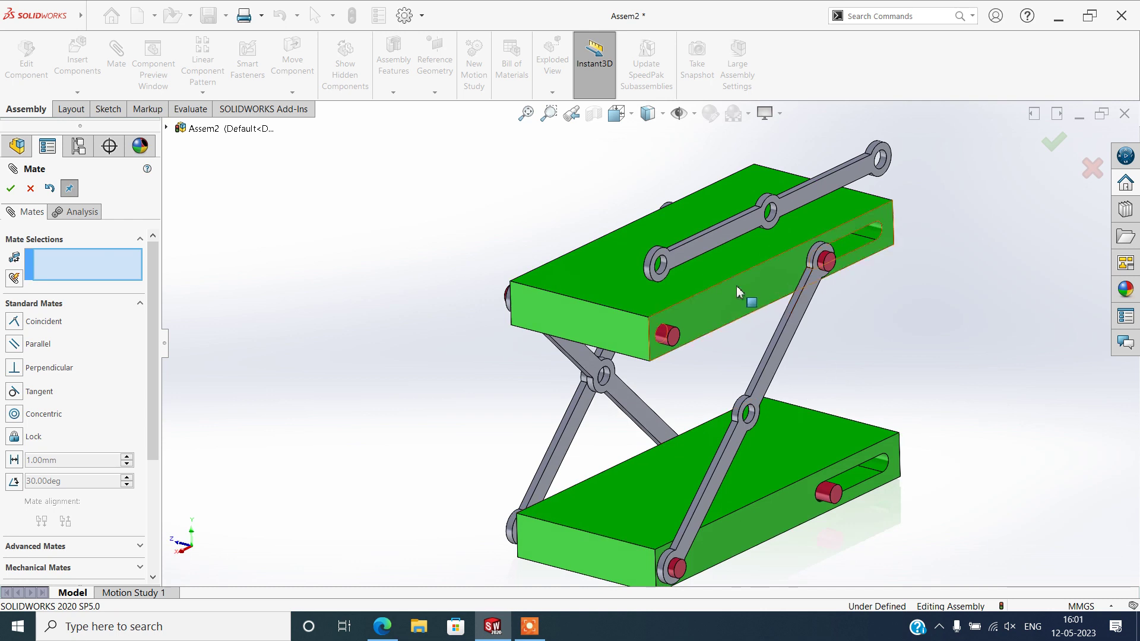
pyautogui.scroll(-3, 733, 298)
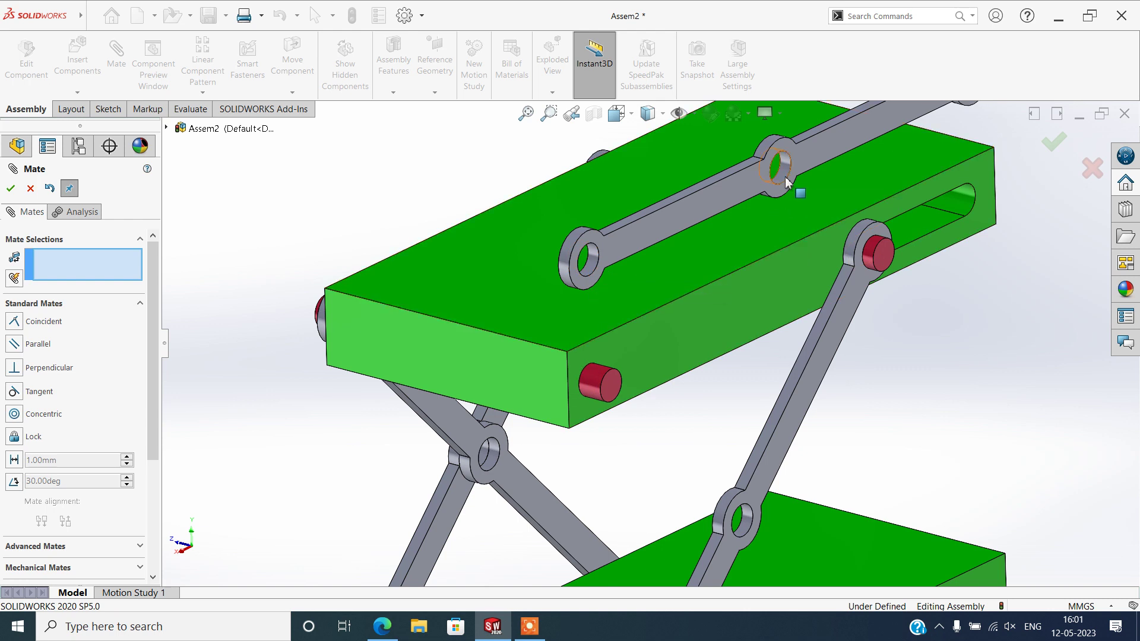
pyautogui.moveTo(785, 145)
pyautogui.mouseDown(button='middle')
pyautogui.moveTo(925, 193)
pyautogui.moveTo(890, 238)
pyautogui.mouseUp(button='middle')
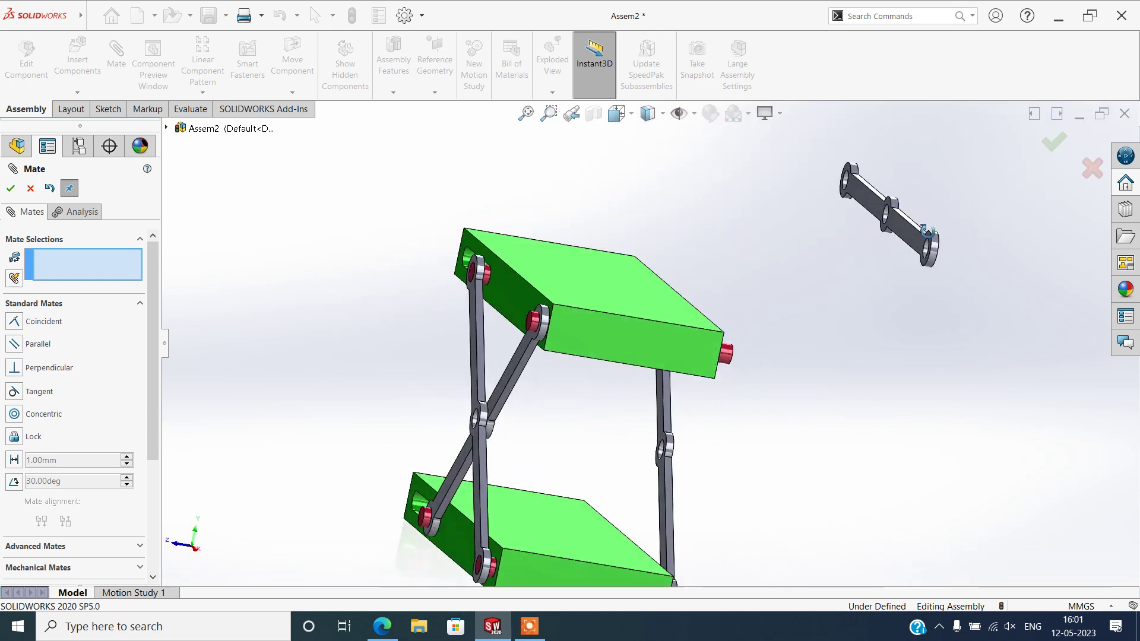
pyautogui.click(883, 239)
pyautogui.moveTo(835, 324); pyautogui.dragTo(737, 439, button='middle')
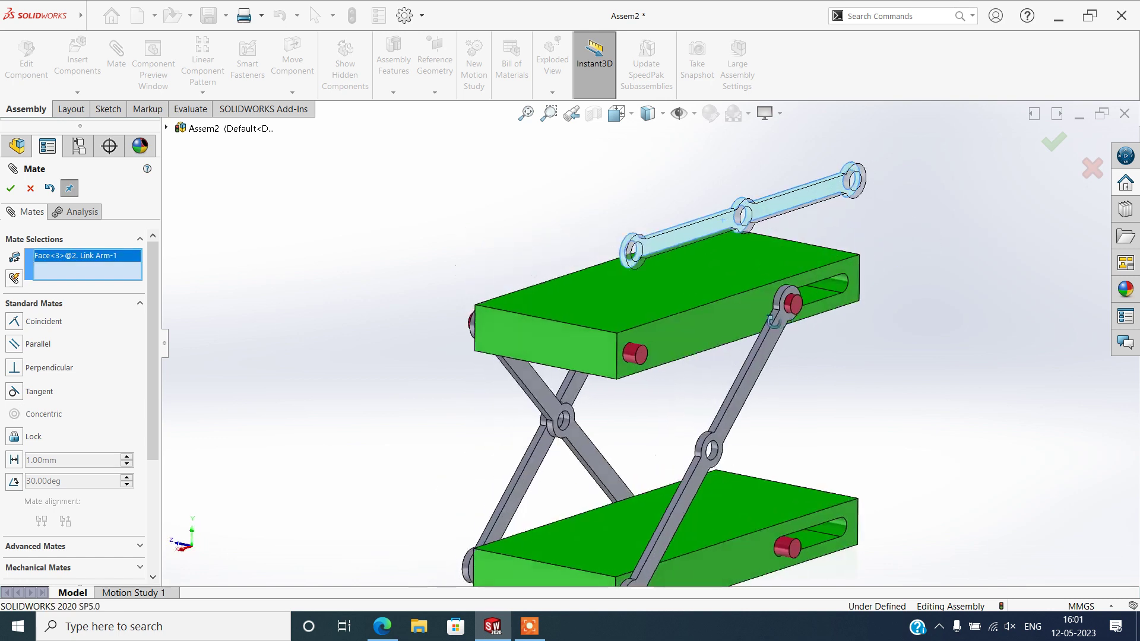
pyautogui.click(727, 431)
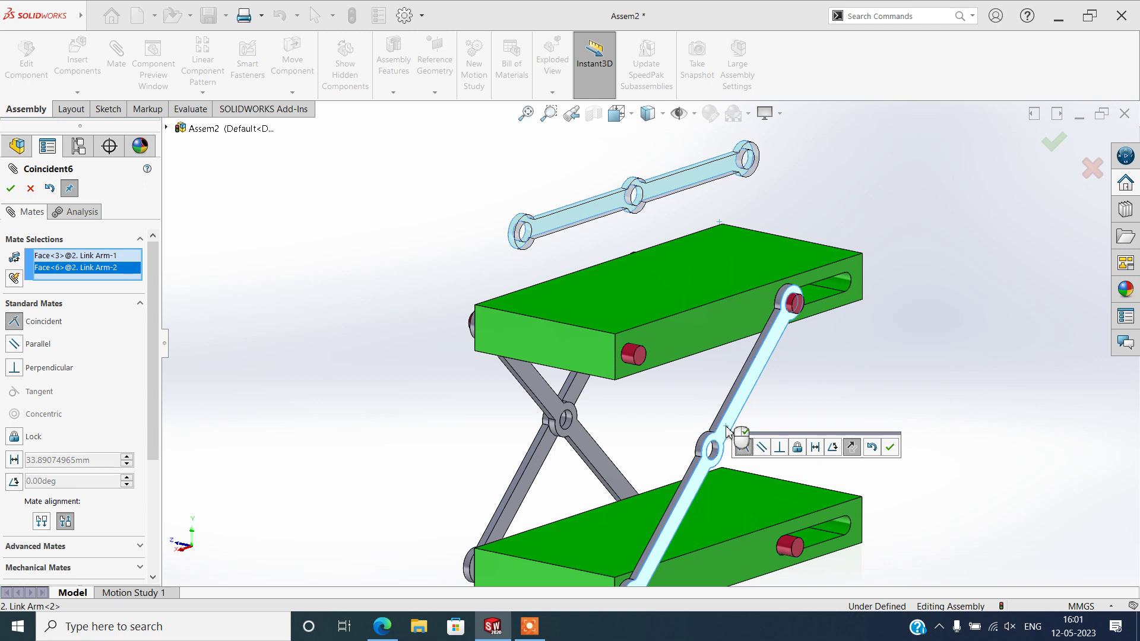
pyautogui.click(27, 190)
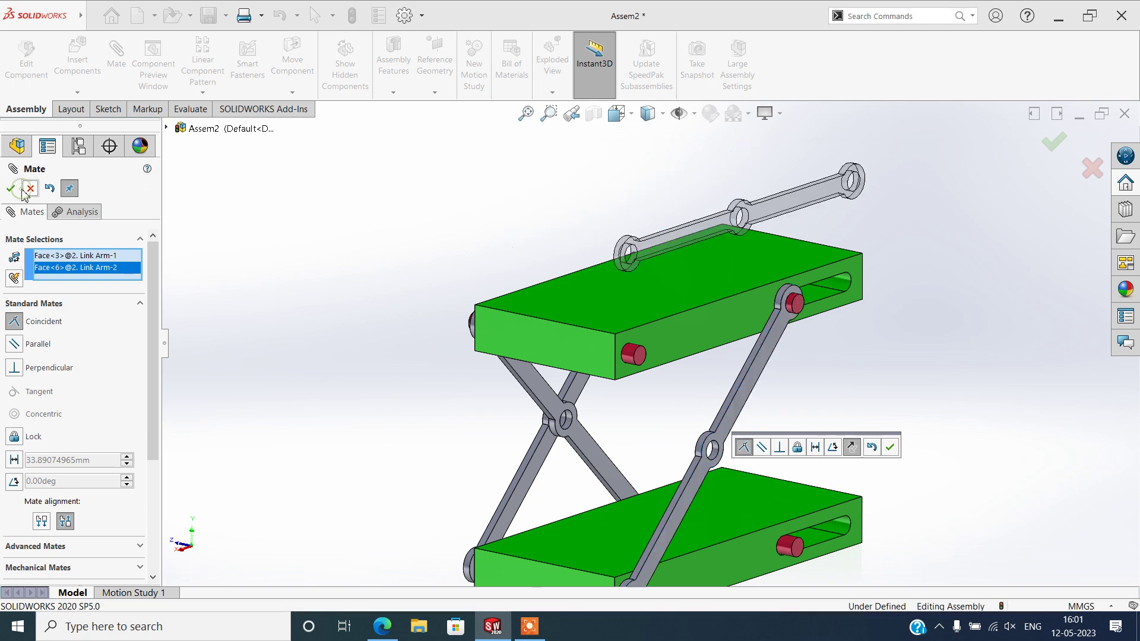
pyautogui.click(28, 191)
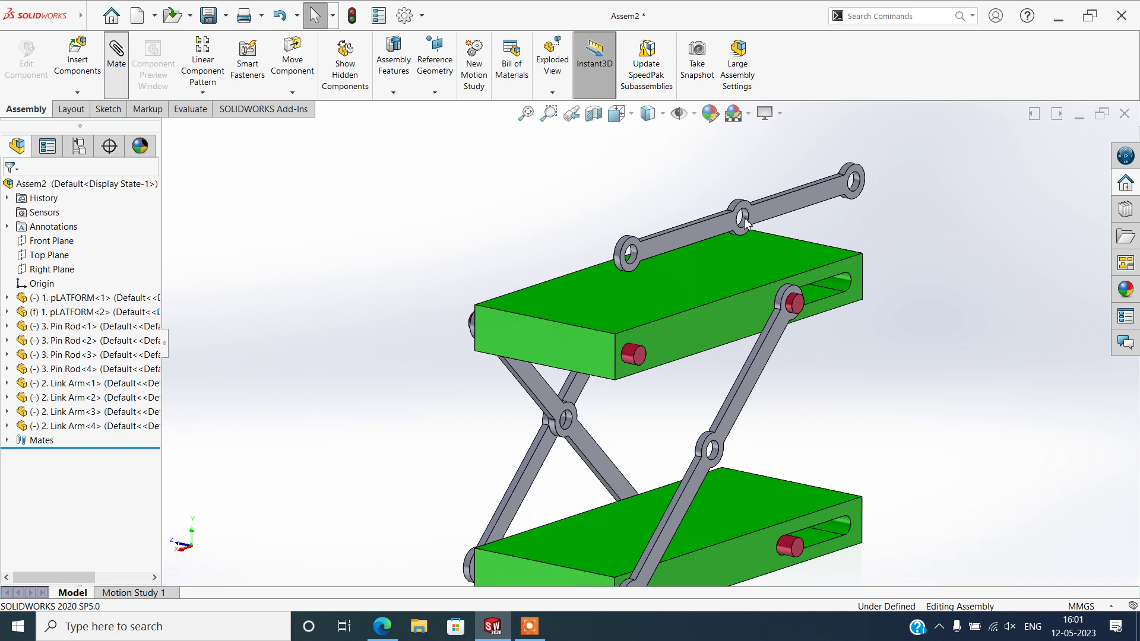
# Make the top link arm's hole concentric with the lower crossed arm's hole
pyautogui.press('m')
pyautogui.scroll(-2, 746, 223)
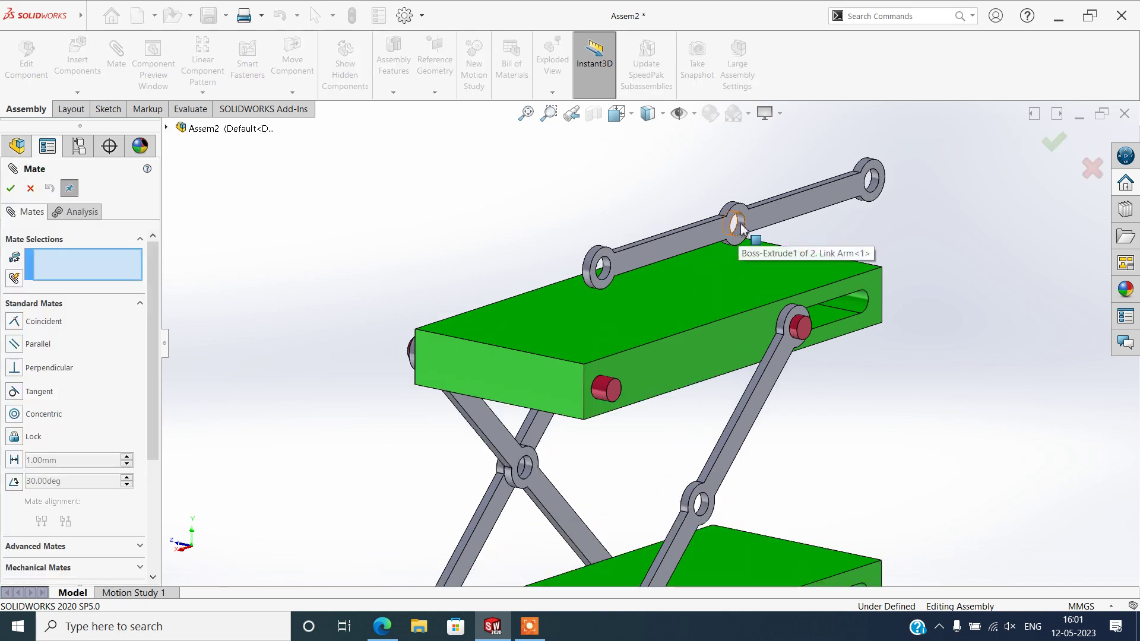
pyautogui.click(740, 233)
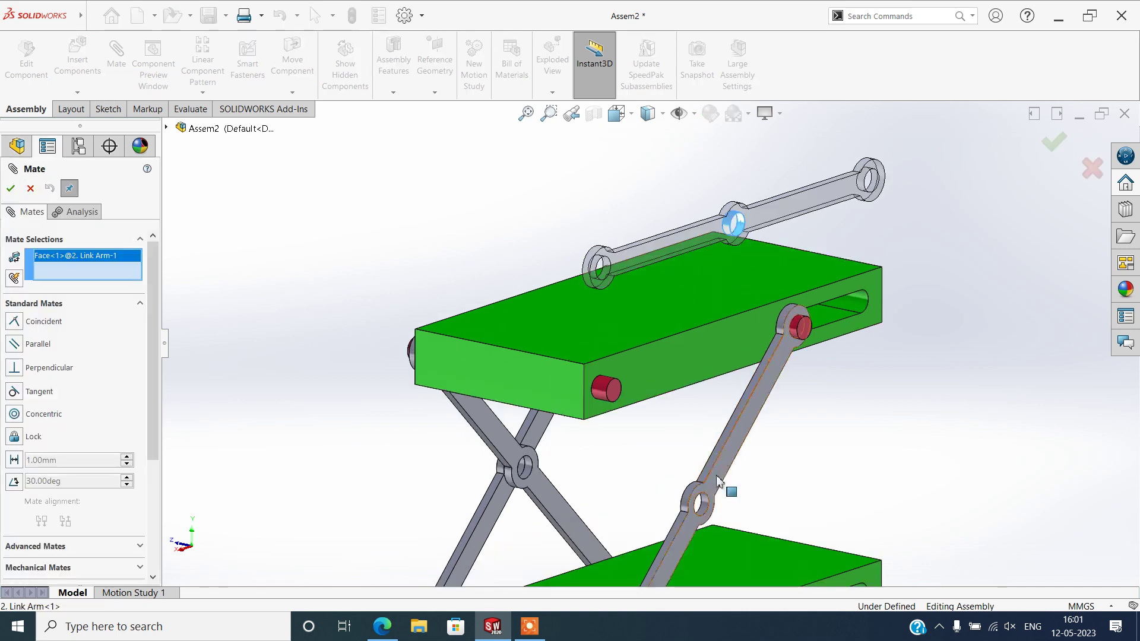
pyautogui.click(702, 505)
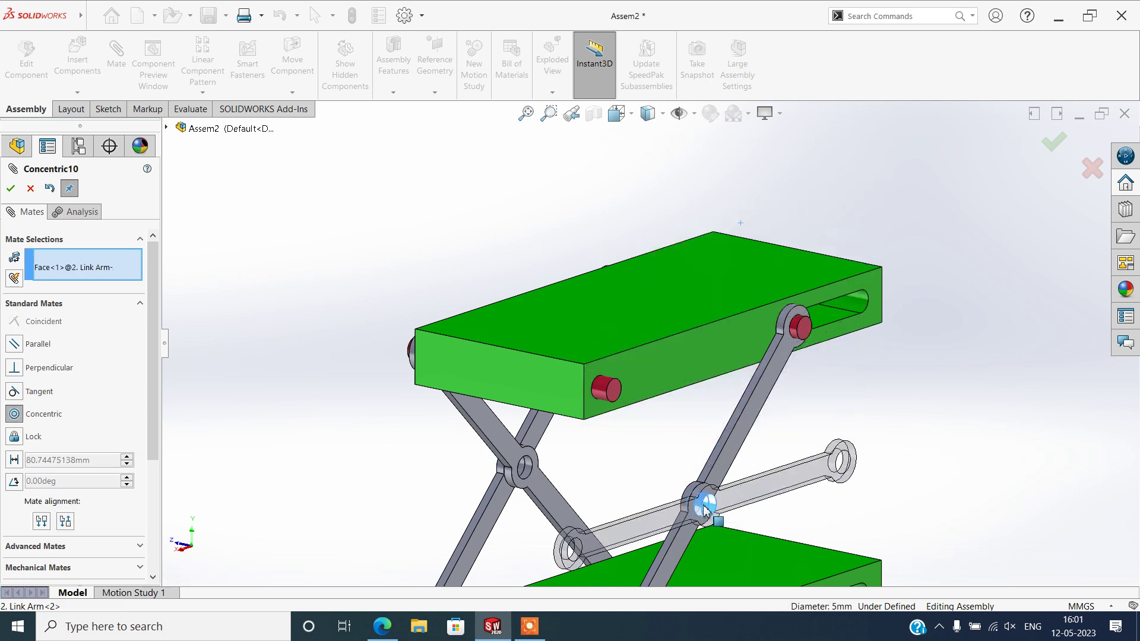
pyautogui.click(887, 528)
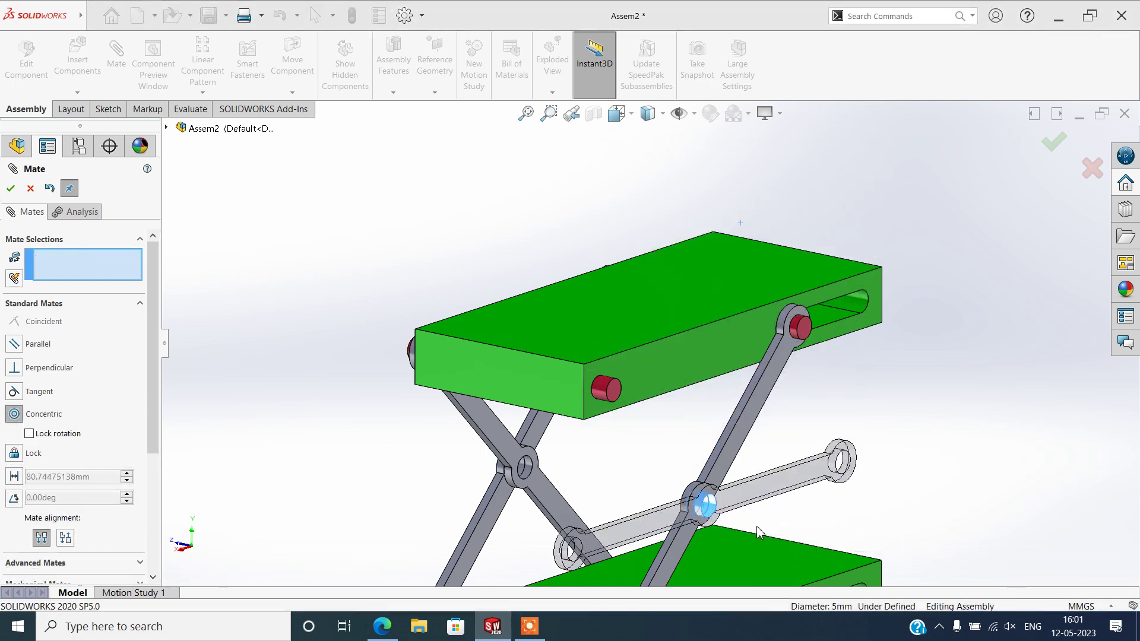
# Make the link arm's end hole concentric with the platform pin rod
pyautogui.moveTo(643, 525); pyautogui.dragTo(675, 545, button='middle')
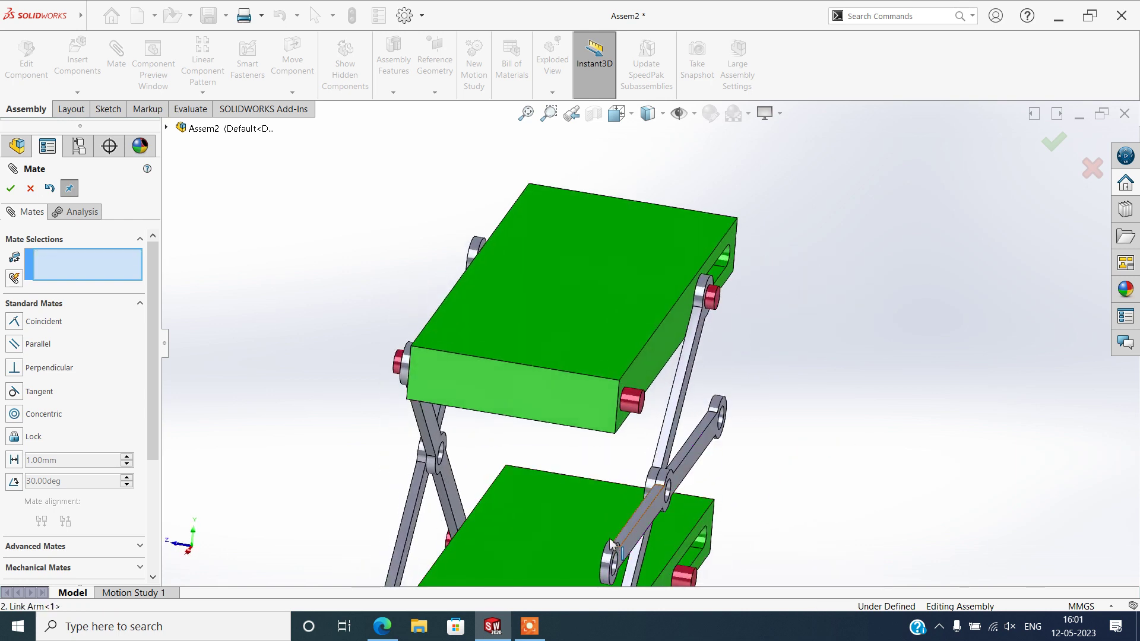
pyautogui.scroll(-2, 629, 531)
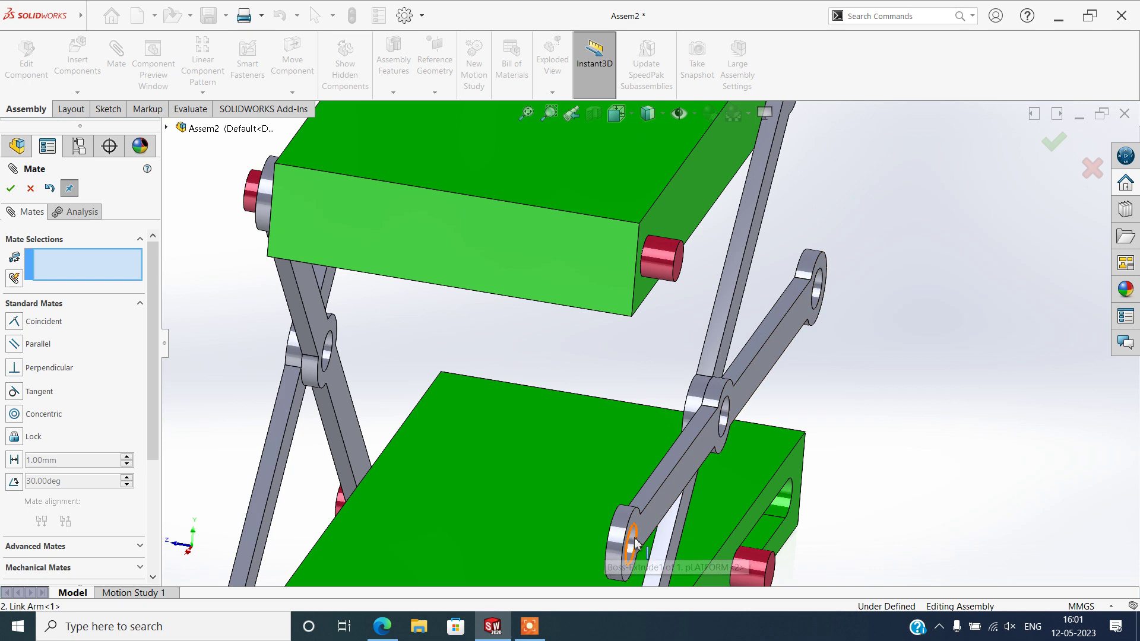
pyautogui.click(633, 548)
pyautogui.click(663, 268)
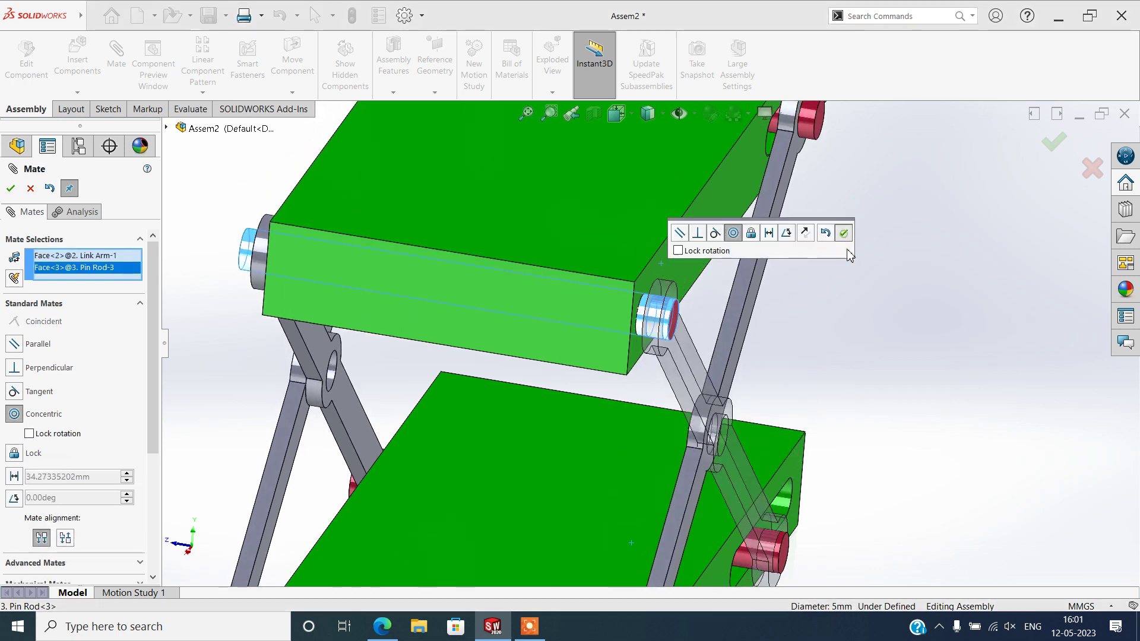
pyautogui.press('Return')
# Select a pin face on the upper platform and close the Mate PropertyManager
pyautogui.moveTo(803, 548); pyautogui.dragTo(831, 481, button='middle')
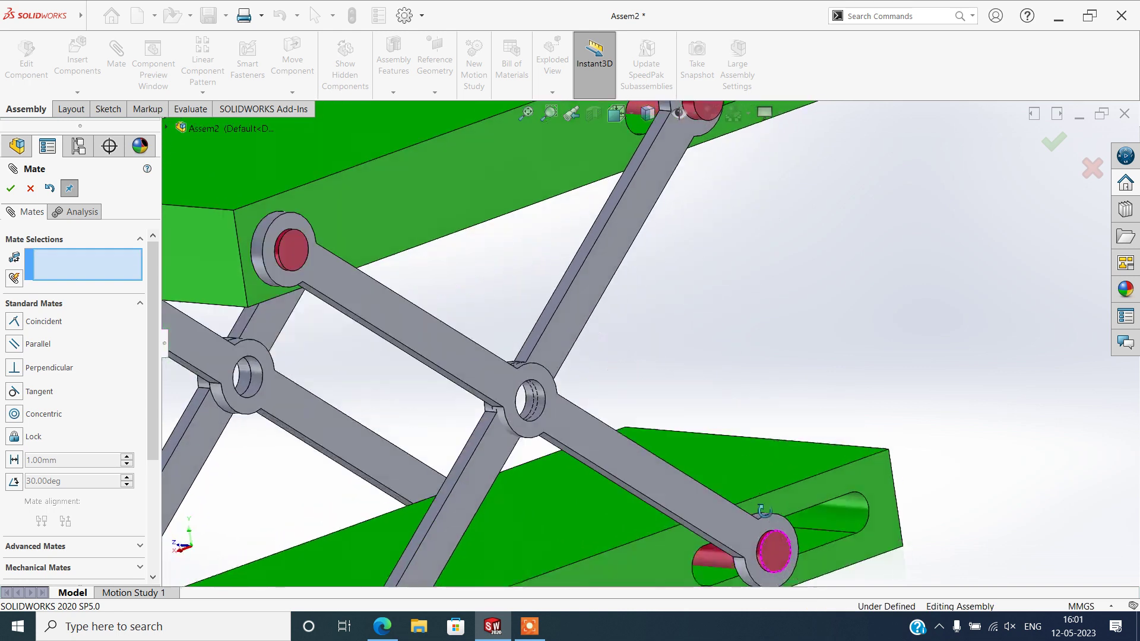
pyautogui.scroll(5, 842, 457)
pyautogui.moveTo(782, 329); pyautogui.dragTo(818, 429, button='middle')
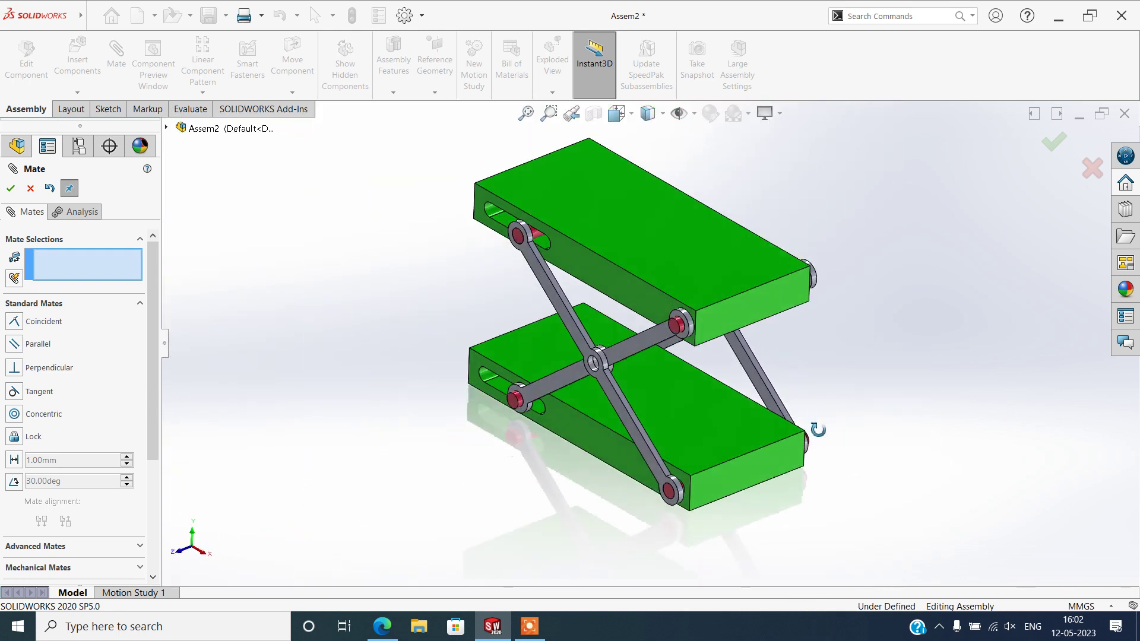
pyautogui.scroll(-3, 869, 278)
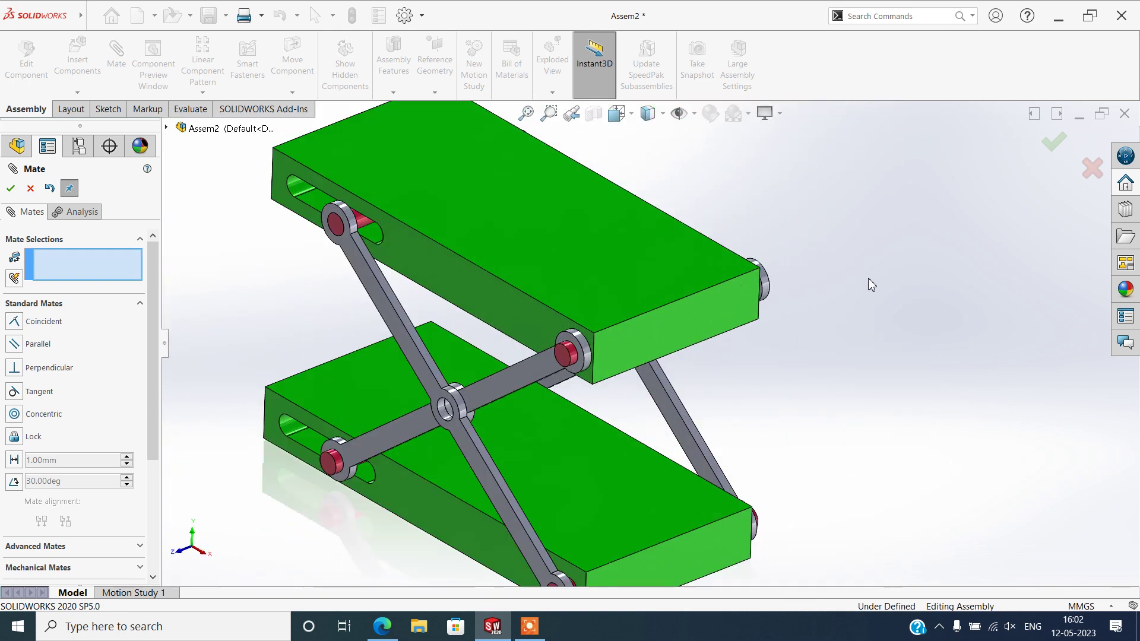
pyautogui.click(339, 230)
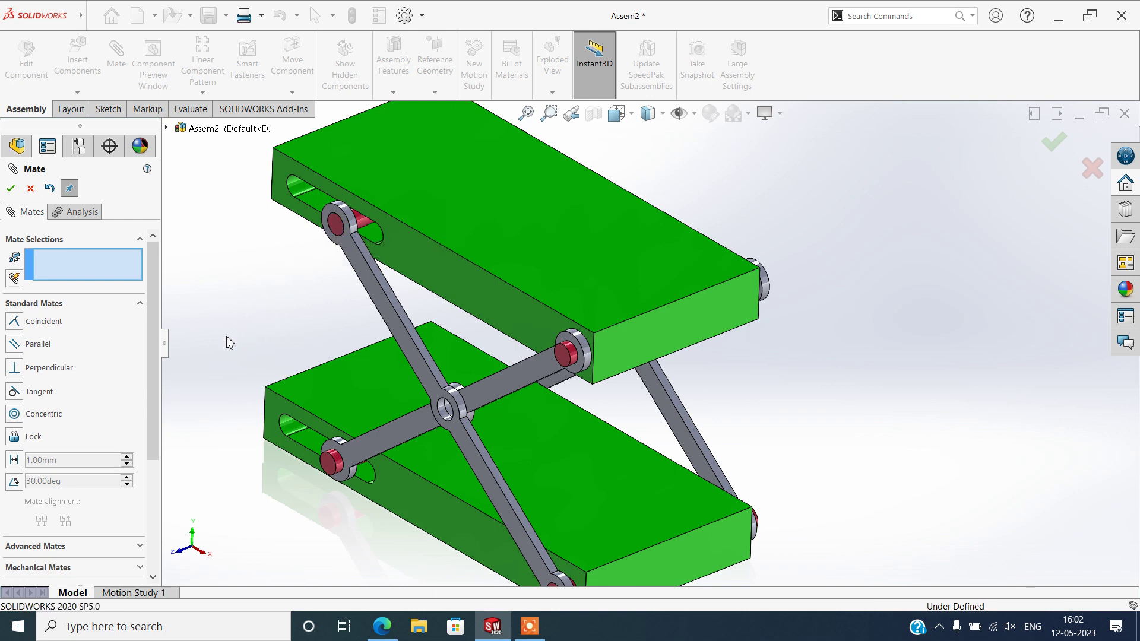
pyautogui.click(30, 189)
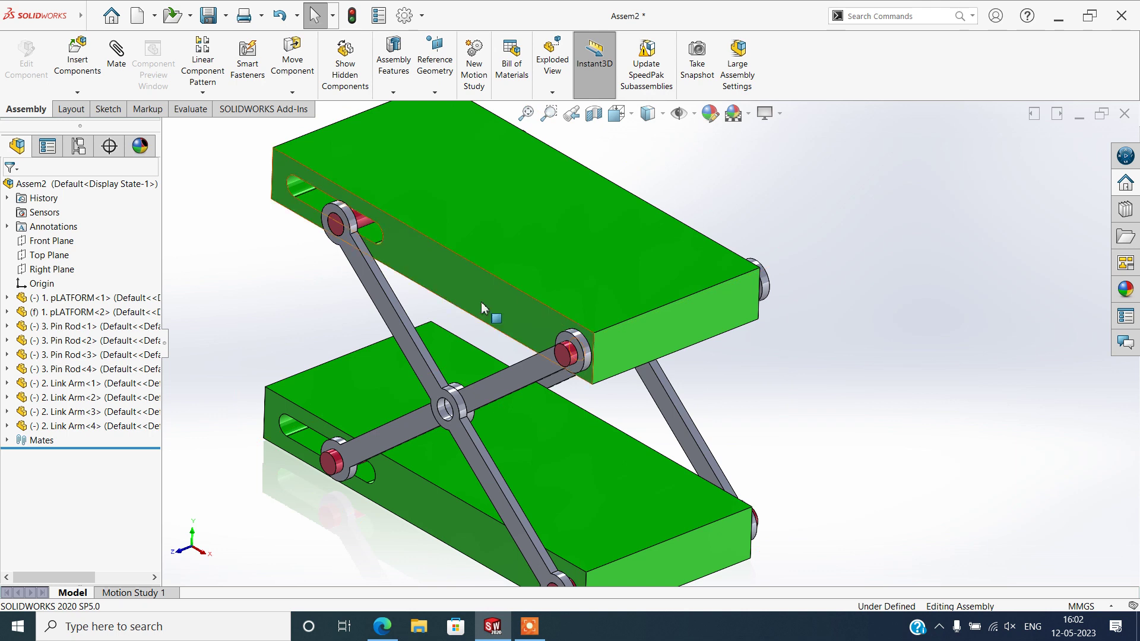
# Drag the platform and a link arm to test the scissor motion, leaving the upper platform lowered
pyautogui.moveTo(383, 282)
pyautogui.mouseDown()
pyautogui.moveTo(302, 204)
pyautogui.moveTo(364, 292)
pyautogui.moveTo(591, 355)
pyautogui.mouseUp()
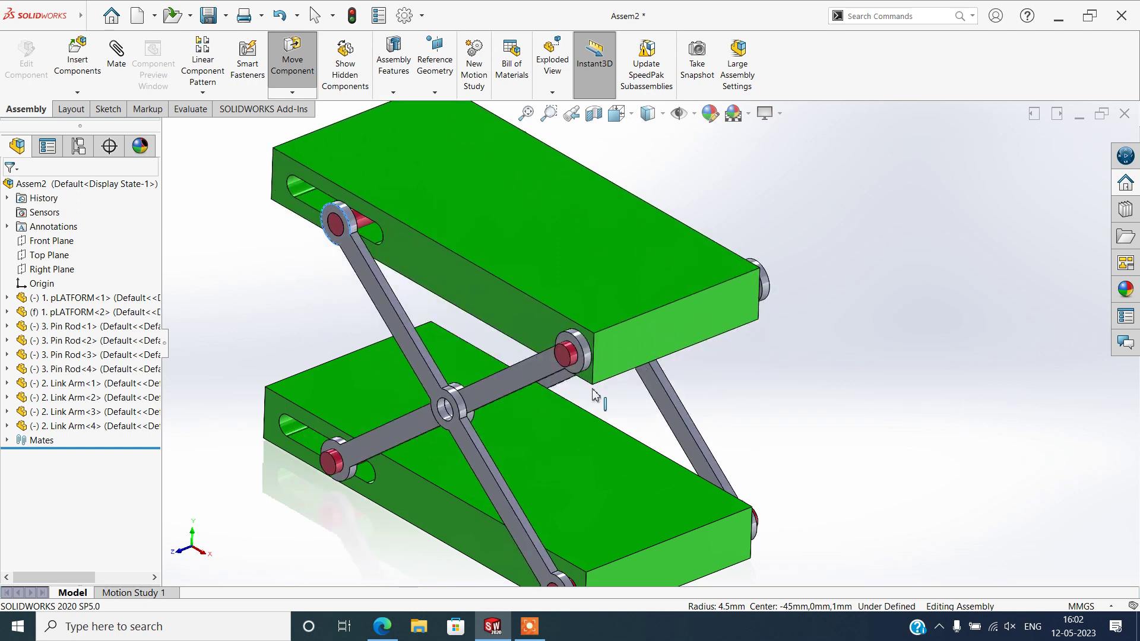
pyautogui.press('Escape')
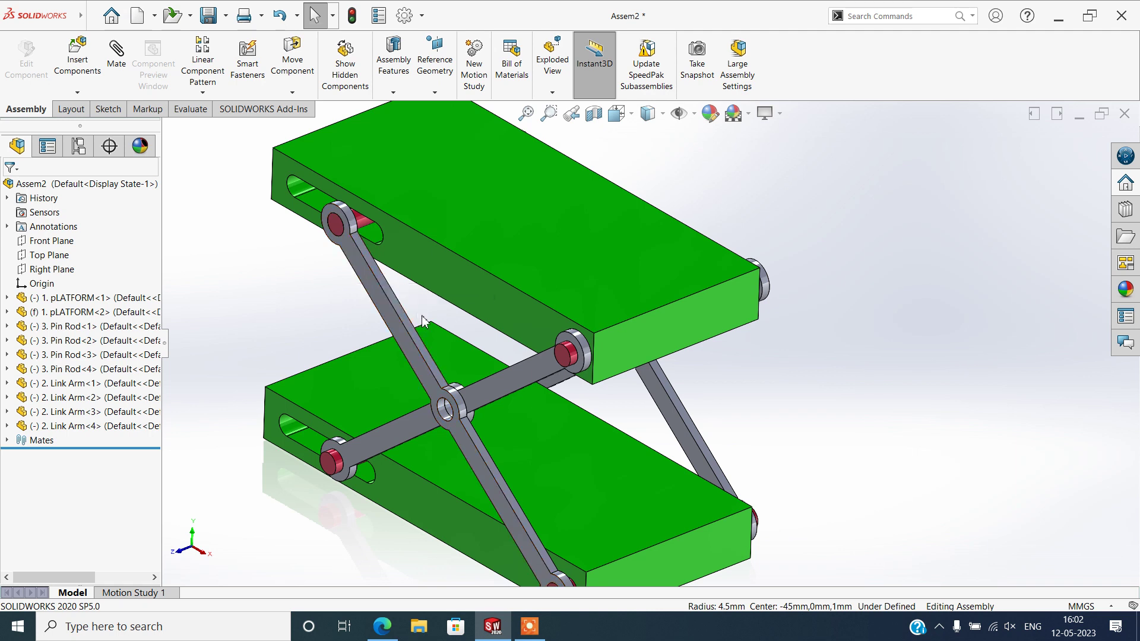
pyautogui.moveTo(801, 318)
pyautogui.mouseDown(button='middle')
pyautogui.moveTo(753, 310)
pyautogui.moveTo(782, 297)
pyautogui.mouseUp(button='middle')
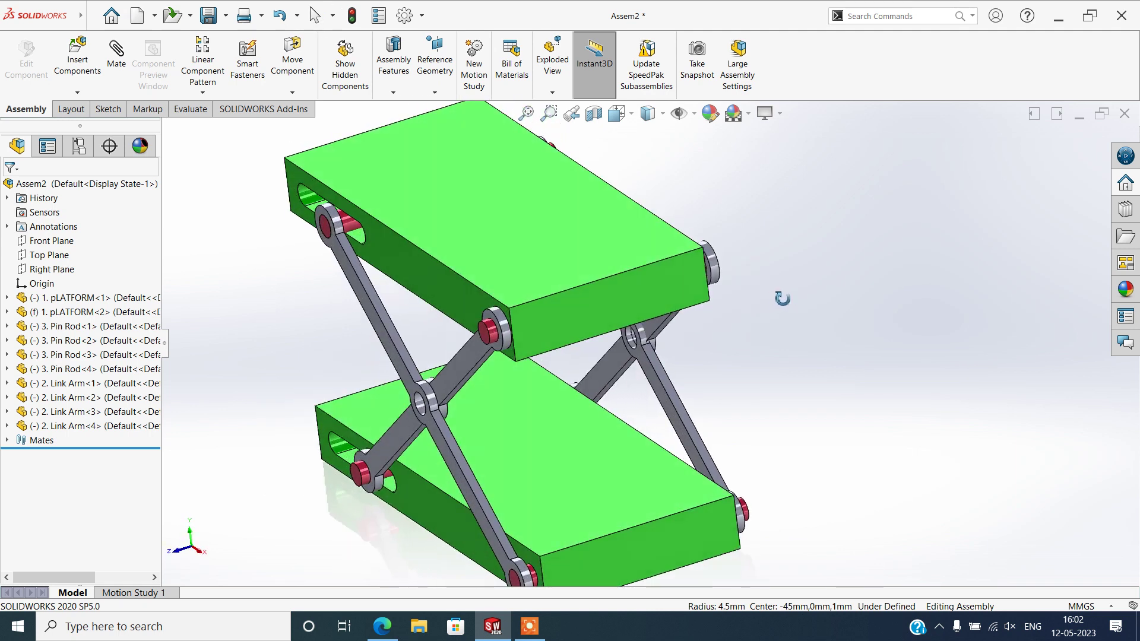
pyautogui.moveTo(782, 298); pyautogui.dragTo(812, 296, button='middle')
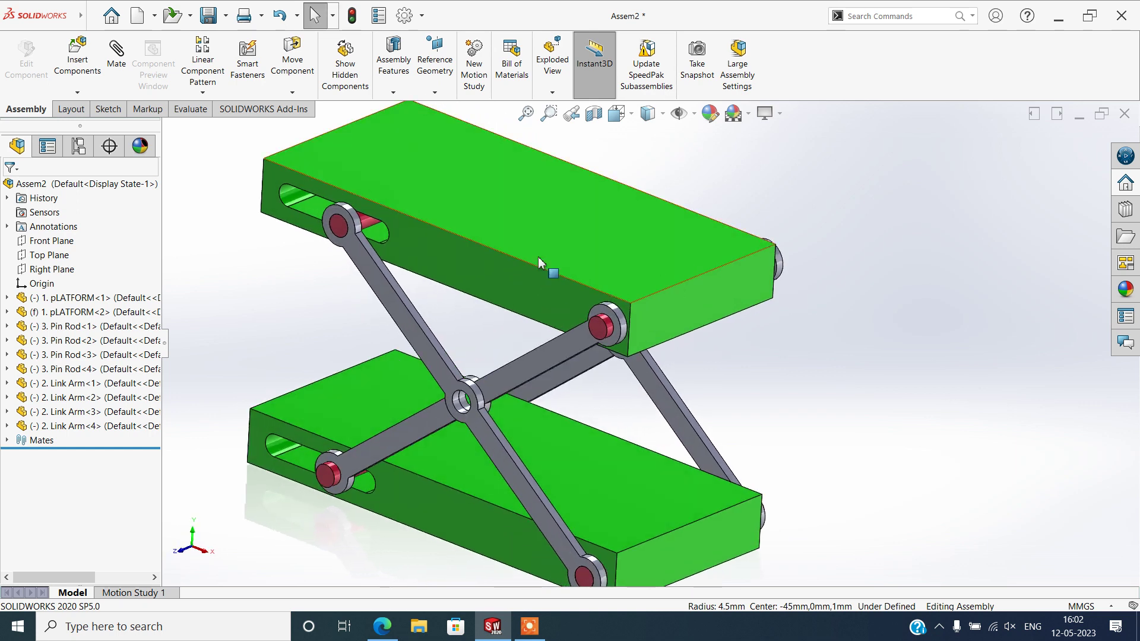
pyautogui.click(355, 244)
pyautogui.moveTo(336, 265)
pyautogui.mouseDown()
pyautogui.moveTo(462, 331)
pyautogui.moveTo(288, 347)
pyautogui.moveTo(474, 361)
pyautogui.mouseUp()
pyautogui.moveTo(409, 335); pyautogui.dragTo(348, 326)
pyautogui.press('Escape')
pyautogui.click(864, 223)
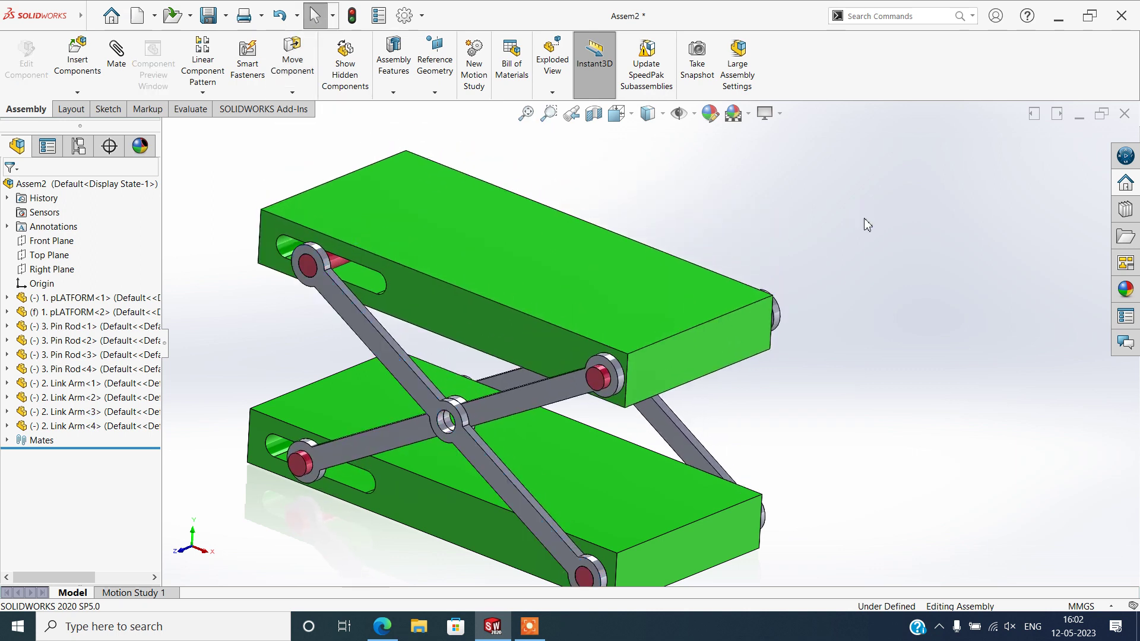
# Return the view to the Isometric orientation
pyautogui.press('space')
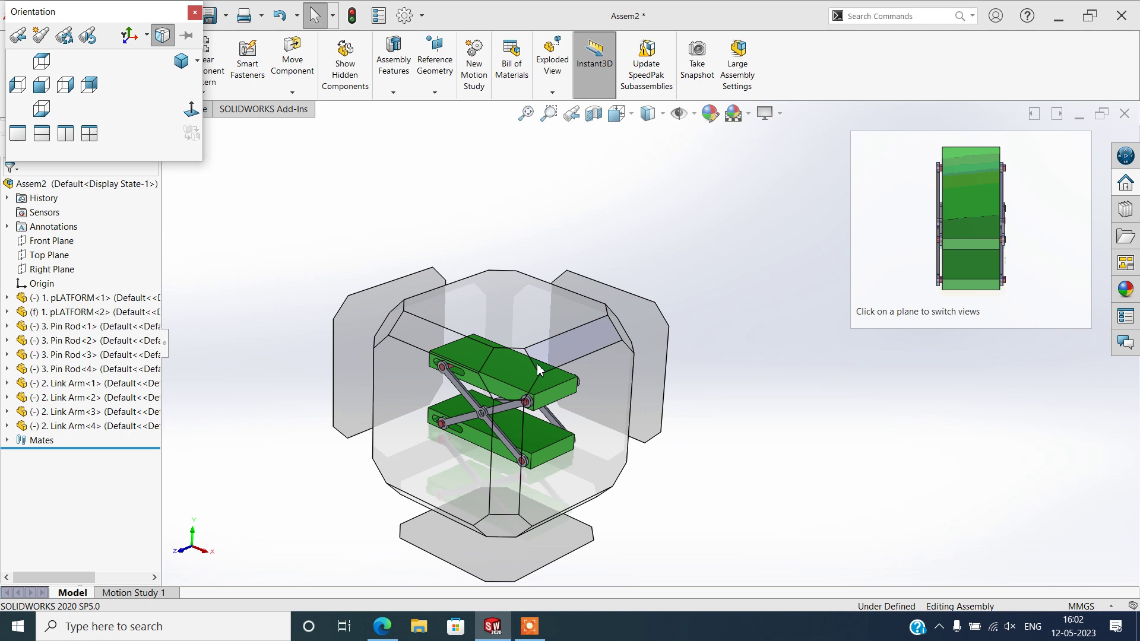
pyautogui.press('Escape')
pyautogui.hotkey('ctrl', '7')
# Place a new pin rod and mate it concentric with the link arms' central hole
pyautogui.press('f')
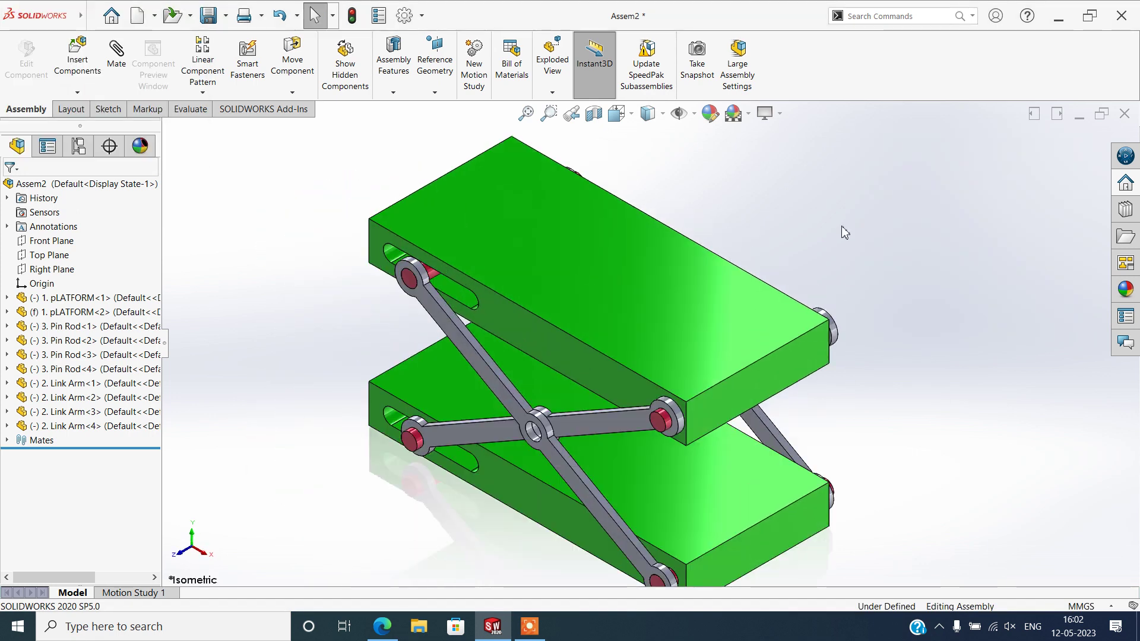
pyautogui.moveTo(407, 283)
pyautogui.mouseDown()
pyautogui.moveTo(364, 285)
pyautogui.moveTo(253, 237)
pyautogui.moveTo(265, 241)
pyautogui.mouseUp()
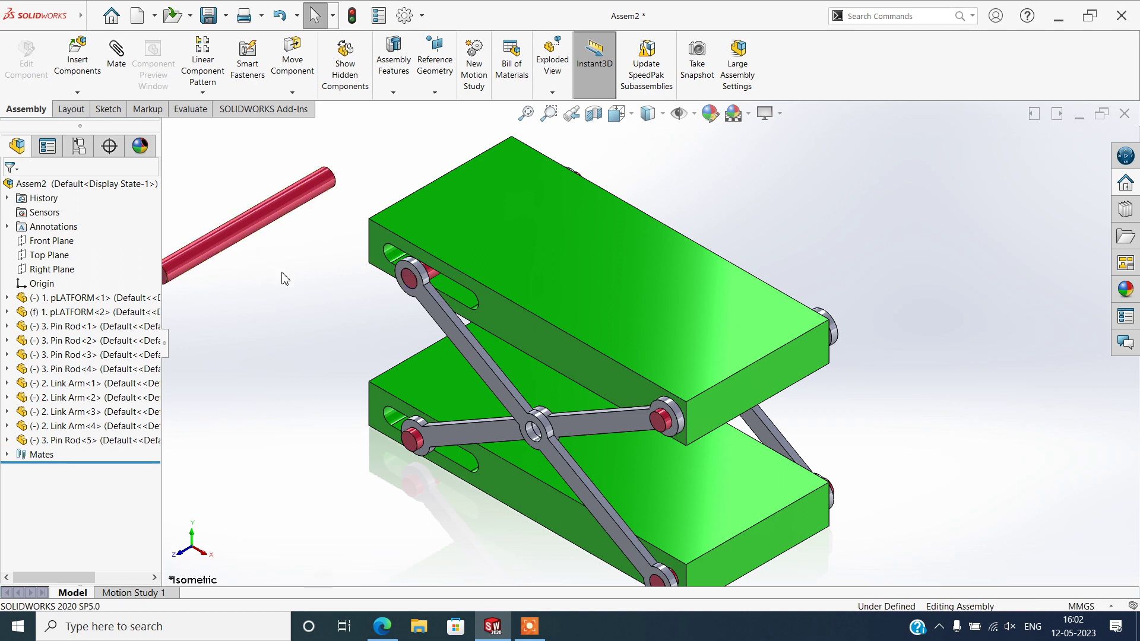
pyautogui.click(116, 57)
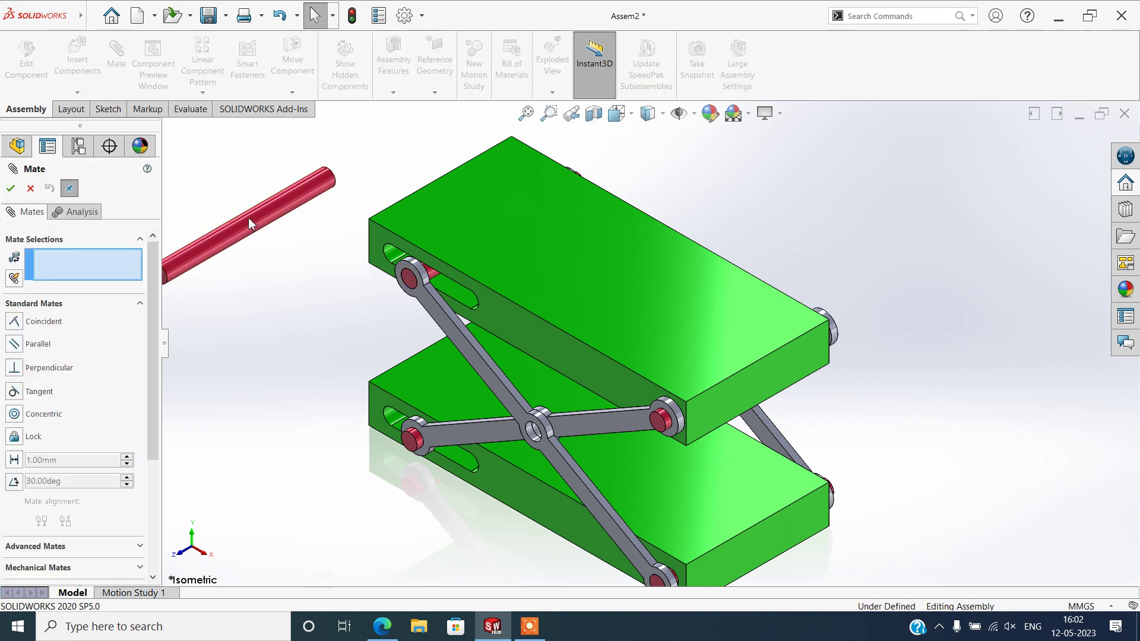
pyautogui.press('f')
pyautogui.click(314, 252)
pyautogui.scroll(-4, 518, 394)
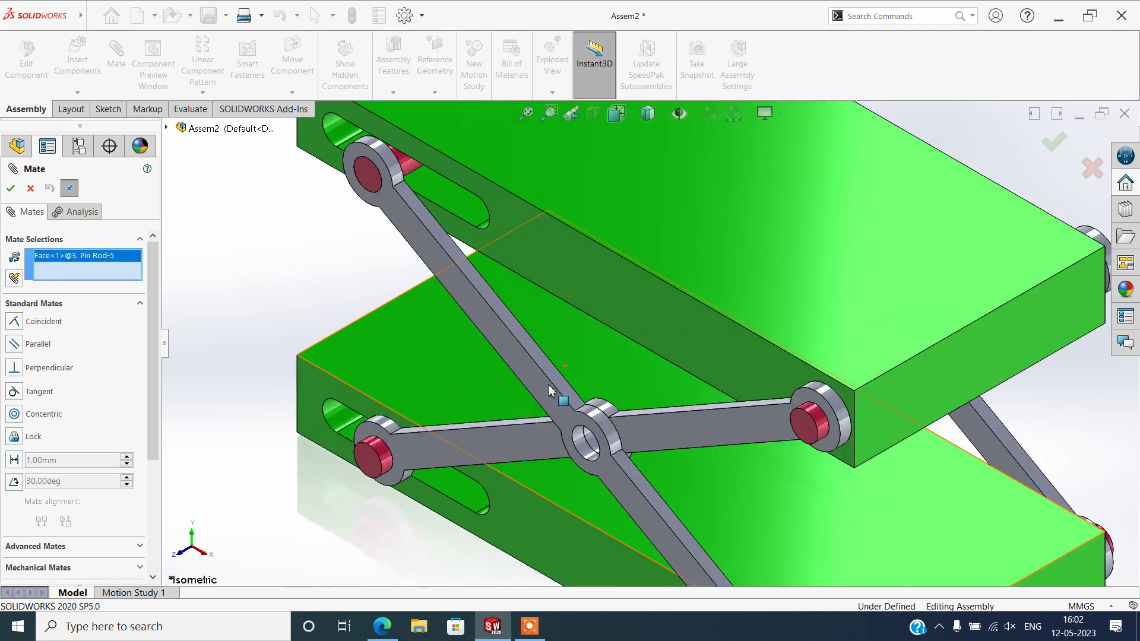
pyautogui.click(579, 446)
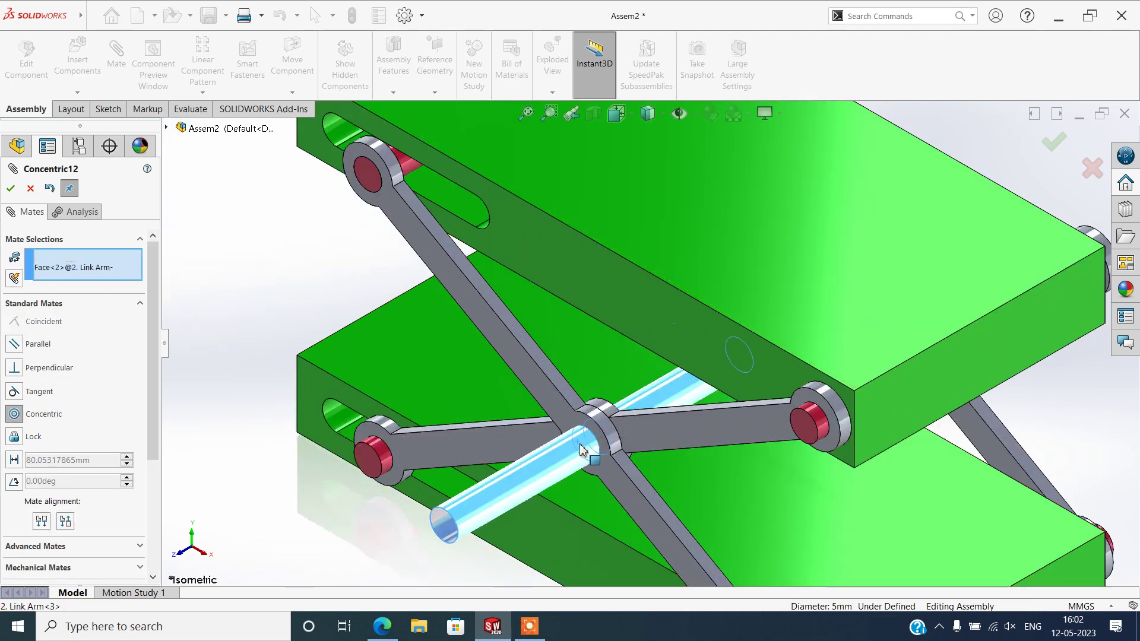
pyautogui.click(860, 469)
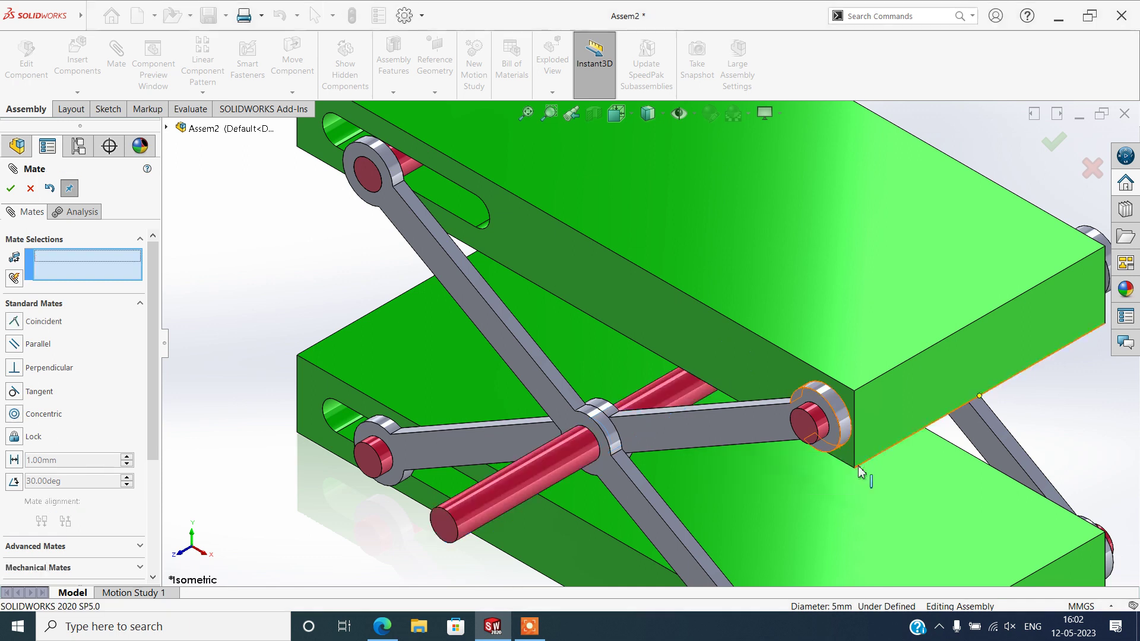
# Make the rod's end face coincident with the link arm face so it sits flush
pyautogui.click(442, 528)
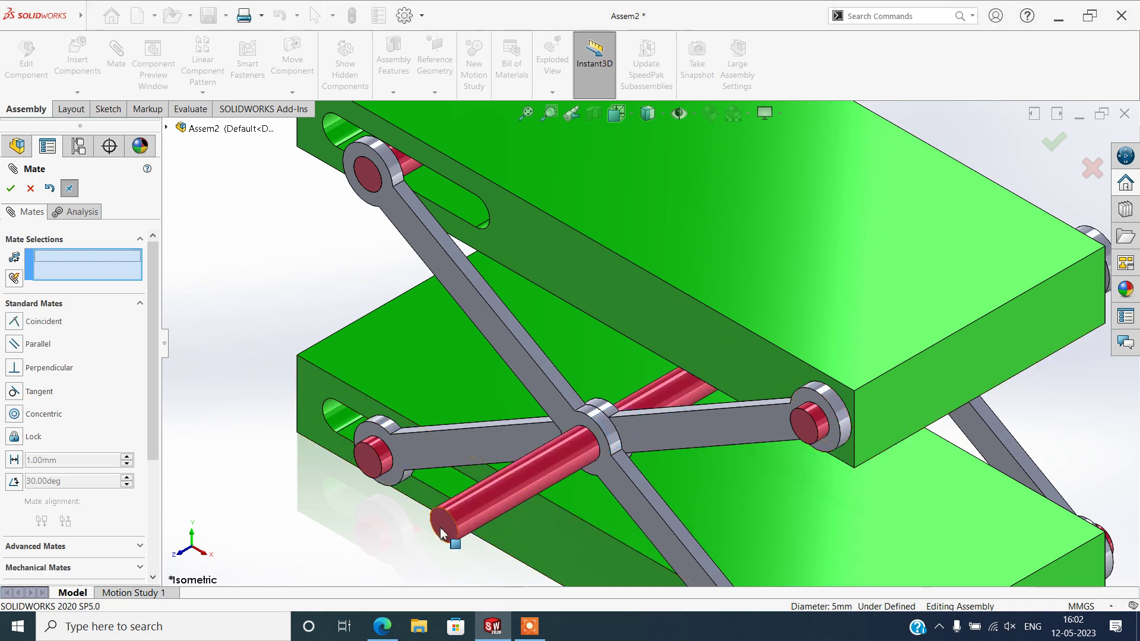
pyautogui.click(594, 437)
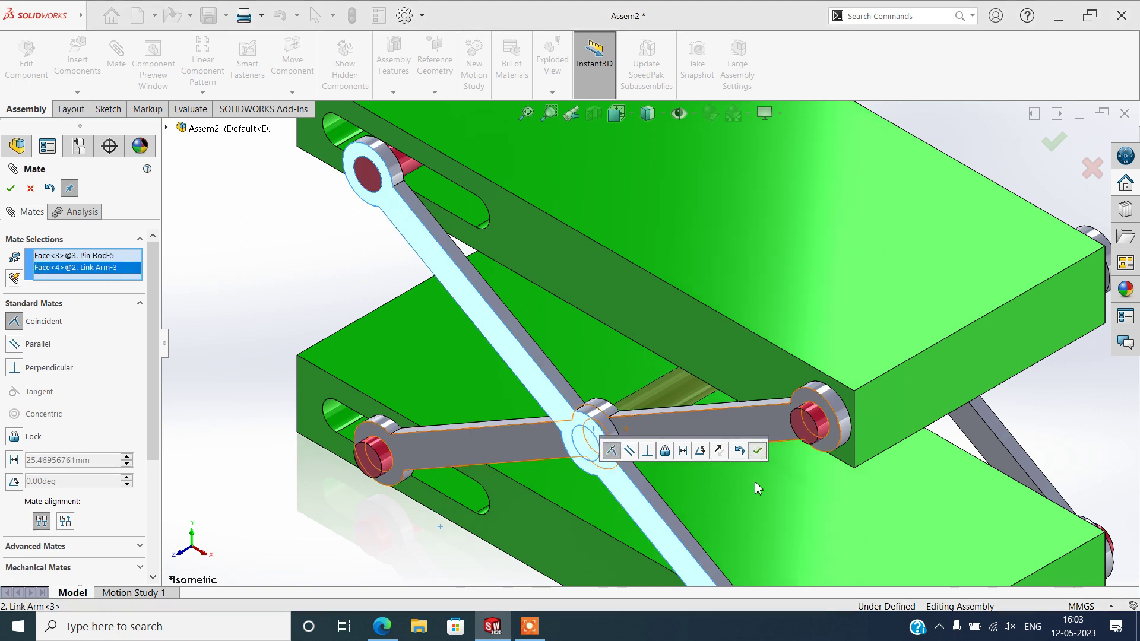
pyautogui.press('Return')
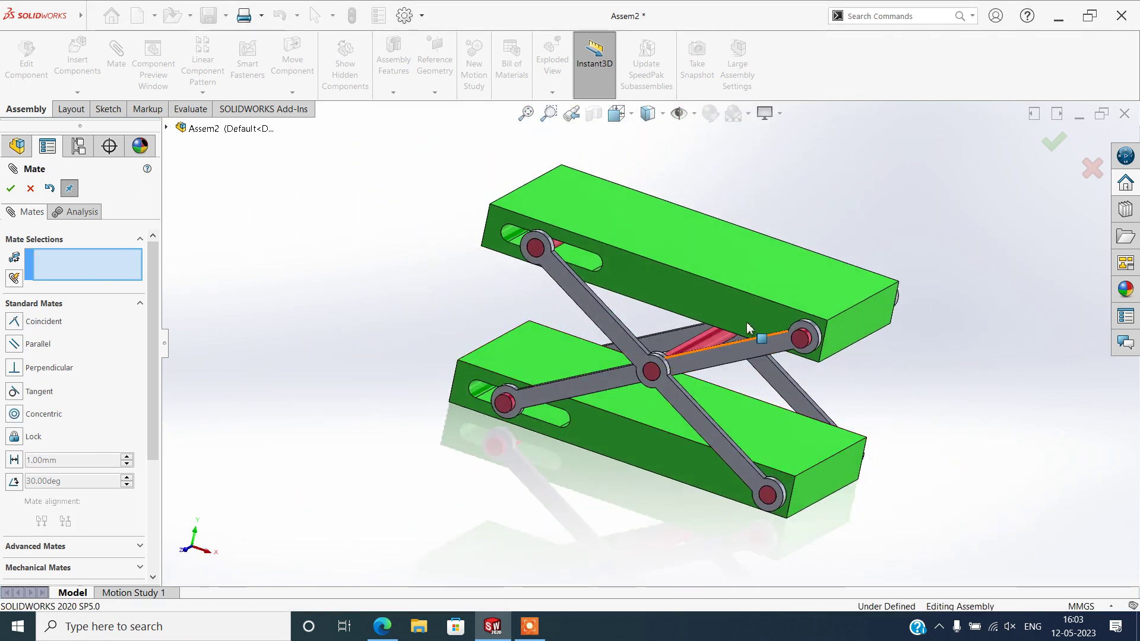
# Drag the top platform down and back up to its opened position, then finish mating
pyautogui.moveTo(747, 327)
pyautogui.mouseDown()
pyautogui.moveTo(721, 412)
pyautogui.moveTo(733, 364)
pyautogui.moveTo(769, 326)
pyautogui.moveTo(723, 384)
pyautogui.moveTo(725, 402)
pyautogui.moveTo(769, 236)
pyautogui.moveTo(750, 438)
pyautogui.mouseUp()
pyautogui.moveTo(758, 384); pyautogui.dragTo(790, 209)
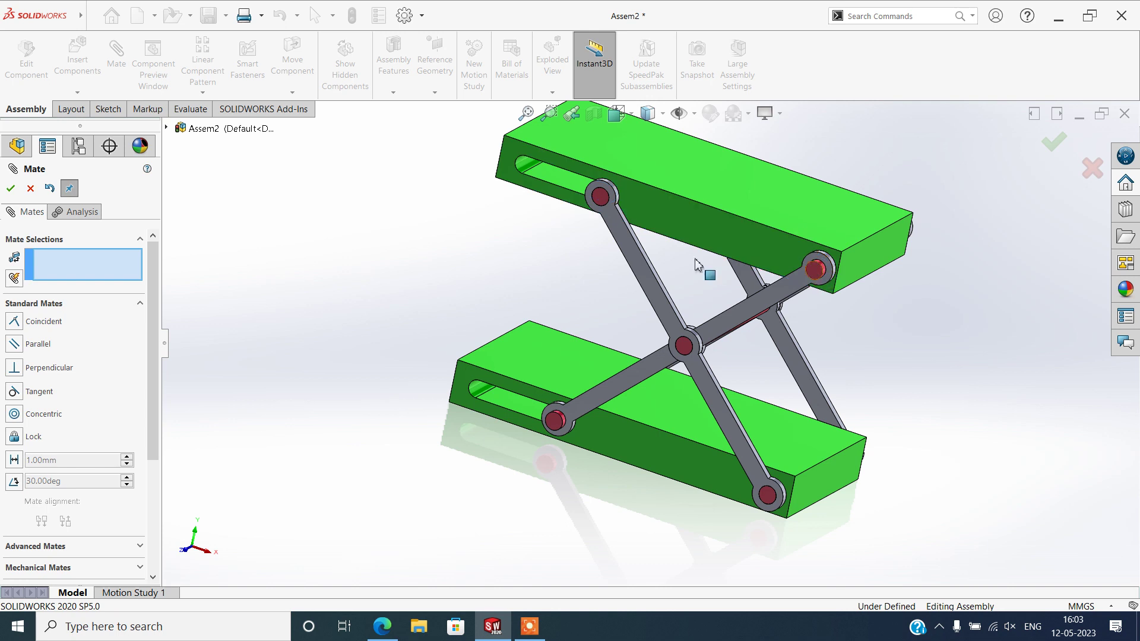
pyautogui.click(10, 188)
pyautogui.moveTo(861, 377)
pyautogui.mouseDown(button='middle')
pyautogui.moveTo(813, 286)
pyautogui.moveTo(877, 279)
pyautogui.moveTo(892, 234)
pyautogui.mouseUp(button='middle')
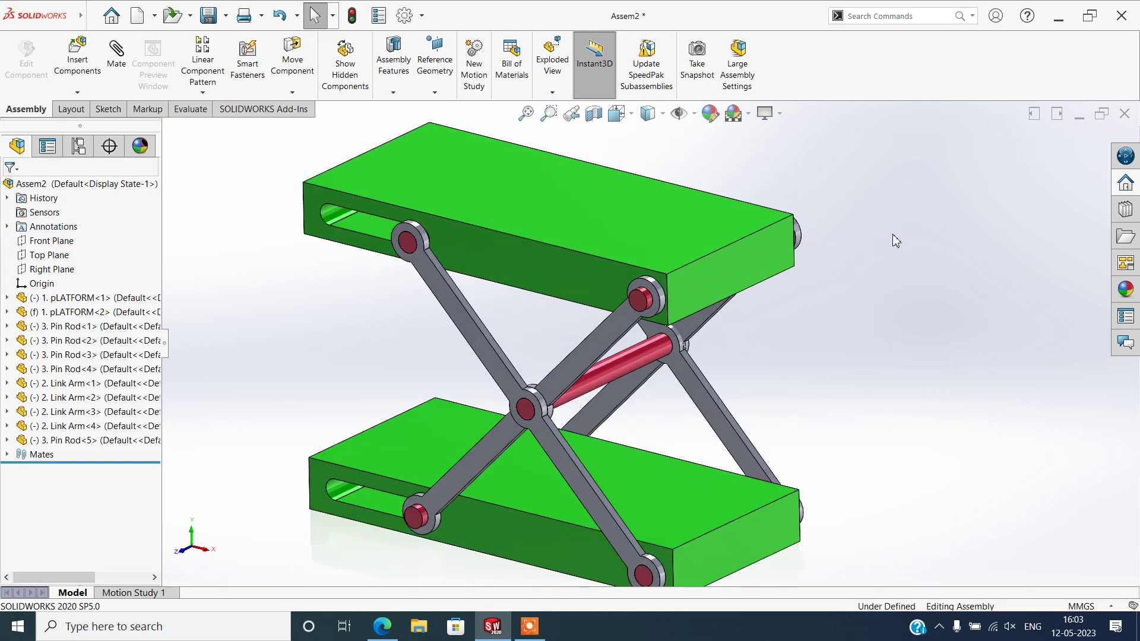
# Exit markup mode, discarding the markup changes
pyautogui.click(193, 112)
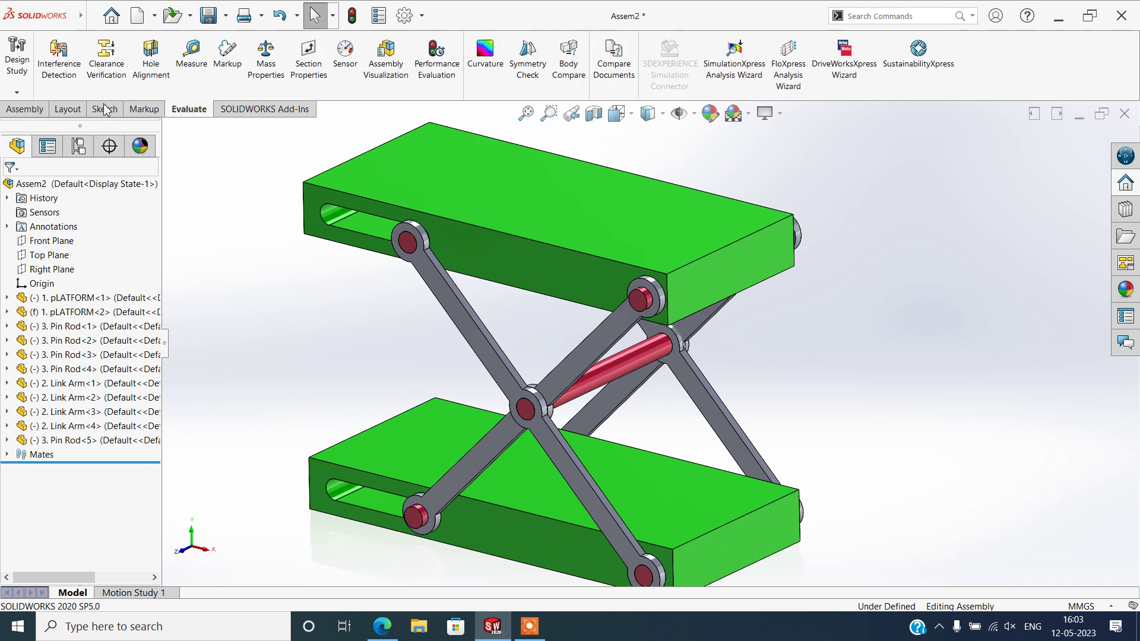
pyautogui.click(208, 60)
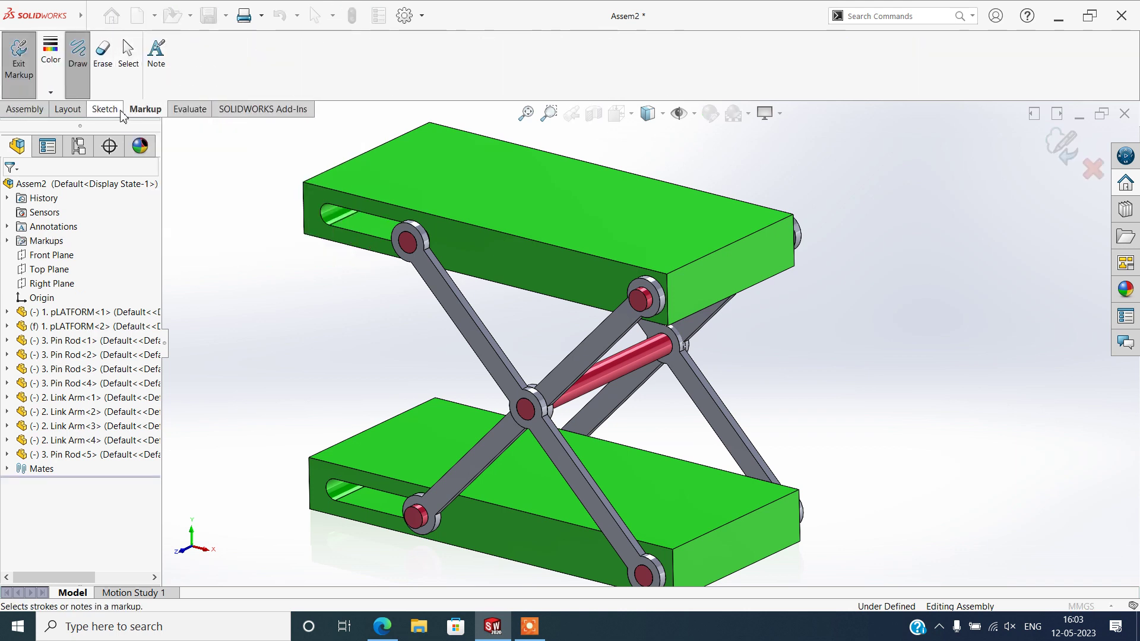
pyautogui.click(96, 115)
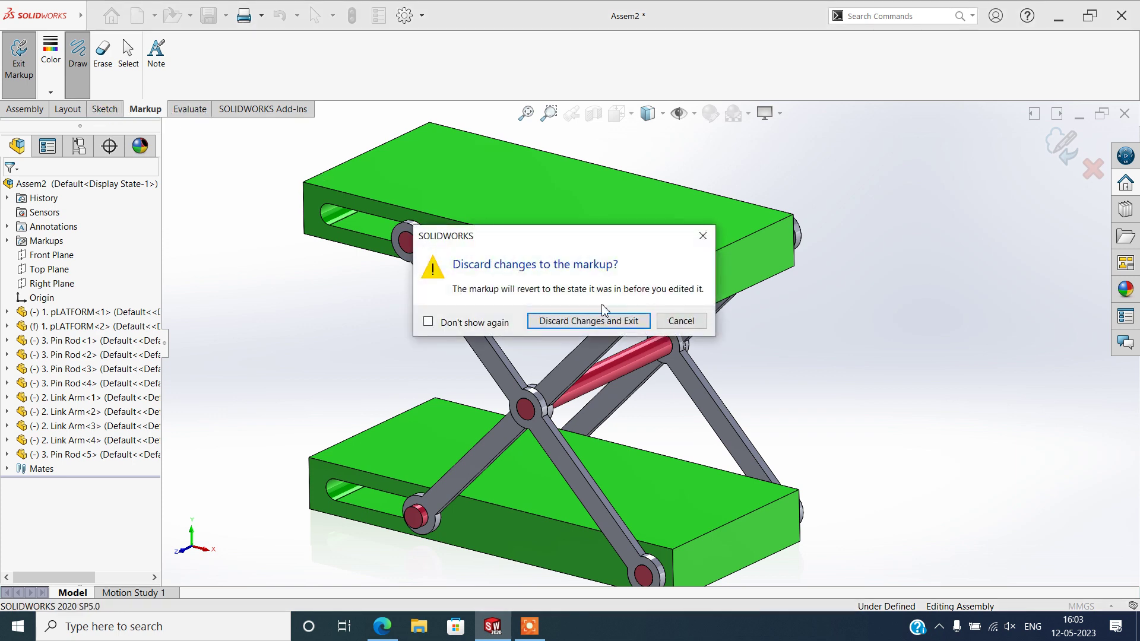
pyautogui.click(703, 238)
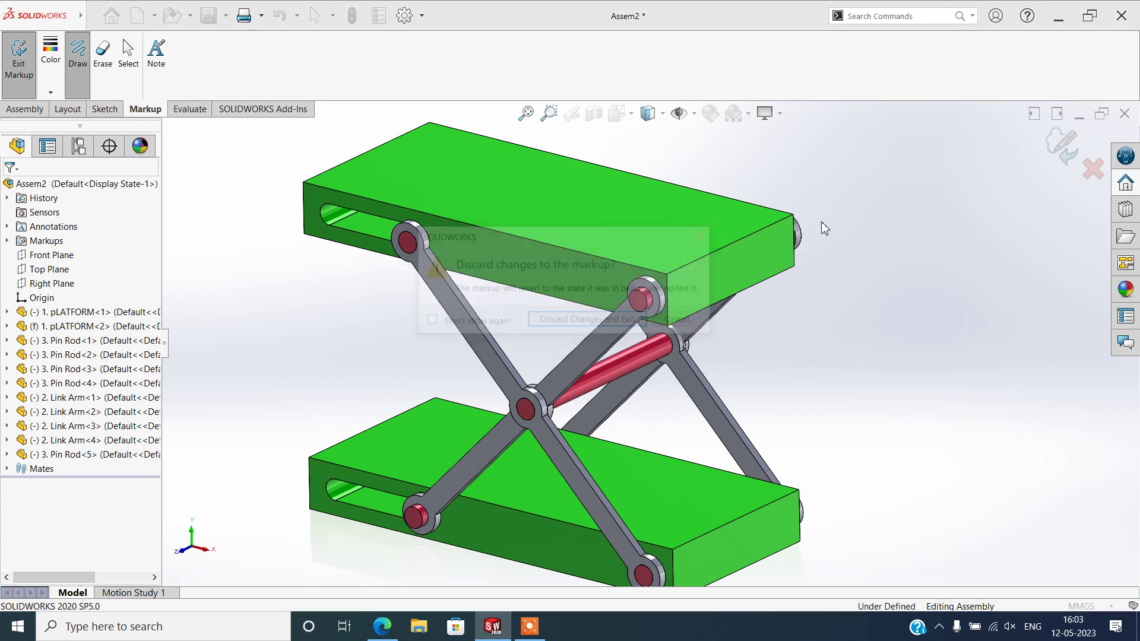
pyautogui.click(1062, 147)
# Measure the top-to-bottom platform edge distance (51.98 mm), then close Measure and zoom to fit
pyautogui.click(192, 54)
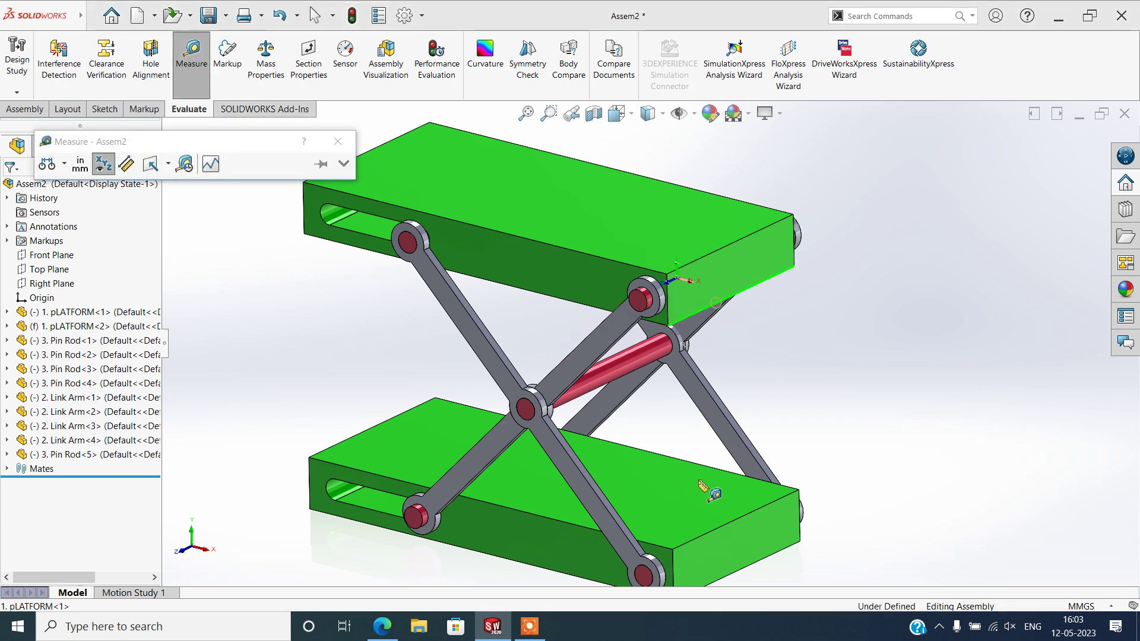
pyautogui.click(718, 304)
pyautogui.click(713, 531)
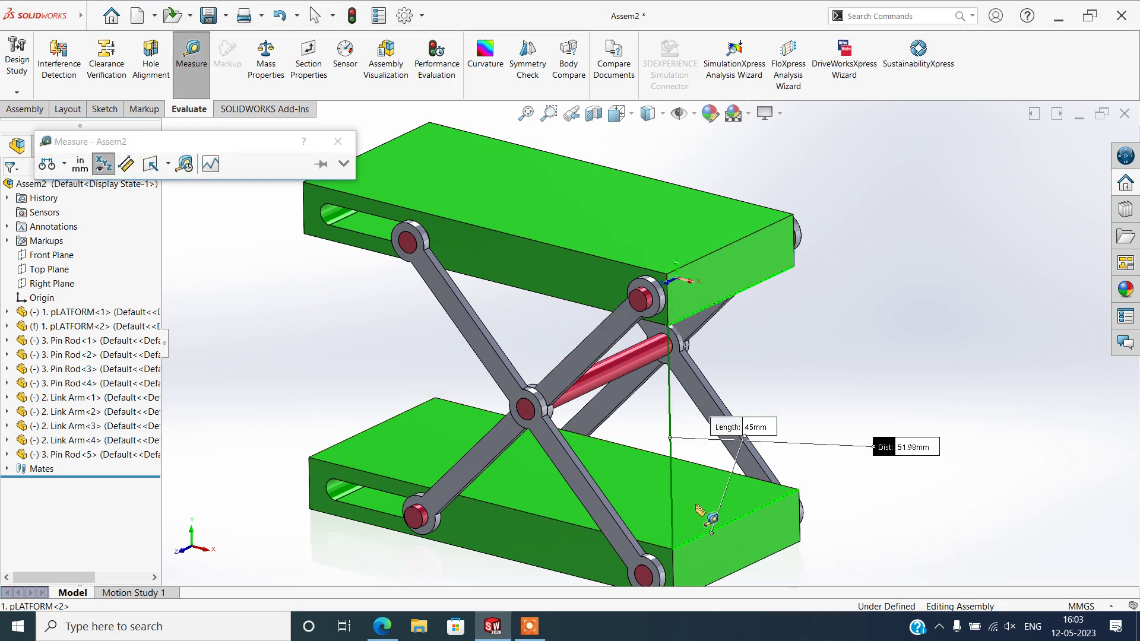
pyautogui.scroll(-4, 903, 455)
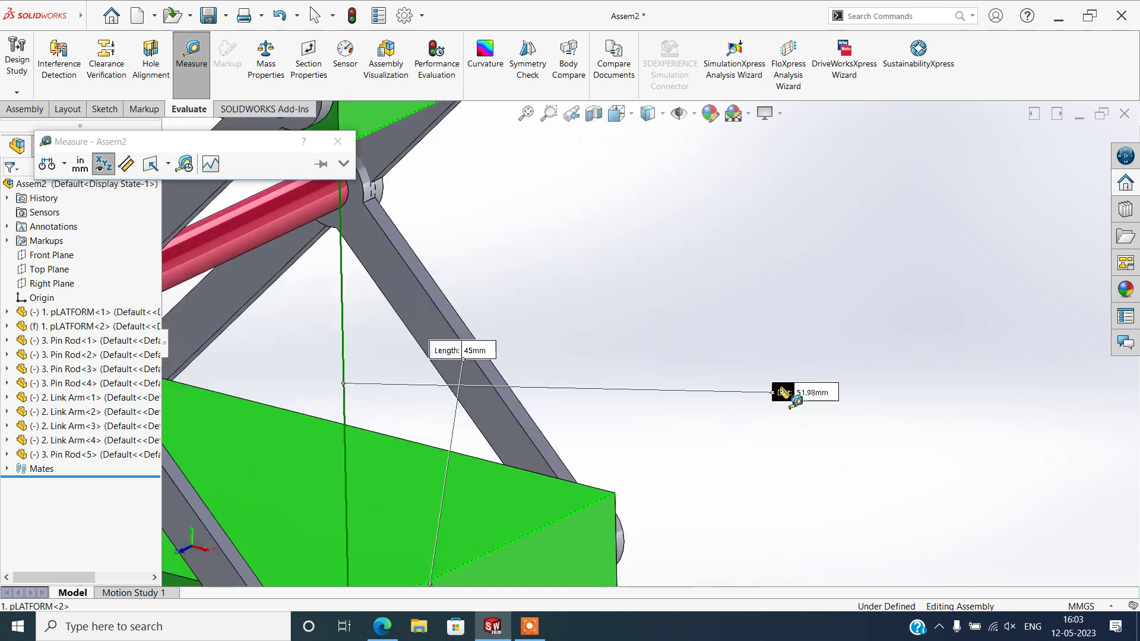
pyautogui.press('Escape')
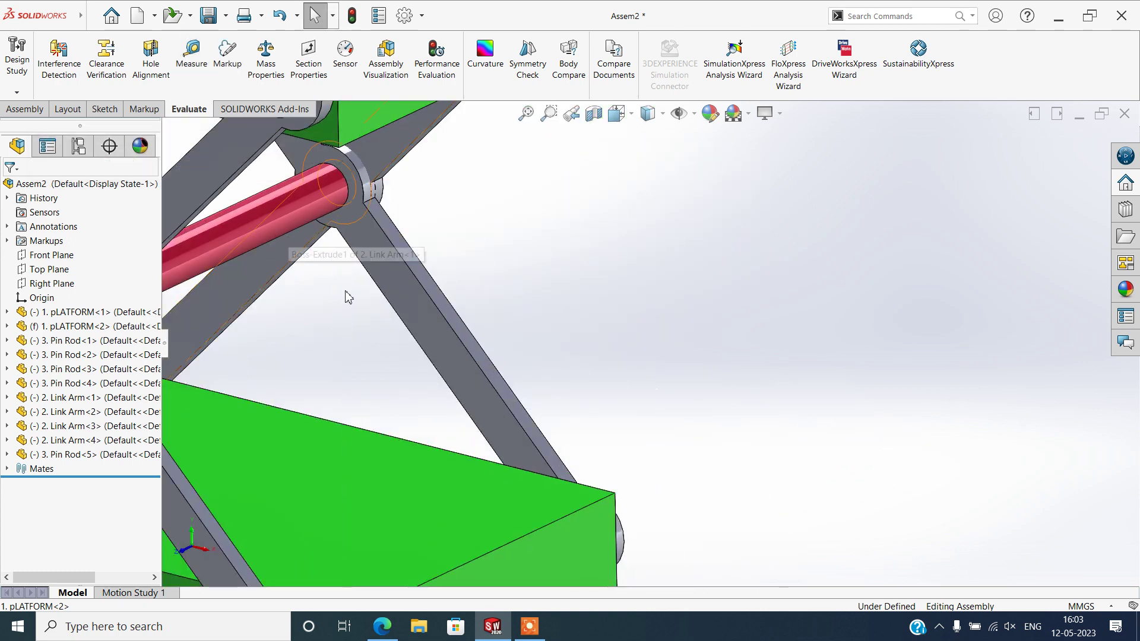
pyautogui.scroll(4, 704, 313)
pyautogui.press('f')
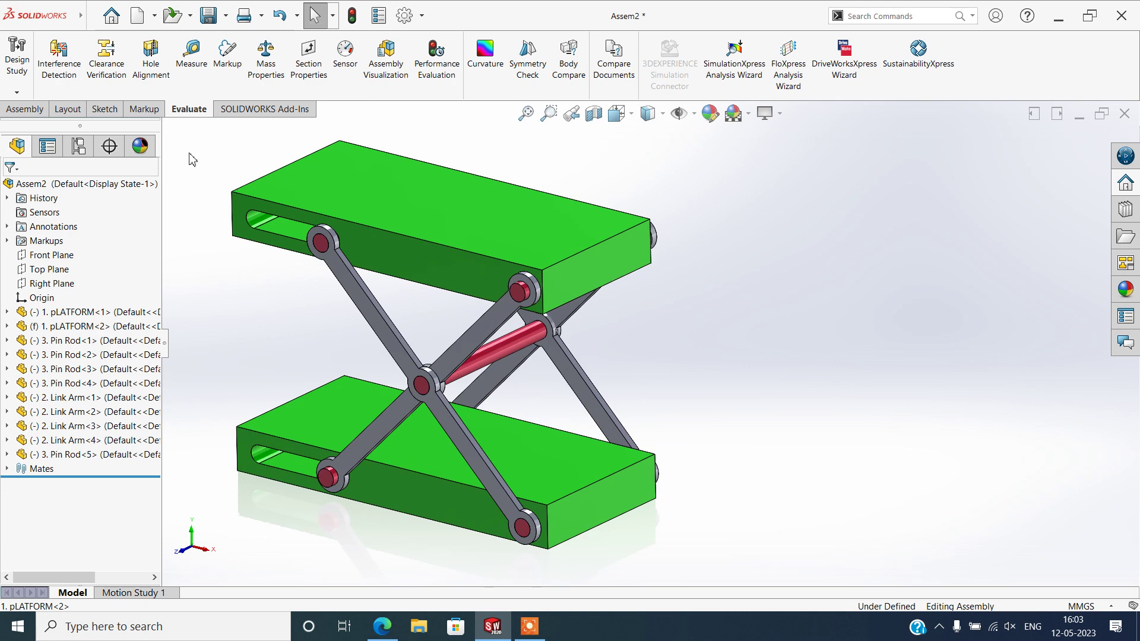
# Set up a trial Distance mate between the two platform faces, then cancel it
pyautogui.click(25, 109)
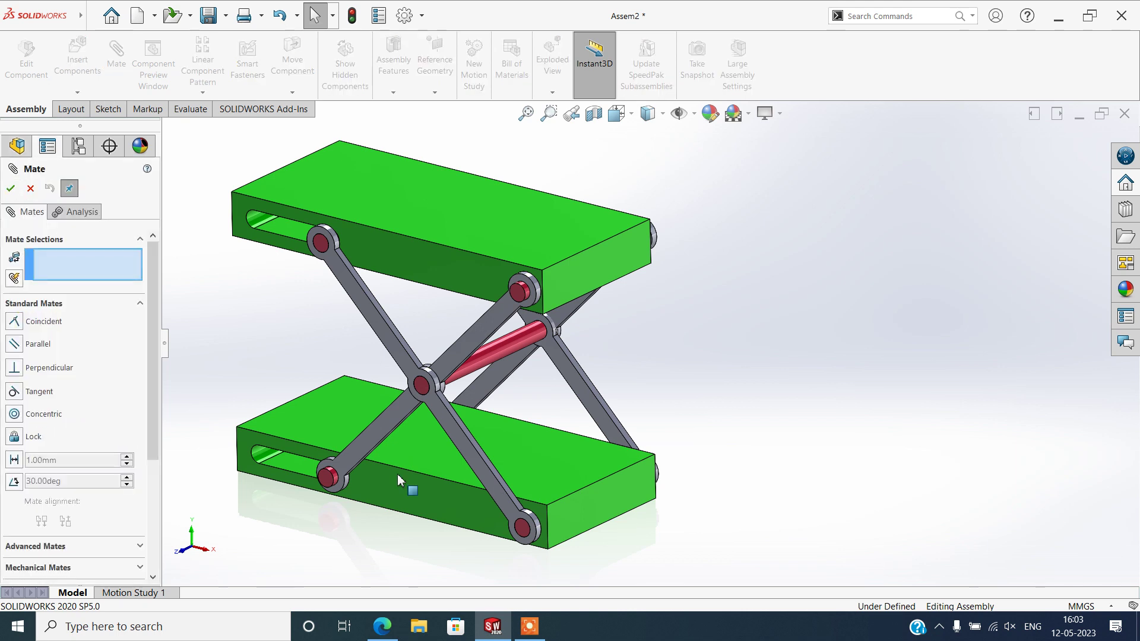
pyautogui.click(15, 460)
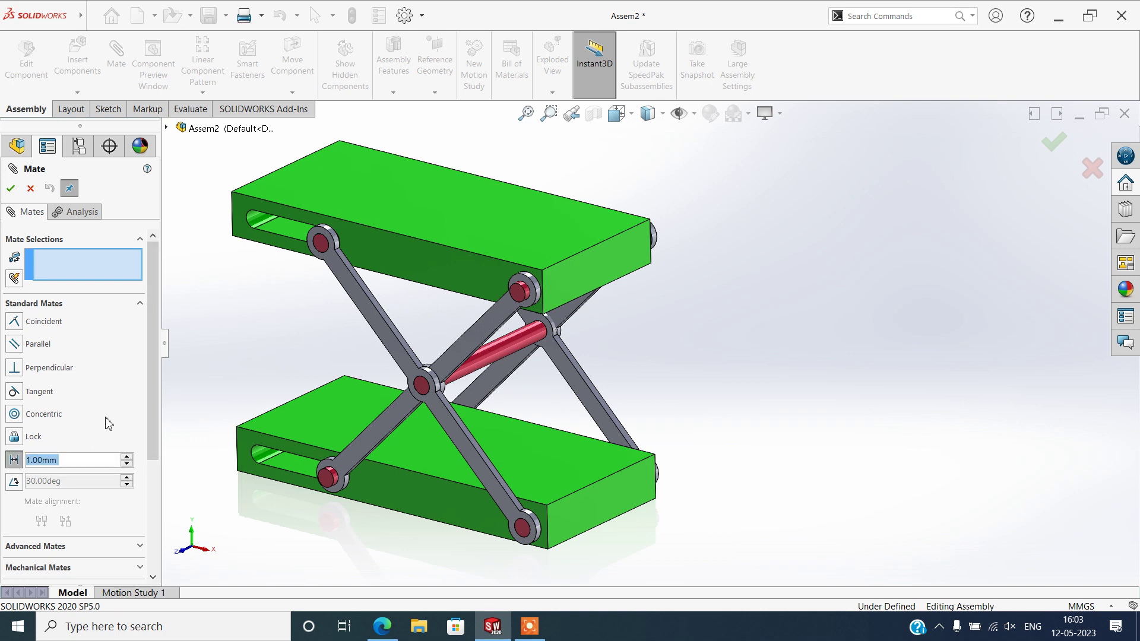
pyautogui.click(54, 546)
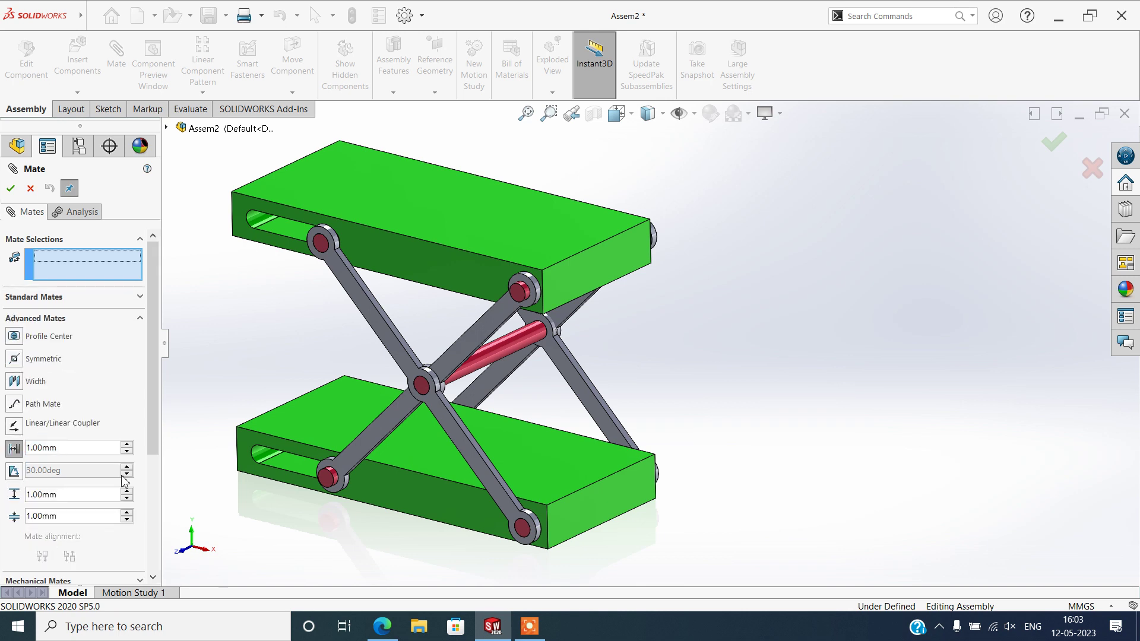
pyautogui.moveTo(362, 317); pyautogui.dragTo(591, 247, button='middle')
pyautogui.click(574, 236)
pyautogui.moveTo(563, 335); pyautogui.dragTo(554, 472, button='middle')
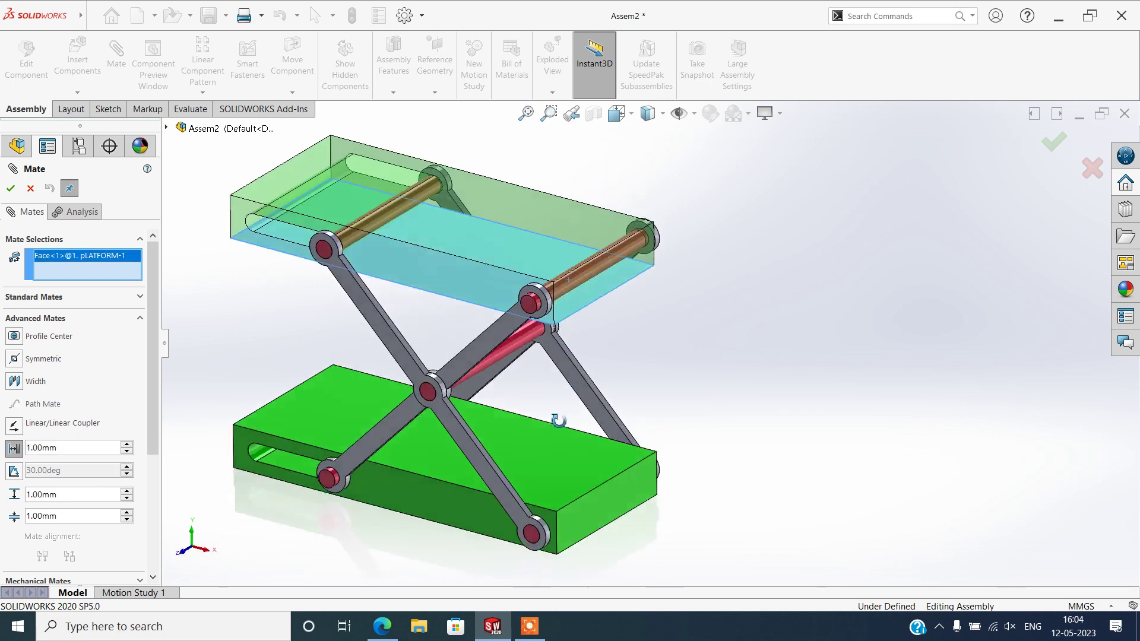
pyautogui.click(521, 464)
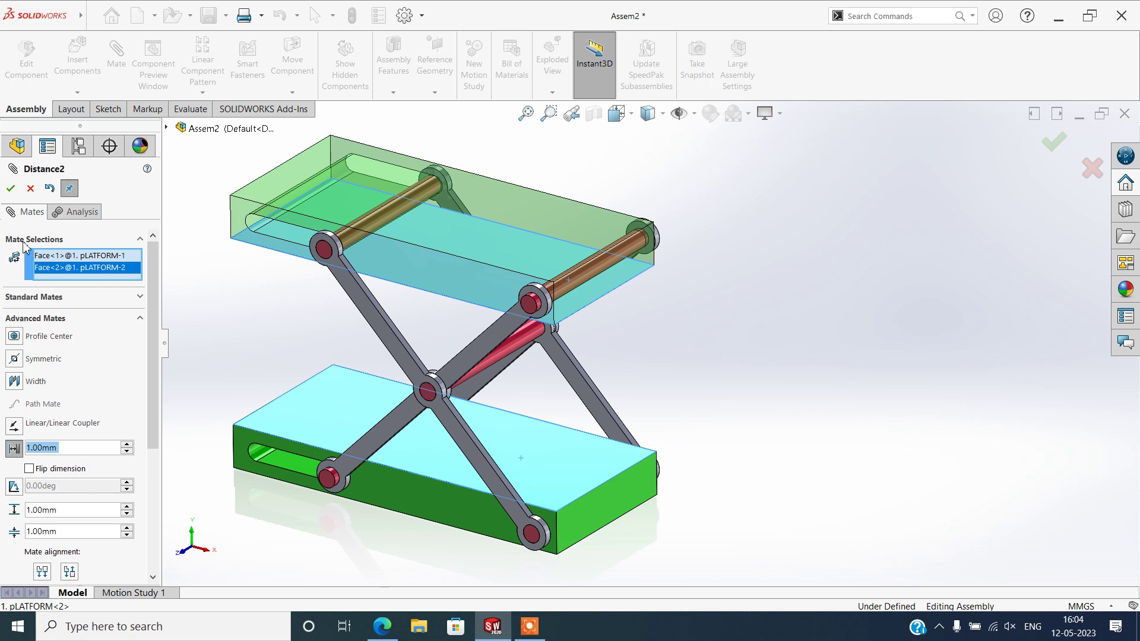
pyautogui.click(30, 189)
pyautogui.press('Escape')
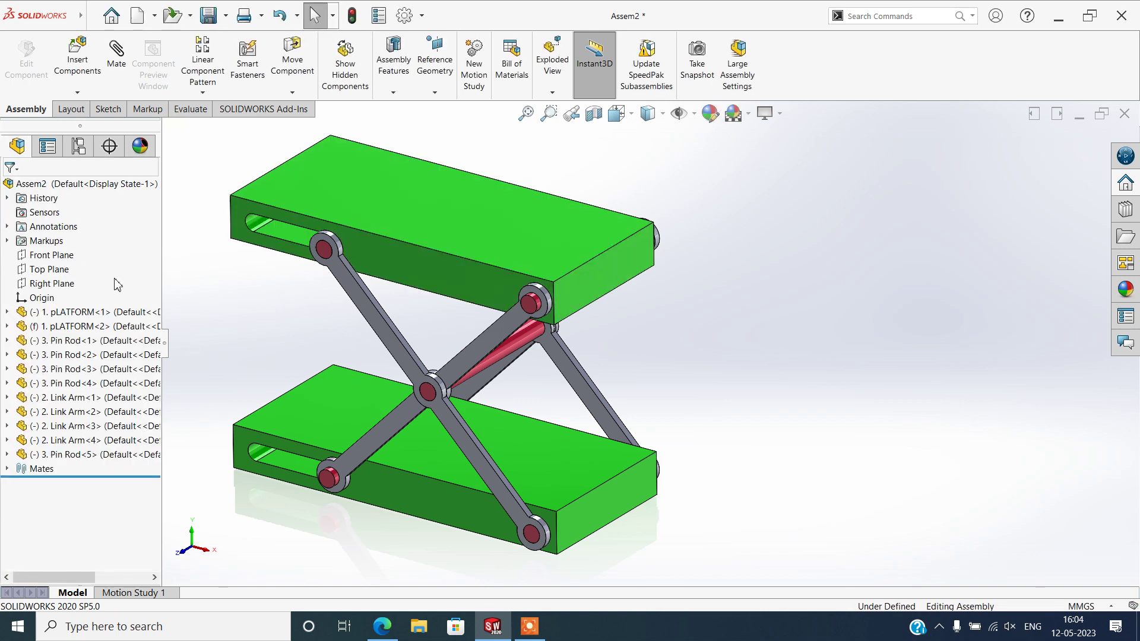
pyautogui.click(121, 69)
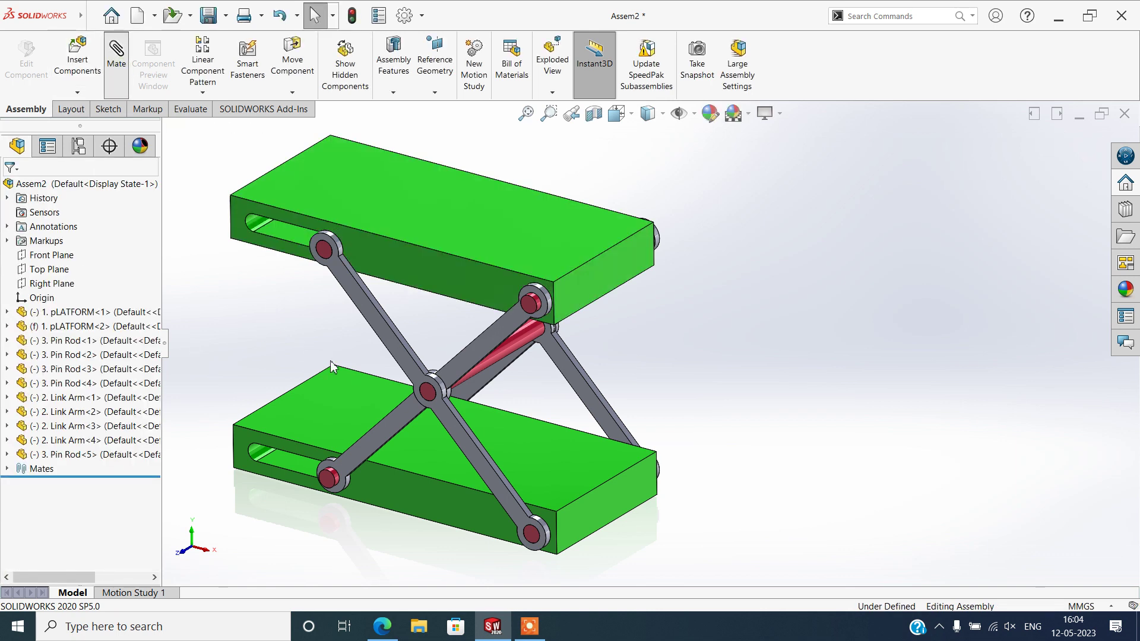
pyautogui.click(547, 481)
pyautogui.moveTo(546, 481); pyautogui.dragTo(518, 255, button='middle')
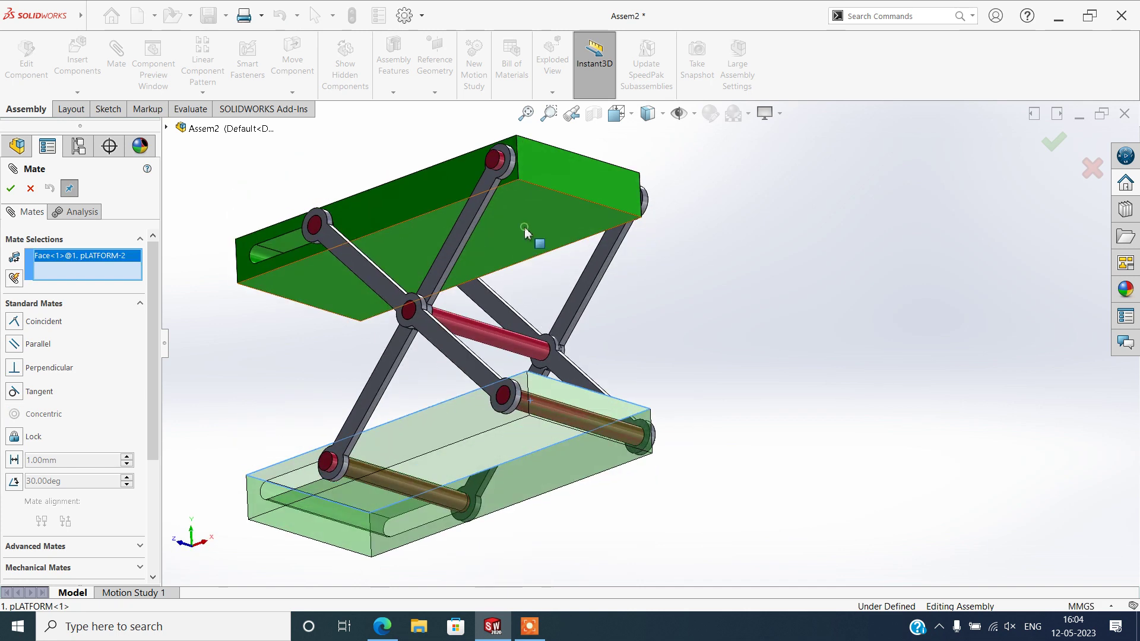
pyautogui.click(525, 233)
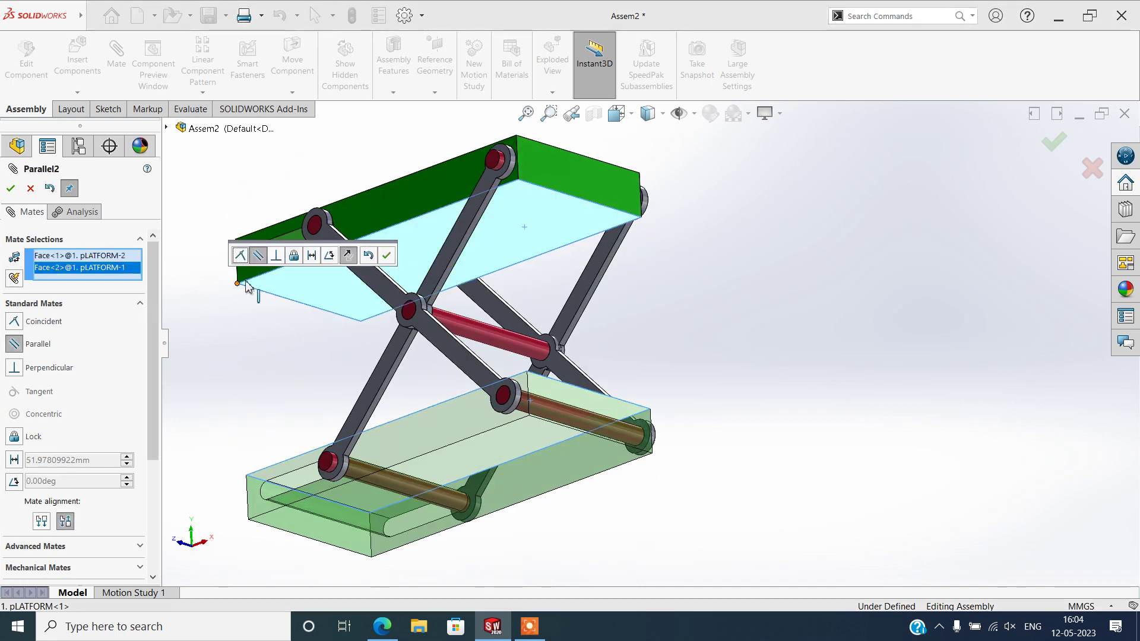
pyautogui.click(241, 255)
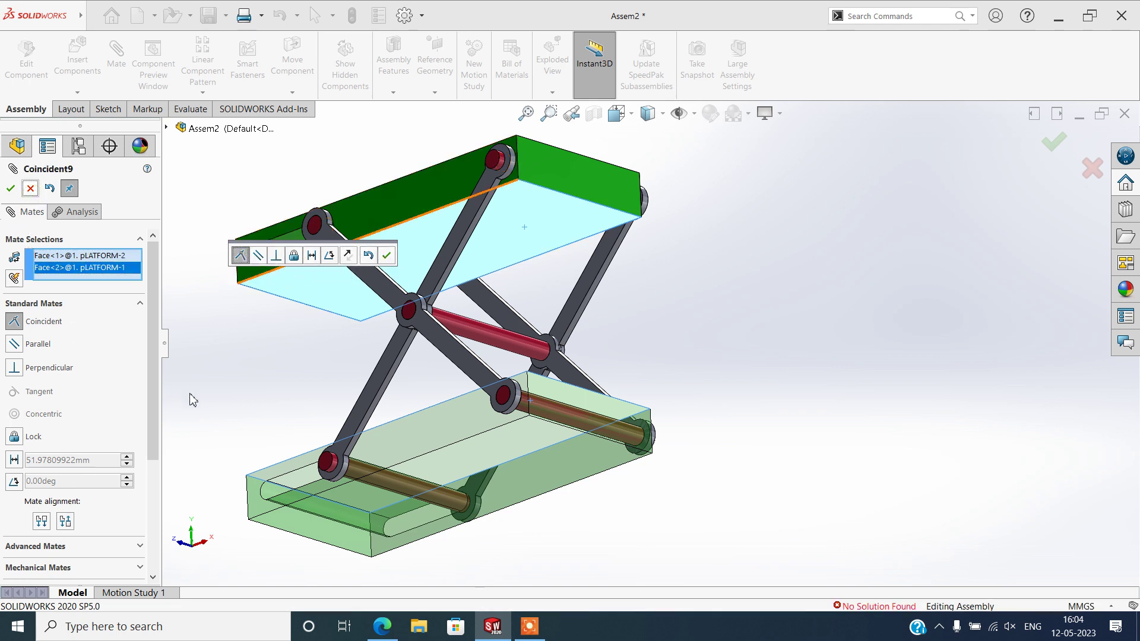
pyautogui.moveTo(318, 407)
pyautogui.mouseDown(button='middle')
pyautogui.moveTo(493, 503)
pyautogui.moveTo(726, 428)
pyautogui.moveTo(667, 412)
pyautogui.moveTo(532, 497)
pyautogui.moveTo(593, 497)
pyautogui.moveTo(476, 437)
pyautogui.moveTo(502, 545)
pyautogui.moveTo(463, 339)
pyautogui.mouseUp(button='middle')
# Drag Link Arm<4> down to collapse the scissor arms and lower the top platform, then start a mate
pyautogui.moveTo(579, 314); pyautogui.dragTo(585, 418)
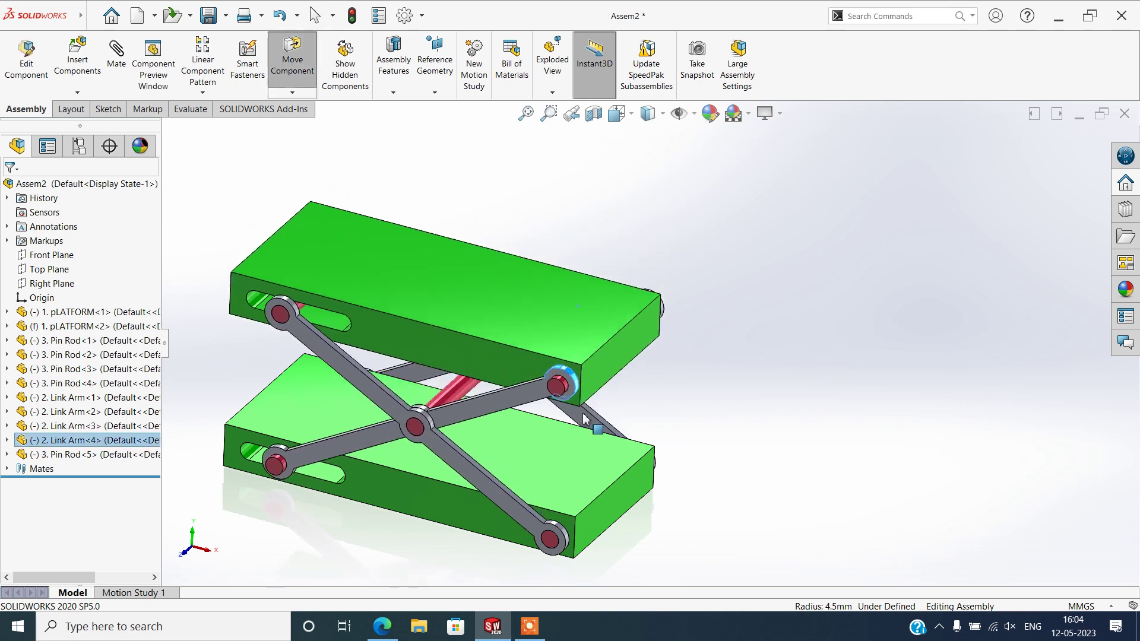
pyautogui.click(679, 306)
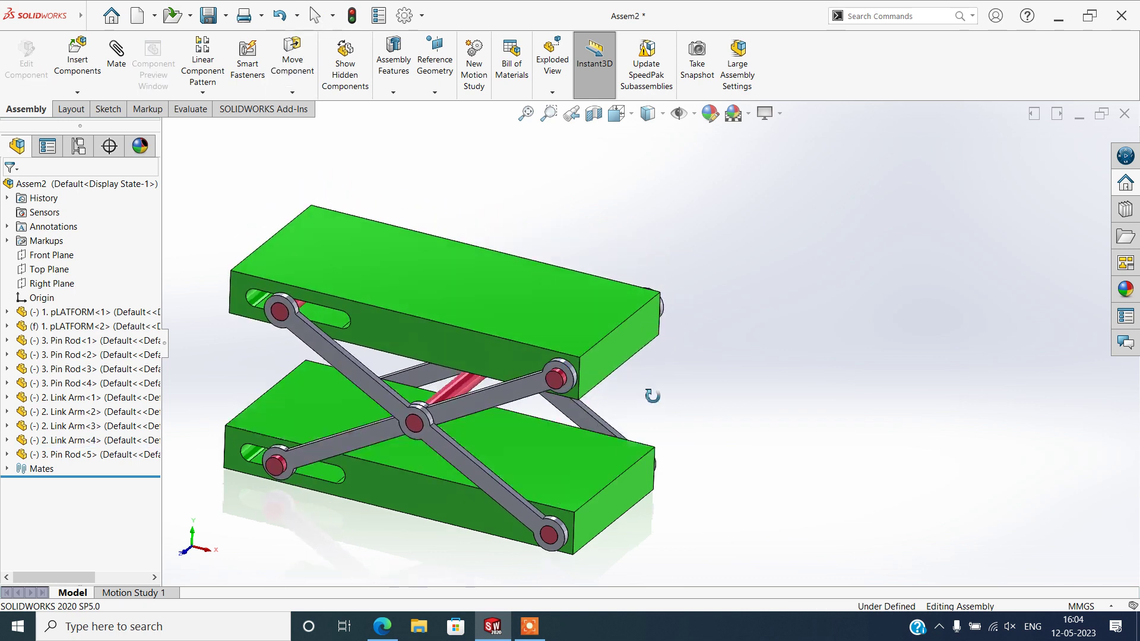
pyautogui.moveTo(654, 393); pyautogui.dragTo(704, 207, button='middle')
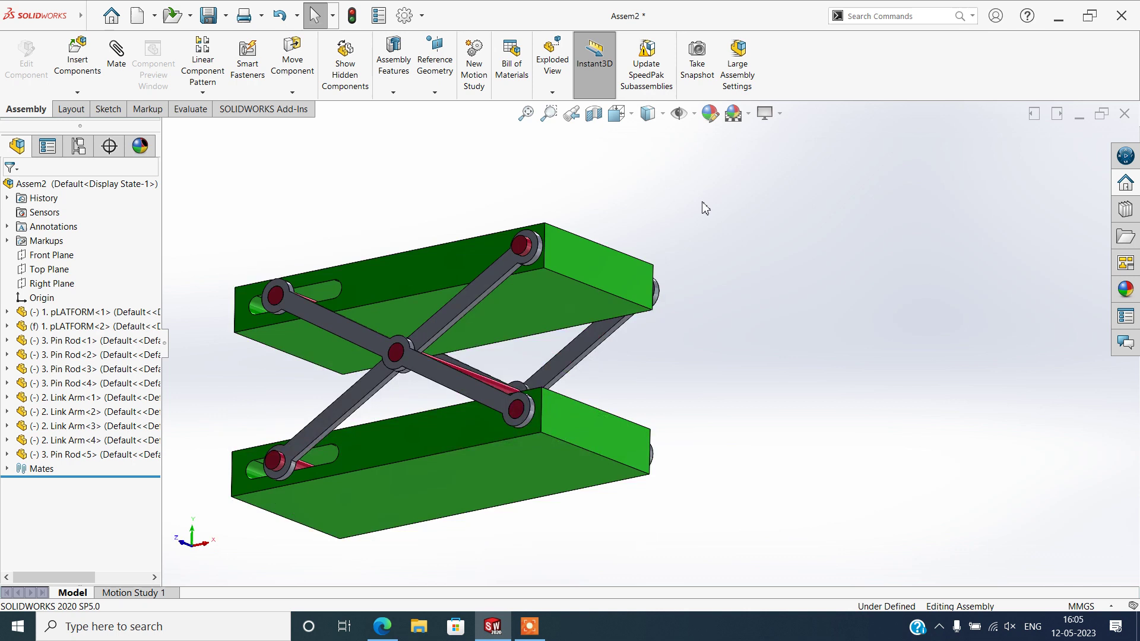
pyautogui.moveTo(637, 395)
pyautogui.mouseDown(button='middle')
pyautogui.moveTo(695, 376)
pyautogui.moveTo(631, 402)
pyautogui.moveTo(642, 475)
pyautogui.mouseUp(button='middle')
pyautogui.press('m')
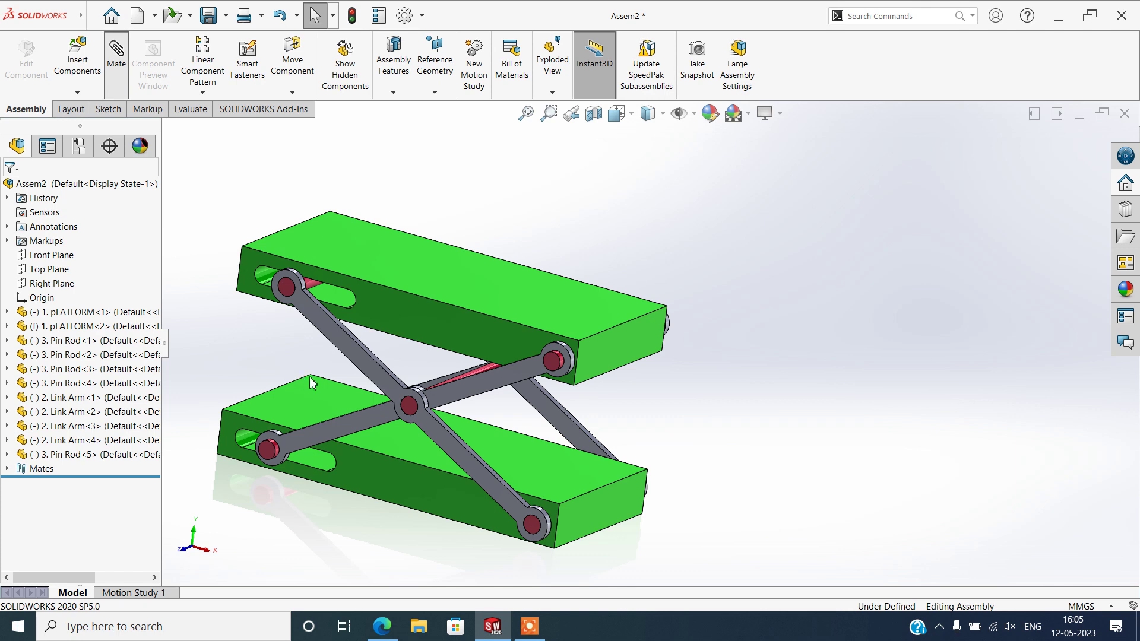
pyautogui.moveTo(341, 398)
pyautogui.mouseDown(button='middle')
pyautogui.moveTo(327, 332)
pyautogui.moveTo(321, 397)
pyautogui.moveTo(302, 416)
pyautogui.mouseUp(button='middle')
# Add a Parallel mate between the top and bottom platform faces
pyautogui.click(326, 328)
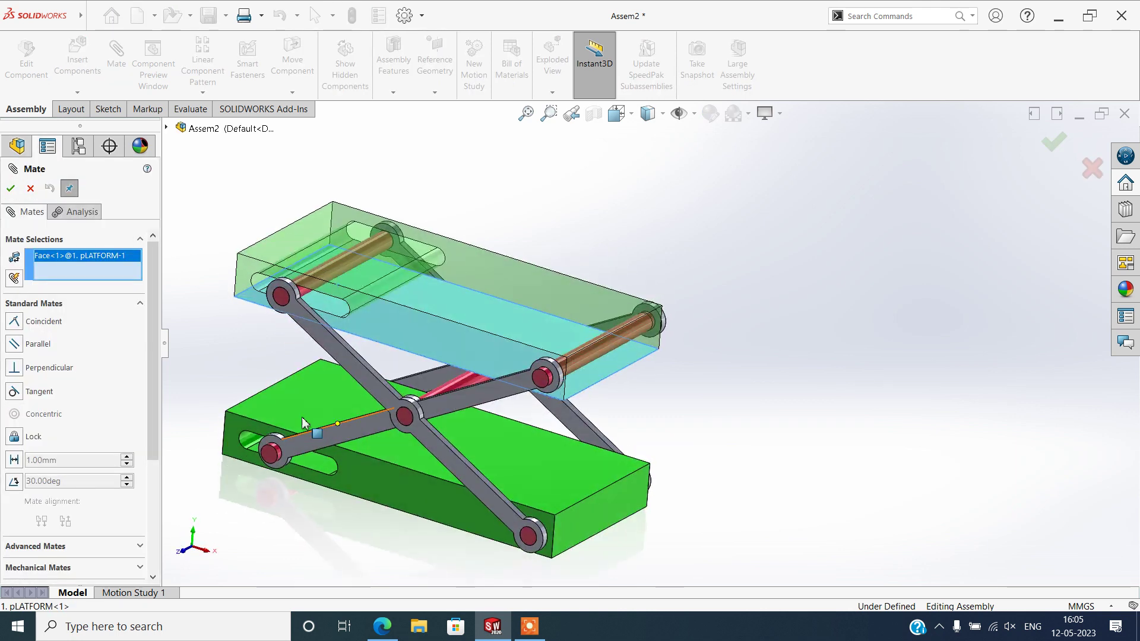
pyautogui.click(300, 414)
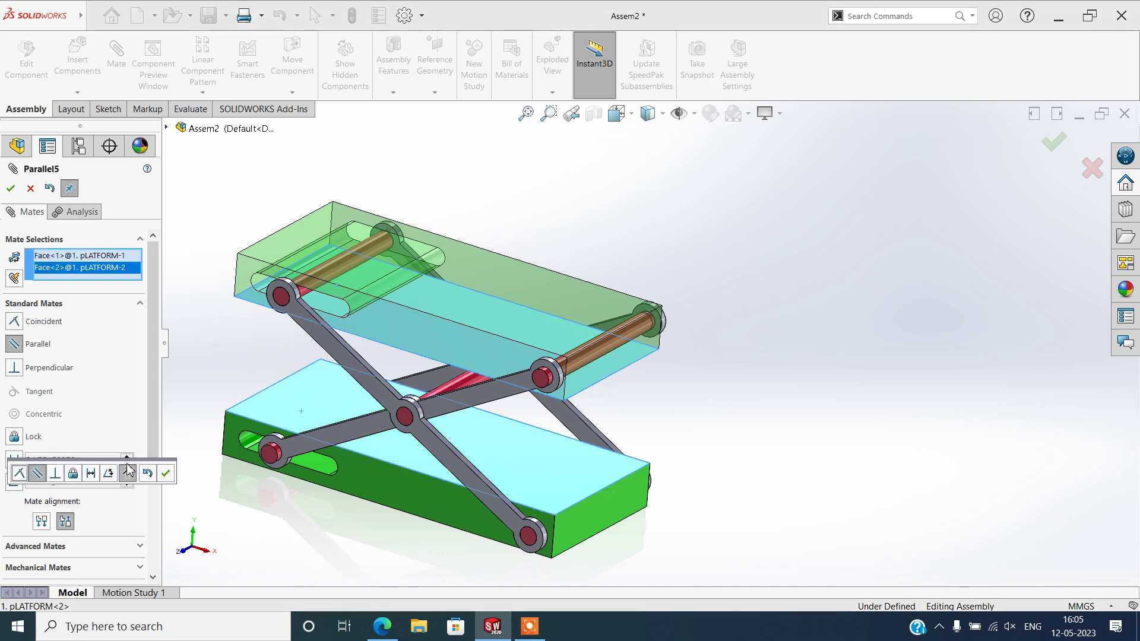
pyautogui.click(166, 474)
pyautogui.press('Return')
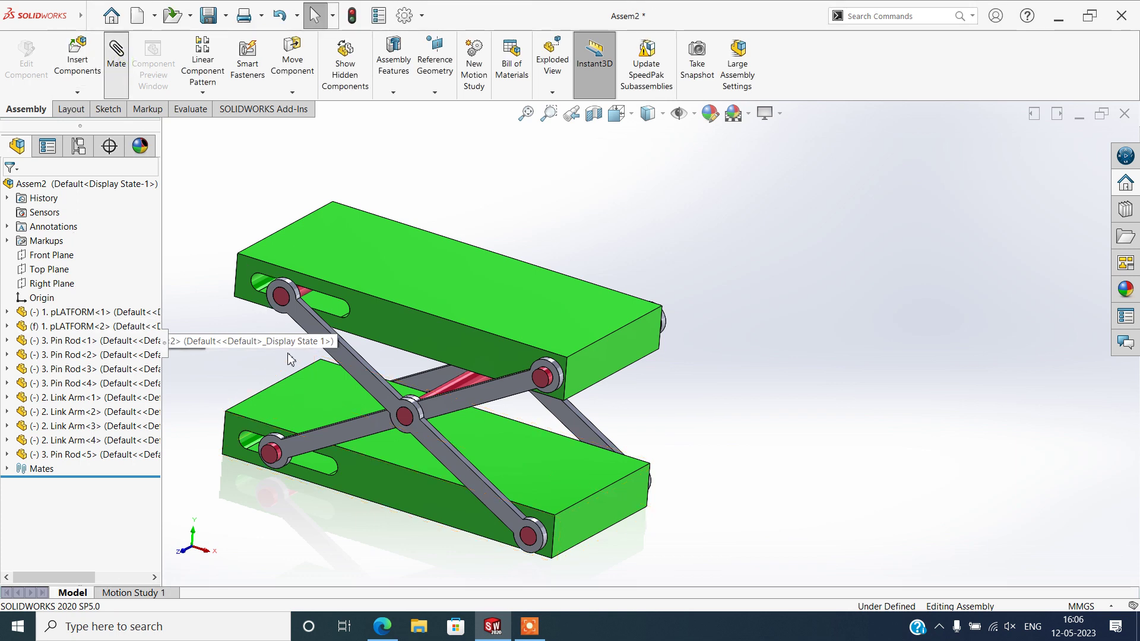
# Select the same two platform faces again and choose the Distance mate type
pyautogui.moveTo(321, 394)
pyautogui.mouseDown(button='middle')
pyautogui.moveTo(323, 301)
pyautogui.moveTo(292, 400)
pyautogui.mouseUp(button='middle')
pyautogui.click(318, 312)
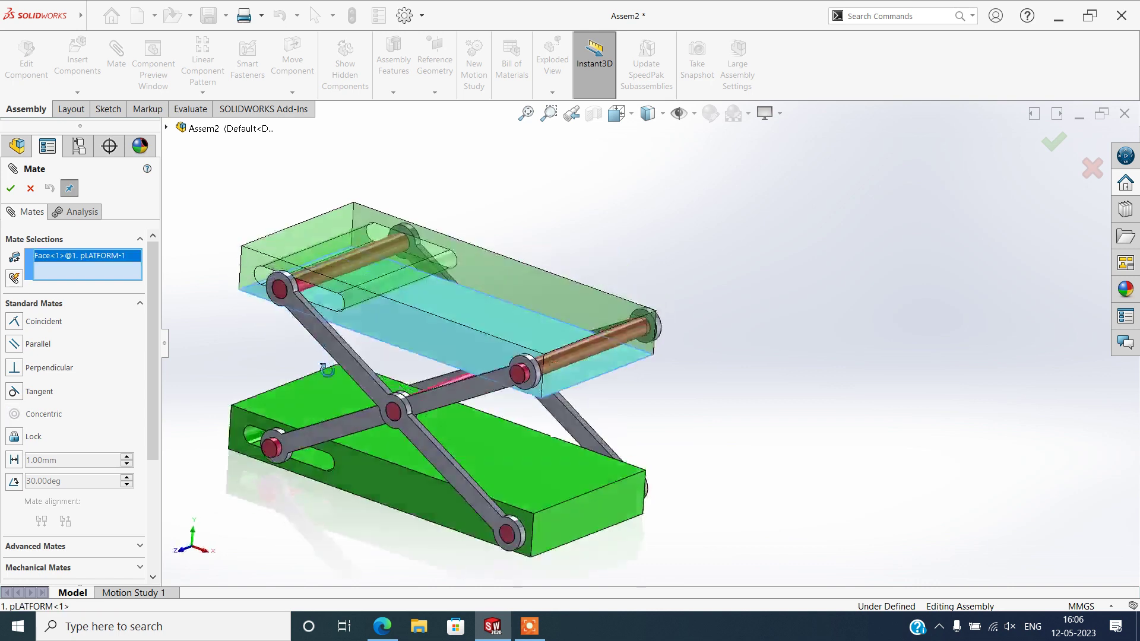
pyautogui.click(292, 396)
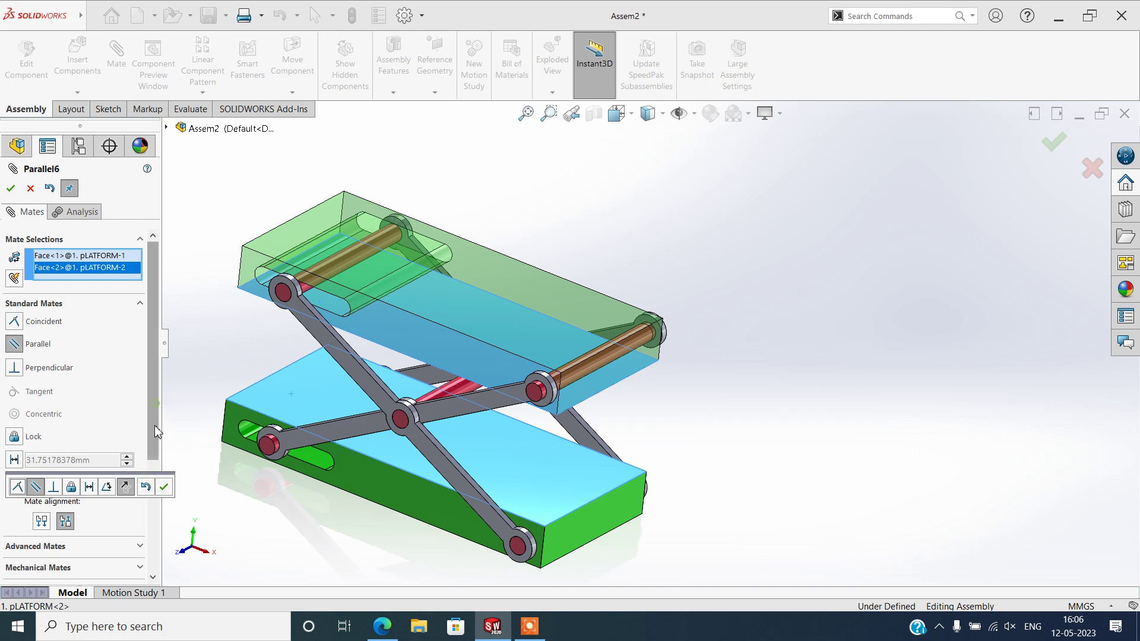
pyautogui.scroll(-5, 159, 408)
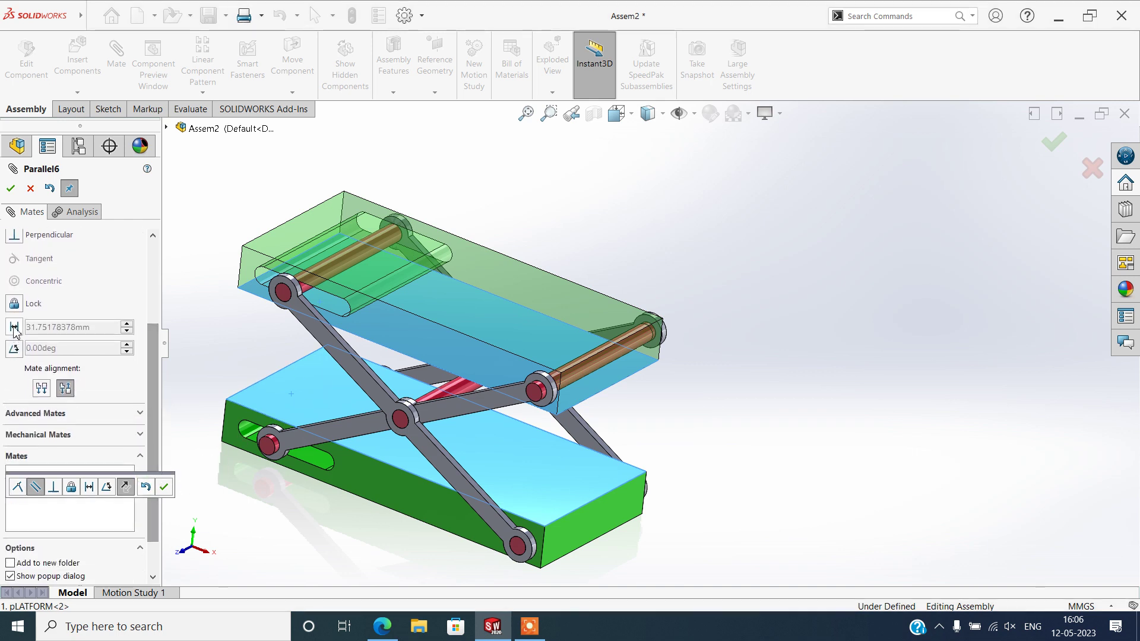
pyautogui.click(14, 328)
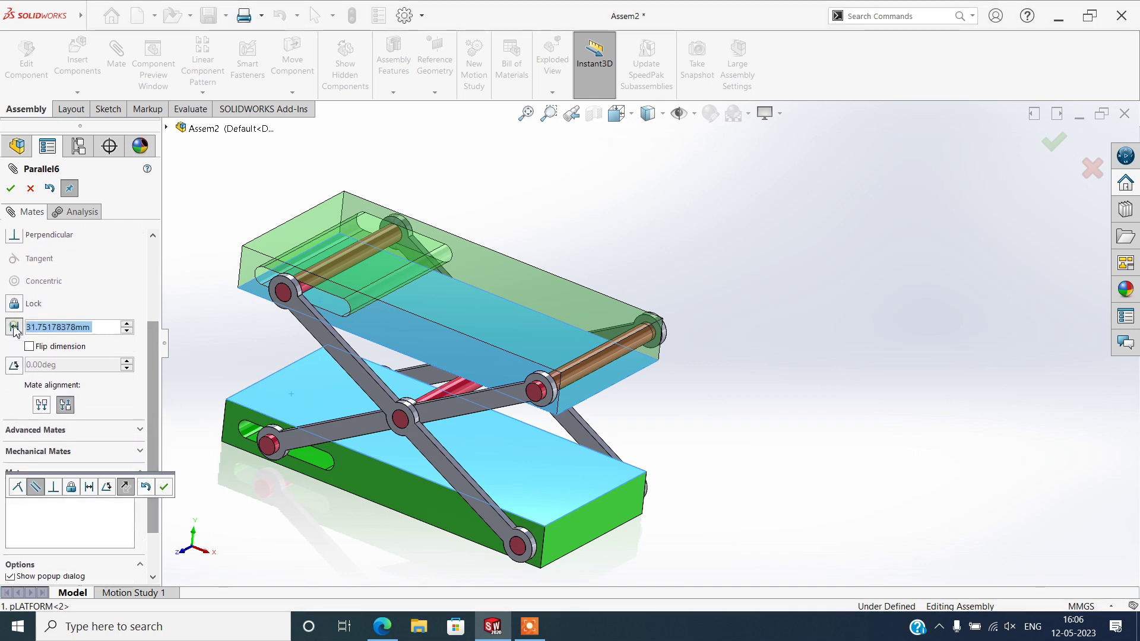
# Apply a limit distance mate between the platform faces: 10 mm distance and minimum, 50 mm maximum
pyautogui.click(28, 430)
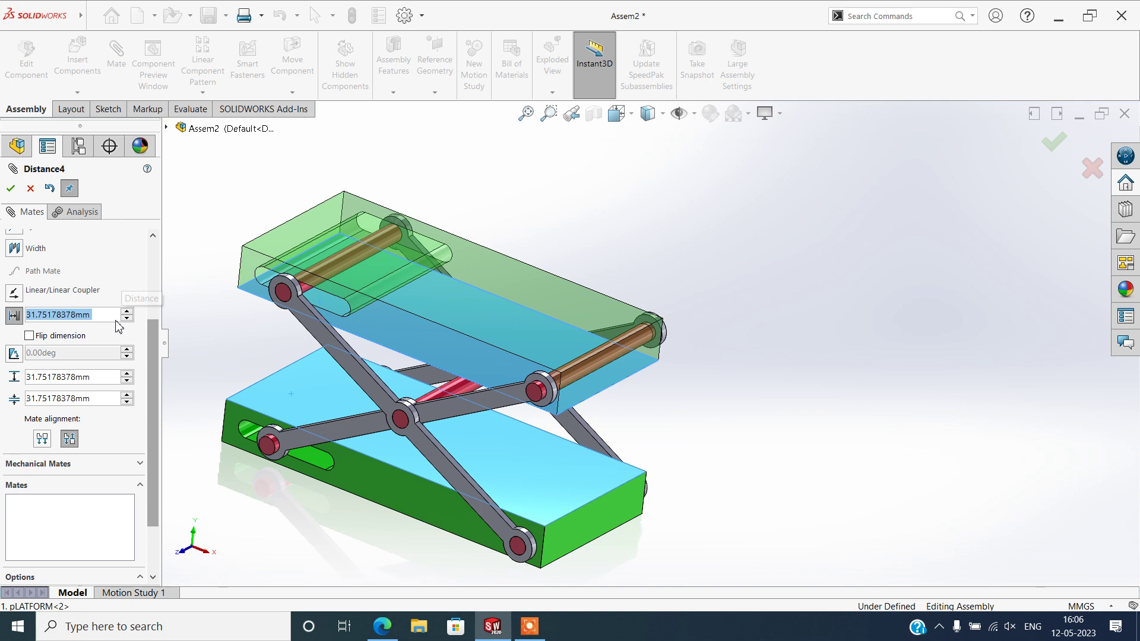
pyautogui.write('10')
pyautogui.press('Return')
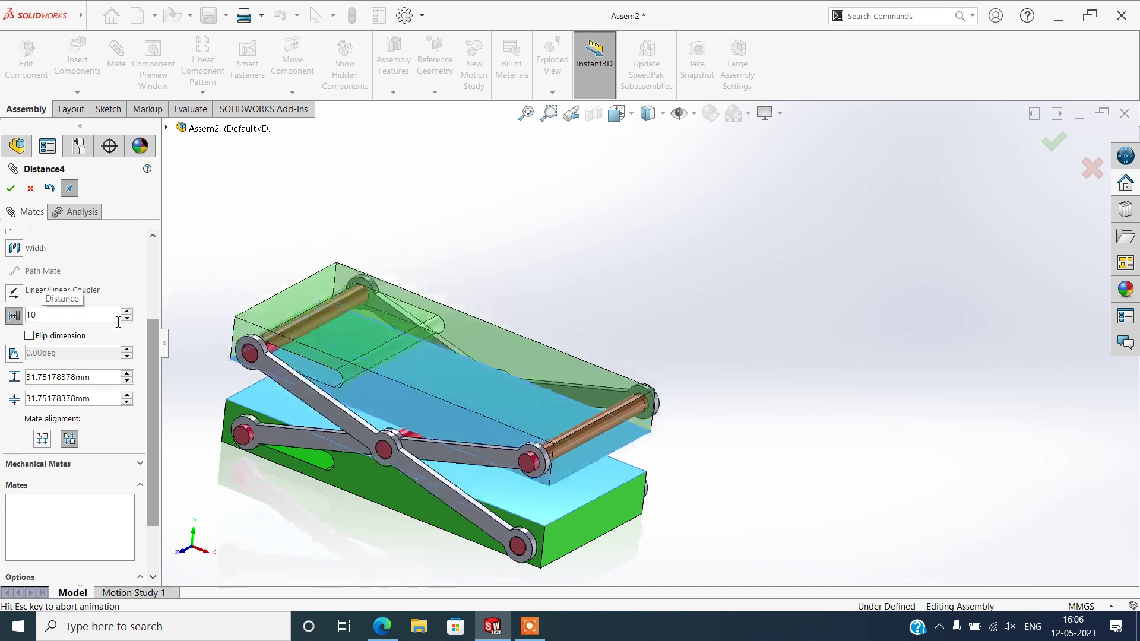
pyautogui.scroll(-2, 434, 454)
pyautogui.scroll(-2, 435, 455)
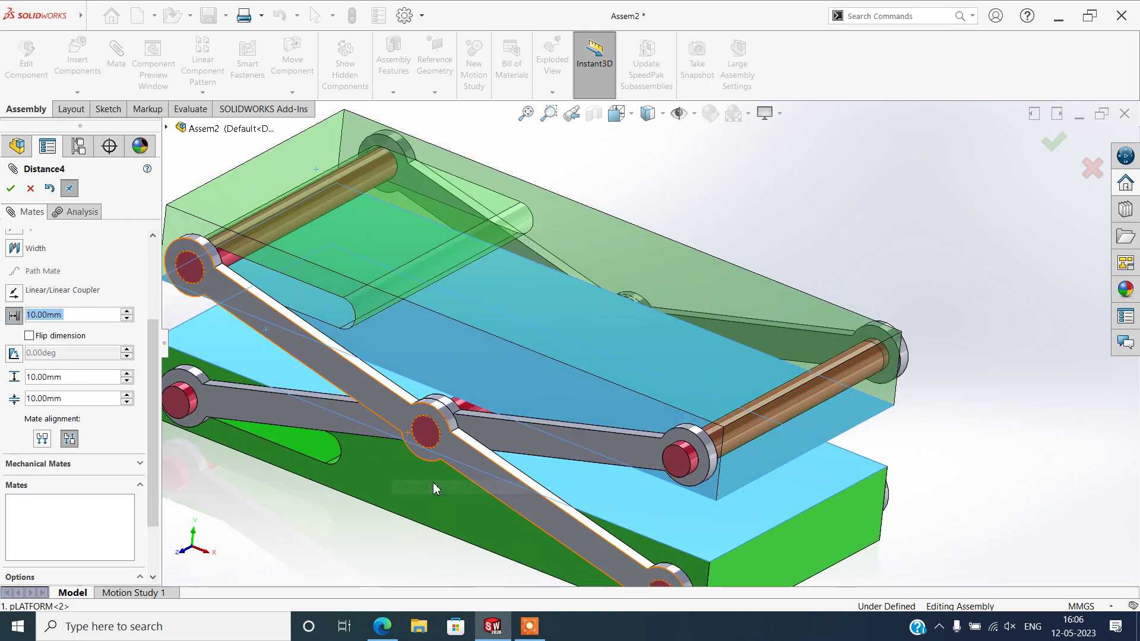
pyautogui.scroll(-1, 434, 454)
pyautogui.scroll(3, 434, 454)
pyautogui.moveTo(434, 454)
pyautogui.mouseDown(button='middle')
pyautogui.moveTo(394, 393)
pyautogui.moveTo(439, 392)
pyautogui.mouseUp(button='middle')
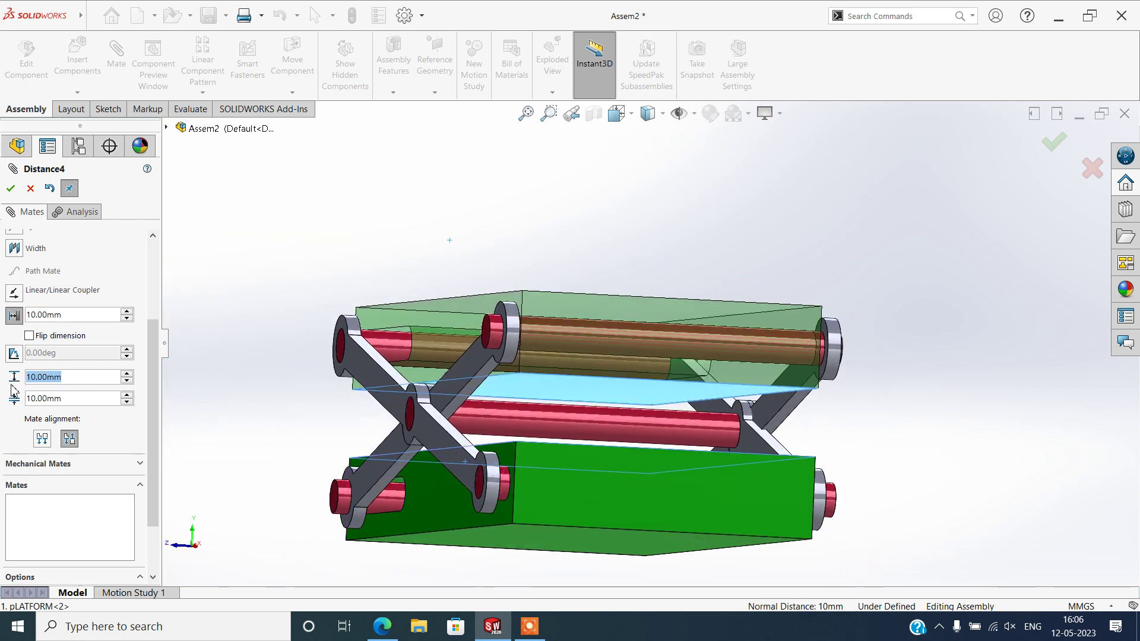
pyautogui.write('50')
pyautogui.press('Return')
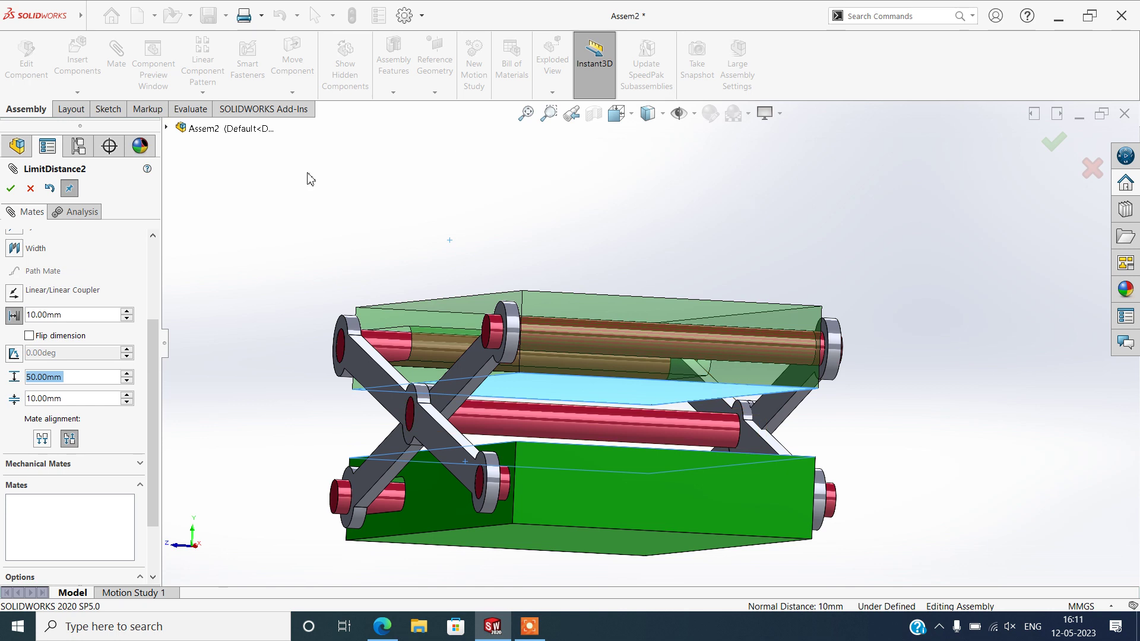
pyautogui.click(11, 189)
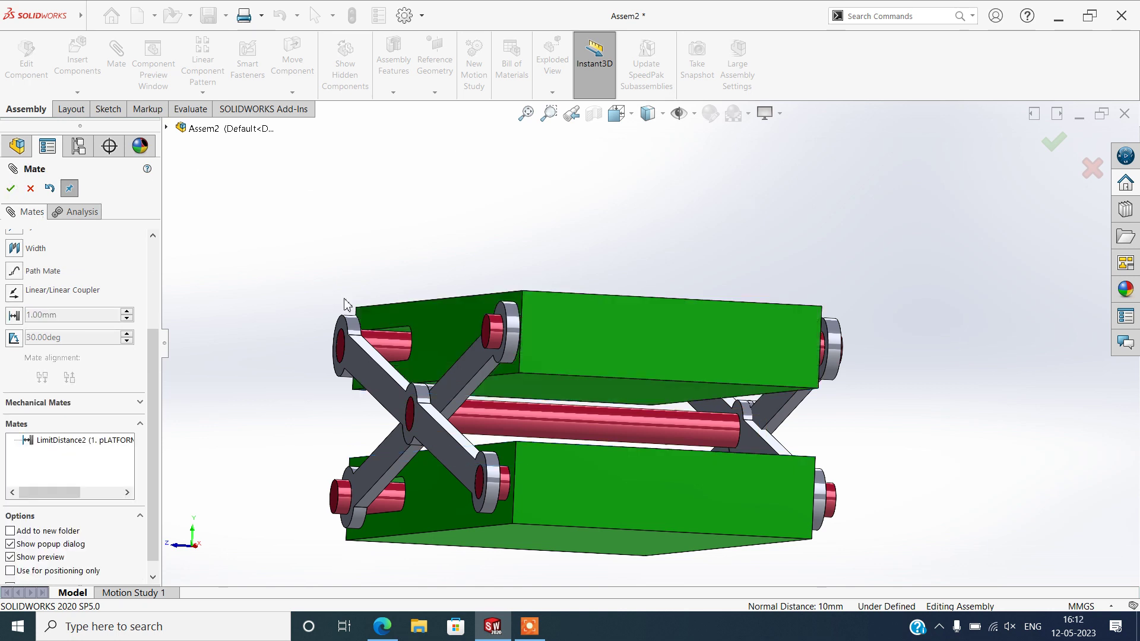
# Drag the top platform up and down to confirm it stops at the 10–50 mm limits, then close Mate
pyautogui.moveTo(563, 348); pyautogui.dragTo(584, 91)
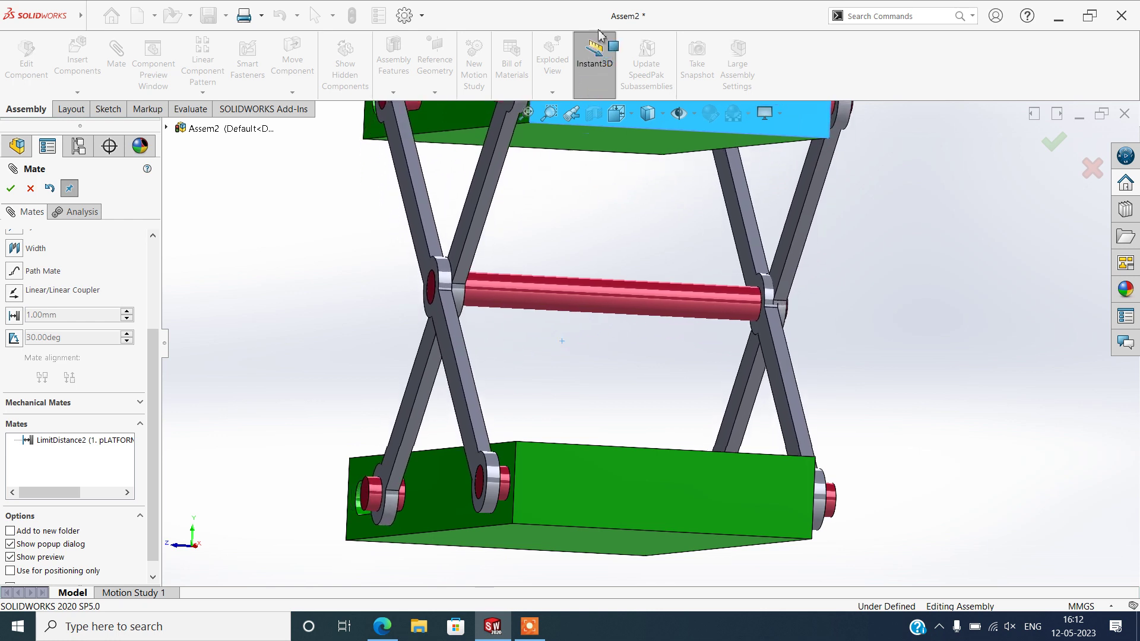
pyautogui.moveTo(584, 91); pyautogui.dragTo(612, 17)
pyautogui.press('f')
pyautogui.hotkey('ctrl', '7')
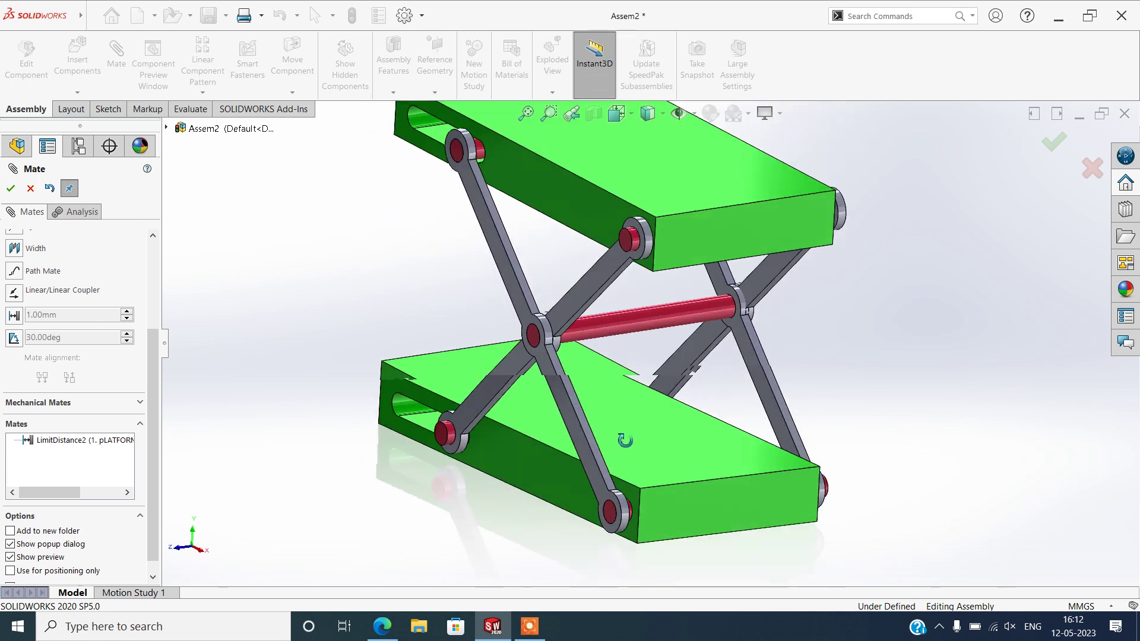
pyautogui.moveTo(688, 297); pyautogui.dragTo(695, 444)
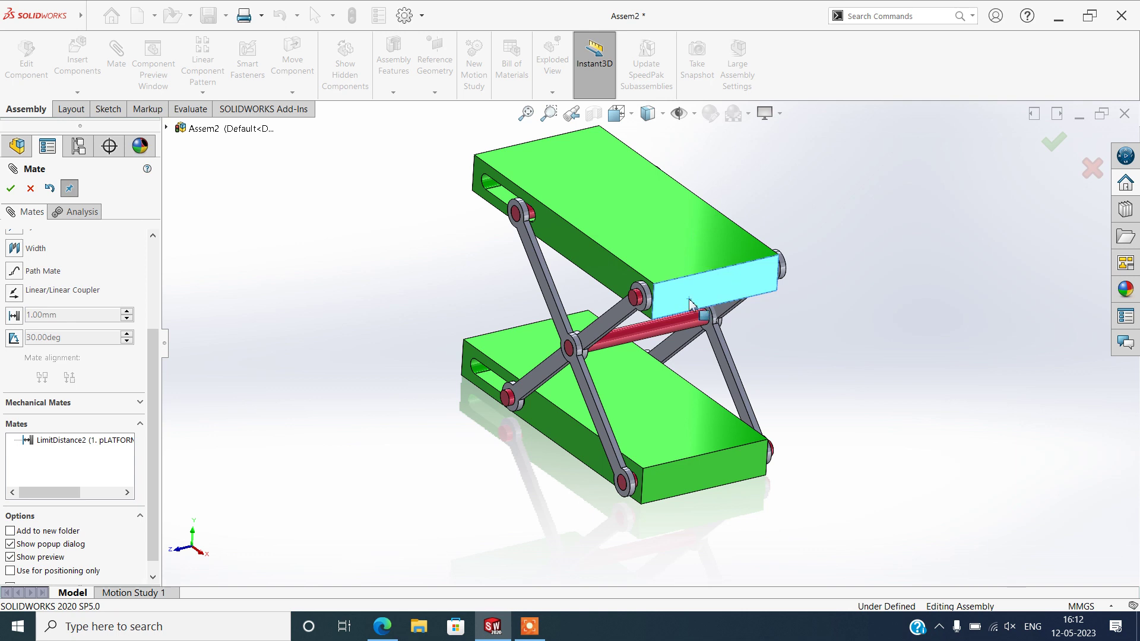
pyautogui.moveTo(697, 396)
pyautogui.mouseDown()
pyautogui.moveTo(712, 392)
pyautogui.moveTo(717, 287)
pyautogui.mouseUp()
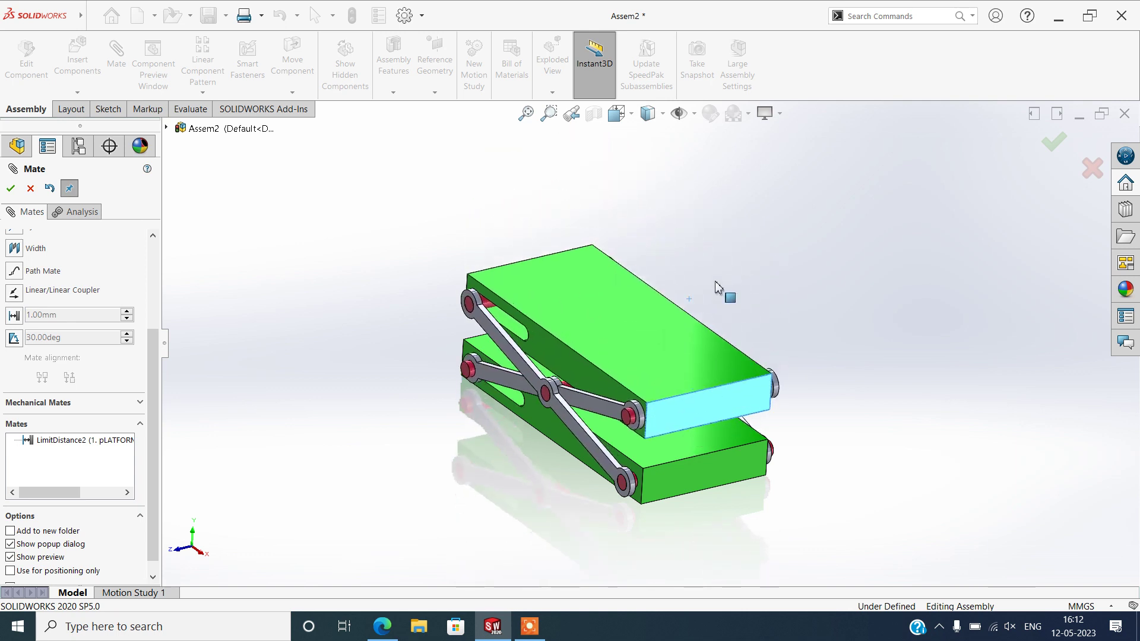
pyautogui.moveTo(716, 243); pyautogui.dragTo(718, 239)
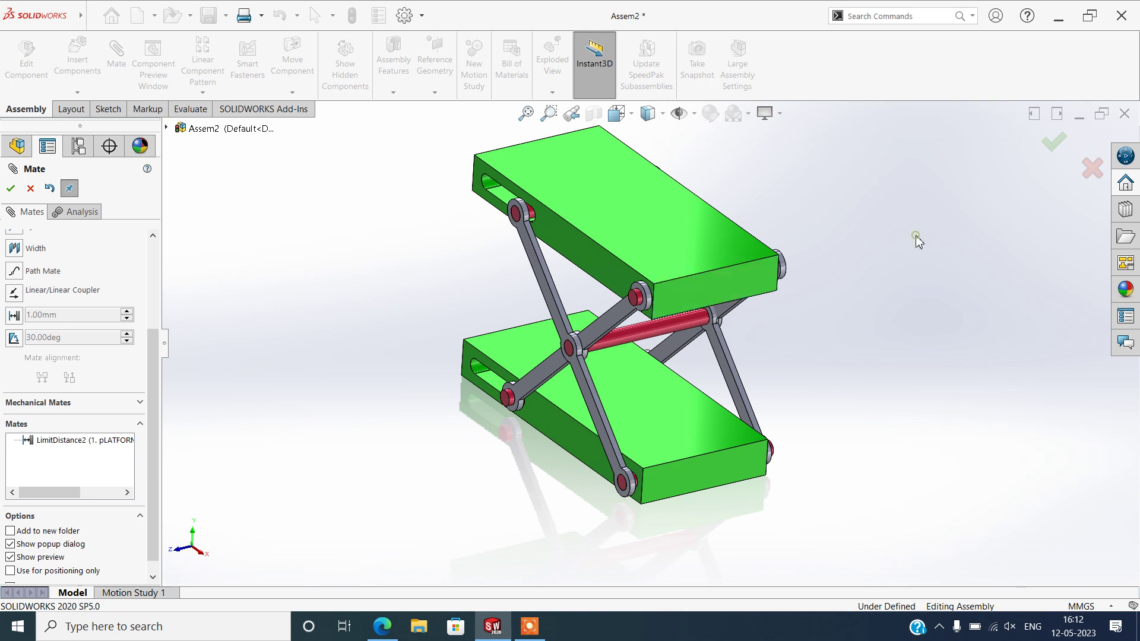
pyautogui.click(10, 188)
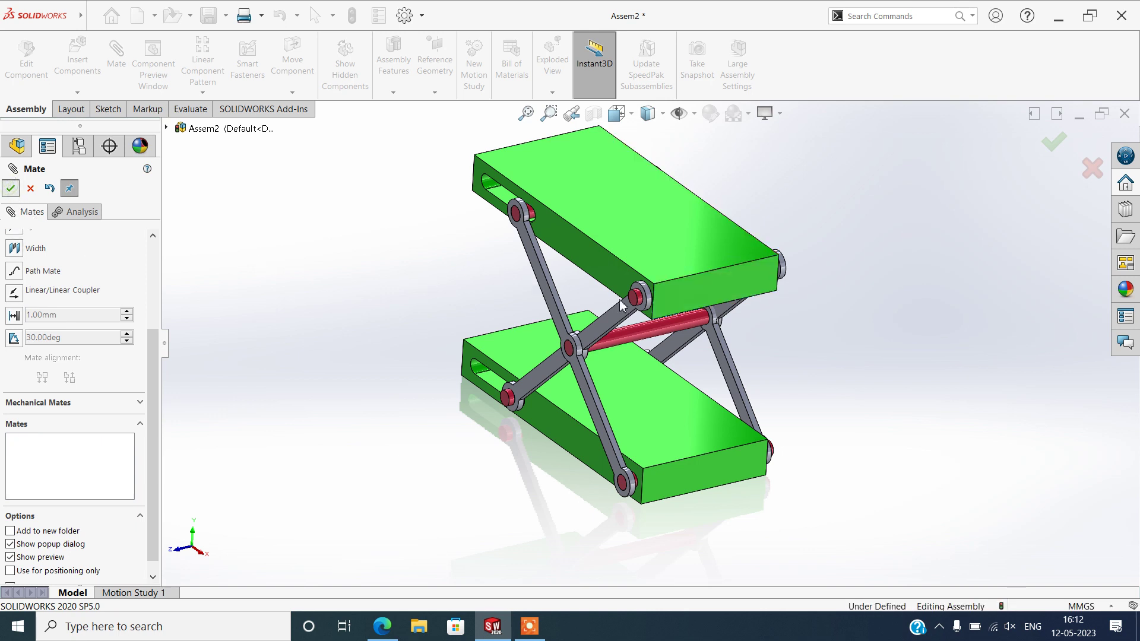
pyautogui.scroll(3, 653, 333)
pyautogui.moveTo(694, 294)
pyautogui.mouseDown(button='middle')
pyautogui.moveTo(780, 368)
pyautogui.moveTo(770, 283)
pyautogui.moveTo(728, 374)
pyautogui.mouseUp(button='middle')
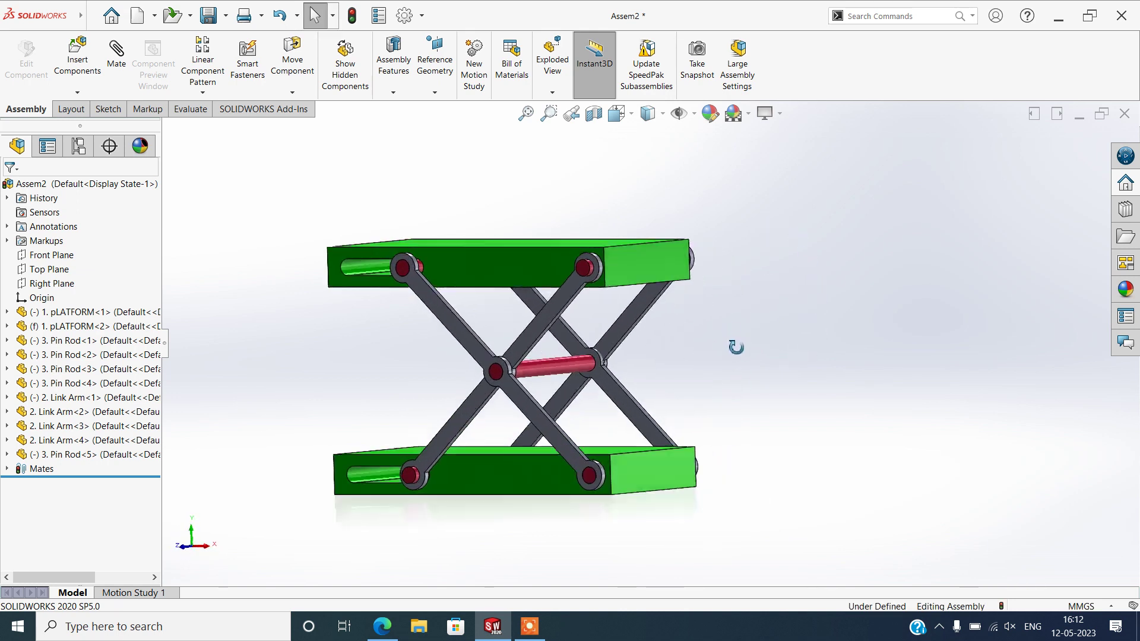
# From the Isometric view, drag the top platform down to its lowest position, folding the scissor arms
pyautogui.press('space')
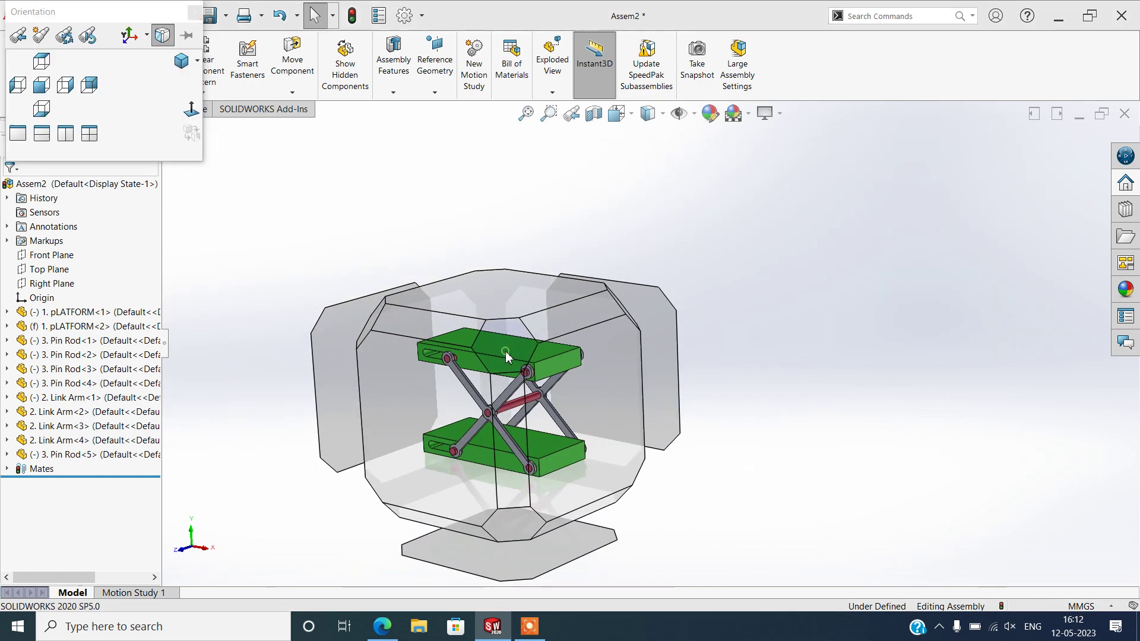
pyautogui.click(505, 351)
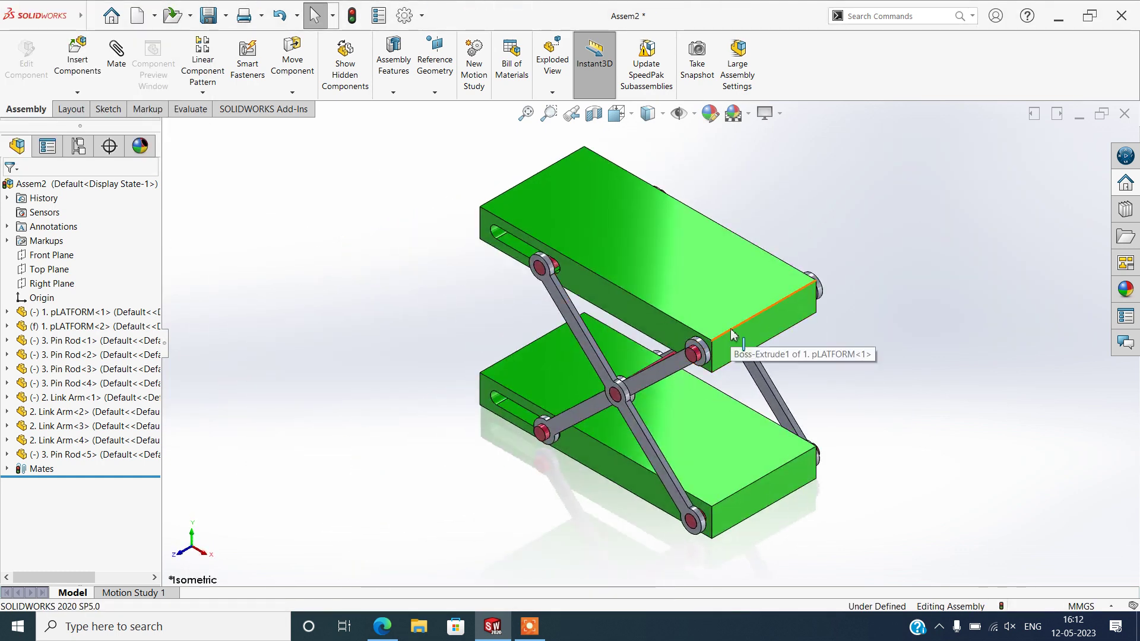
pyautogui.moveTo(731, 339); pyautogui.dragTo(756, 501)
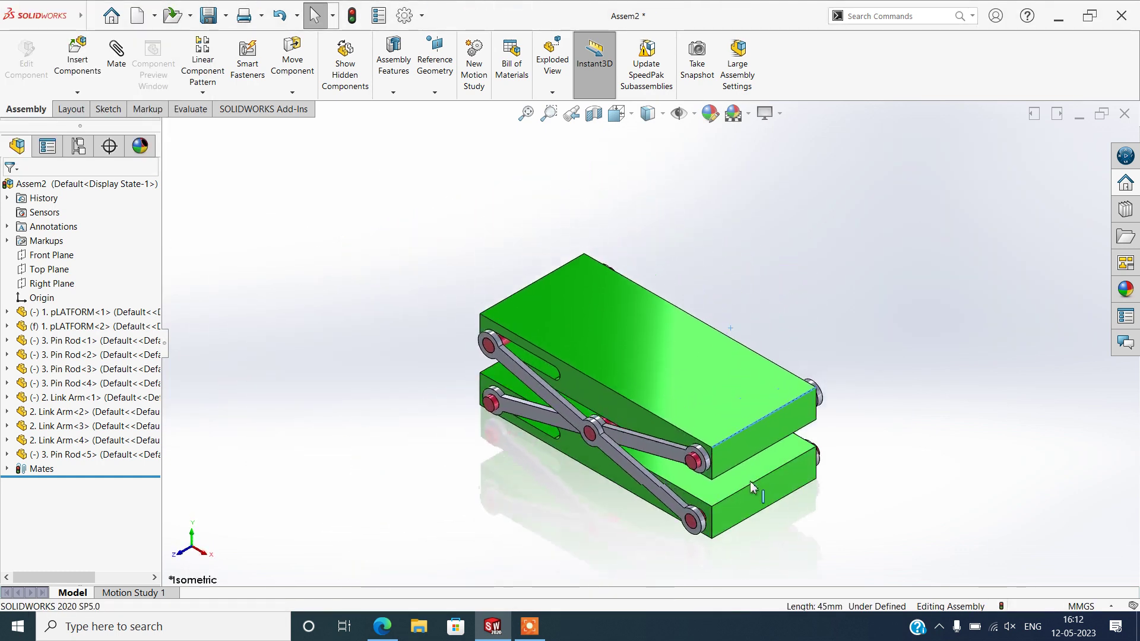
pyautogui.moveTo(750, 483); pyautogui.dragTo(764, 459, button='middle')
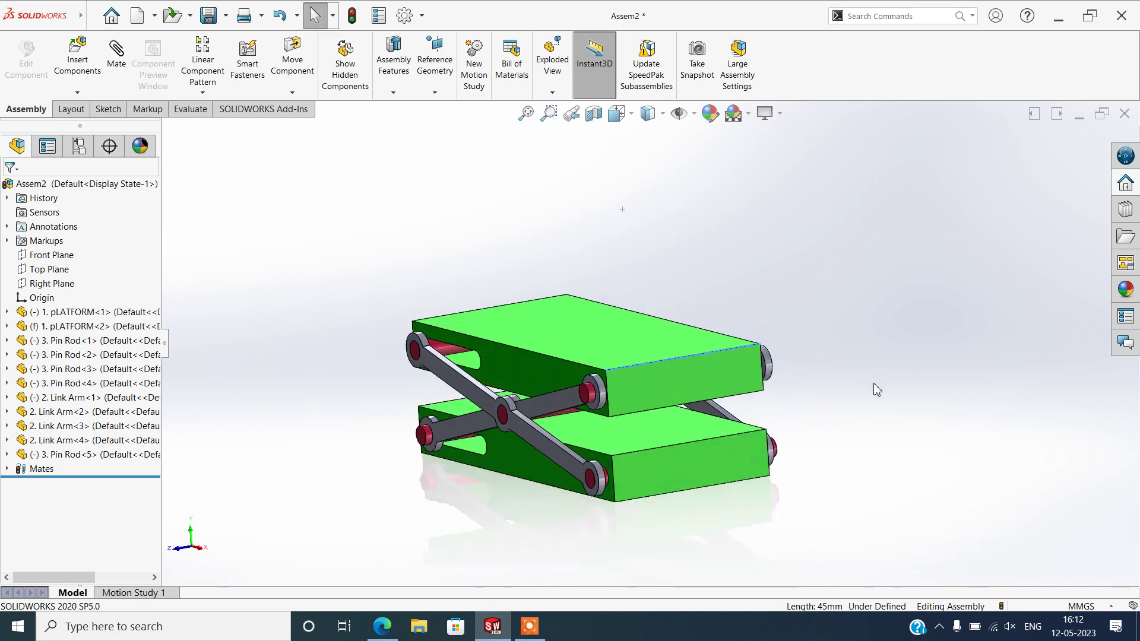
pyautogui.scroll(-3, 800, 389)
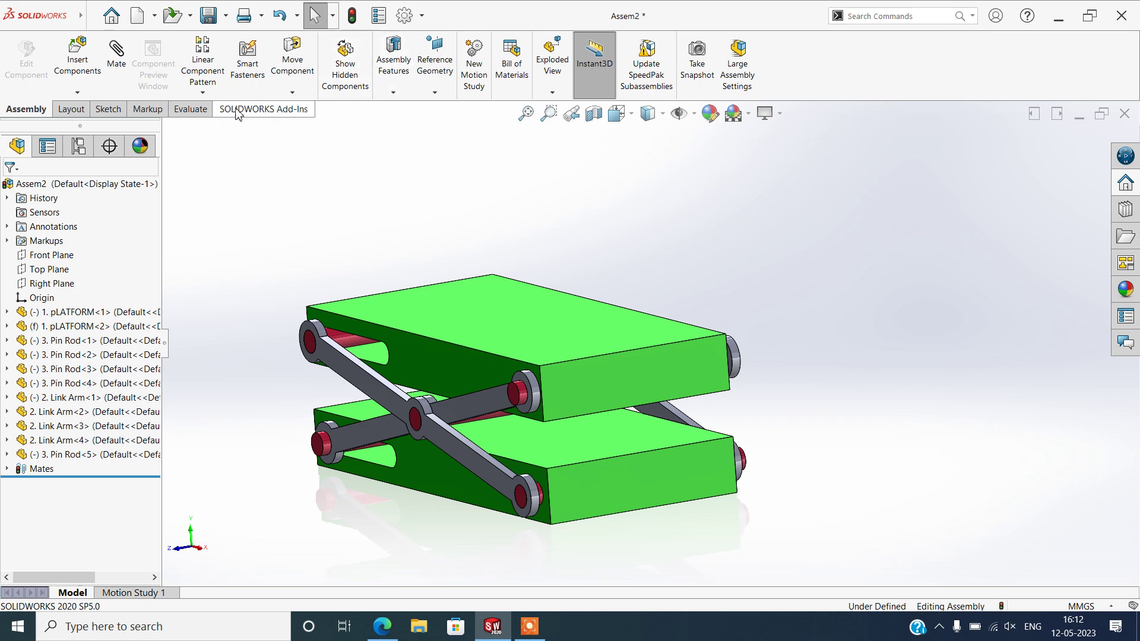
# Measure the gap between the collapsed platforms, confirming 10mm, then close Measure
pyautogui.click(191, 108)
pyautogui.click(191, 57)
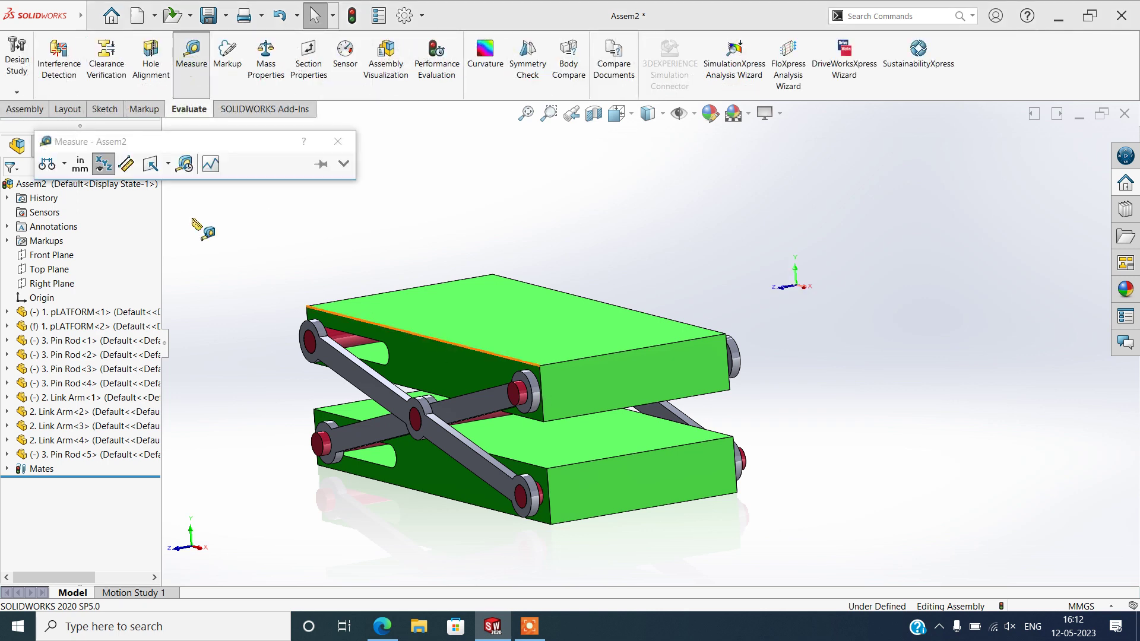
pyautogui.scroll(-2, 475, 404)
pyautogui.scroll(-2, 593, 434)
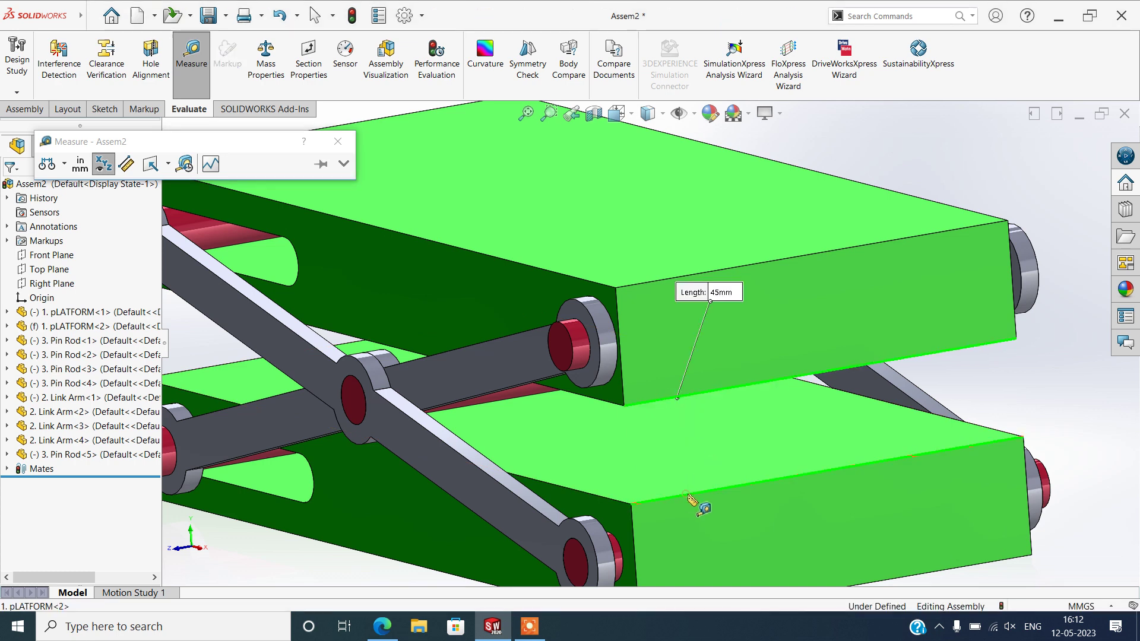
pyautogui.click(686, 493)
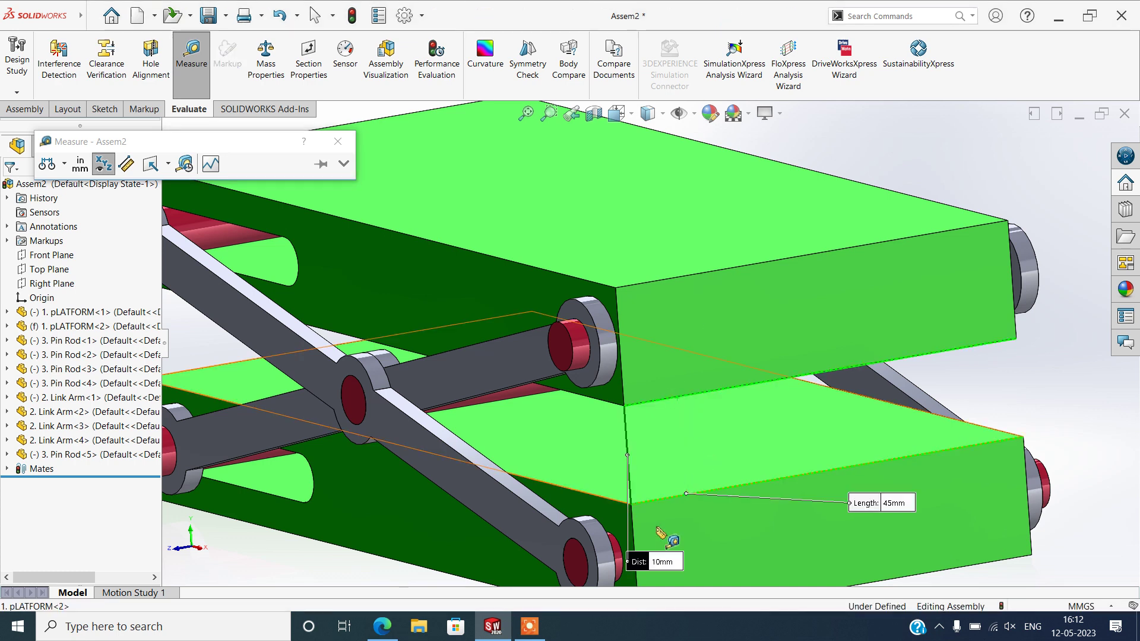
pyautogui.doubleClick(661, 563)
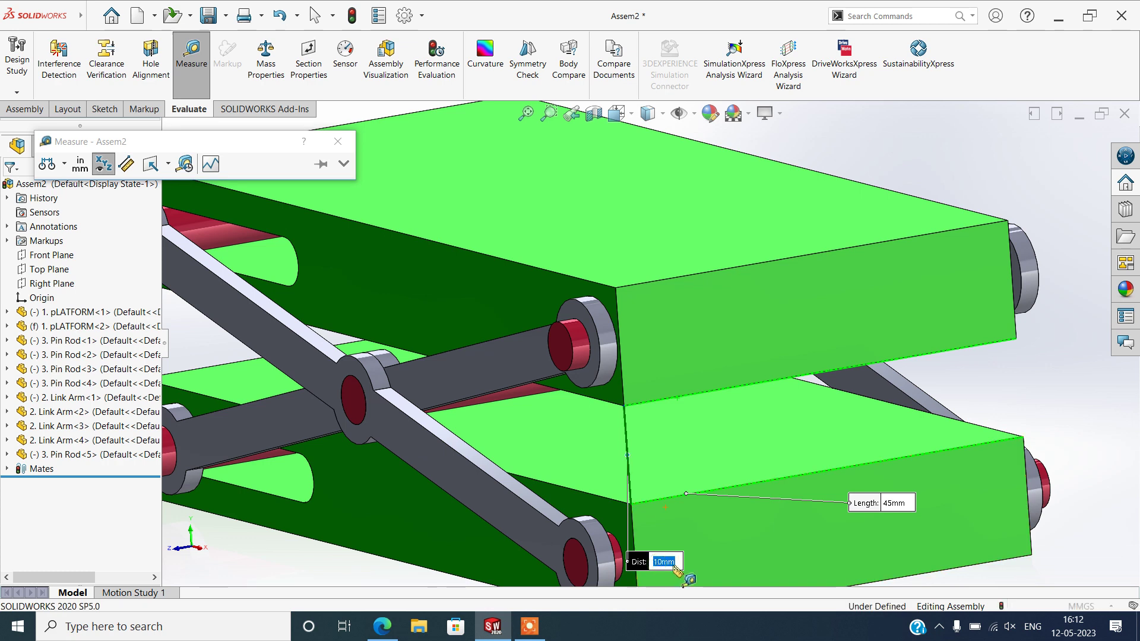
pyautogui.press('Escape')
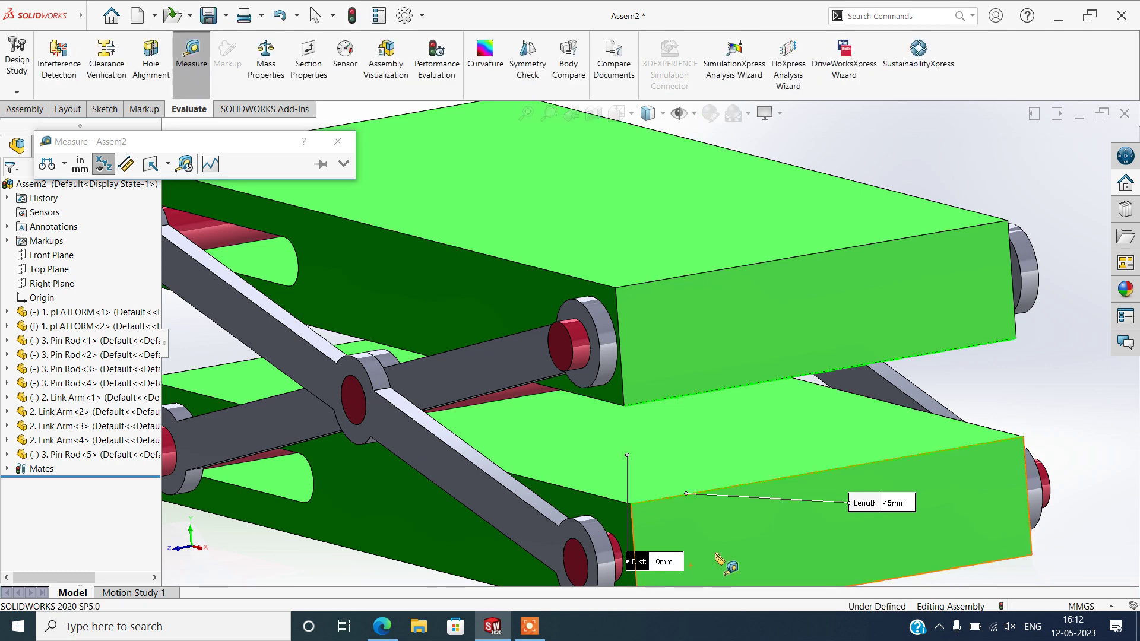
pyautogui.press('Escape')
# Drag the top platform upward to open the scissor lift fully
pyautogui.click(664, 399)
pyautogui.scroll(3, 671, 162)
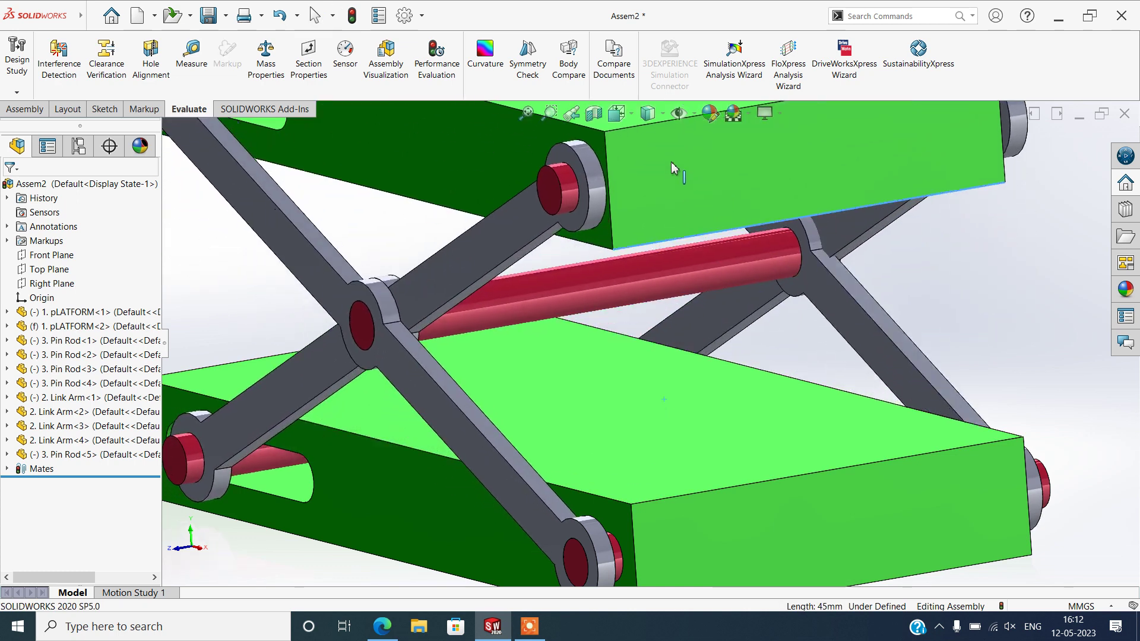
pyautogui.scroll(3, 679, 237)
pyautogui.moveTo(667, 232)
pyautogui.mouseDown()
pyautogui.moveTo(692, 62)
pyautogui.moveTo(666, 232)
pyautogui.mouseUp()
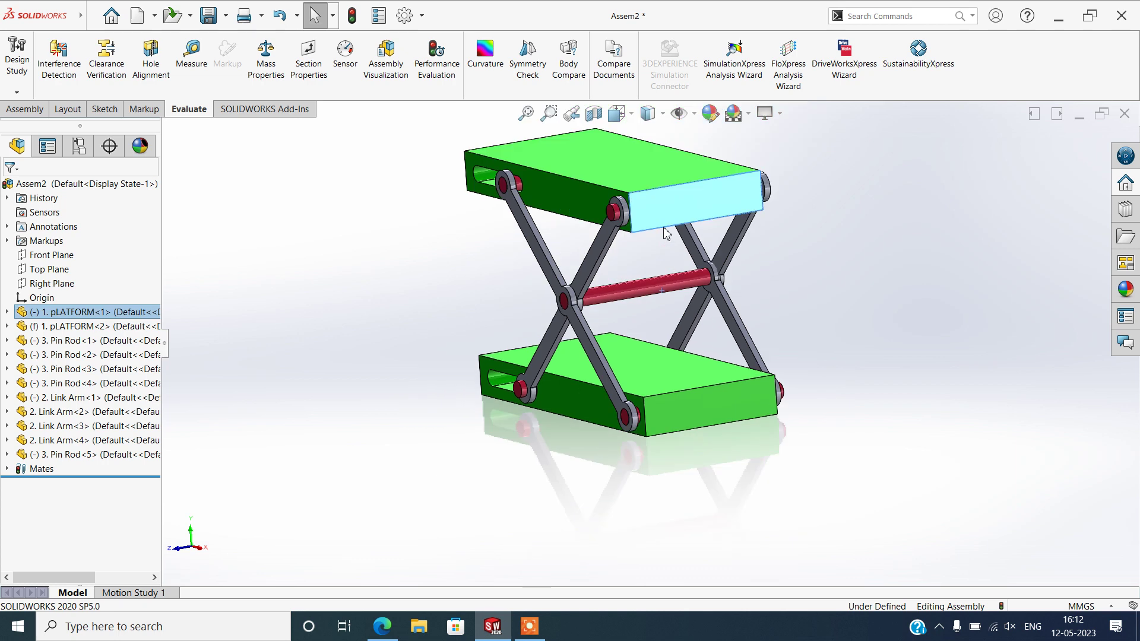
# Measure from the upper platform's bottom edge to the lower platform's top edge, confirming 50mm
pyautogui.click(230, 252)
pyautogui.click(191, 54)
pyautogui.scroll(-2, 661, 212)
pyautogui.scroll(-2, 661, 212)
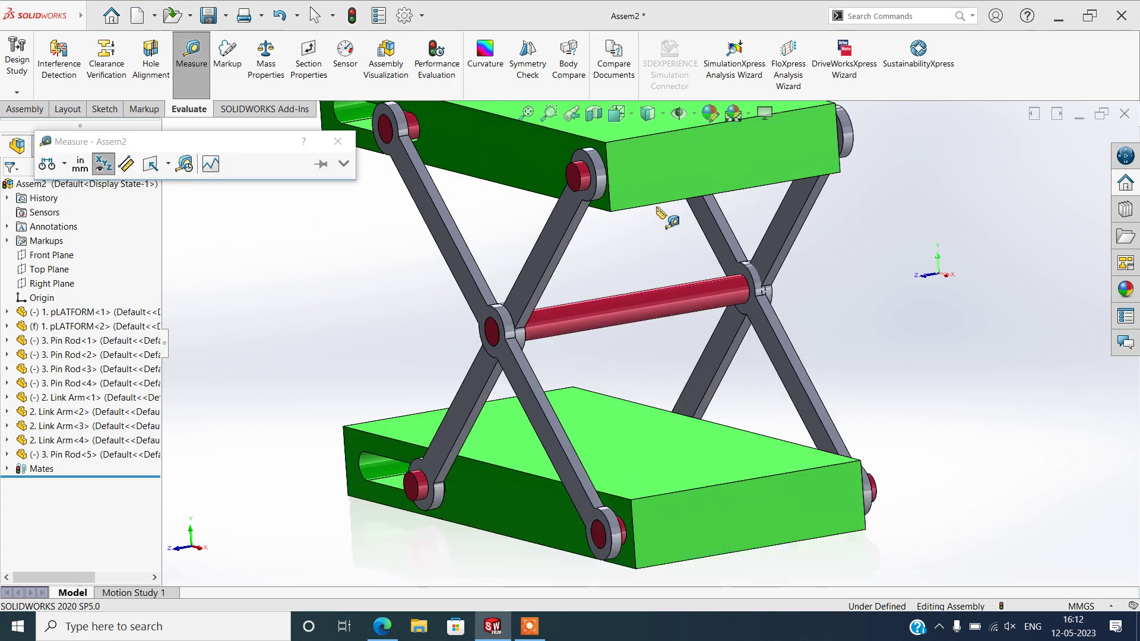
pyautogui.click(657, 207)
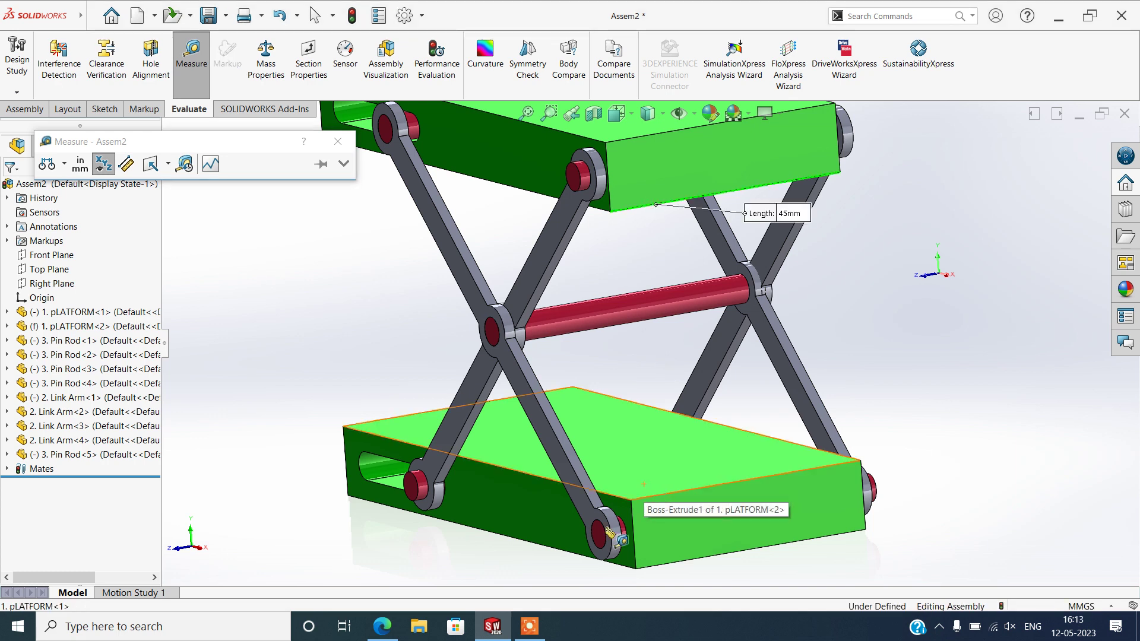
pyautogui.click(712, 485)
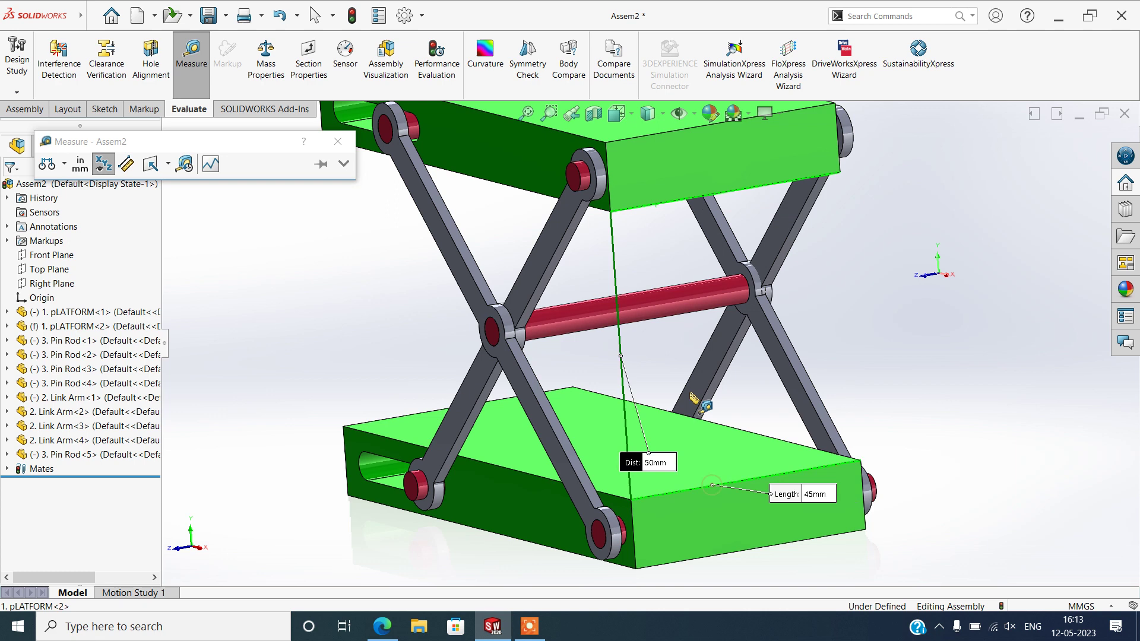
pyautogui.scroll(-3, 648, 475)
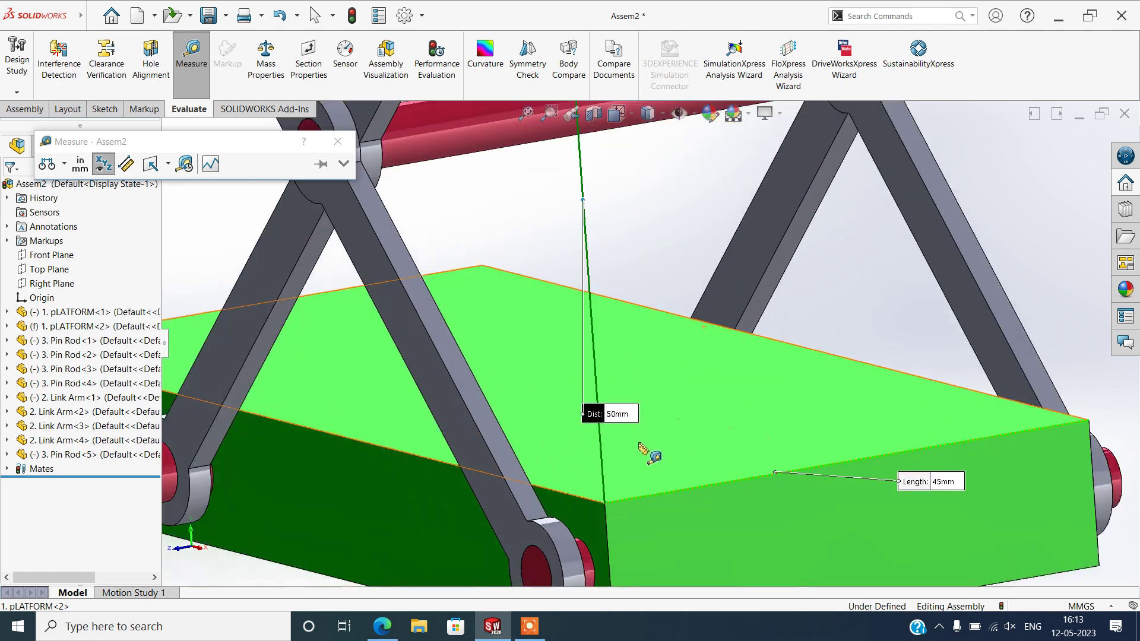
pyautogui.doubleClick(617, 414)
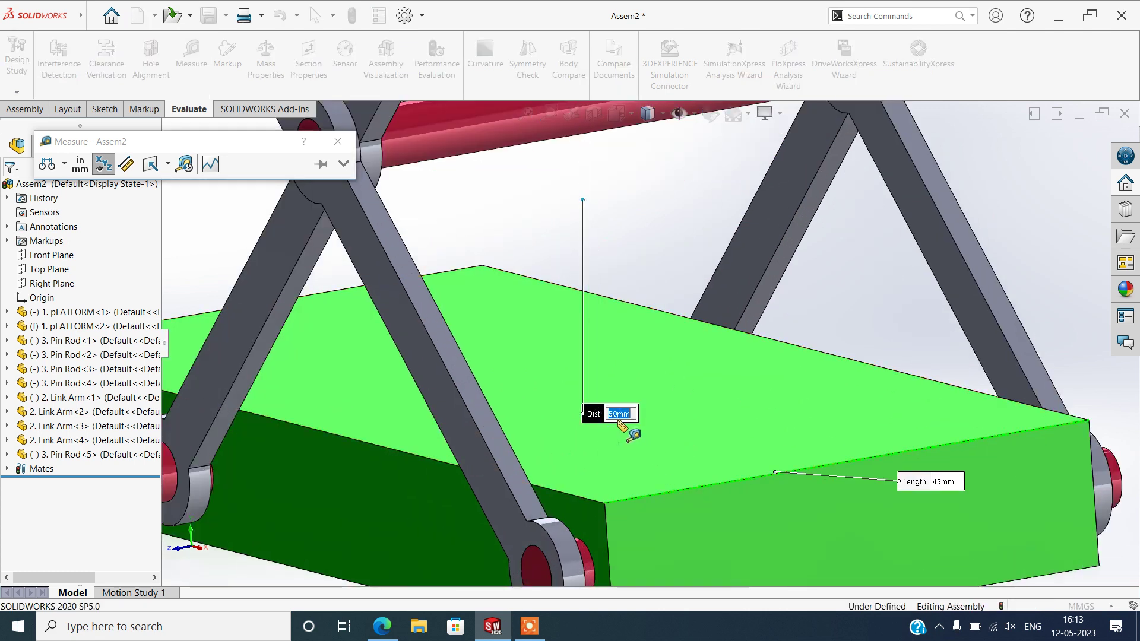
pyautogui.press('Escape')
pyautogui.press('Escape')
# Zoom the view to look over the raised lift from the front
pyautogui.scroll(4, 649, 438)
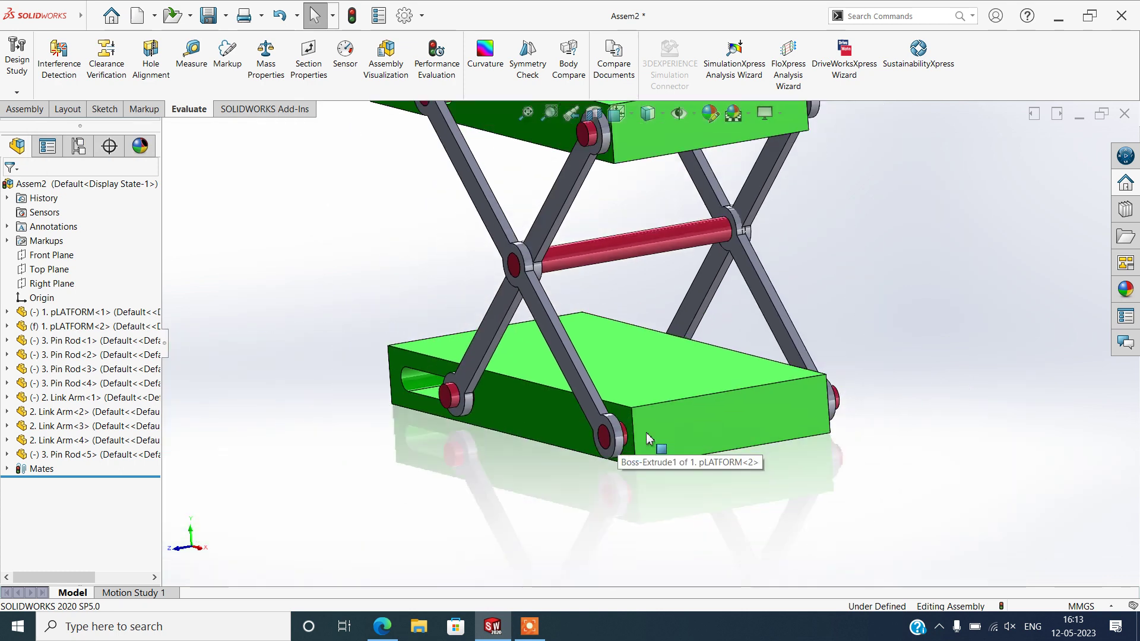
pyautogui.scroll(3, 683, 424)
pyautogui.scroll(-2, 829, 249)
pyautogui.scroll(2, 821, 308)
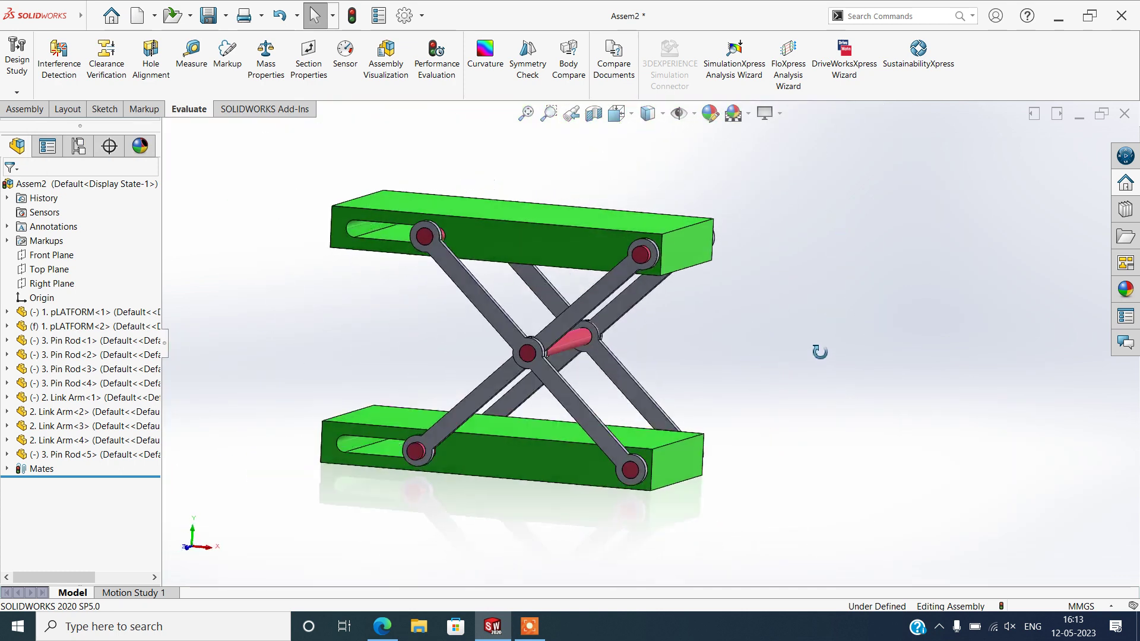